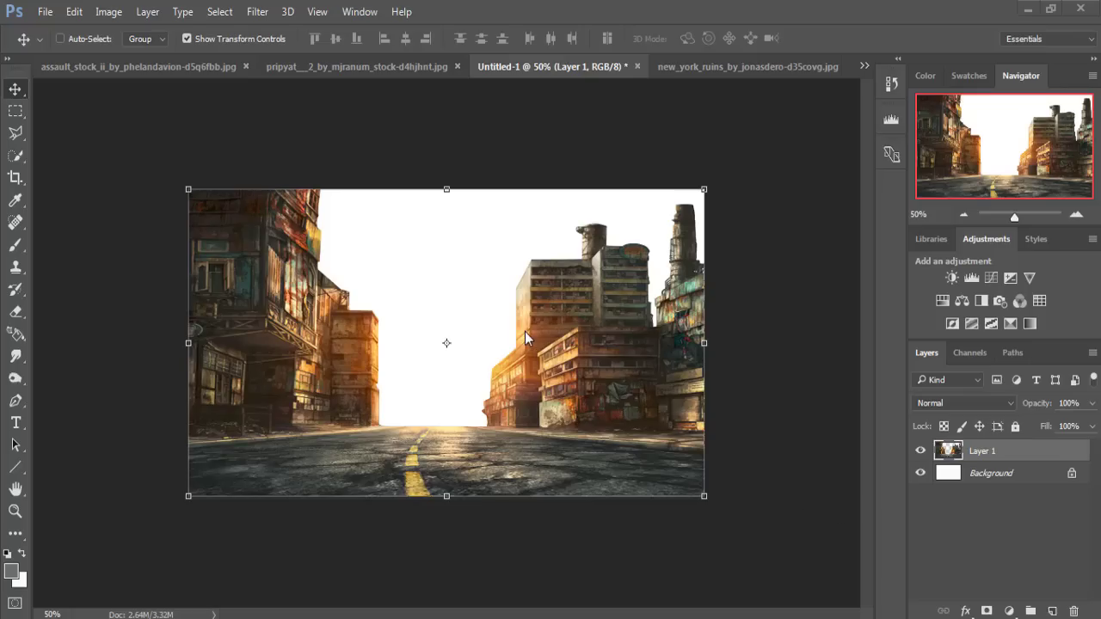
Turn on layer auto-select and zoom into the ruined-city scene before switching documents.
left_click(525, 334, "ctrl")
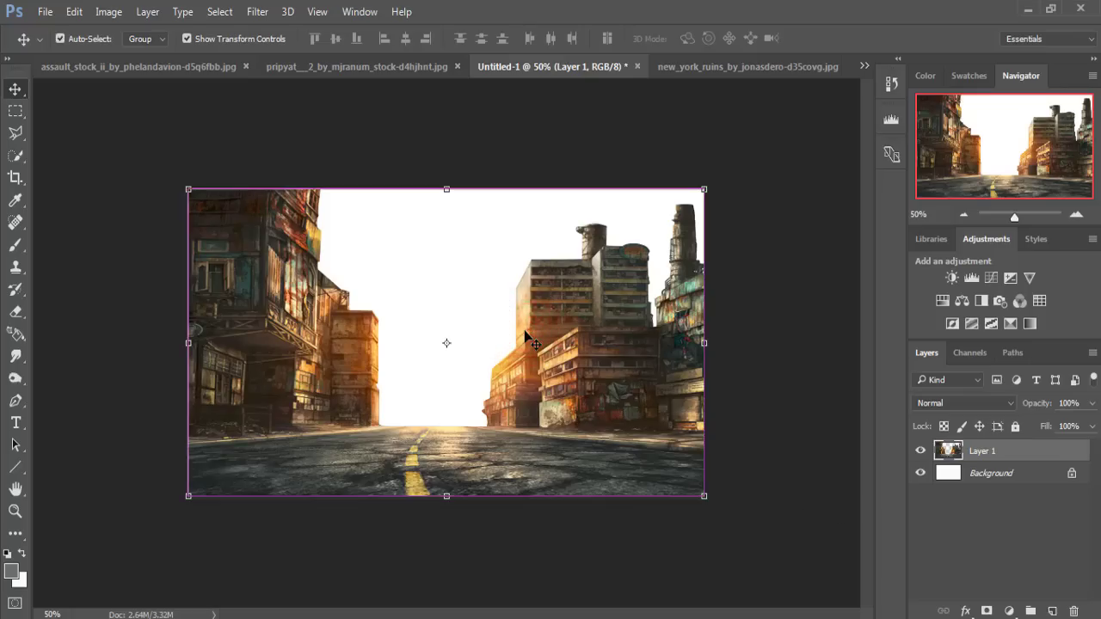
key("ctrl+plus")
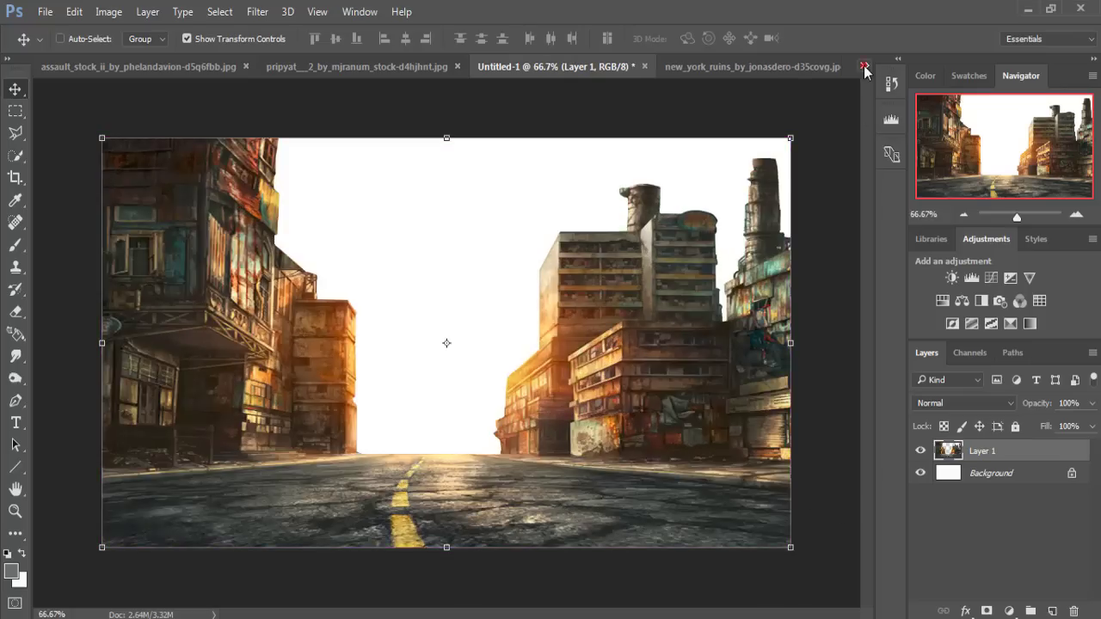
left_click(865, 67)
In the universal_soldier_stock_ii photo, quick-select the soldier including his hand and rifle barrel.
left_click(689, 92)
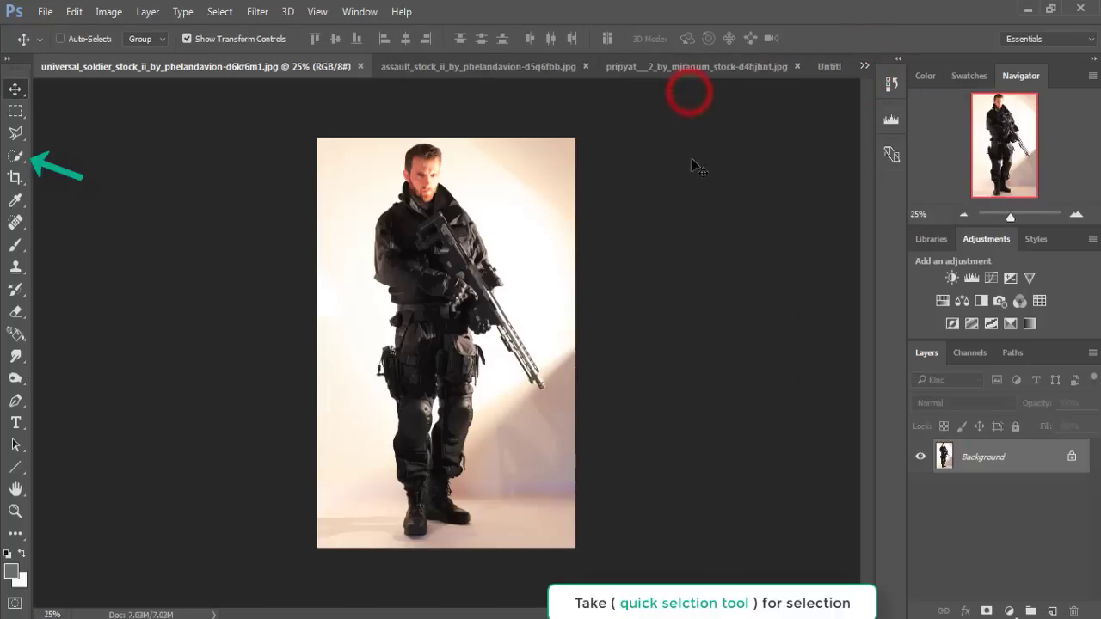
left_click(14, 159)
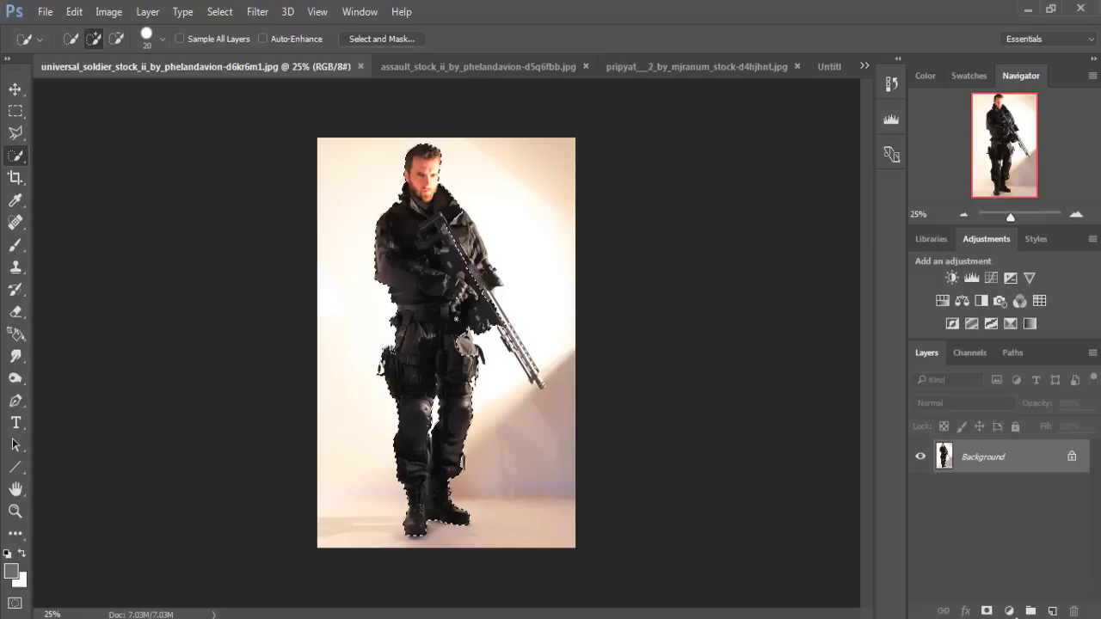
left_click(456, 320)
left_click_drag(507, 336, 460, 321)
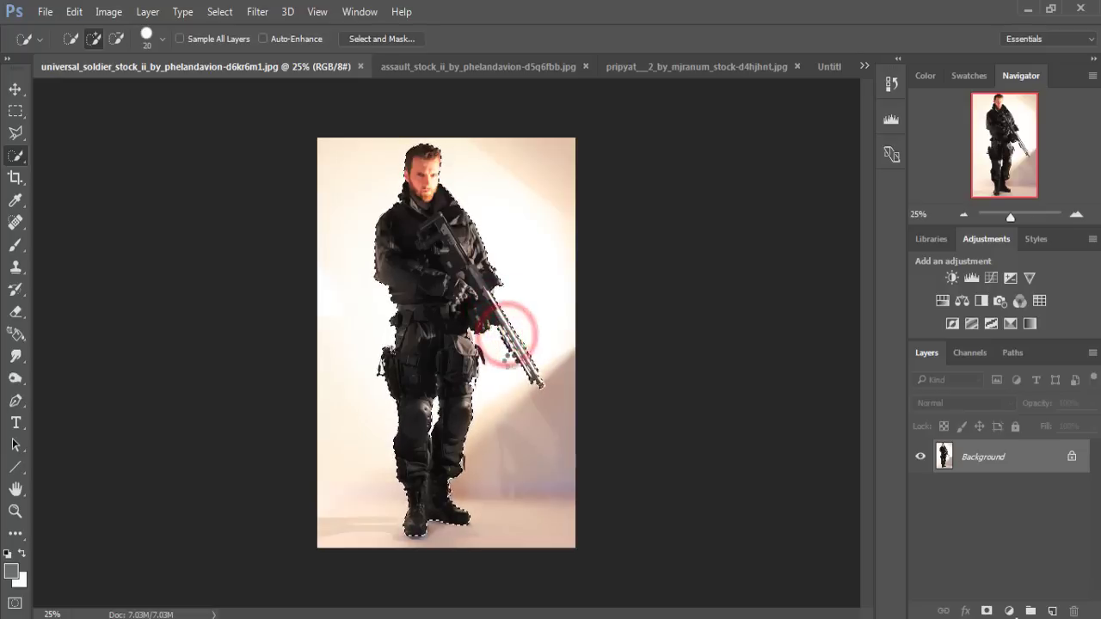
left_click(461, 325)
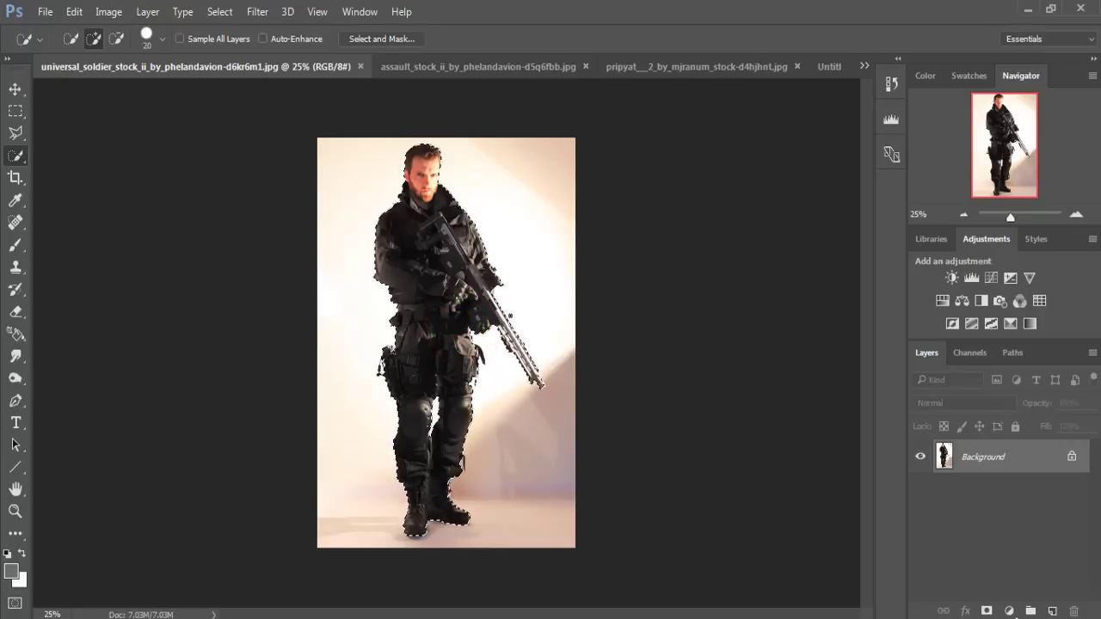
left_click(14, 88)
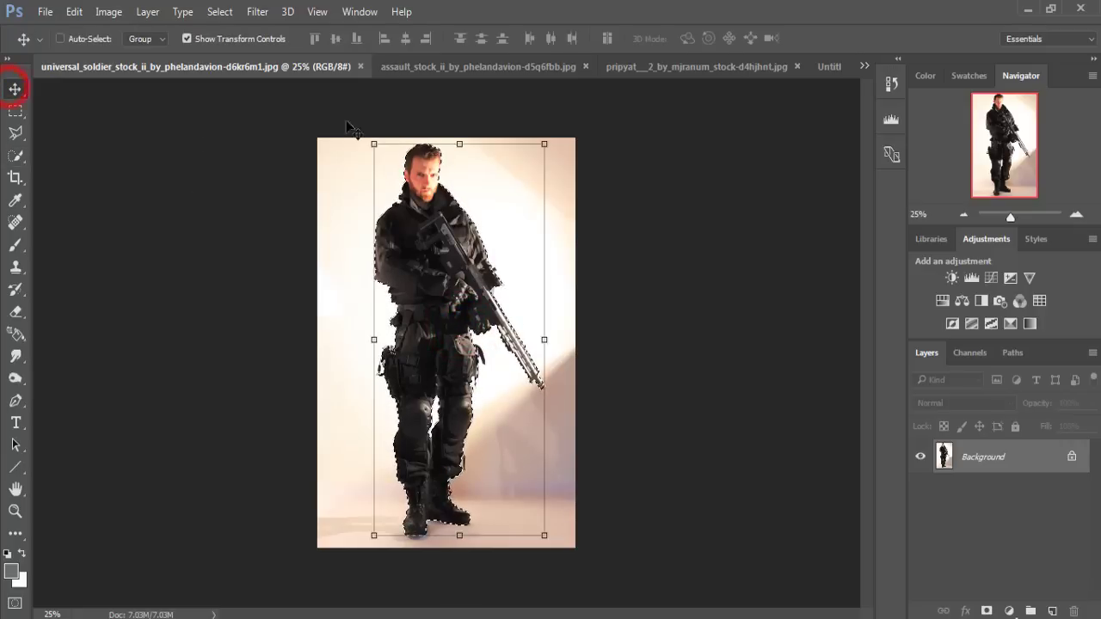
Float the soldier photo and drag the selected soldier into Untitled-1 as Layer 2.
mouse_move(304, 69)
left_mouse_down()
mouse_move(146, 132)
mouse_move(840, 122)
left_mouse_up()
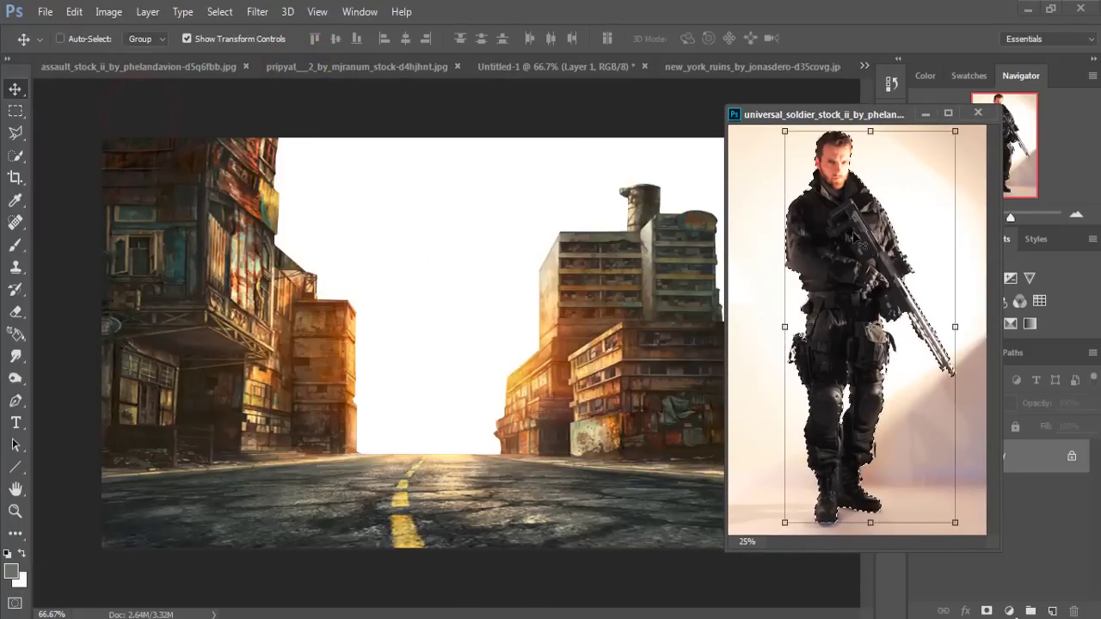
left_click_drag(841, 238, 455, 267)
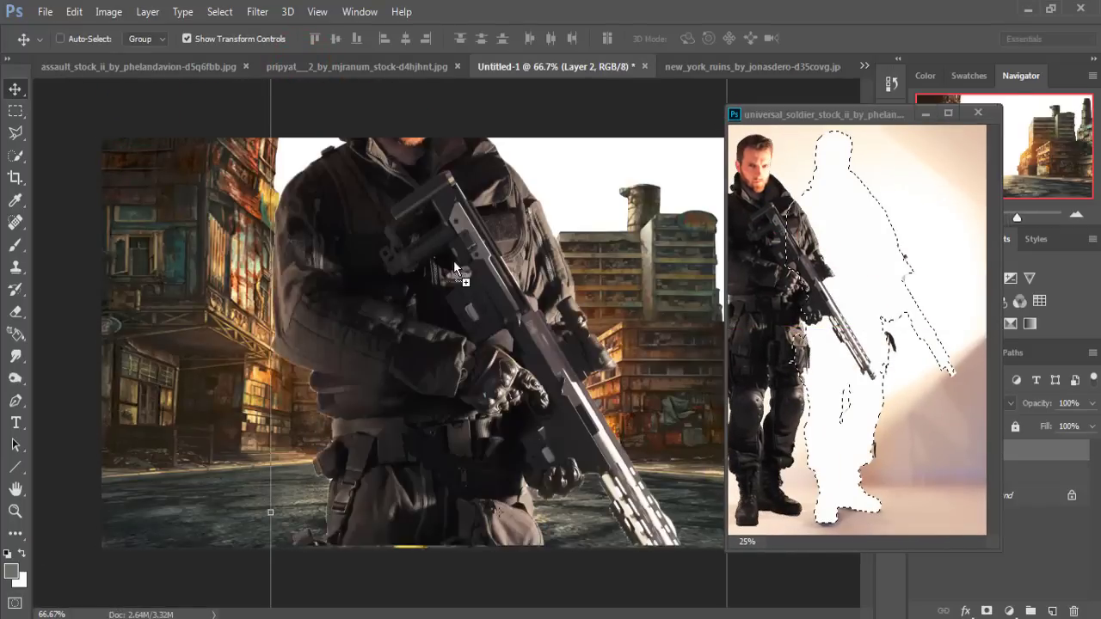
left_click(926, 115)
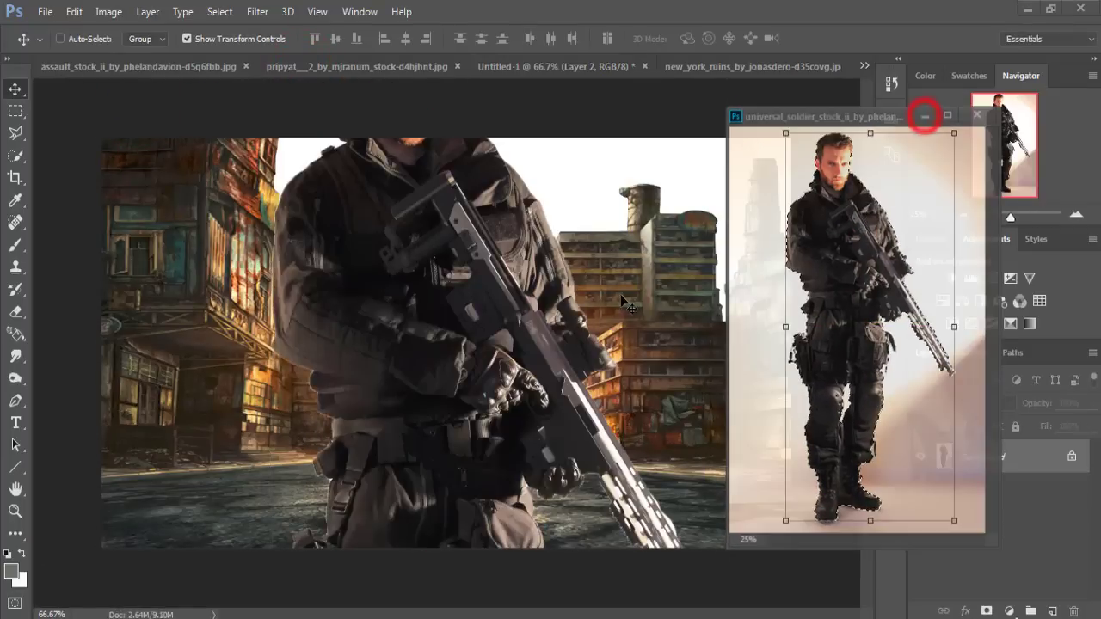
key("ctrl+minus")
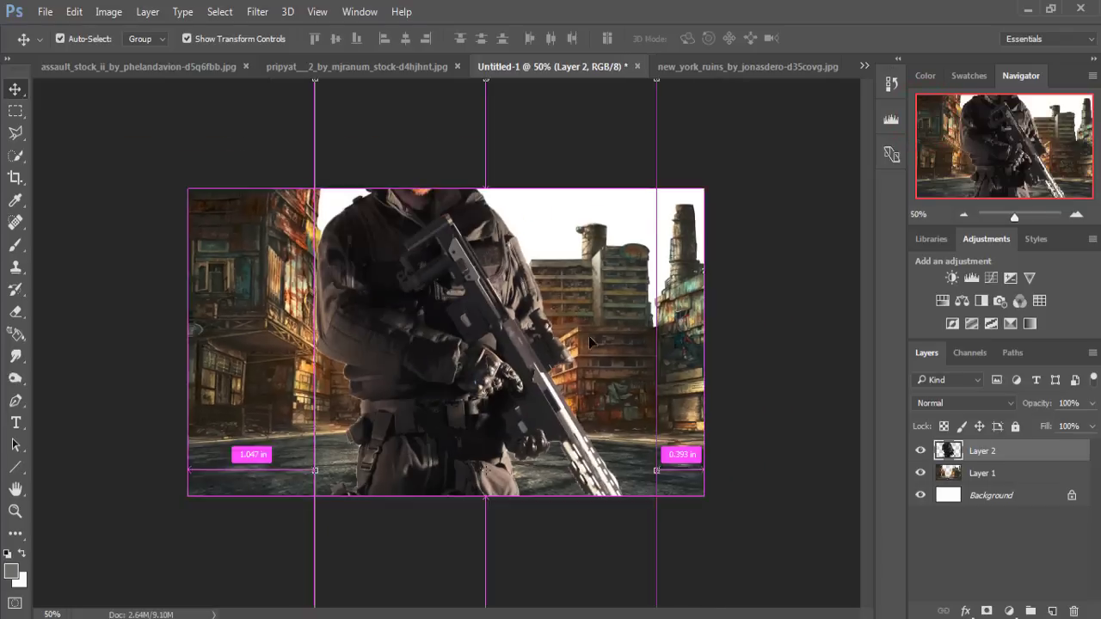
key("ctrl+minus")
Scale the soldier to about 30% and stand him centred on the road.
left_click_drag(588, 167, 534, 290)
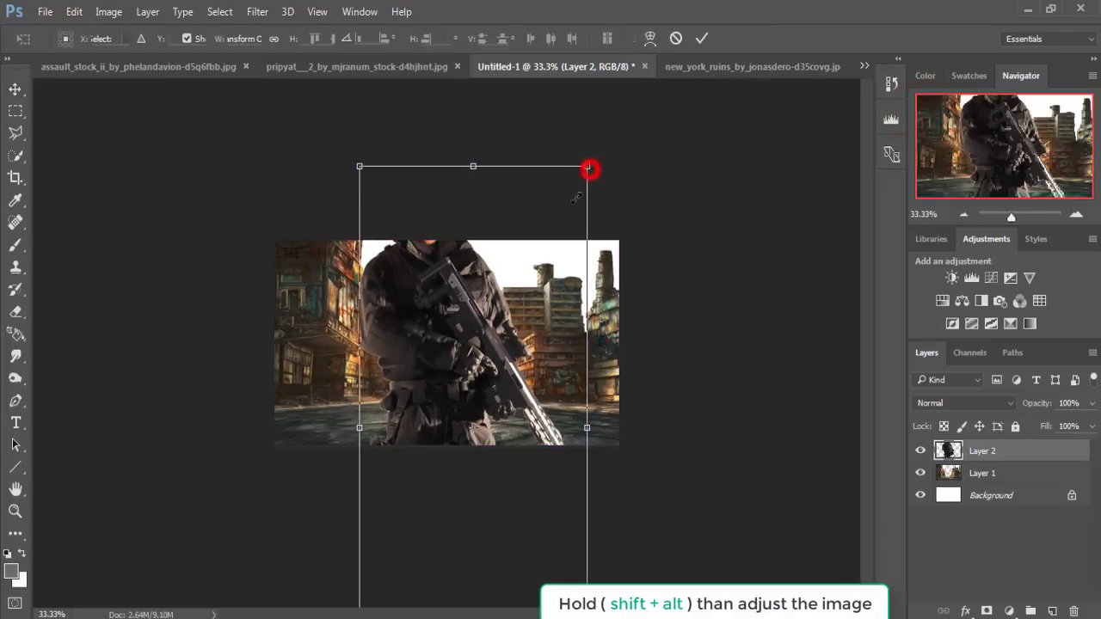
left_click_drag(464, 365, 459, 292)
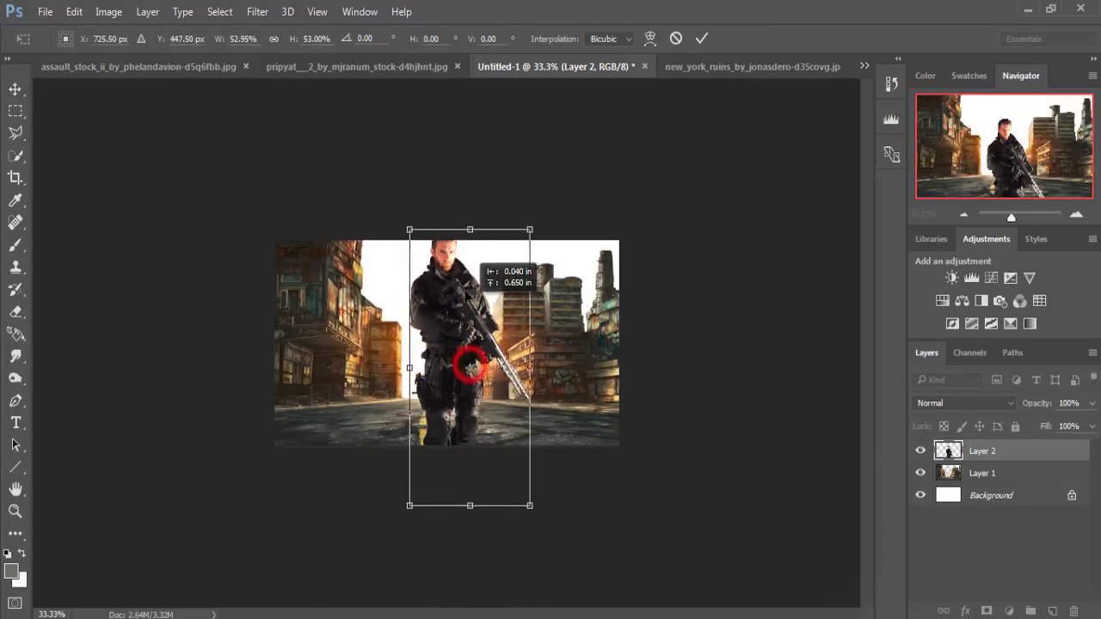
left_click_drag(529, 214, 514, 274)
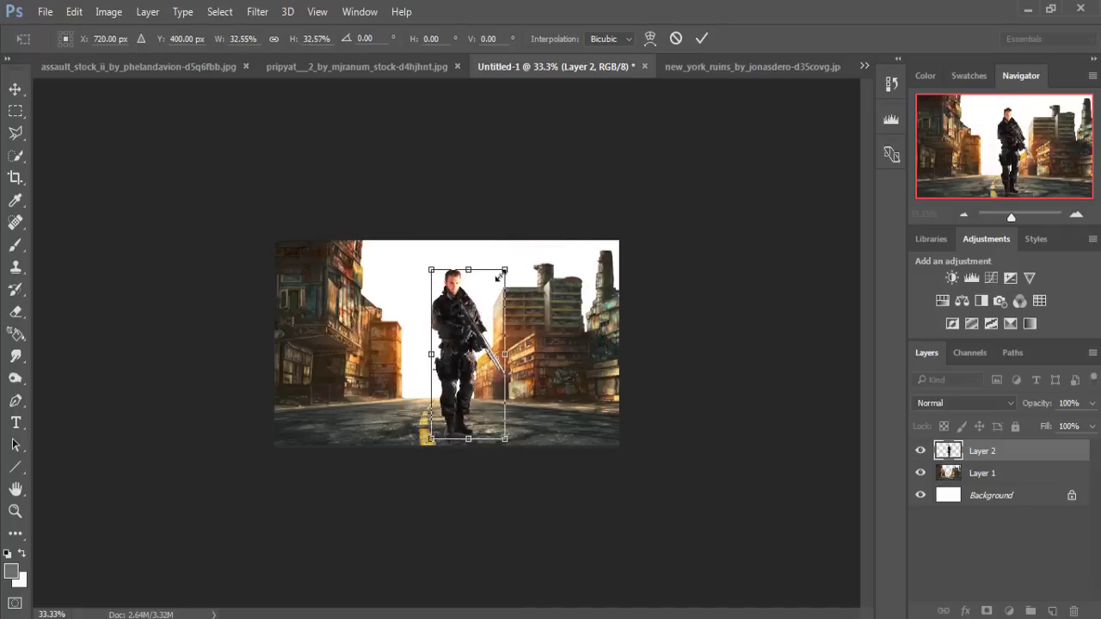
left_click_drag(503, 270, 499, 274)
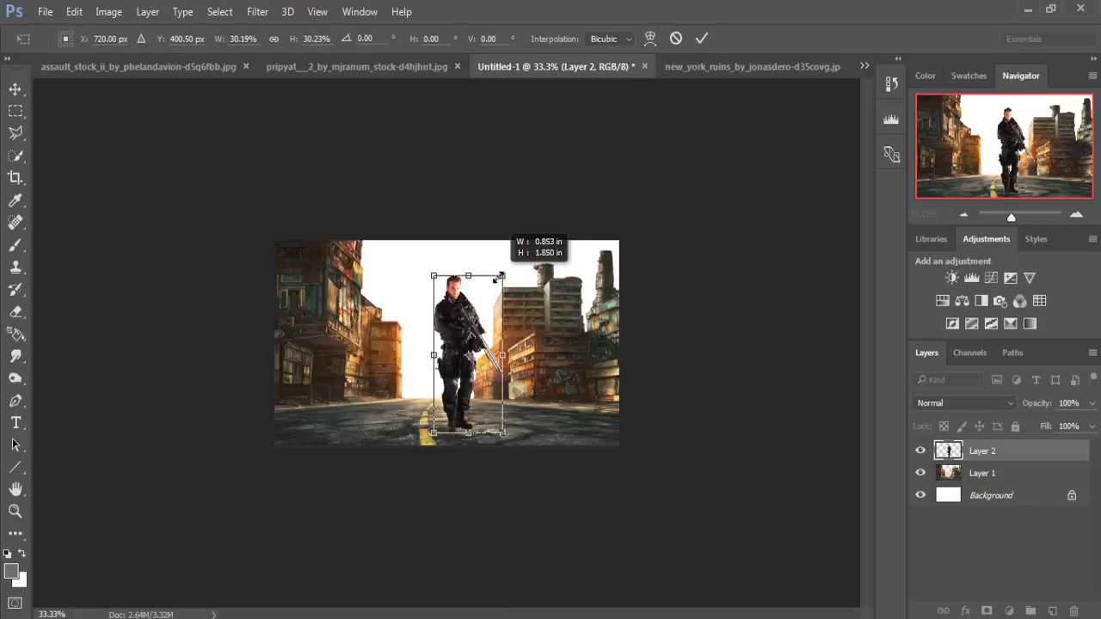
left_click_drag(473, 341, 453, 344)
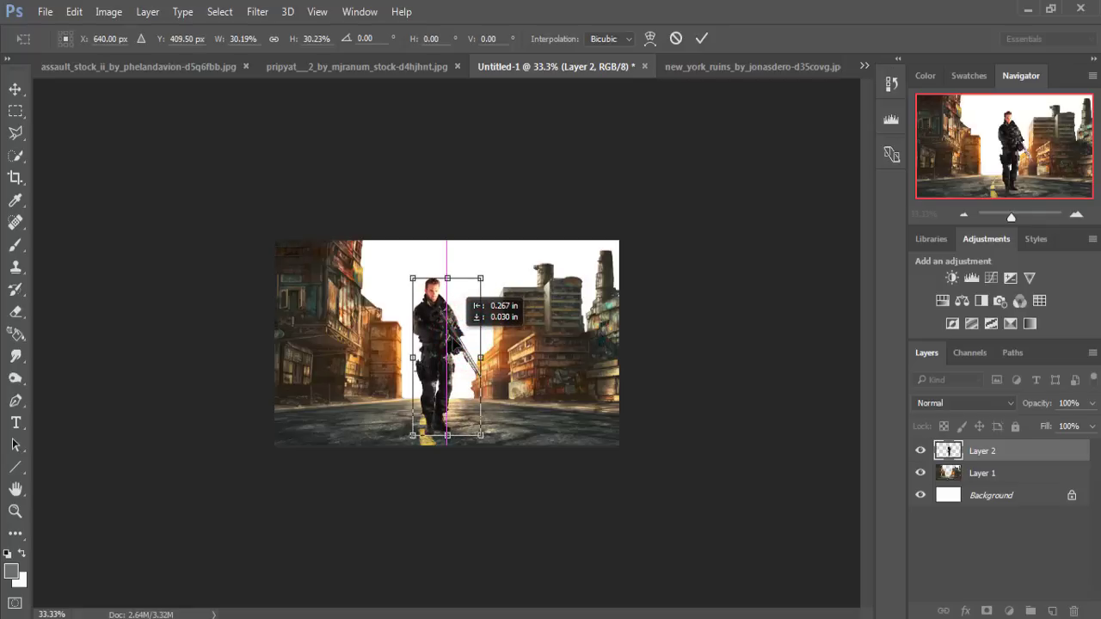
left_click(702, 38)
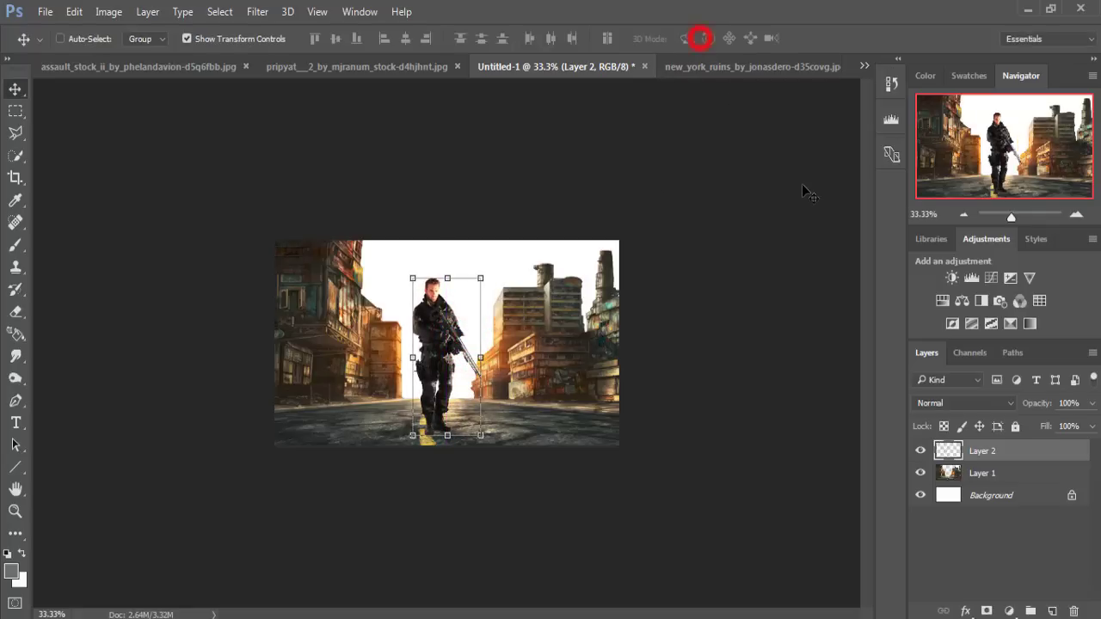
key("ctrl+plus")
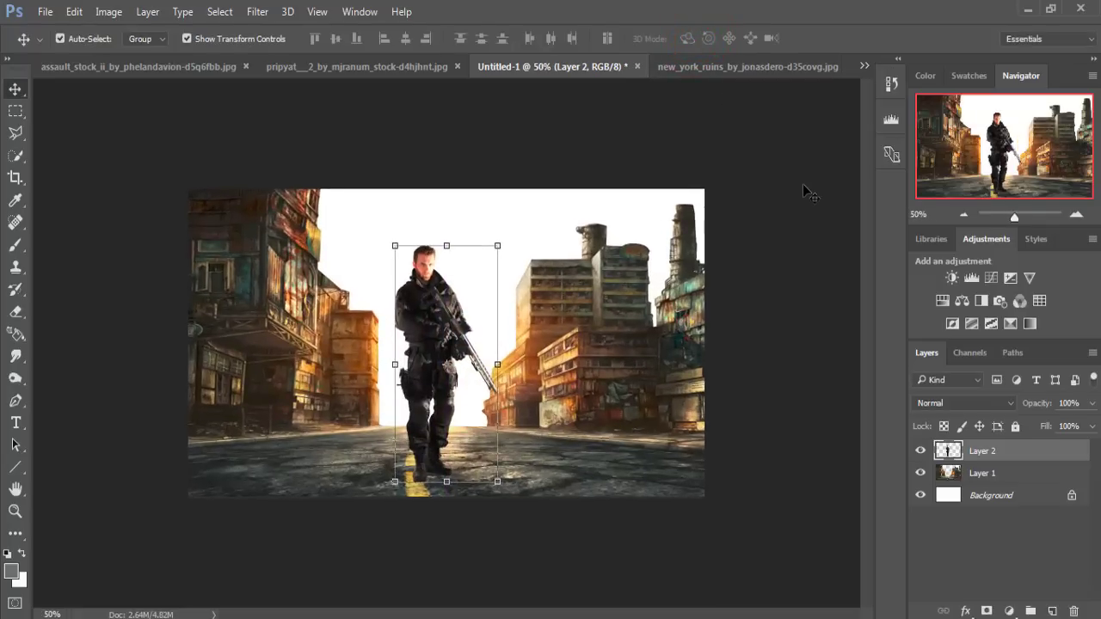
key("ctrl+plus")
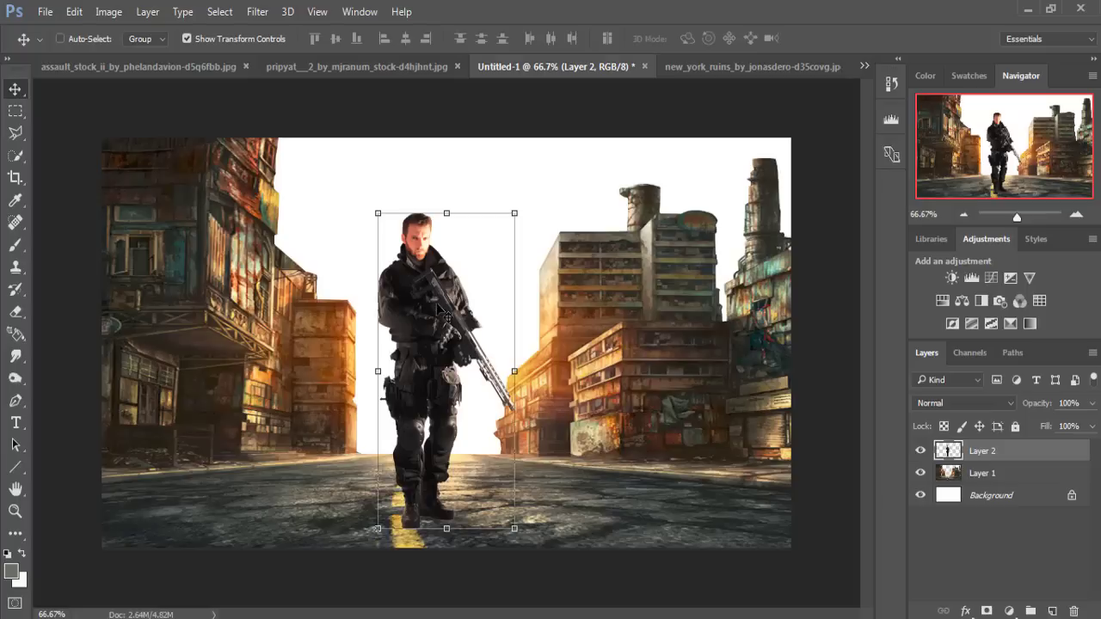
left_click(437, 303)
left_click(864, 67)
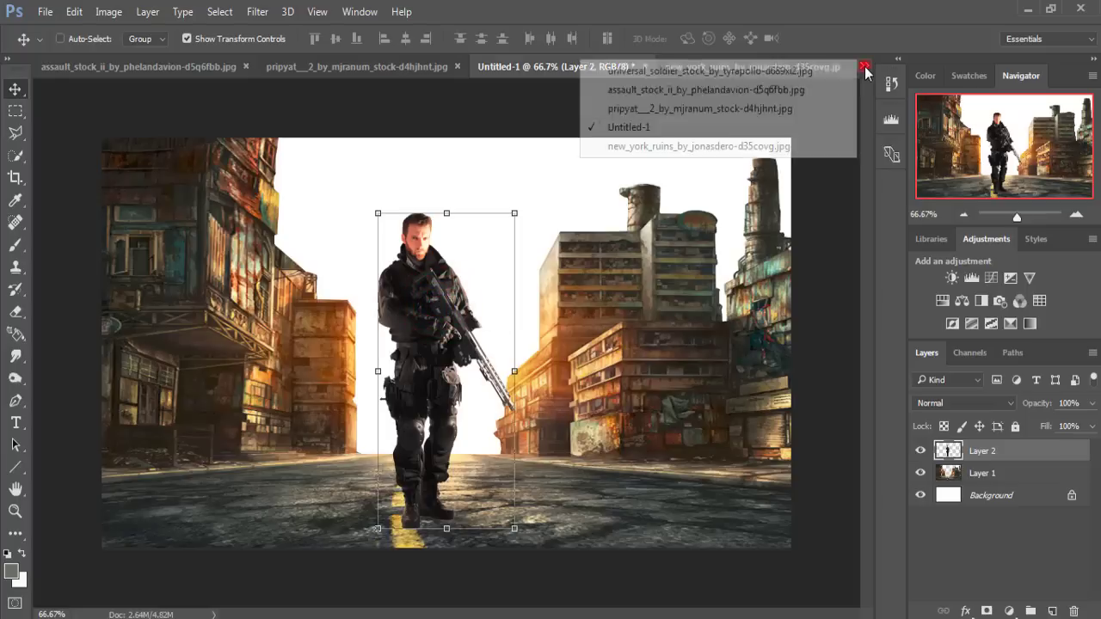
In the tyrapollo soldier photo, quick-select the second soldier from head to boots with his raised rifle.
left_click(664, 71)
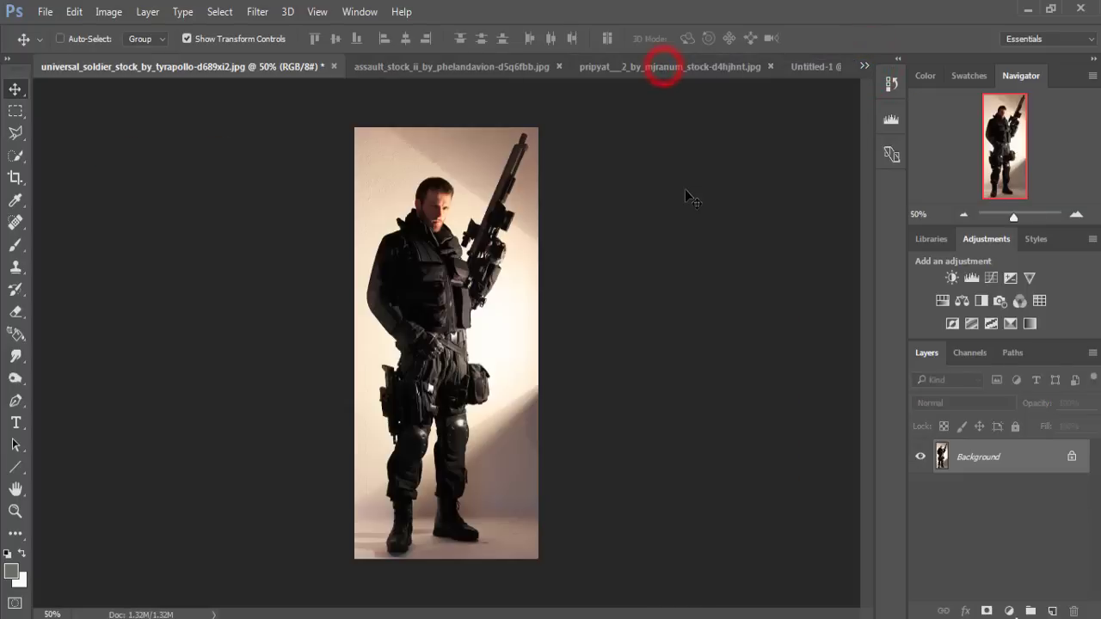
left_click(15, 155)
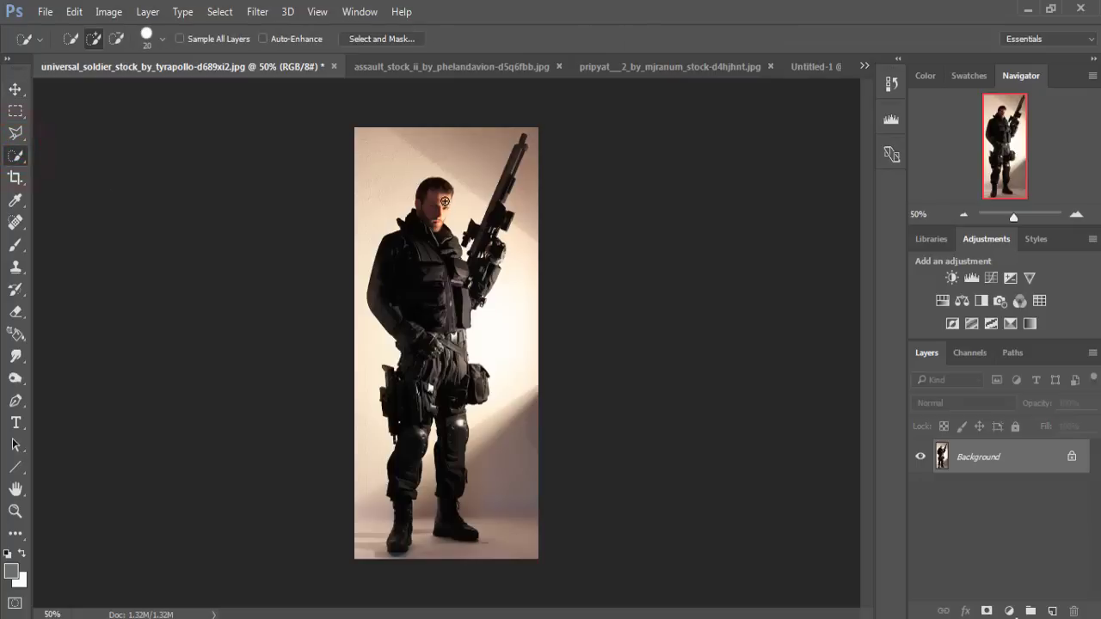
mouse_move(440, 189)
left_mouse_down()
mouse_move(444, 317)
mouse_move(452, 298)
left_mouse_up()
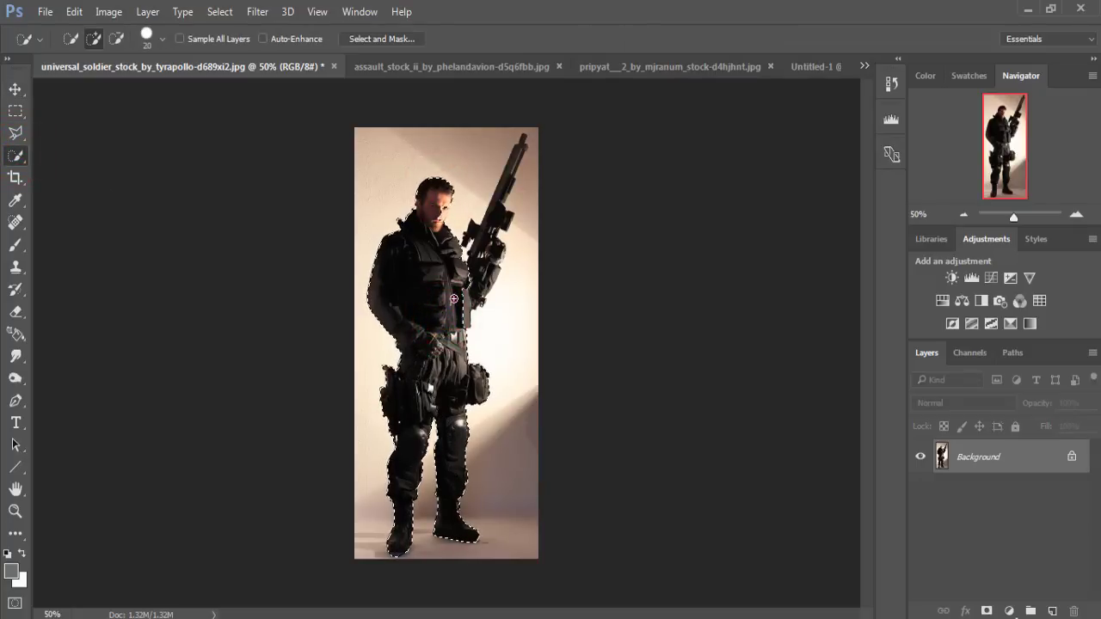
left_click_drag(480, 262, 468, 315)
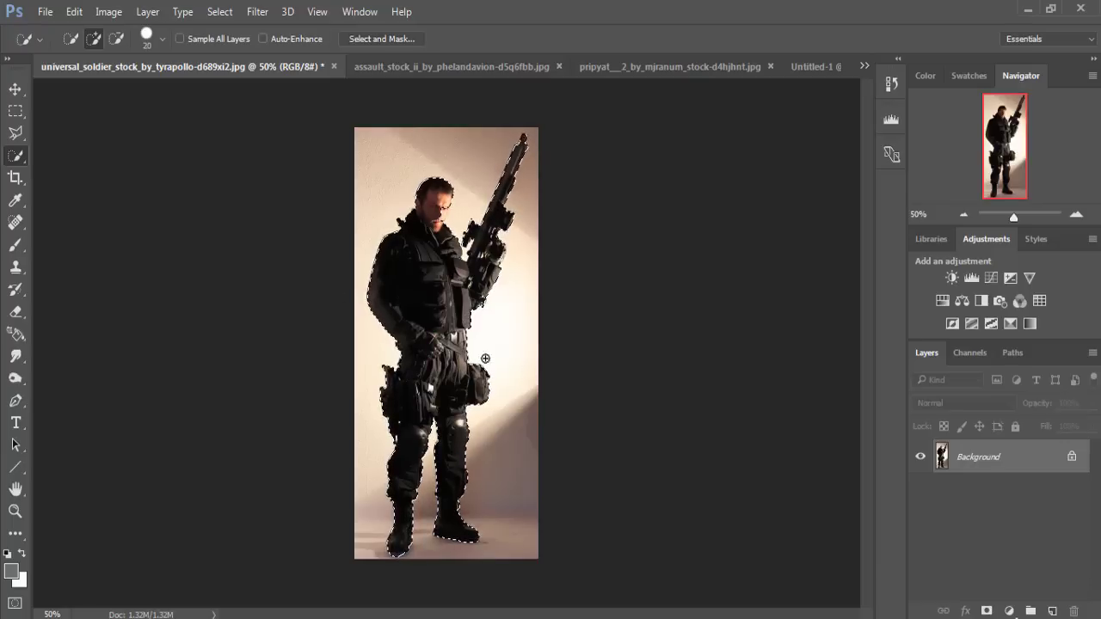
left_click(14, 89)
Float the photo beside the composite, undo the premature drop, and refine the selection at his head.
left_click_drag(189, 66, 184, 108)
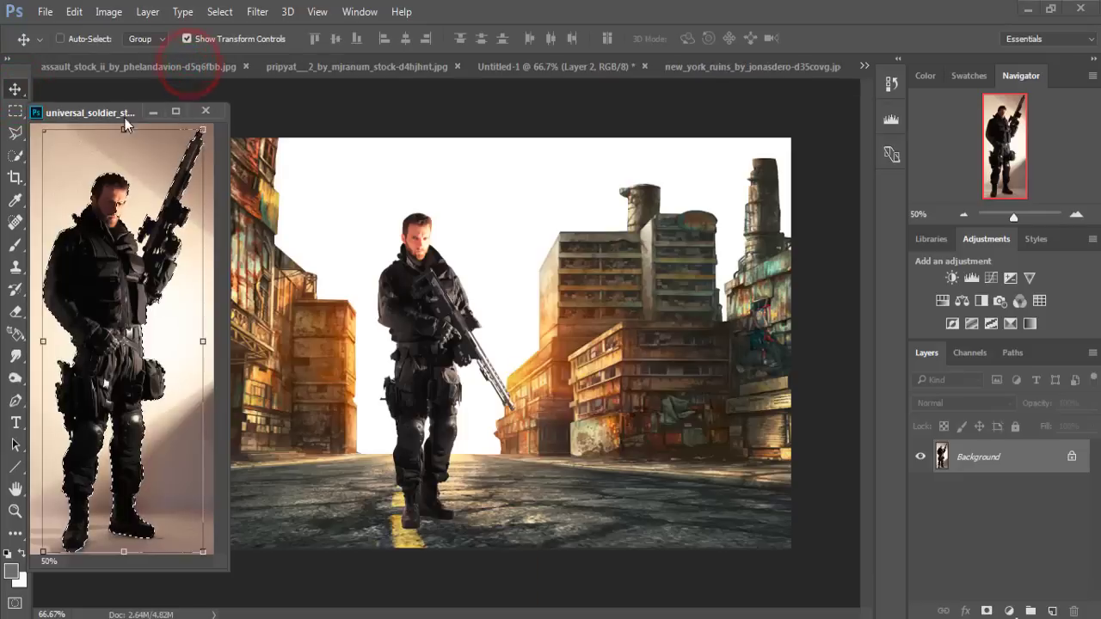
left_click_drag(101, 116, 735, 129)
left_click_drag(757, 300, 340, 293)
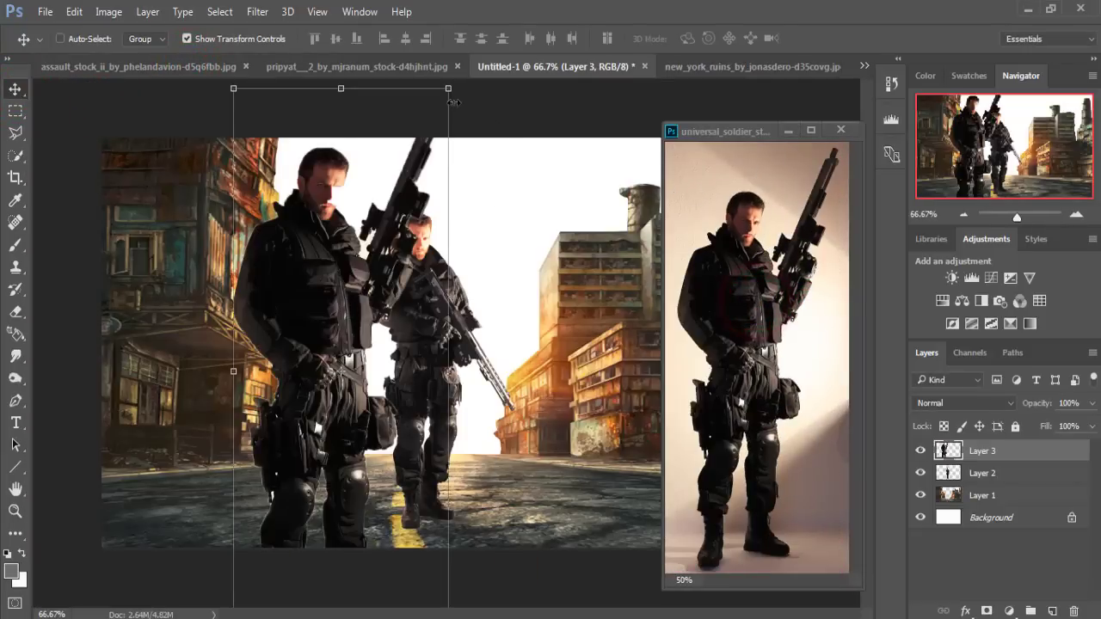
key("ctrl+z")
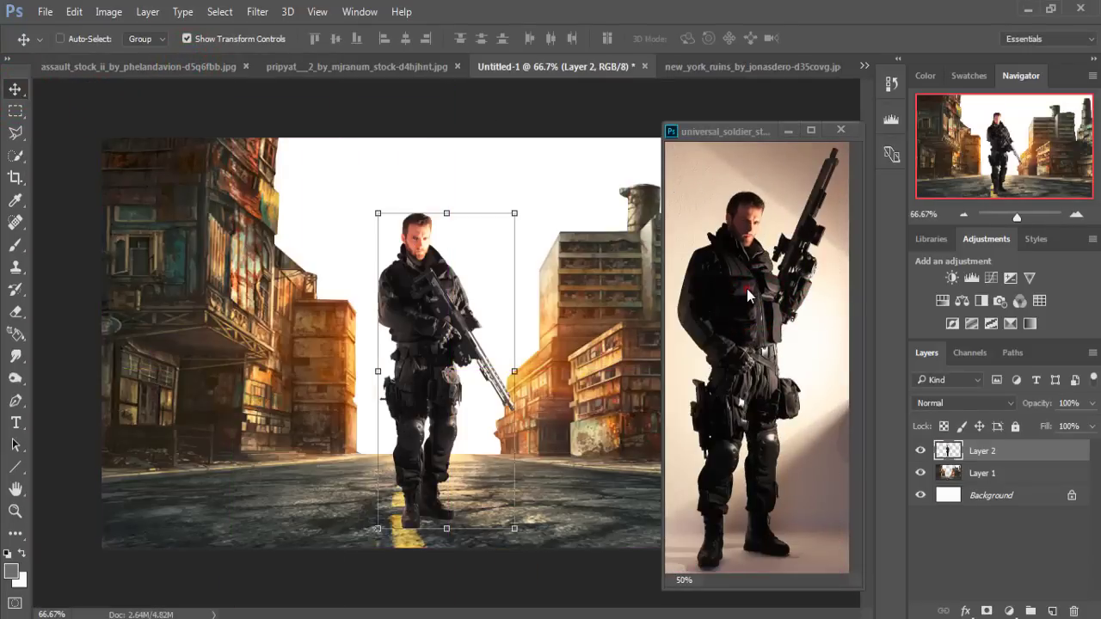
left_click(744, 284)
left_click(17, 158)
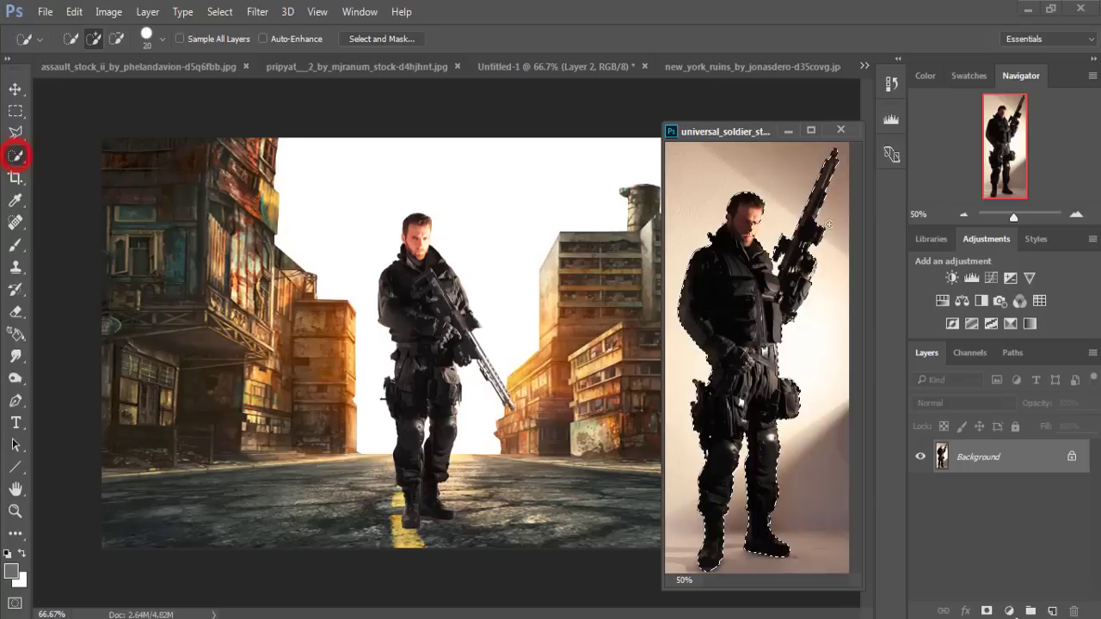
left_click(748, 219)
left_click(1091, 476)
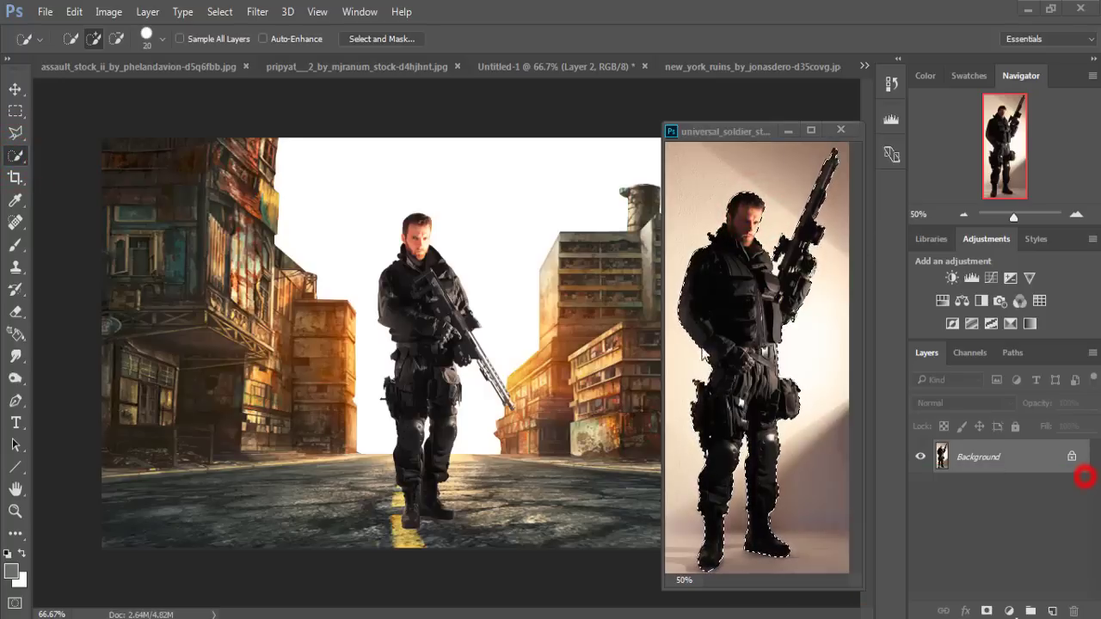
Drag the second soldier into the composite as Layer 3, scaled to about 61.5%.
left_click(15, 88)
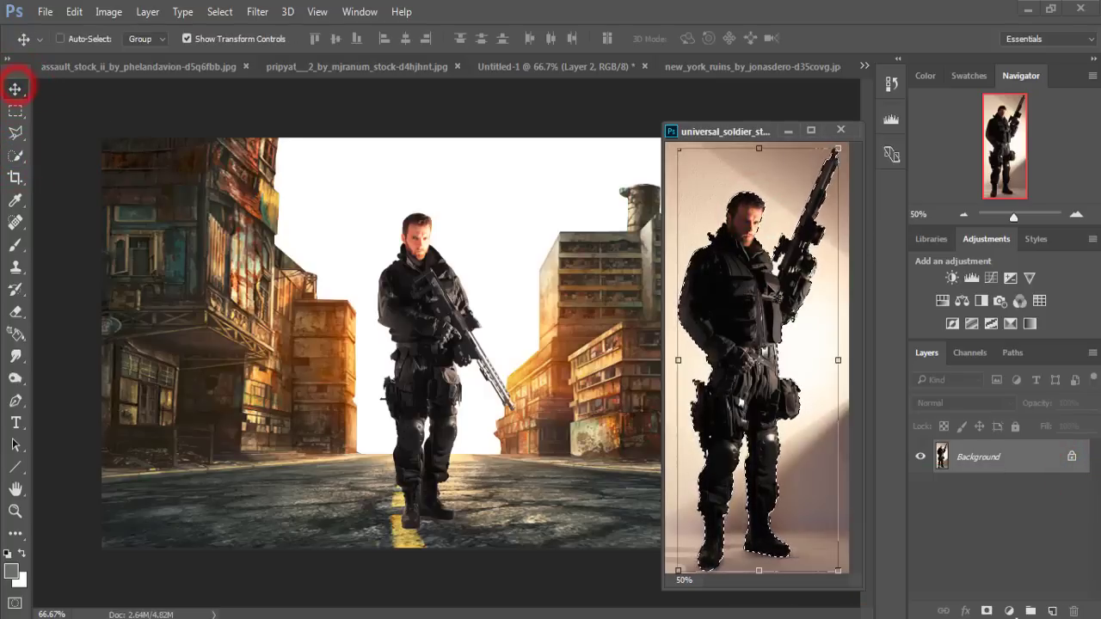
left_click_drag(763, 284, 477, 260)
left_click(785, 129)
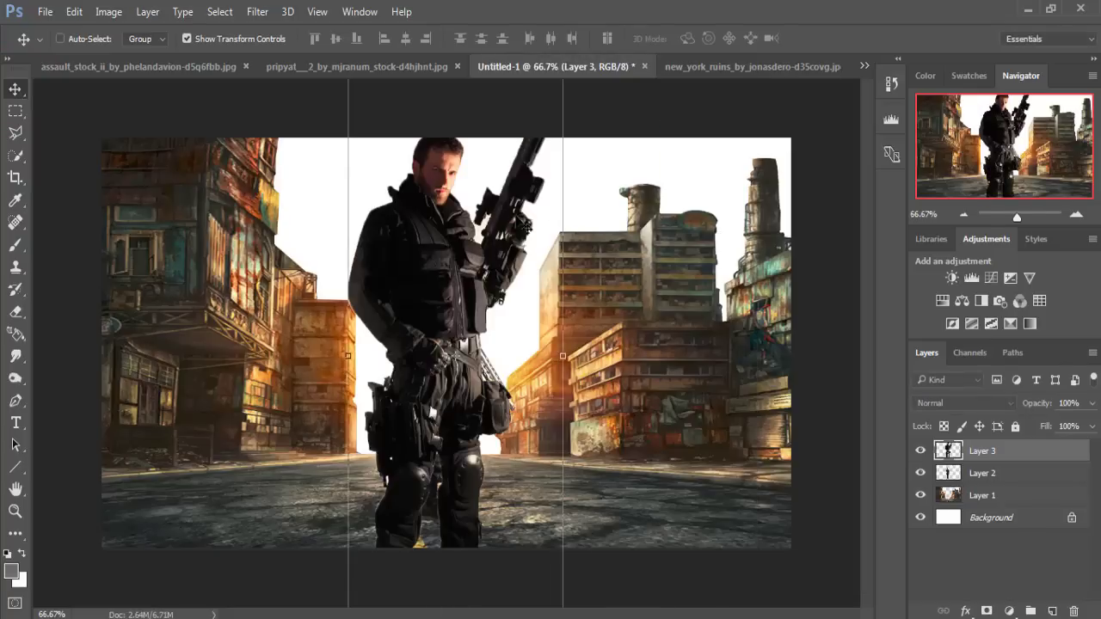
left_click_drag(486, 170, 430, 220)
left_click(503, 129)
mouse_move(504, 129)
left_mouse_down()
mouse_move(454, 239)
mouse_move(479, 197)
left_mouse_up()
left_click_drag(379, 359, 520, 286)
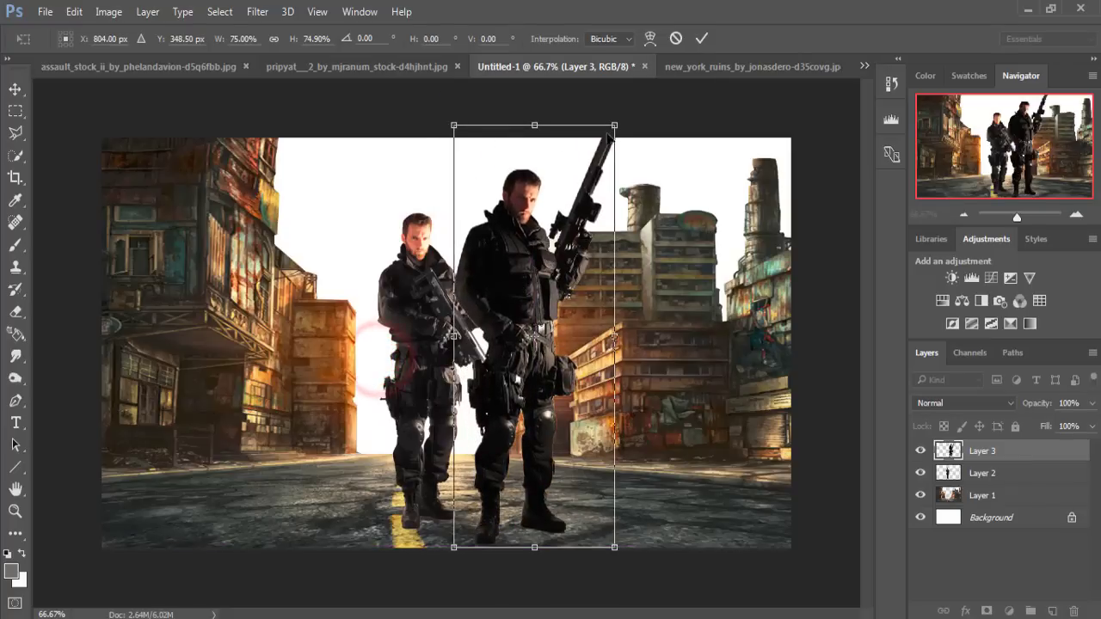
left_click_drag(614, 125, 600, 162)
mouse_move(523, 277)
left_mouse_down()
mouse_move(529, 293)
mouse_move(355, 302)
left_mouse_up()
left_click(700, 37)
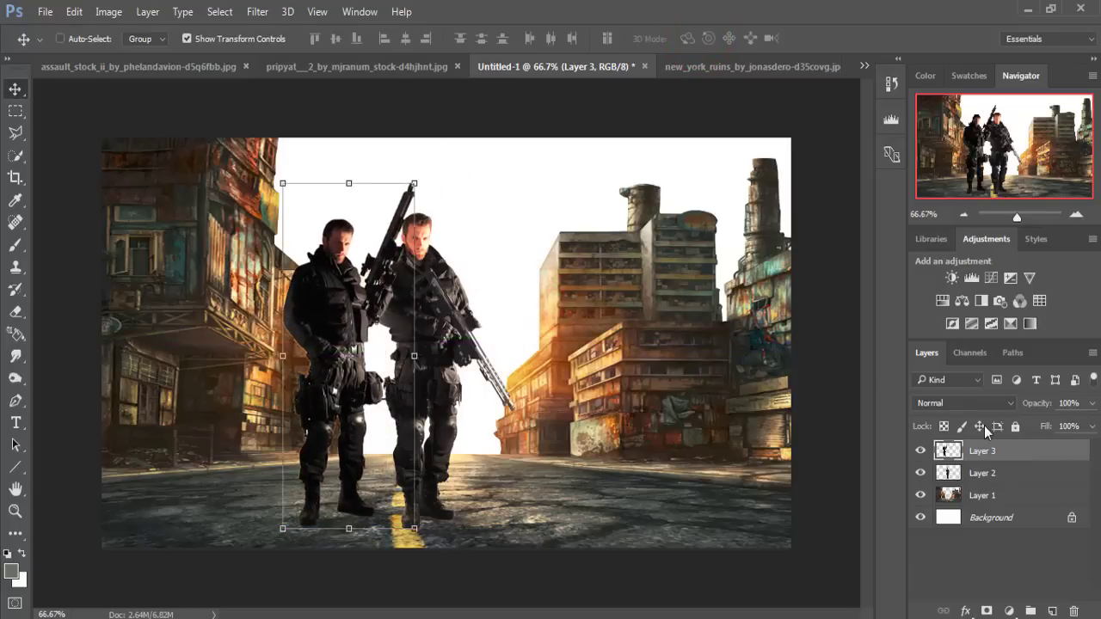
Flip the second soldier horizontally, slide him left, and put Layer 3 behind Layer 2.
left_click(74, 12)
mouse_move(128, 343)
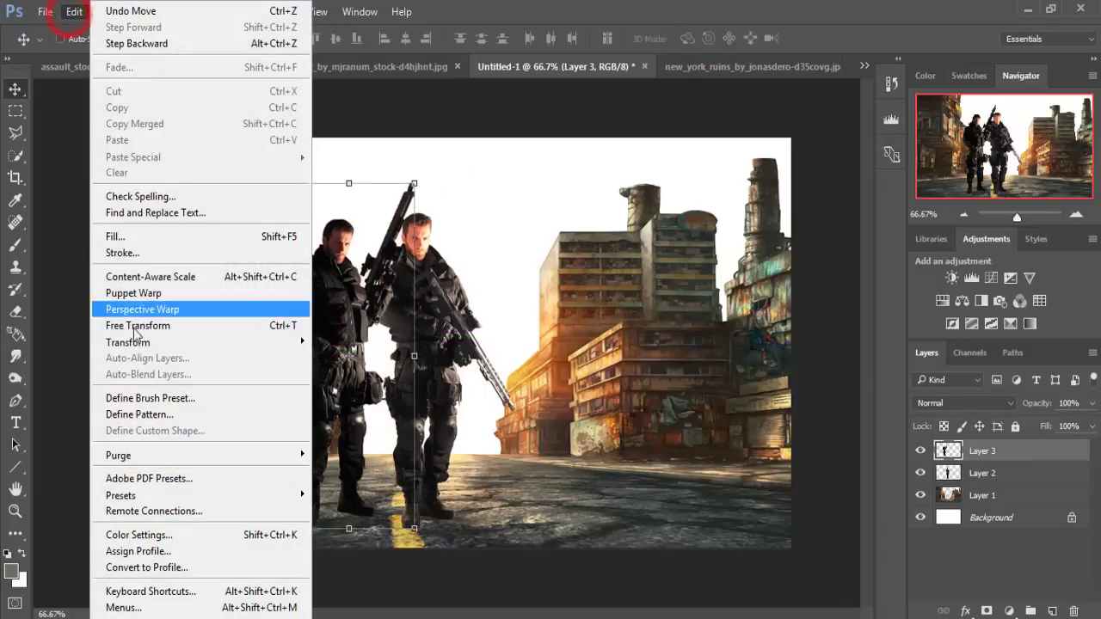
left_click(361, 526)
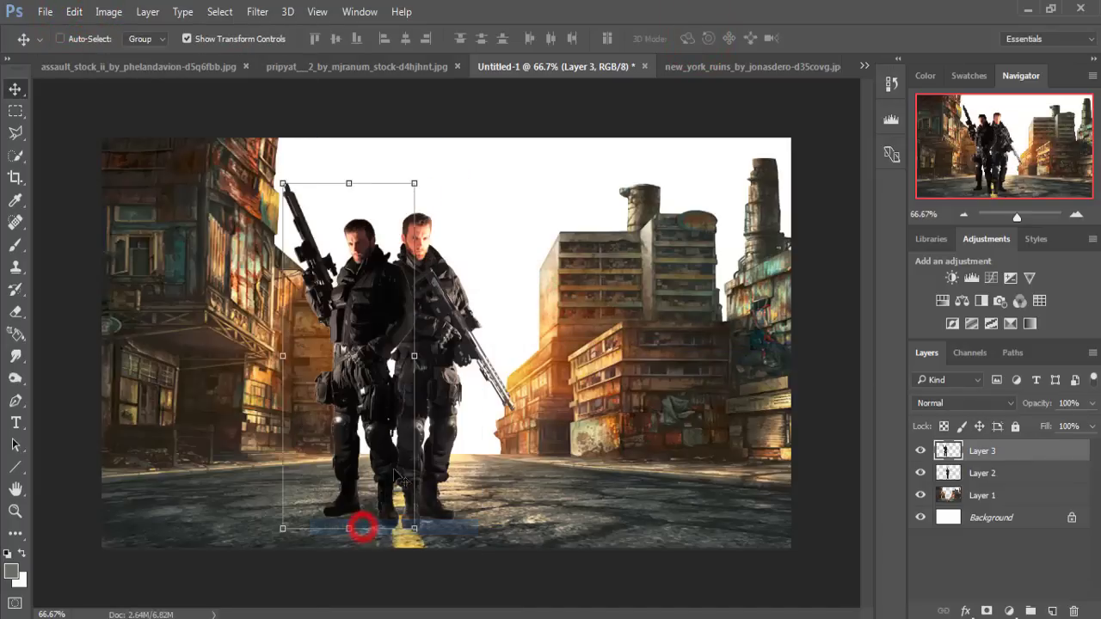
left_click(376, 376)
left_click_drag(376, 376, 348, 376)
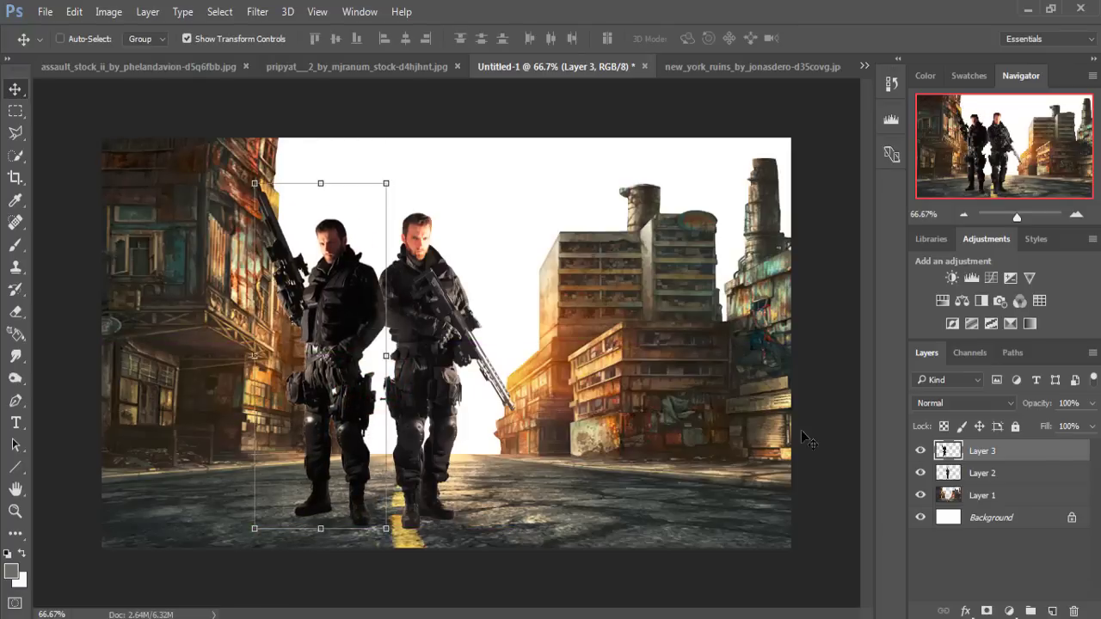
left_click_drag(989, 454, 991, 484)
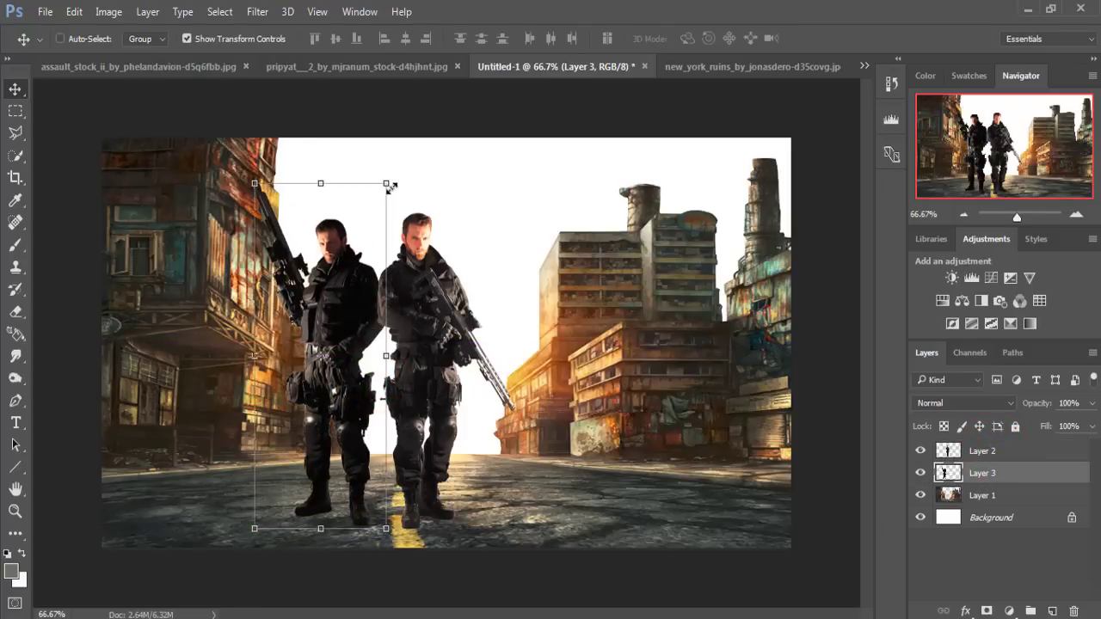
Shrink and nudge the left soldier slightly, then bring up the assault_stock photo.
left_click_drag(385, 182, 383, 189)
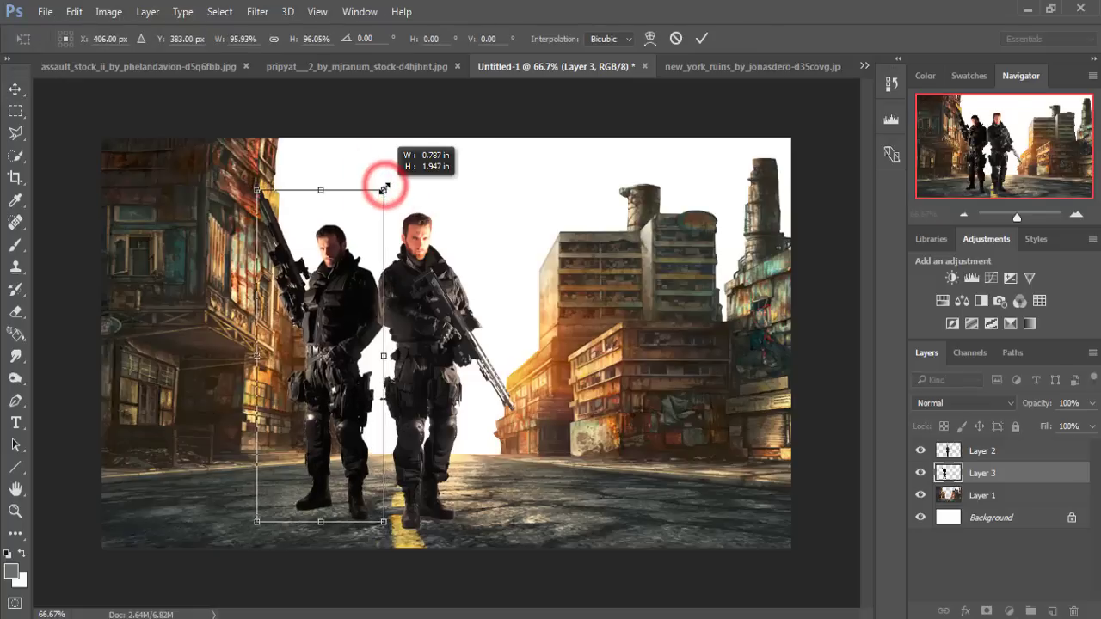
left_click_drag(337, 311, 339, 319)
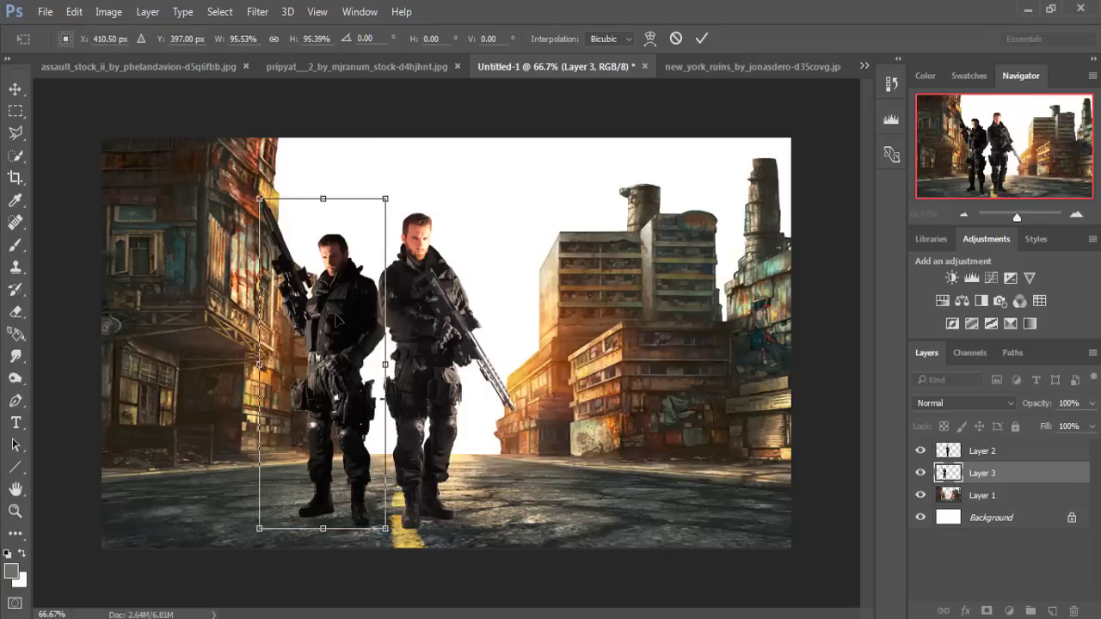
left_click(703, 38)
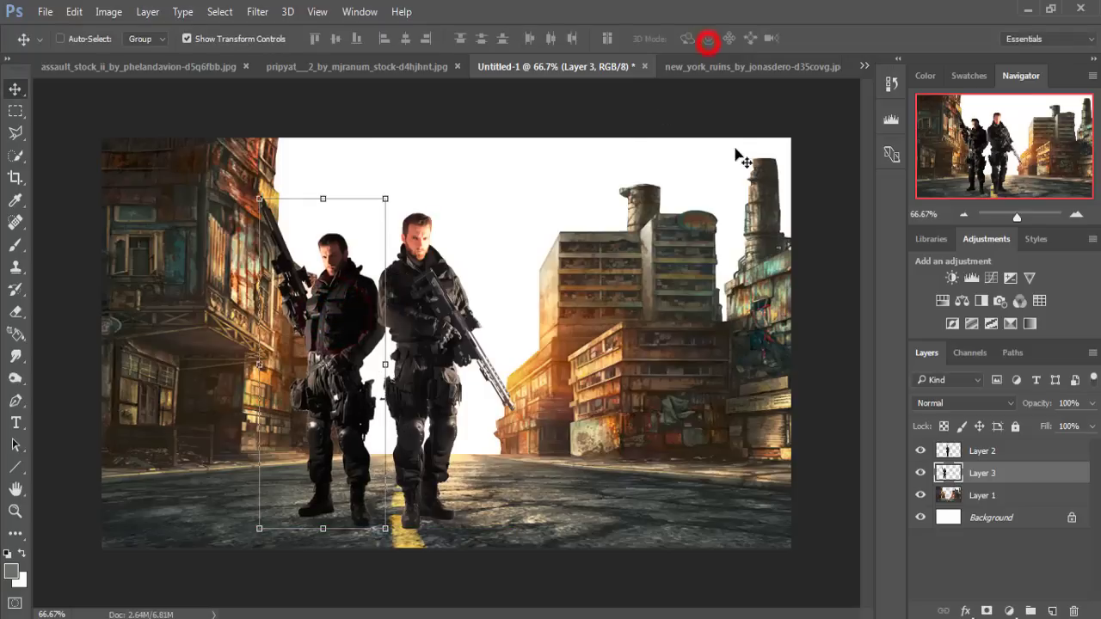
left_click(179, 71)
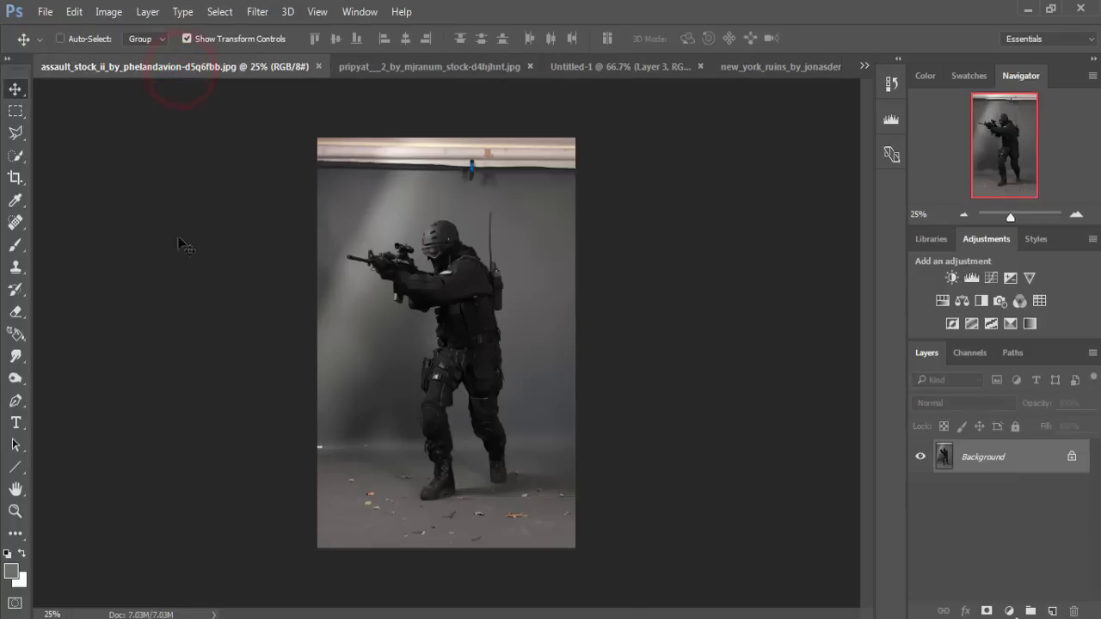
Quick-select the aiming soldier from helmet and shoulder down through torso and both legs.
left_click(16, 157)
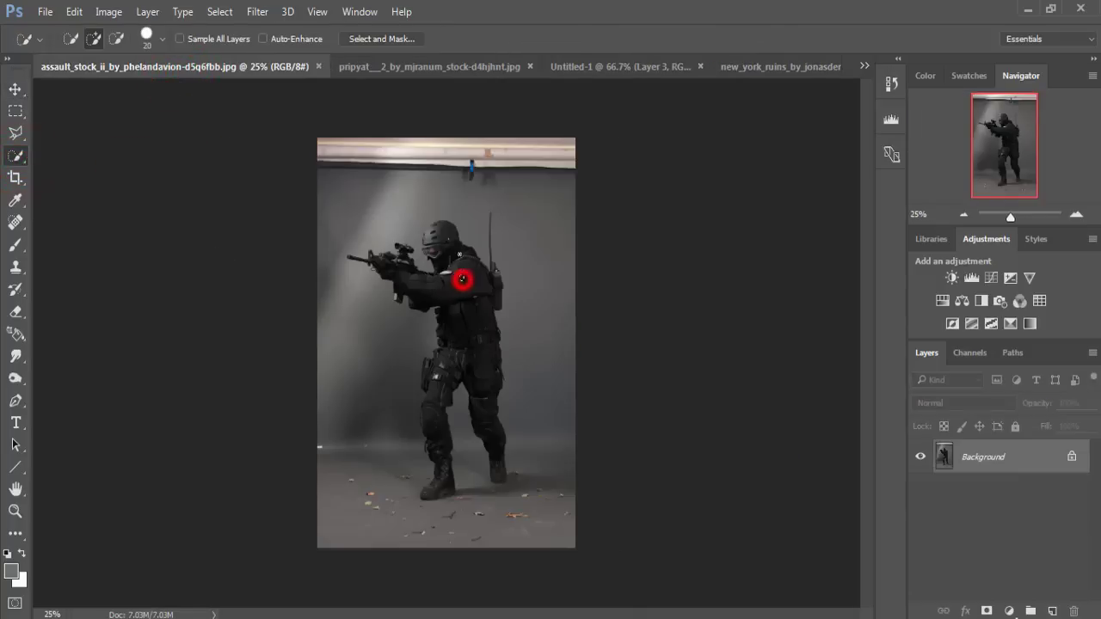
left_click(463, 279)
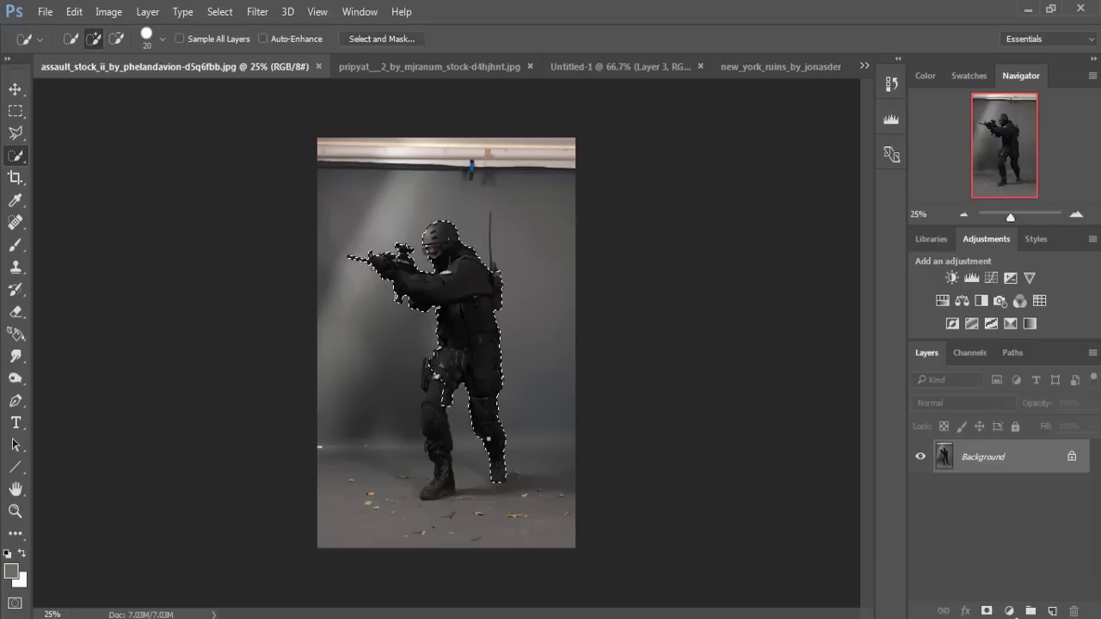
left_click_drag(471, 354, 497, 469)
left_click_drag(436, 377, 437, 494)
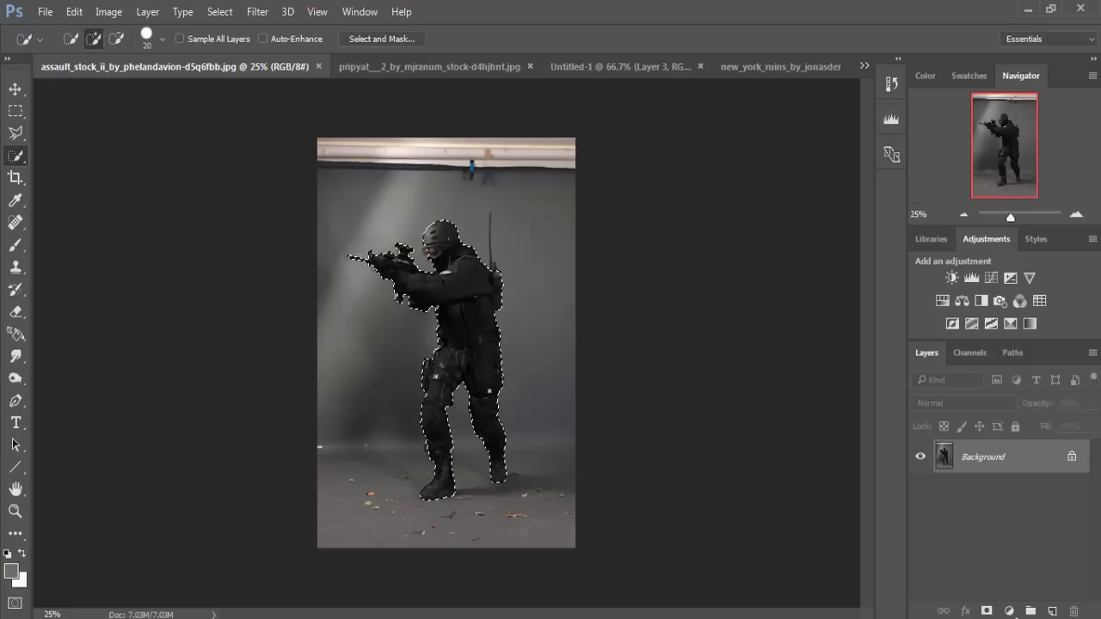
Drag the selected soldier into the street composite as Layer 4, scaled to about 49%.
left_click(14, 88)
mouse_move(173, 69)
left_mouse_down()
mouse_move(170, 135)
mouse_move(825, 141)
left_mouse_up()
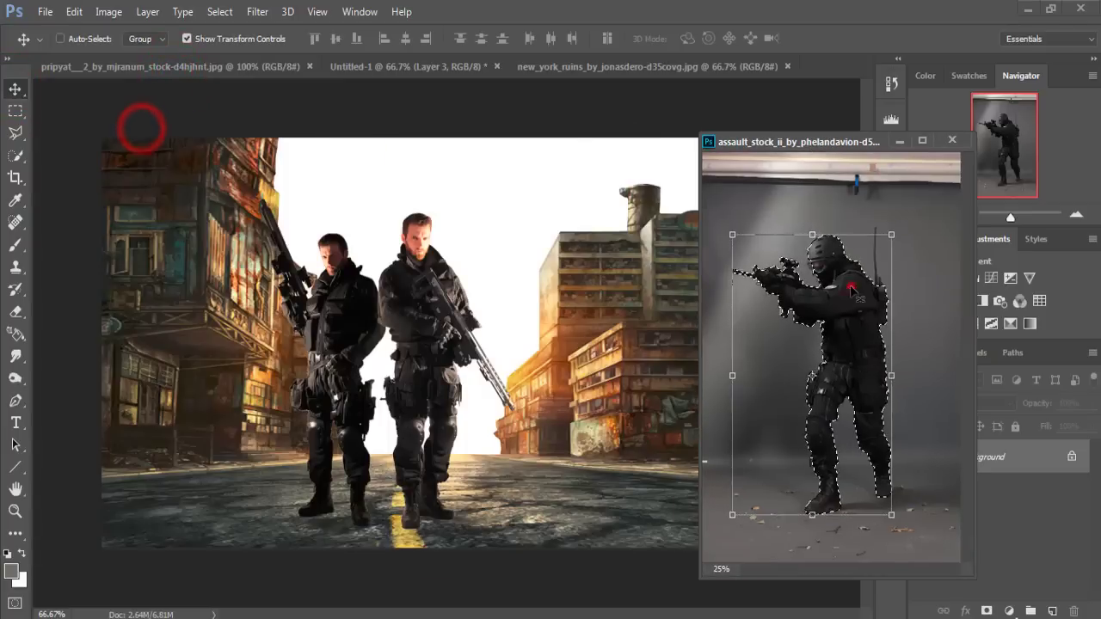
left_click_drag(848, 283, 525, 277)
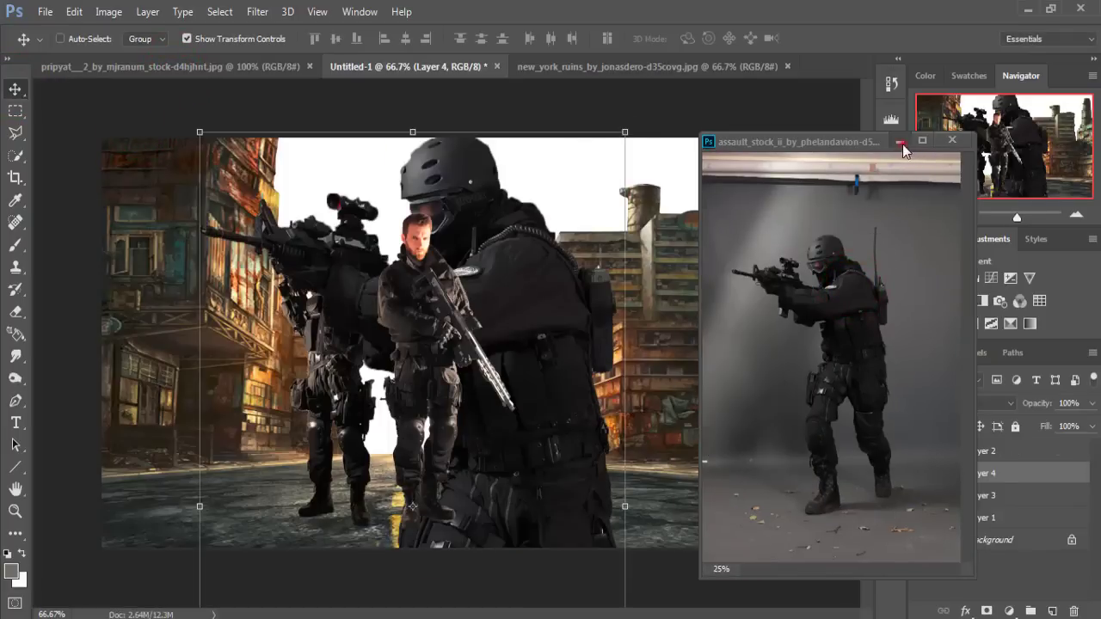
left_click(901, 142)
left_click_drag(624, 130, 516, 324)
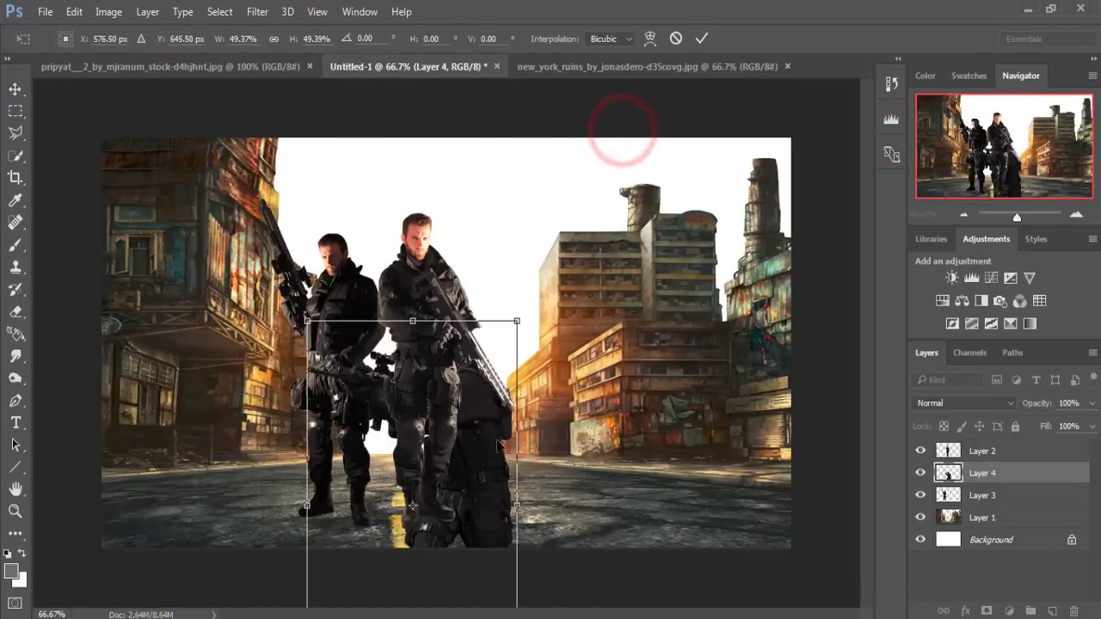
Shrink the aiming soldier to about 40% and flip him horizontally to face right.
left_click_drag(479, 450, 584, 311)
left_click_drag(620, 187, 603, 221)
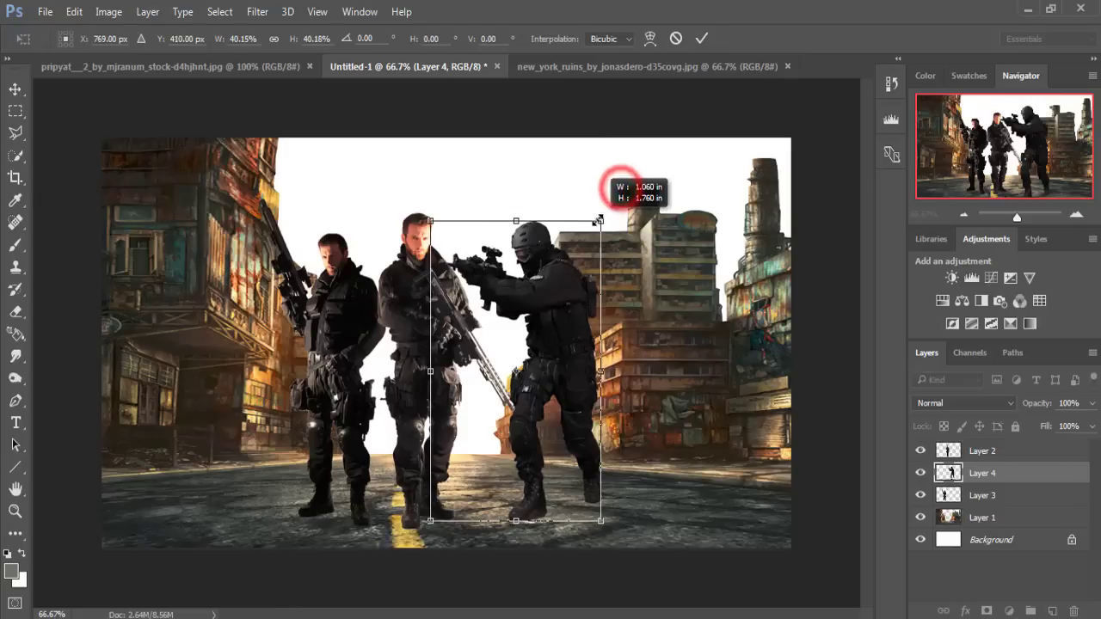
left_click_drag(565, 315, 527, 316)
left_click(702, 38)
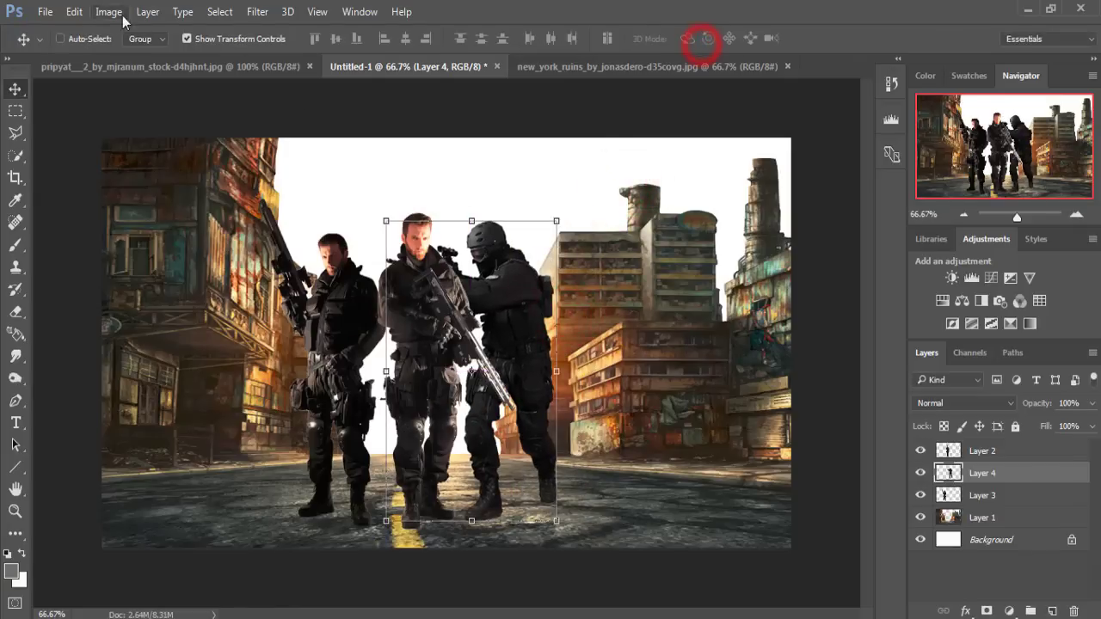
left_click(74, 11)
mouse_move(199, 342)
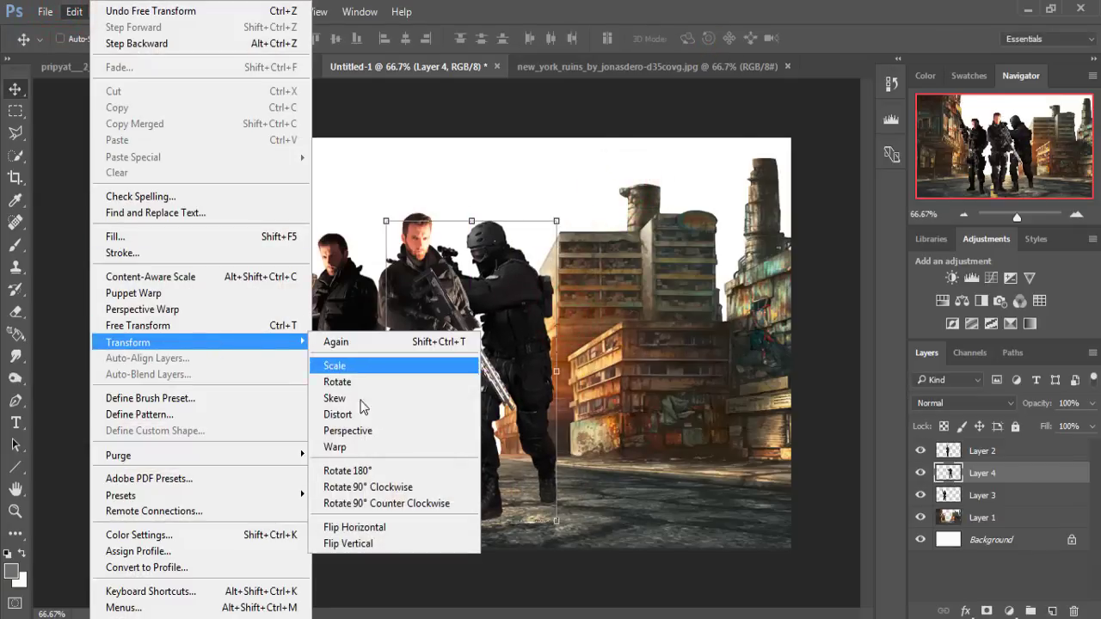
left_click(380, 527)
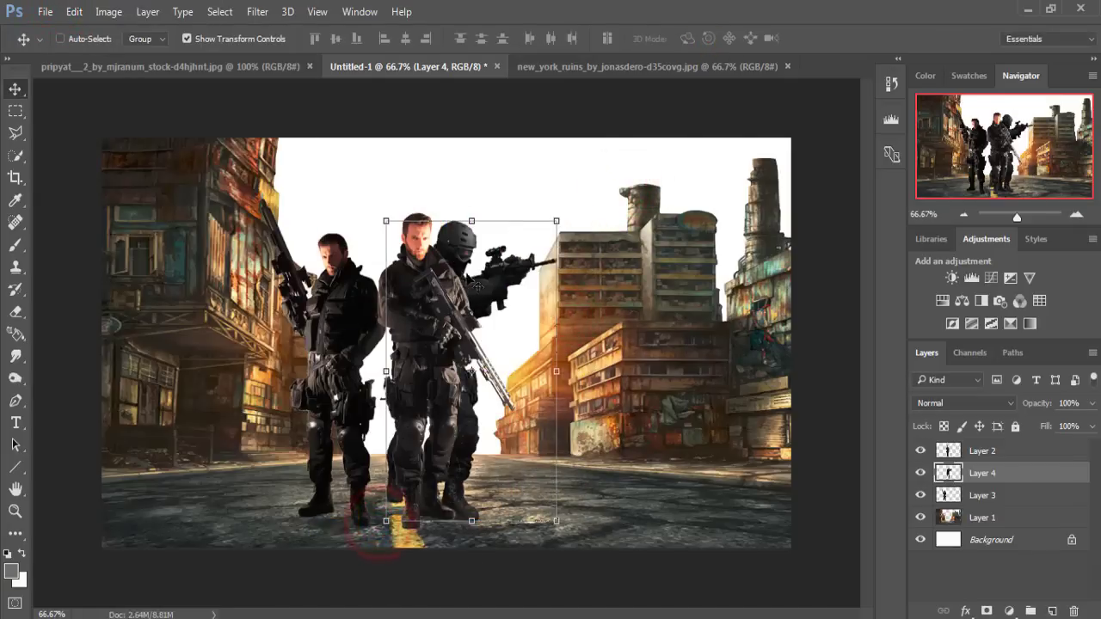
Place the aiming soldier just right of the middle soldier, rescaled to about 92%.
left_click_drag(447, 233, 546, 252)
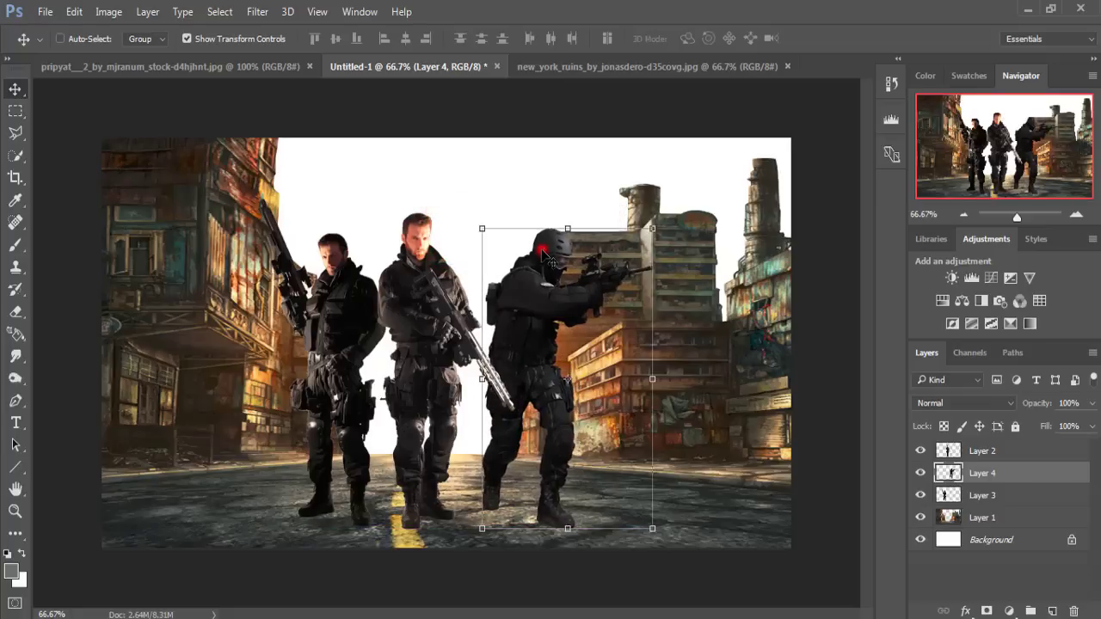
left_click_drag(543, 257, 544, 255)
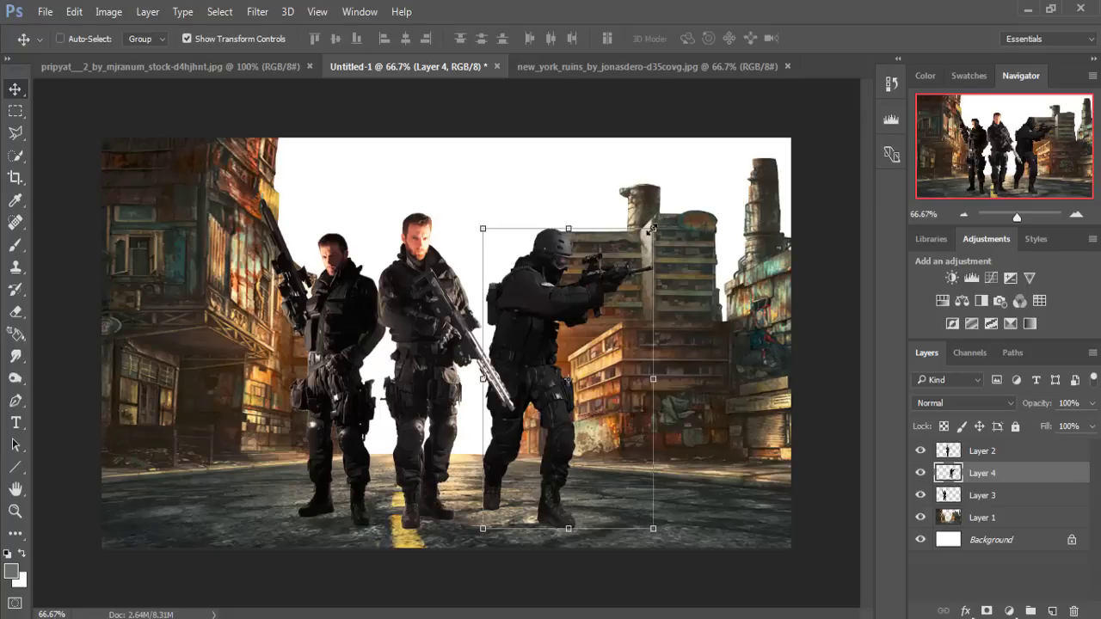
left_click_drag(653, 230, 646, 242)
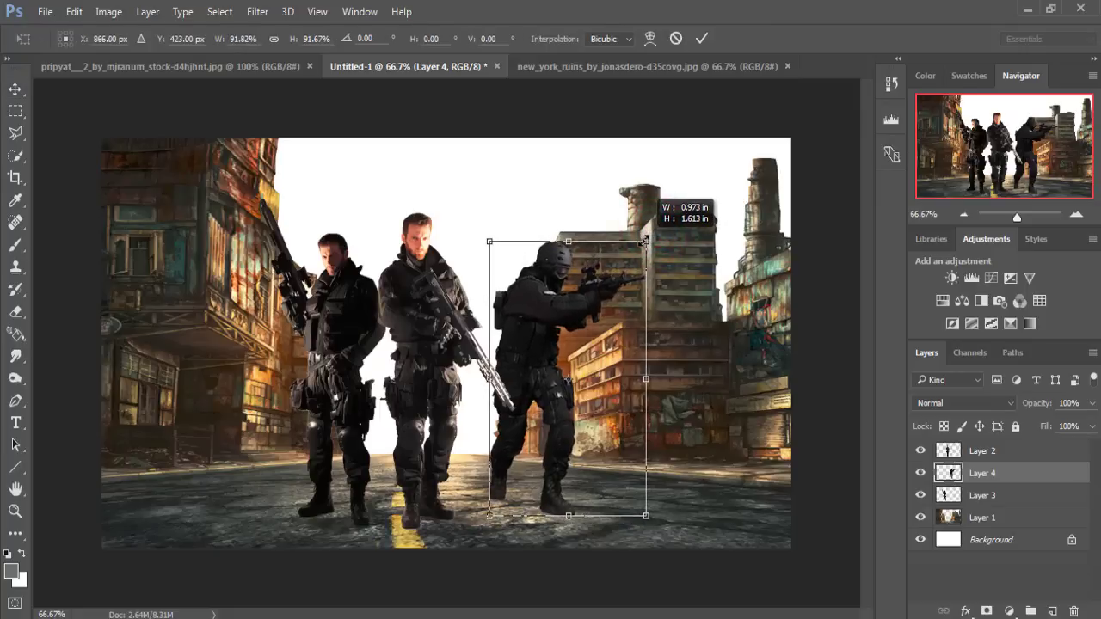
left_click_drag(539, 305, 544, 307)
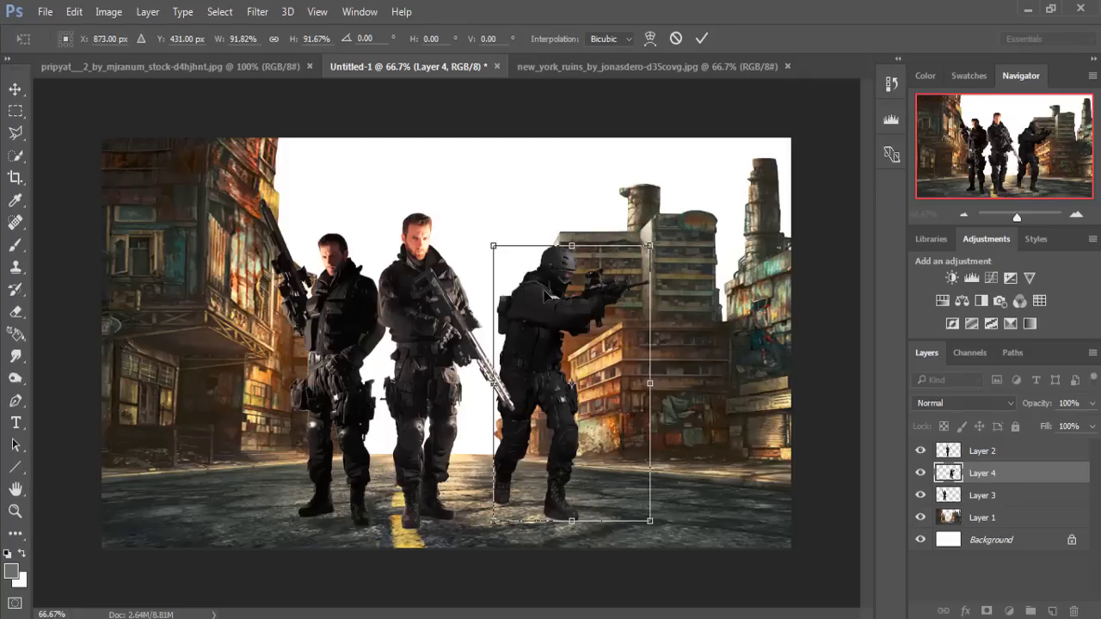
left_click_drag(536, 299, 511, 302)
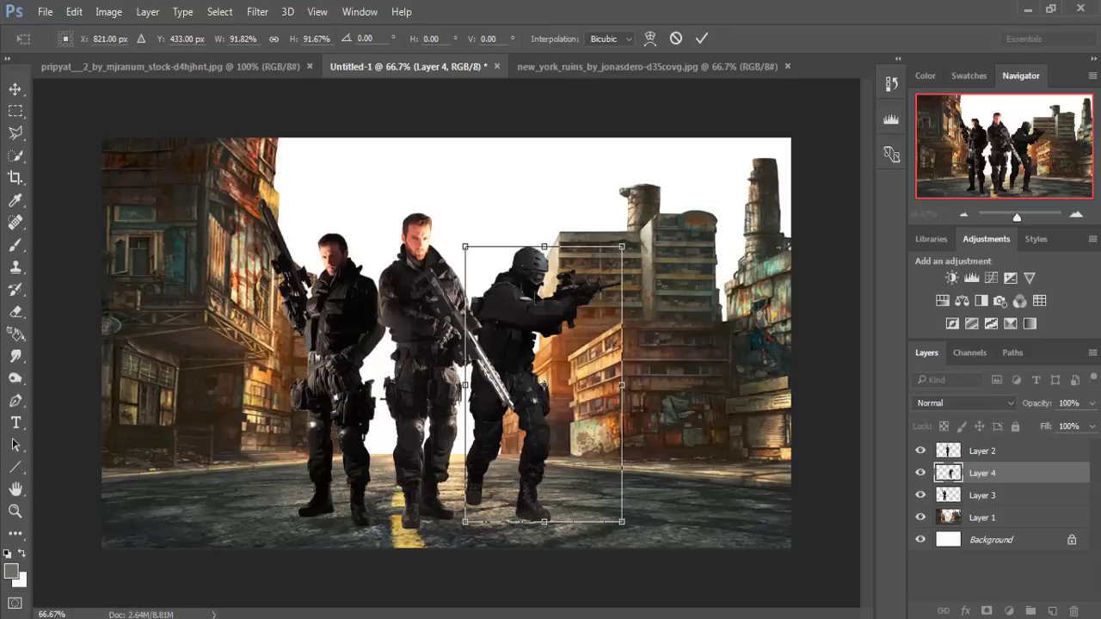
left_click(702, 38)
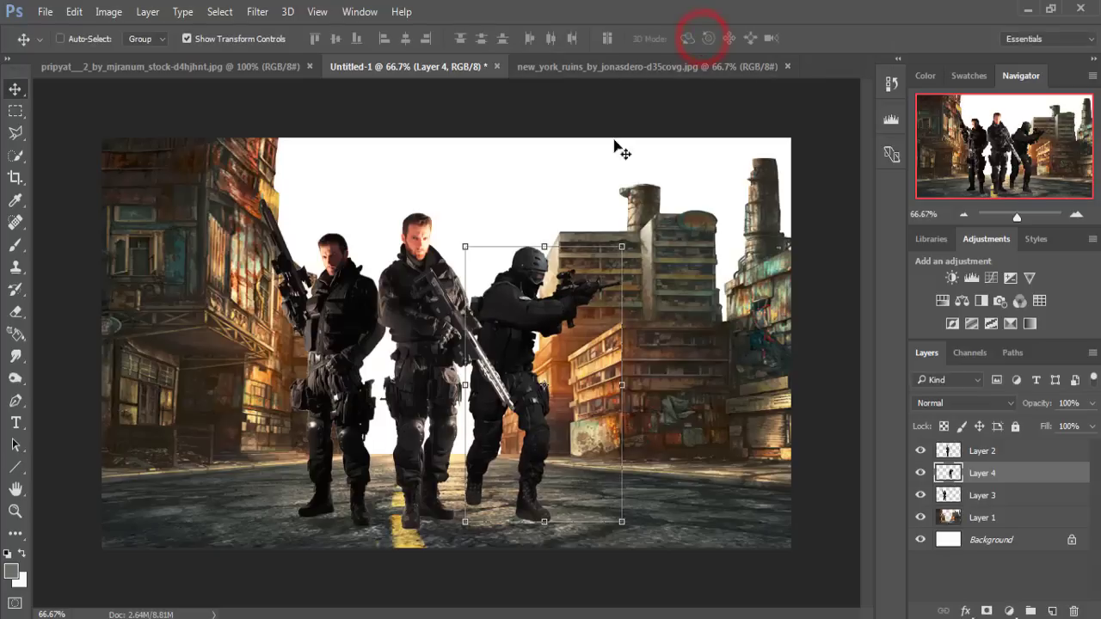
left_click(1018, 454)
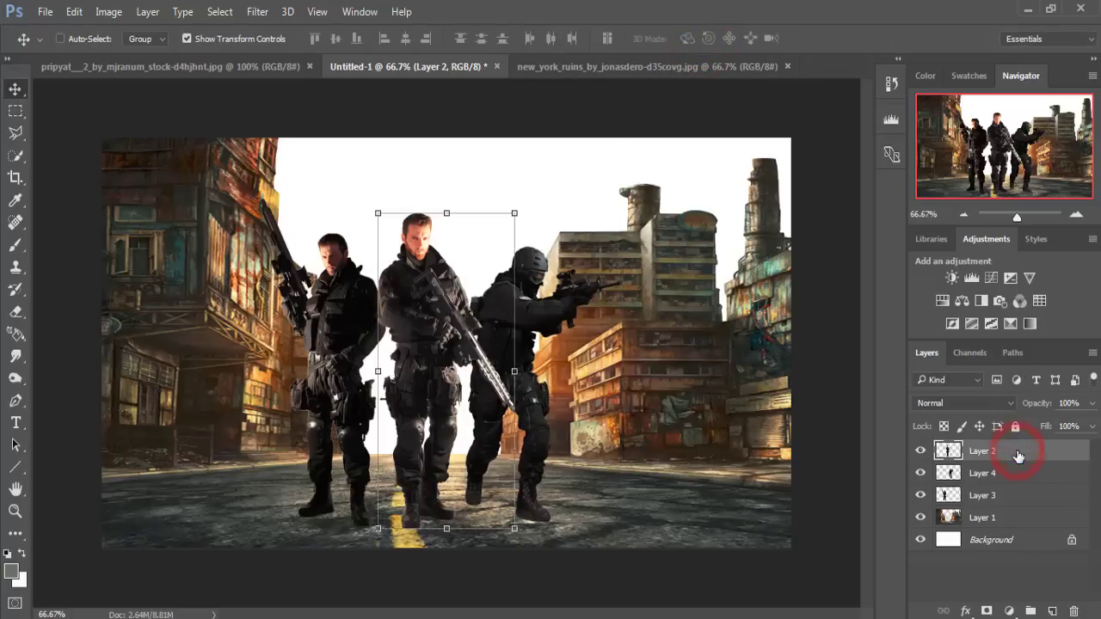
Draw a rectangular marquee around a section of the ruined New York skyline.
left_click(609, 68)
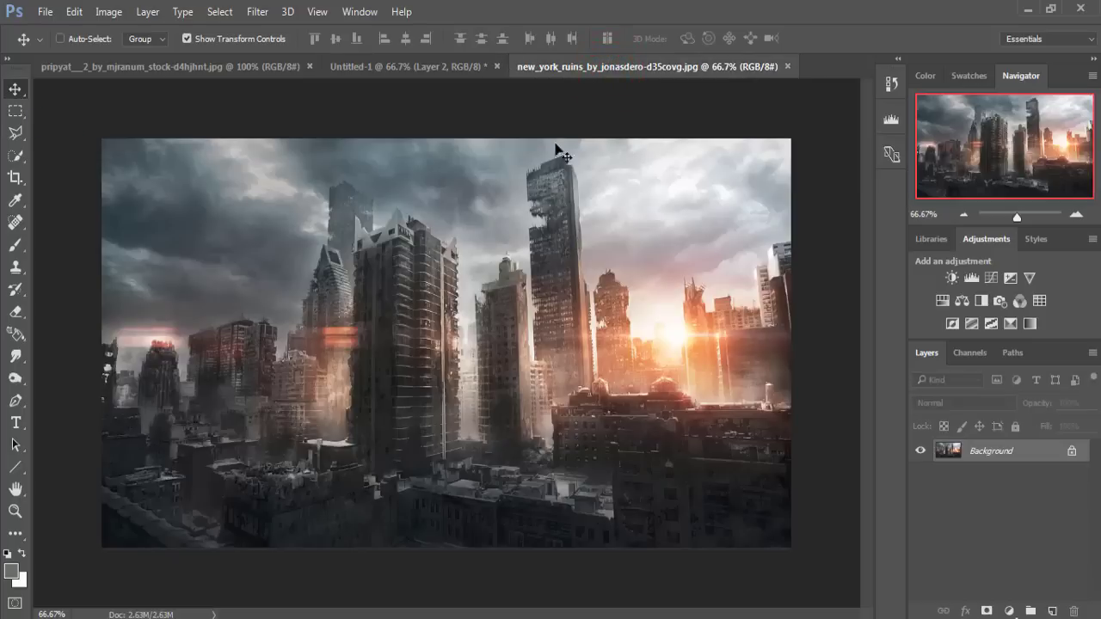
left_click(13, 113)
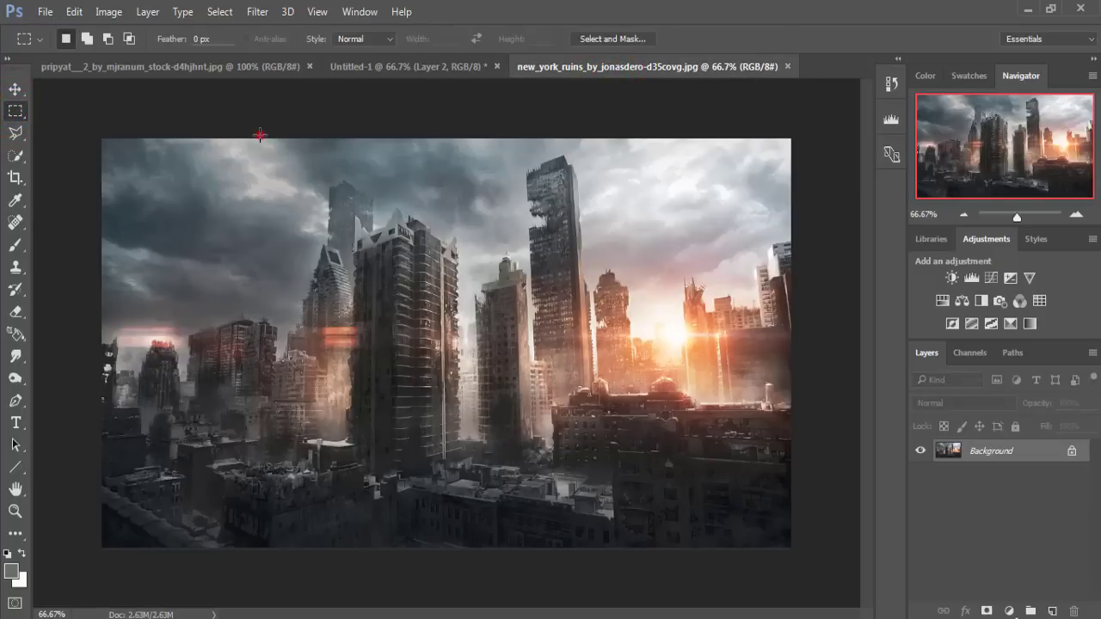
left_click_drag(260, 135, 670, 505)
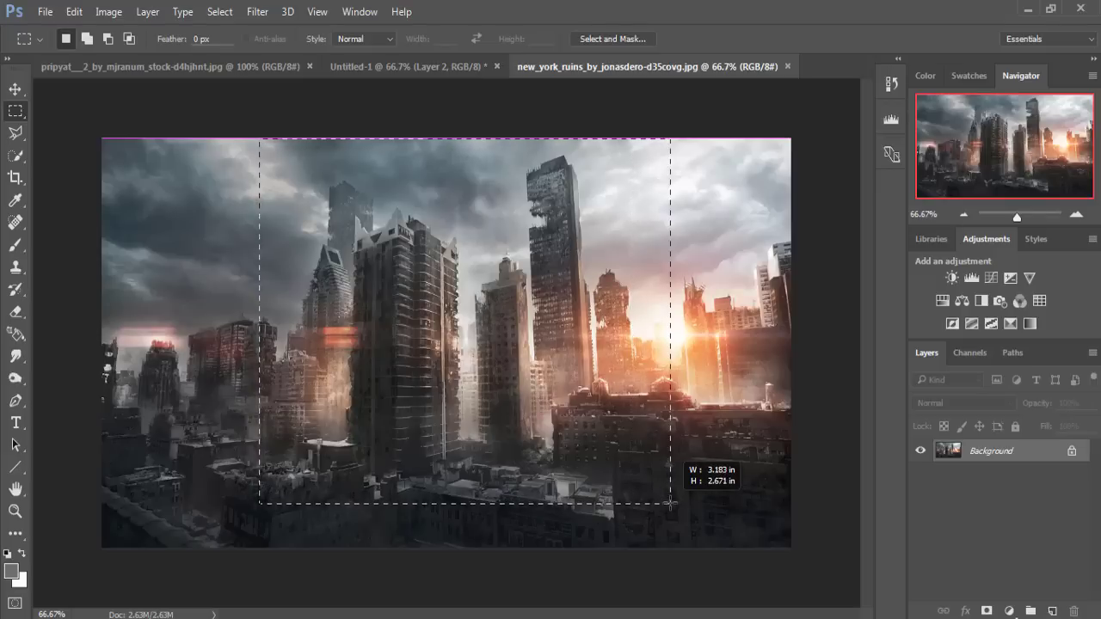
left_click_drag(670, 504, 670, 504)
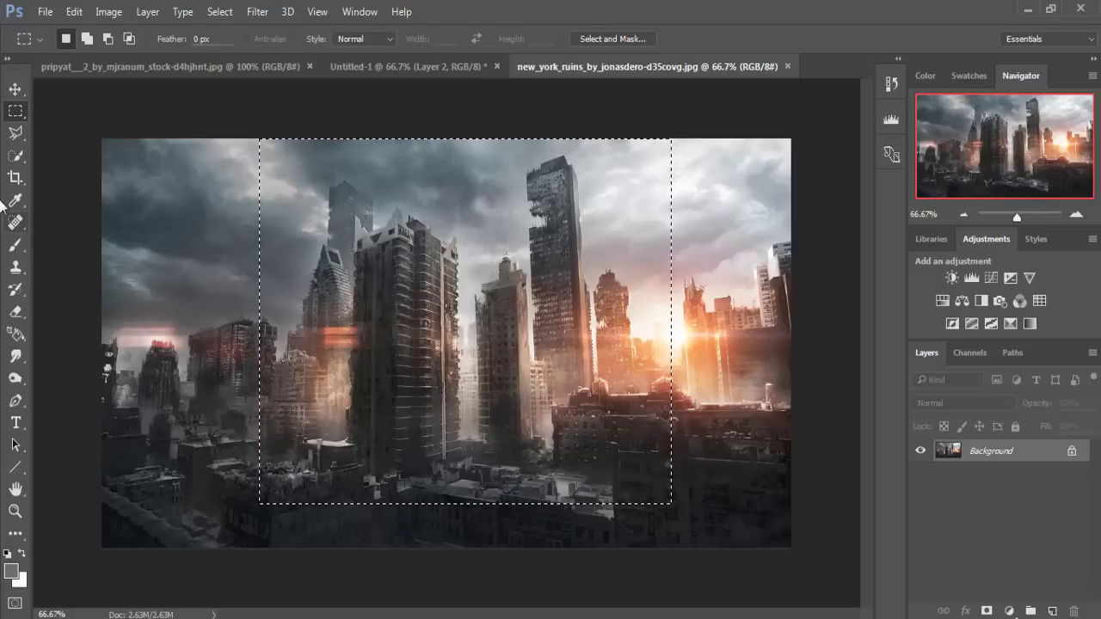
Drag the selected skyline section into the soldiers composite as Layer 5.
left_click(15, 88)
left_click_drag(596, 67, 601, 109)
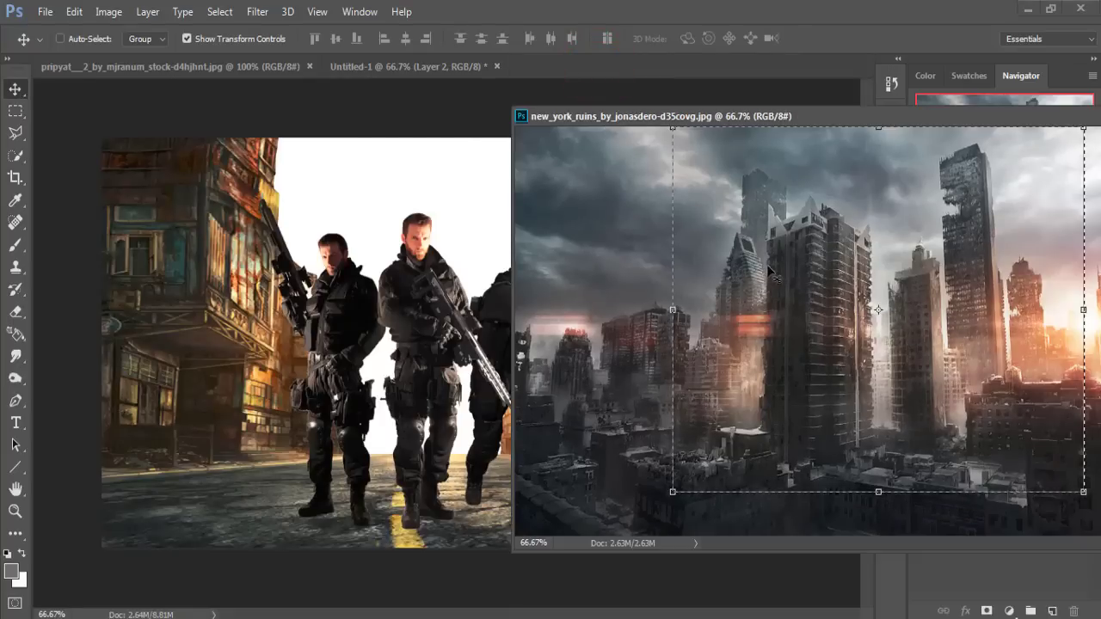
left_click_drag(780, 258, 365, 230)
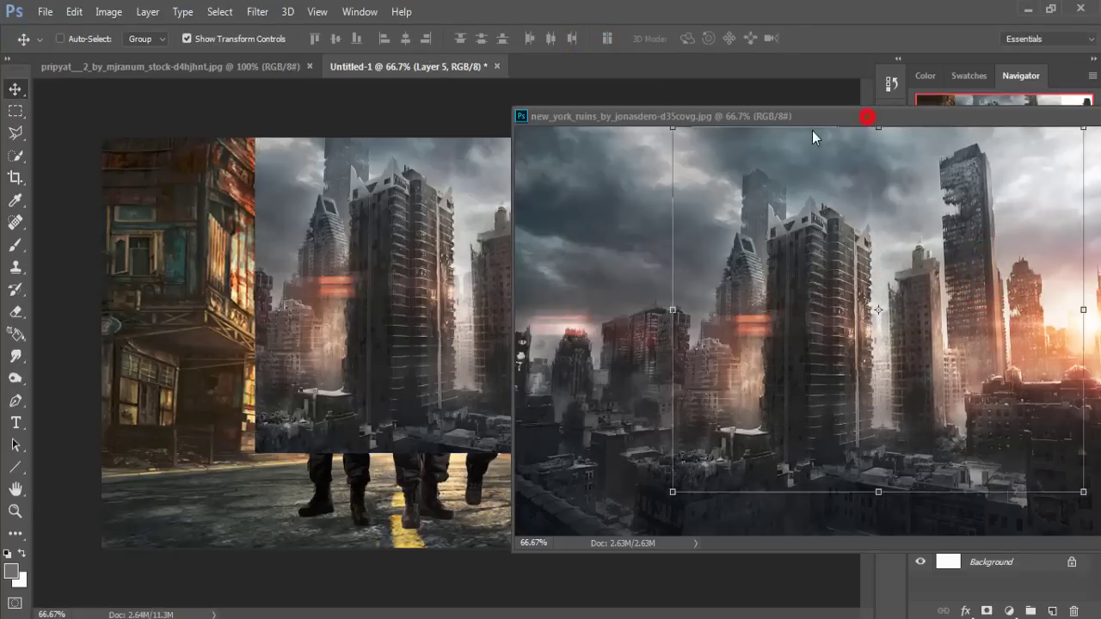
mouse_move(865, 115)
left_mouse_down()
mouse_move(499, 173)
mouse_move(553, 258)
left_mouse_up()
left_click(772, 171)
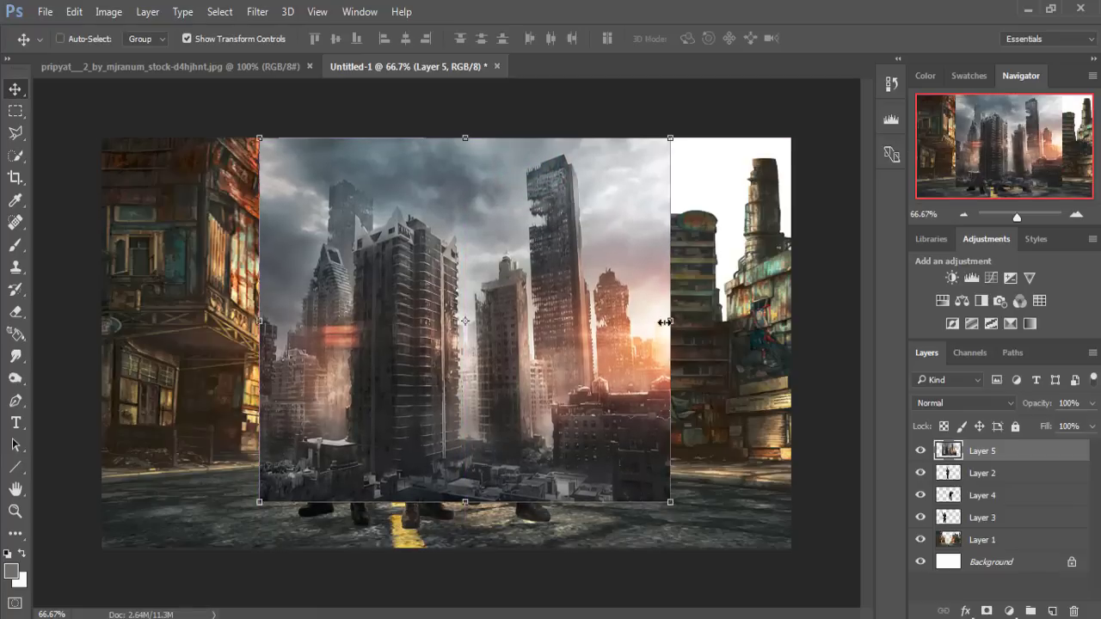
Widen the skyline and move Layer 5 just above the Background layer.
left_click_drag(668, 323, 790, 321)
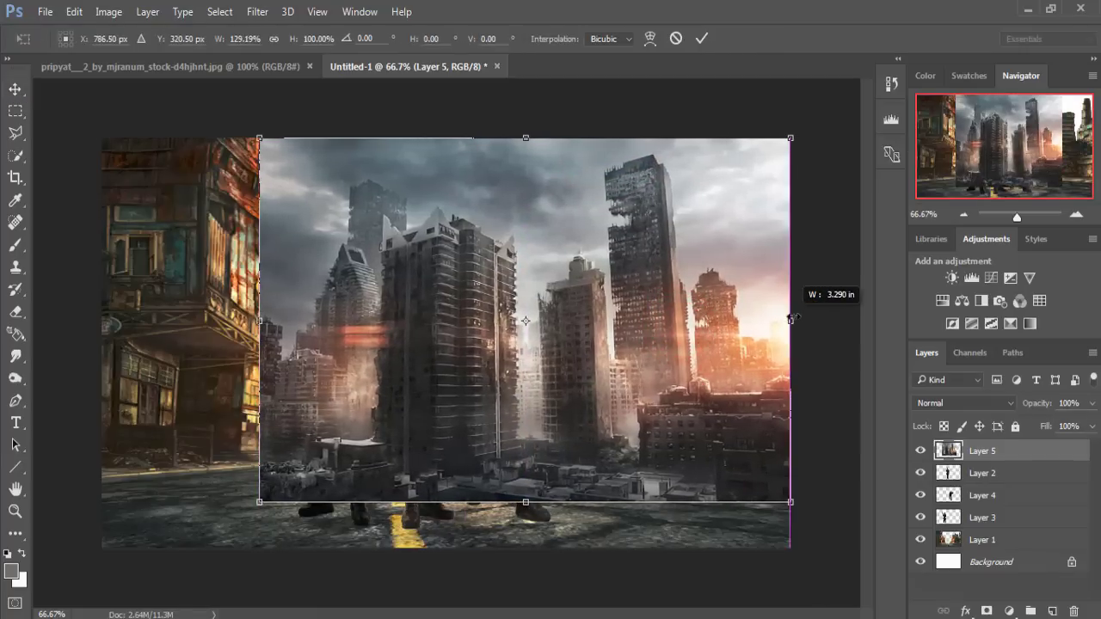
left_click(702, 38)
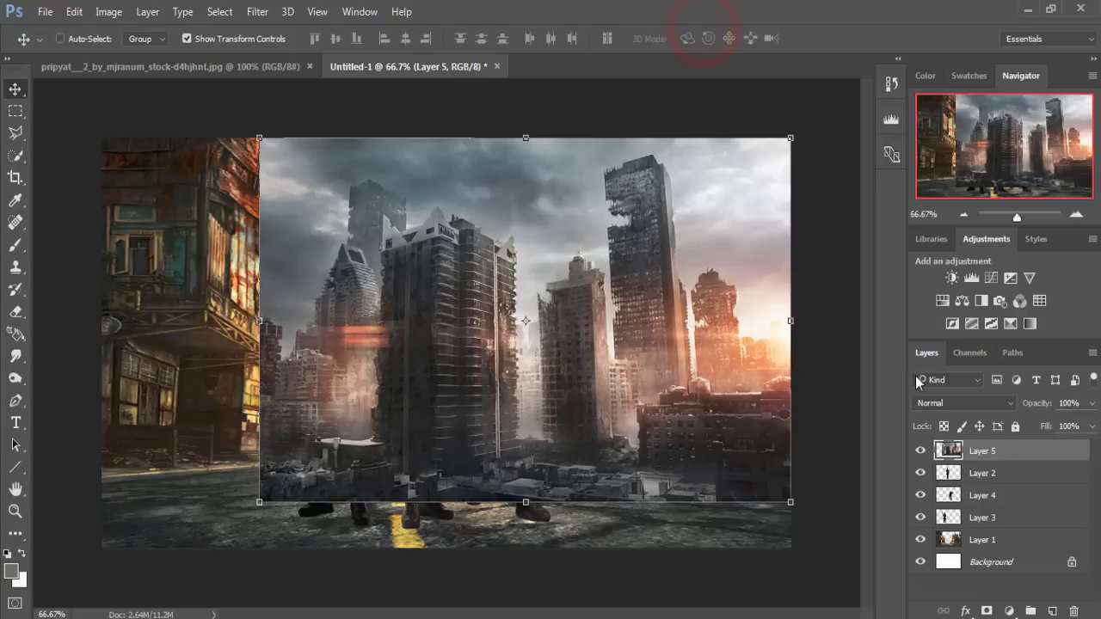
left_click_drag(1008, 448, 1002, 540)
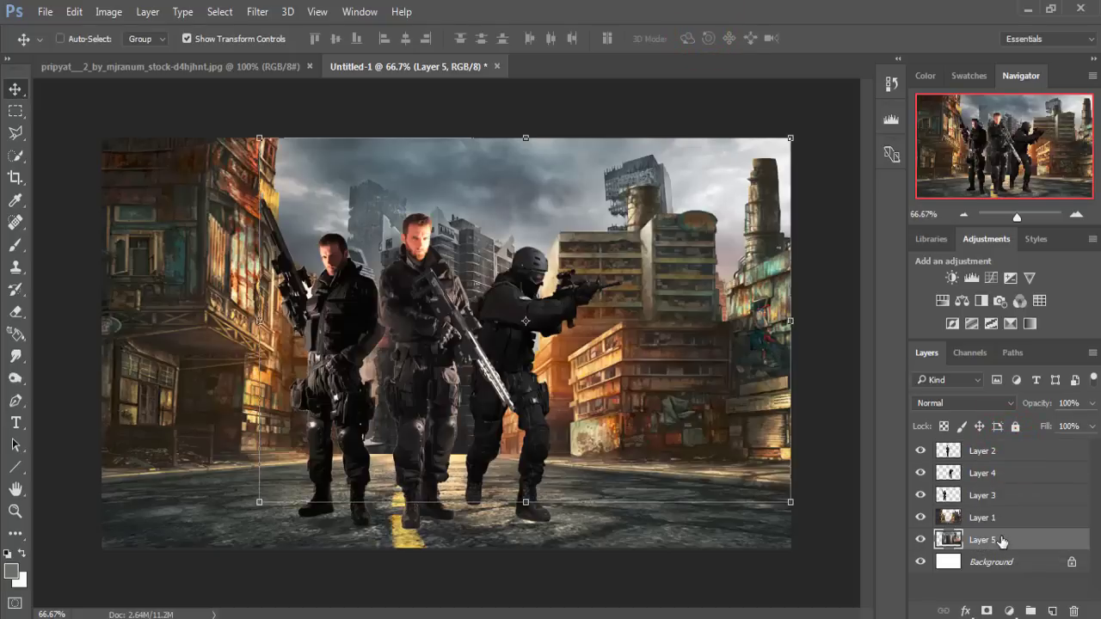
left_click_drag(568, 209, 374, 205)
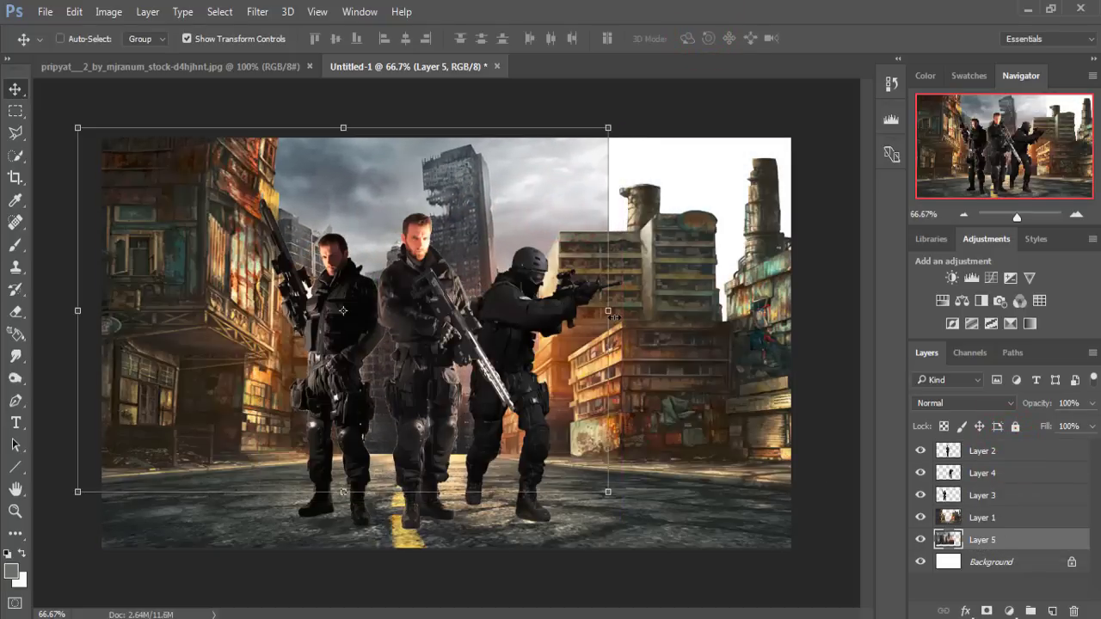
Stretch the skyline to about 130% width and 107% height to fill the canvas.
left_click_drag(613, 317, 756, 320)
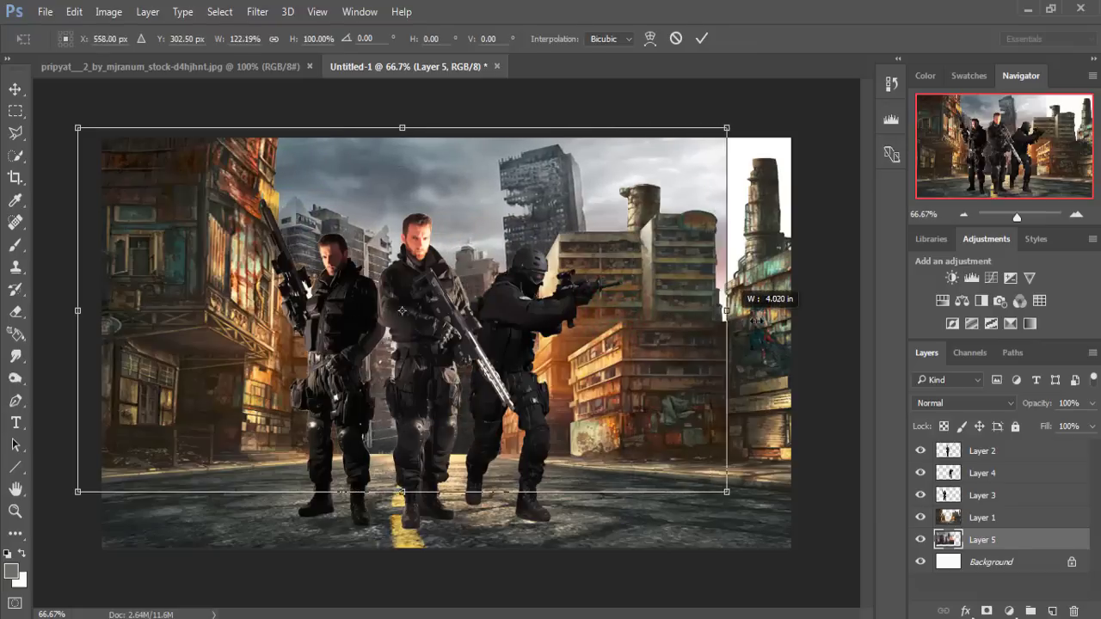
left_click_drag(757, 320, 791, 315)
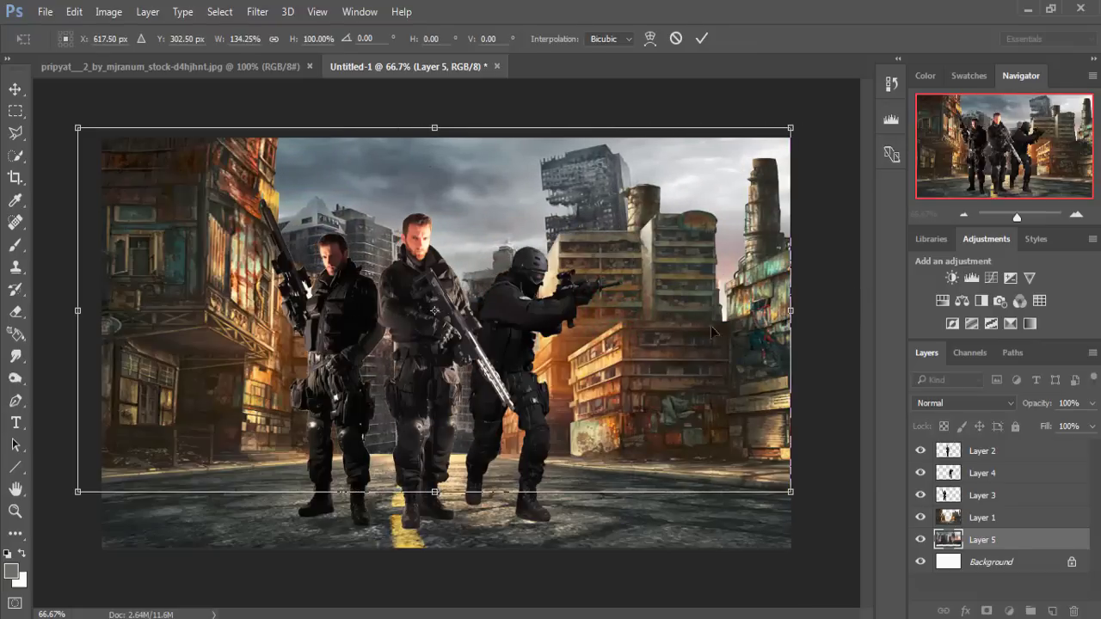
left_click_drag(71, 315, 98, 315)
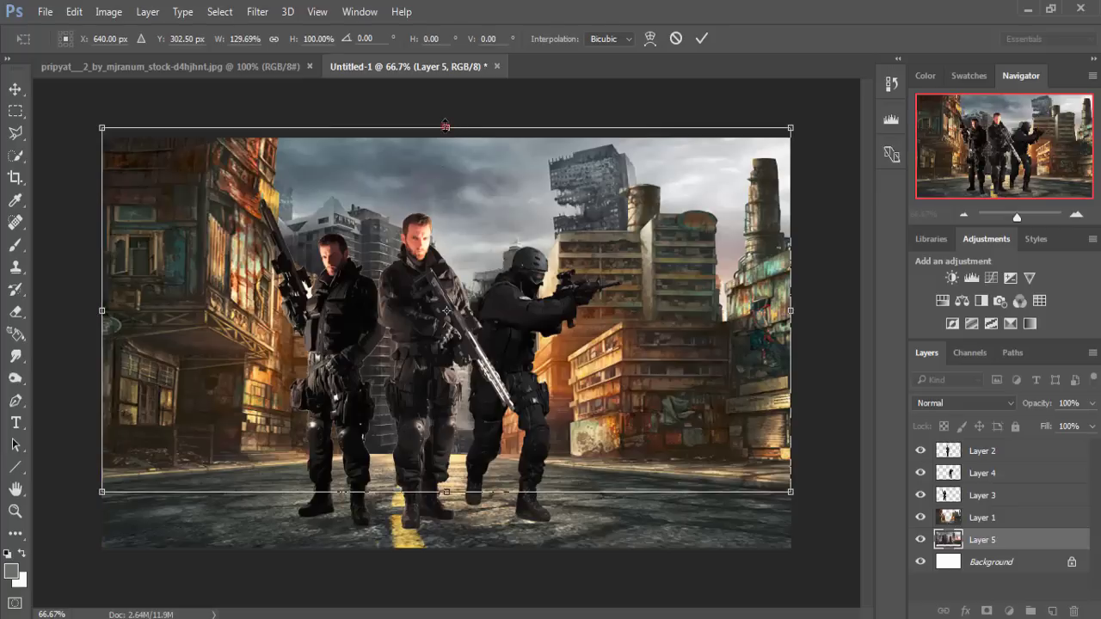
left_click_drag(446, 126, 445, 108)
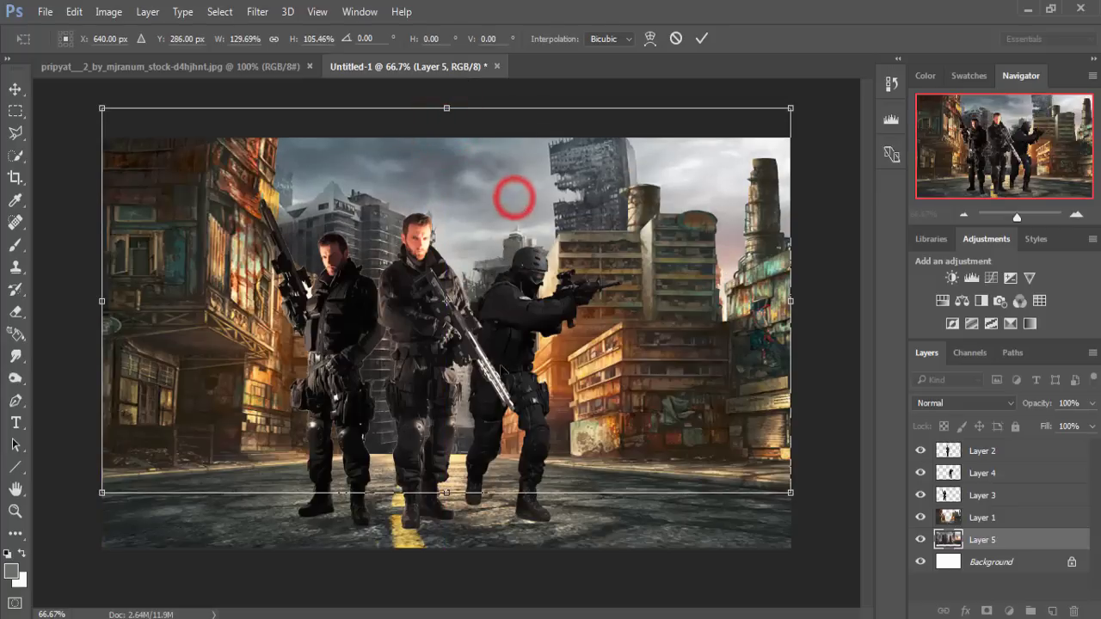
left_click_drag(445, 493, 446, 497)
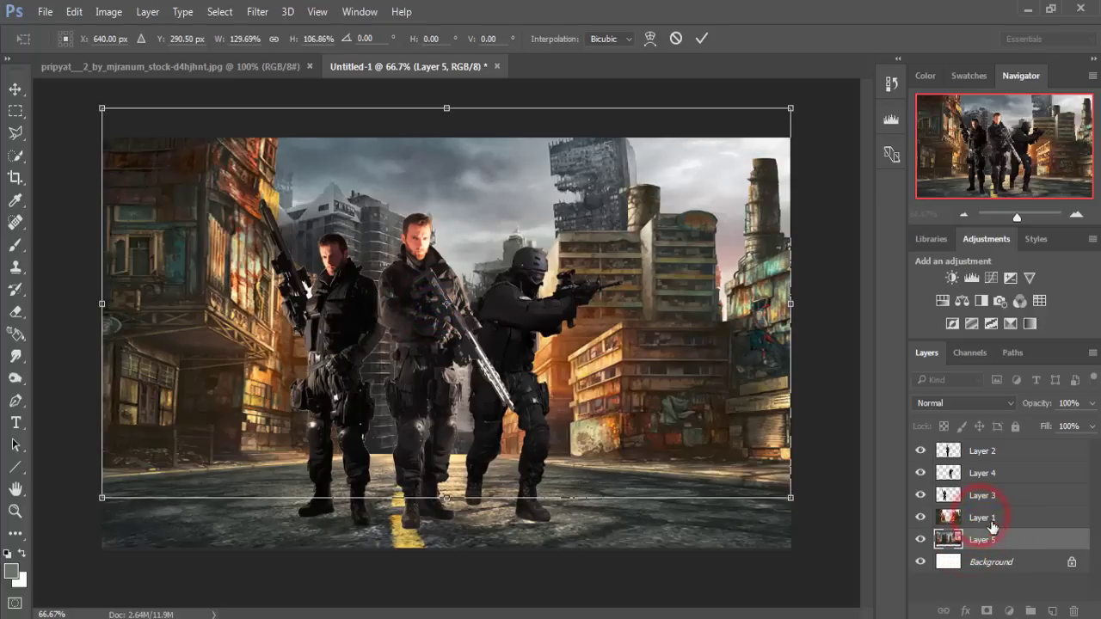
left_click(704, 40)
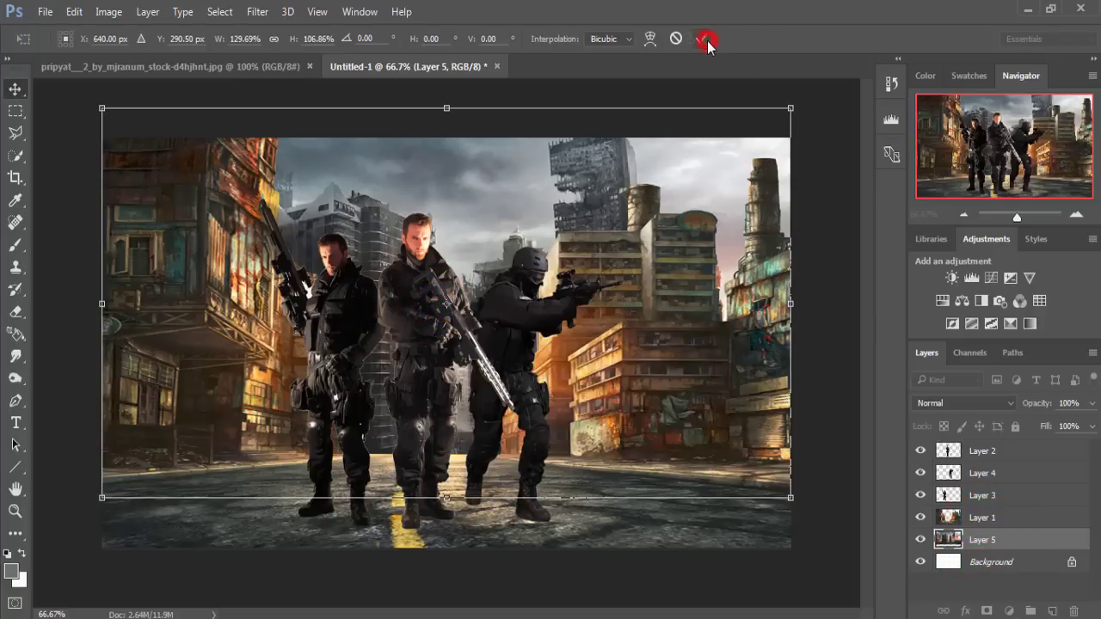
Add a layer mask to Layer 1 and set up the Brush with black foreground.
left_click(998, 517)
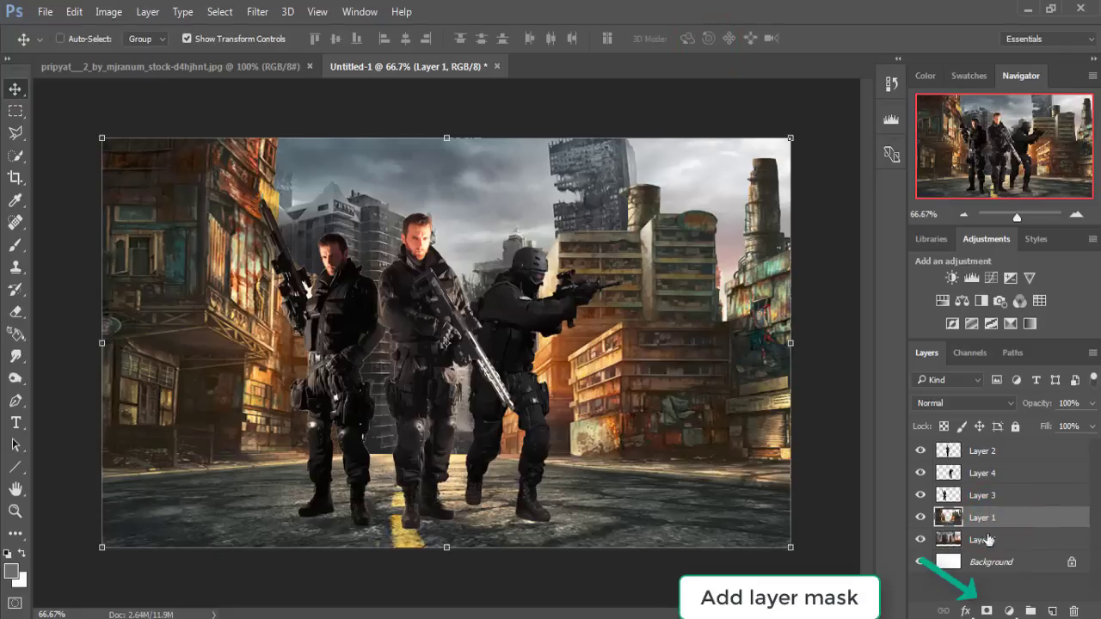
left_click(987, 611)
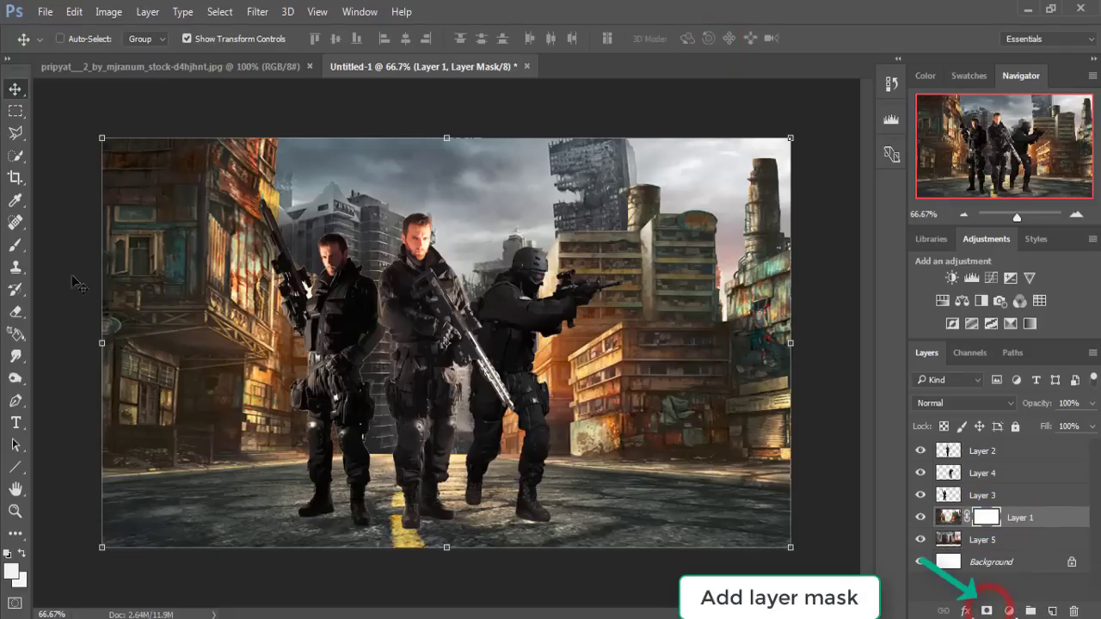
left_click(15, 250)
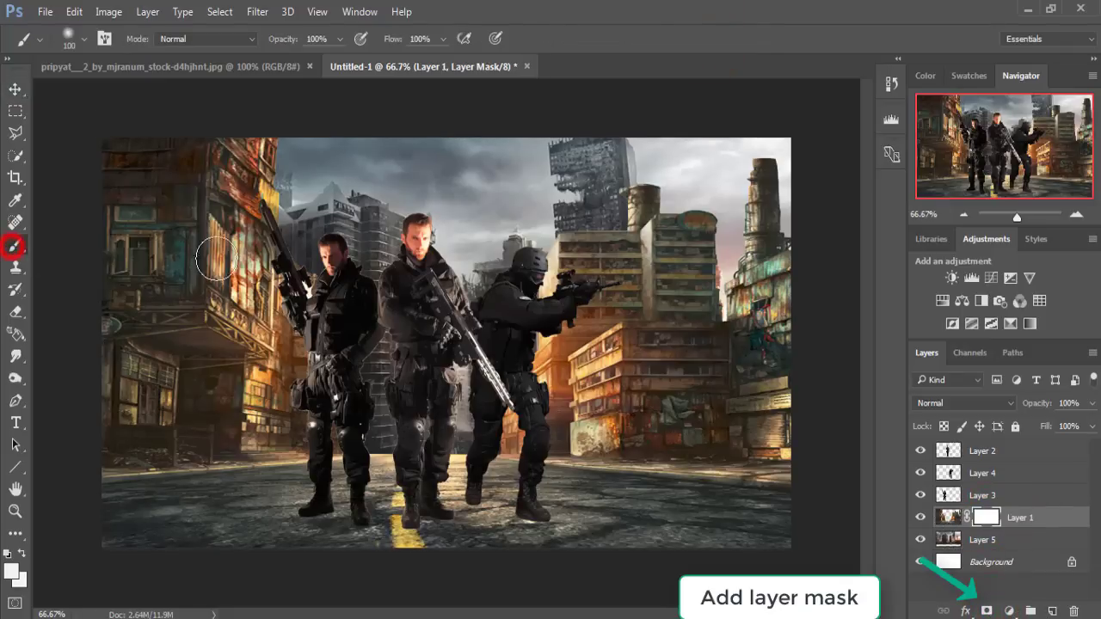
left_click(538, 233)
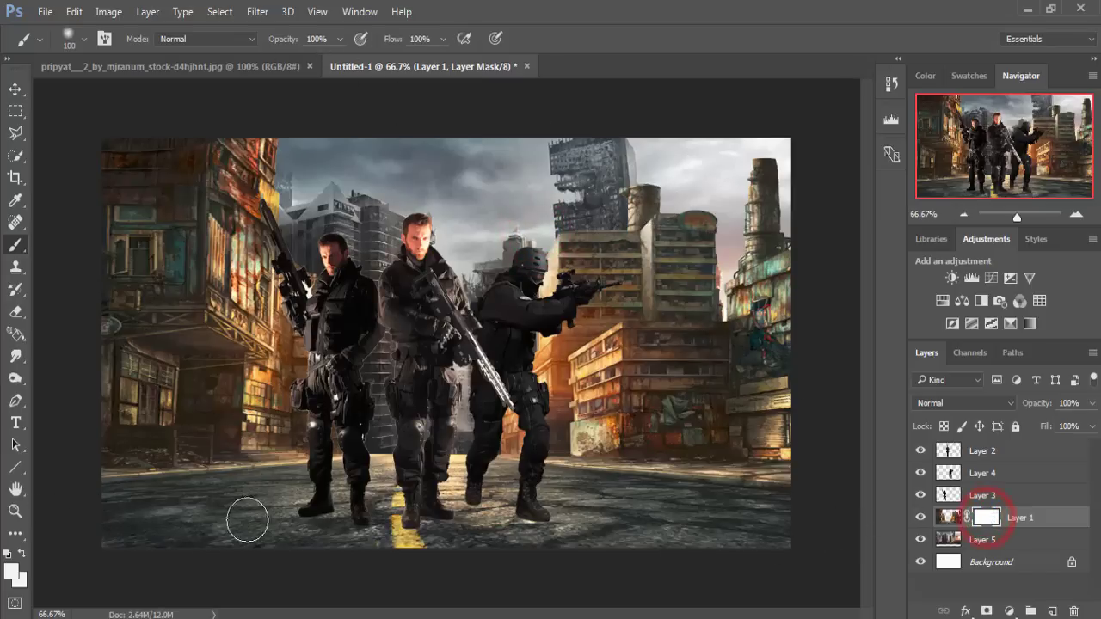
left_click(11, 571)
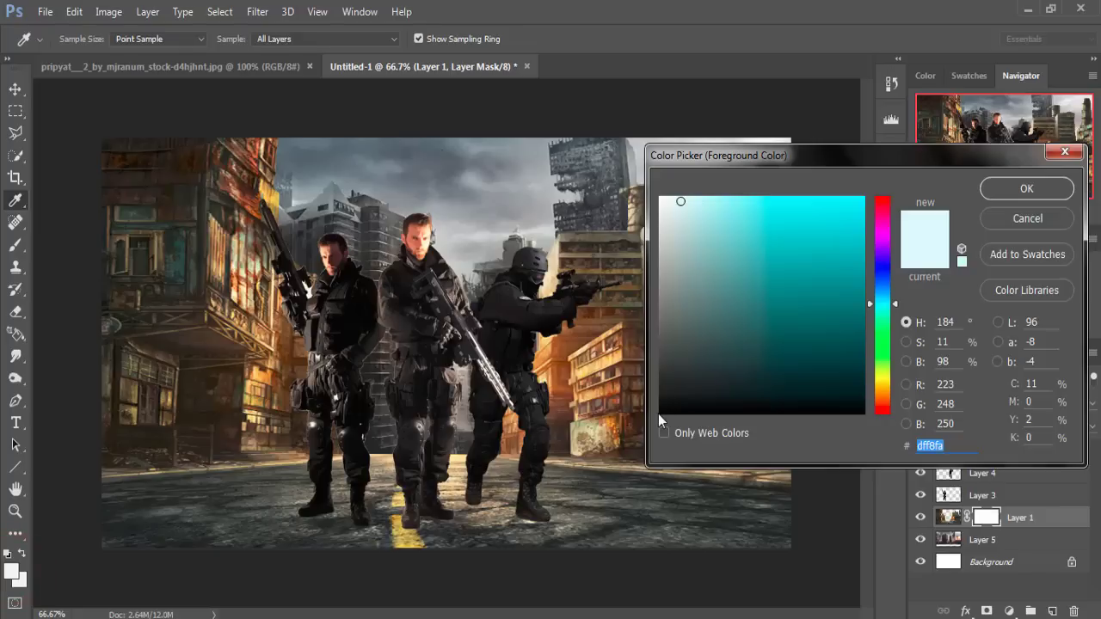
left_click(661, 412)
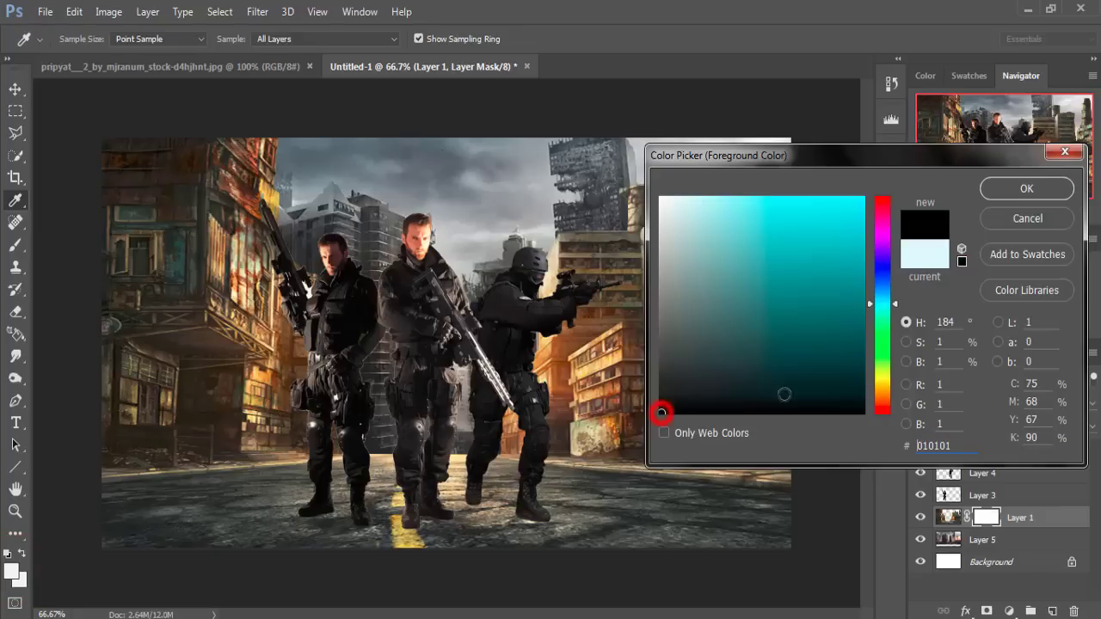
left_click(1025, 191)
Paint out the right-side and left street buildings to reveal the ruined skyline and sunset.
left_click_drag(508, 177, 779, 170)
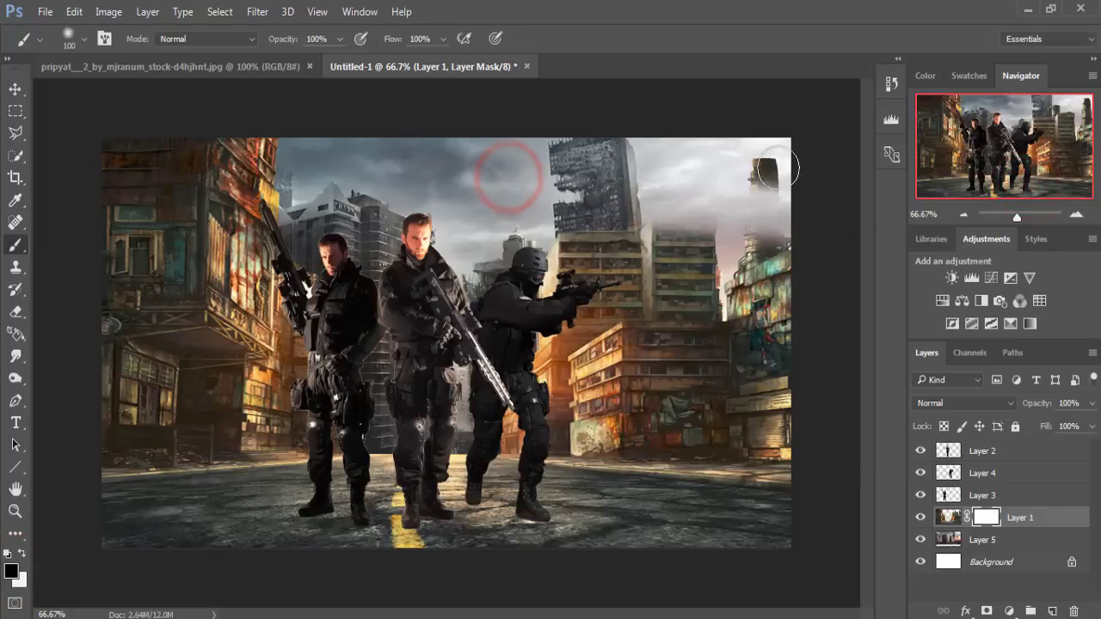
left_click_drag(635, 230, 712, 277)
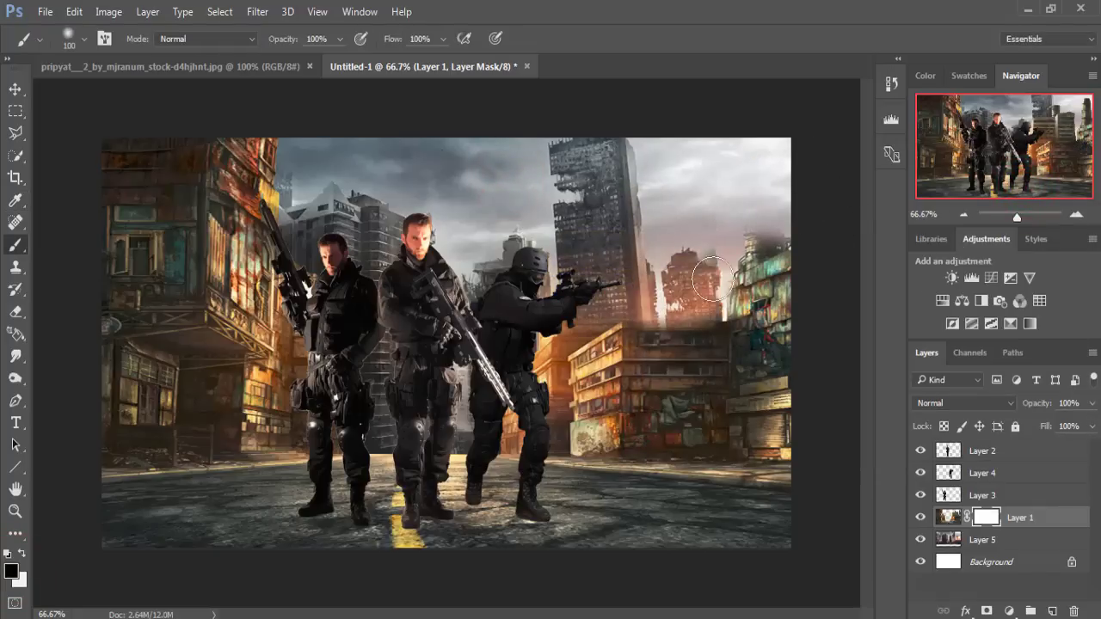
mouse_move(713, 277)
left_mouse_down()
mouse_move(855, 315)
mouse_move(575, 356)
mouse_move(559, 396)
mouse_move(636, 405)
mouse_move(491, 434)
mouse_move(727, 413)
mouse_move(701, 385)
mouse_move(798, 396)
mouse_move(821, 433)
mouse_move(757, 440)
left_mouse_up()
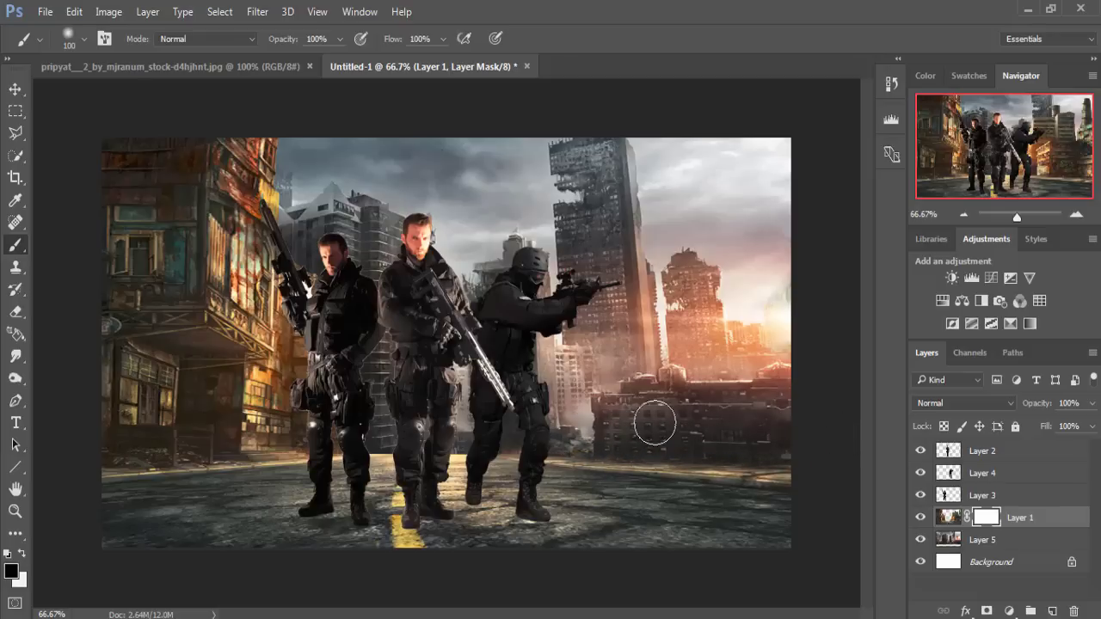
left_click_drag(420, 422, 494, 415)
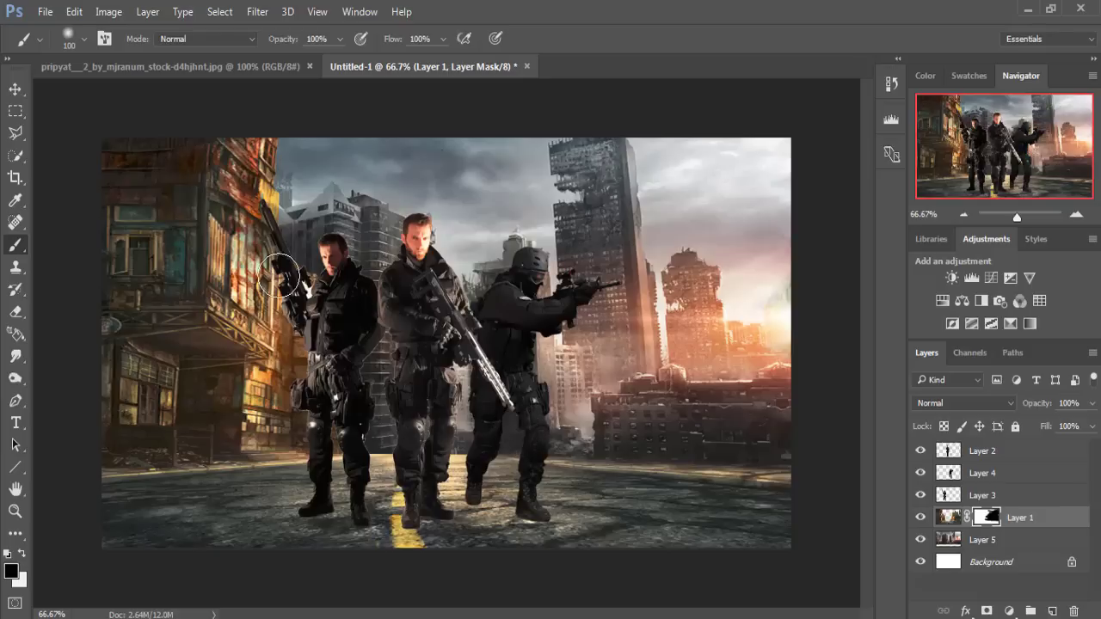
mouse_move(295, 177)
left_mouse_down()
mouse_move(281, 205)
mouse_move(167, 165)
mouse_move(137, 258)
mouse_move(265, 362)
mouse_move(259, 404)
mouse_move(303, 402)
mouse_move(198, 426)
mouse_move(249, 435)
mouse_move(206, 422)
mouse_move(155, 440)
mouse_move(209, 387)
mouse_move(117, 276)
mouse_move(187, 413)
mouse_move(151, 440)
mouse_move(228, 443)
mouse_move(295, 428)
left_mouse_up()
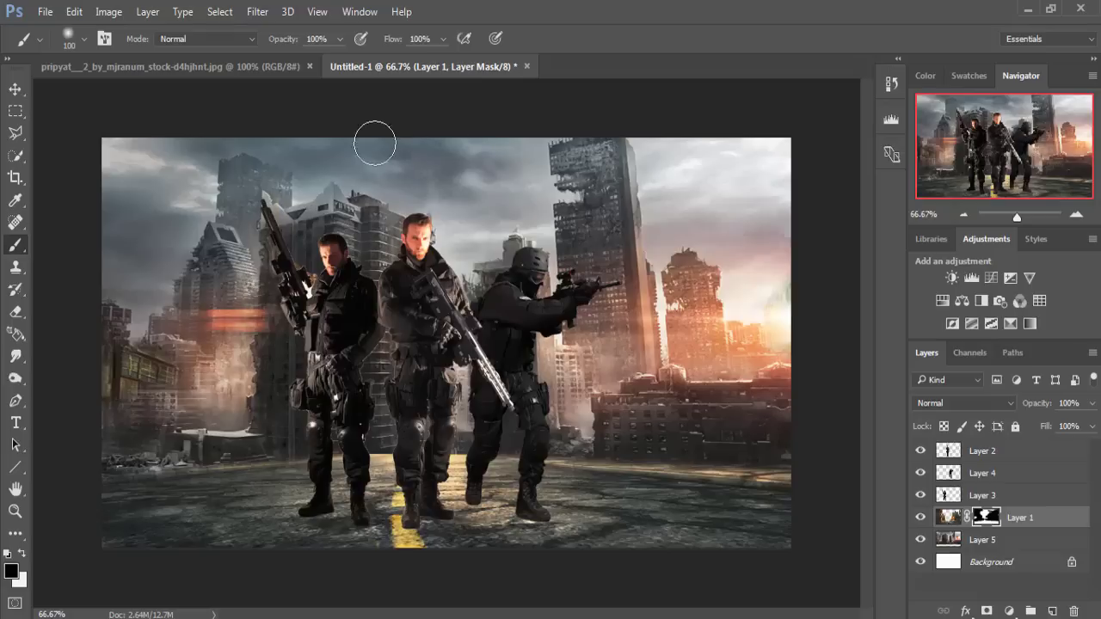
left_click(15, 89)
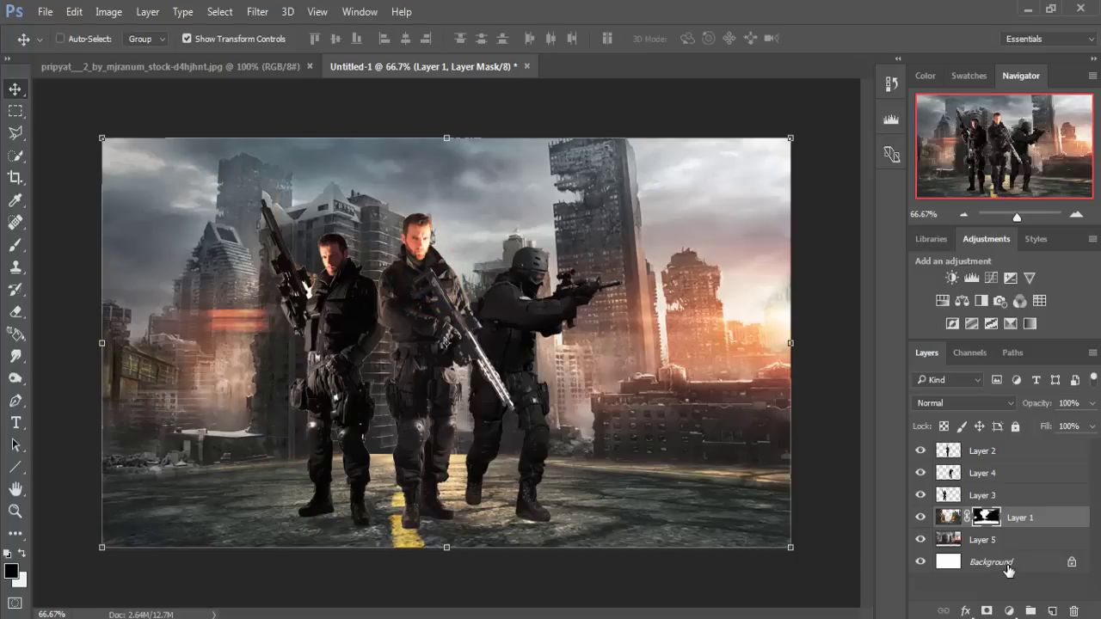
On Layer 2, lasso the road at the middle soldier's boots and add empty Layer 6.
left_click(976, 453)
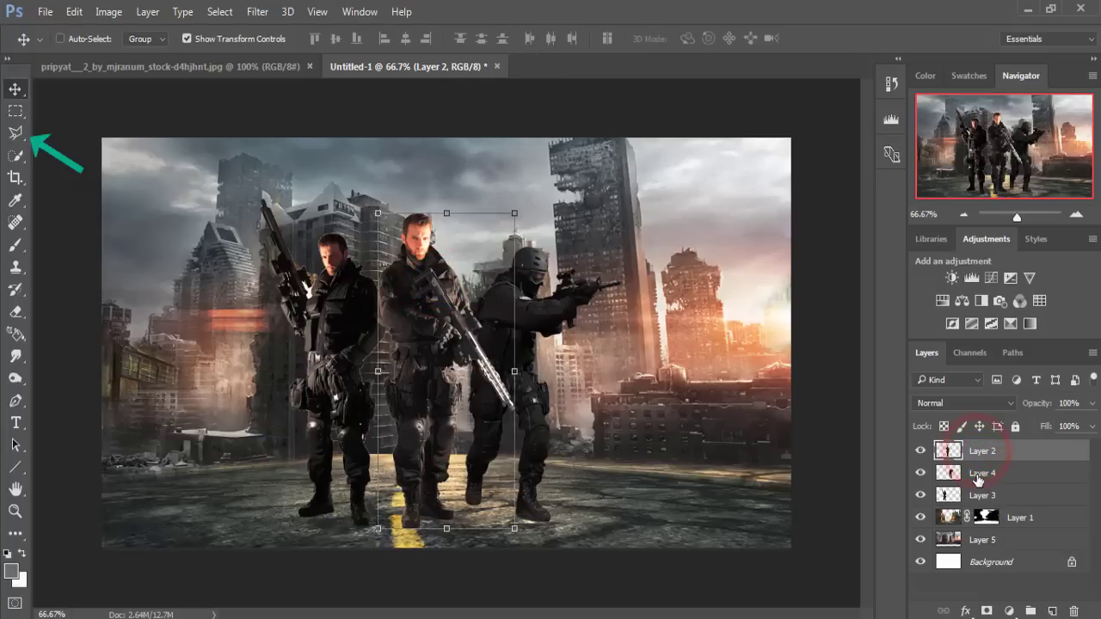
left_click(15, 134)
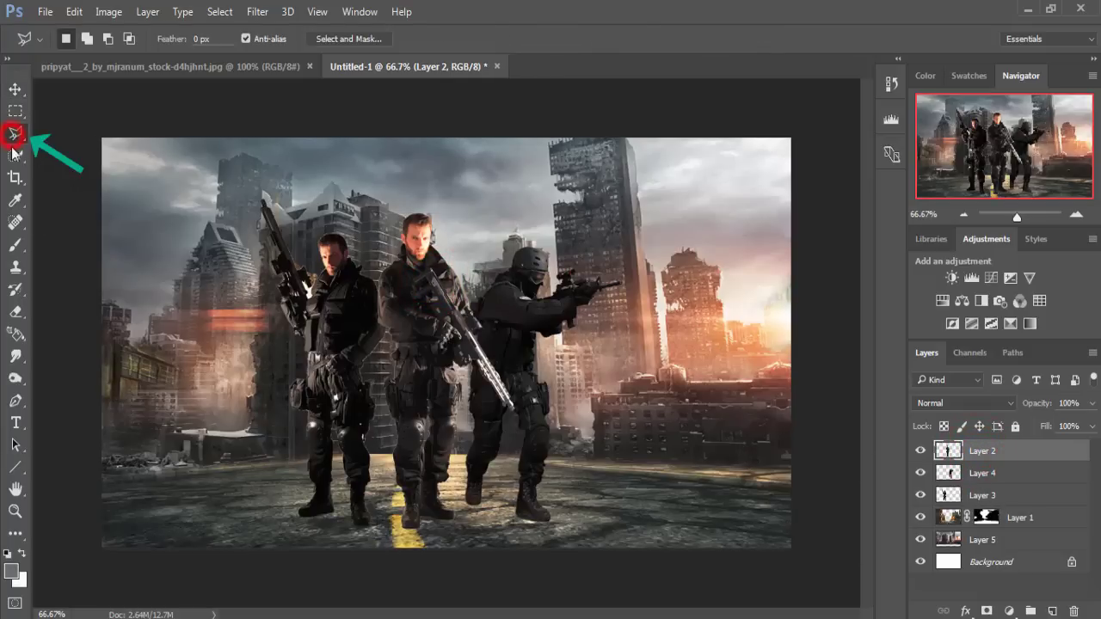
left_click(402, 522)
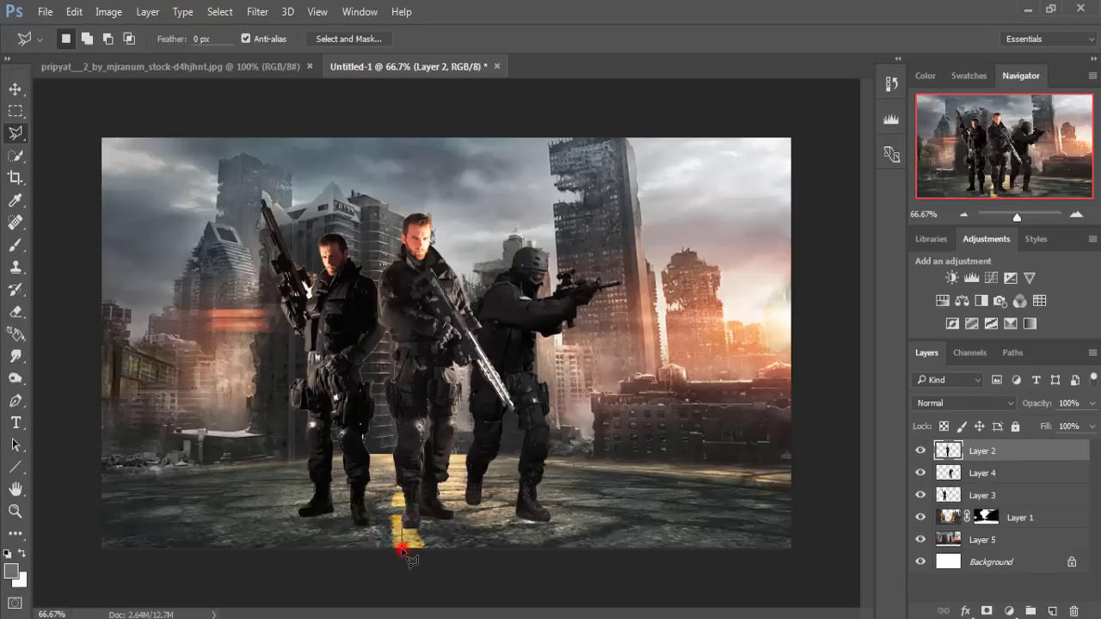
left_click(418, 511)
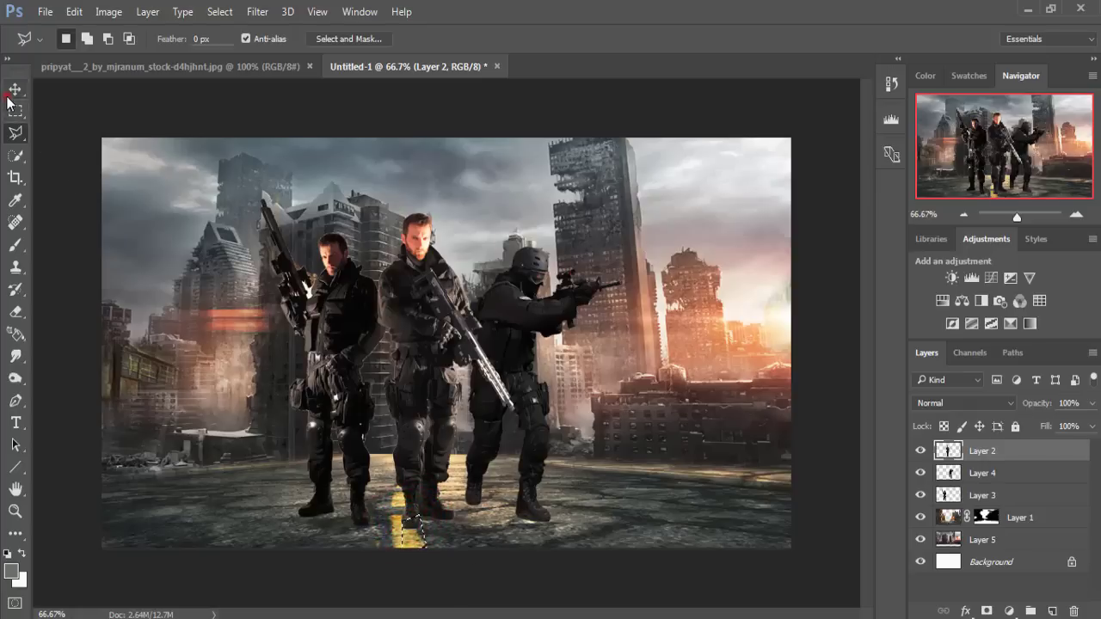
left_click(14, 91)
left_click(1062, 613)
Move the new layer under the soldiers and fill the selection with semi-transparent black.
left_click_drag(995, 450, 999, 484)
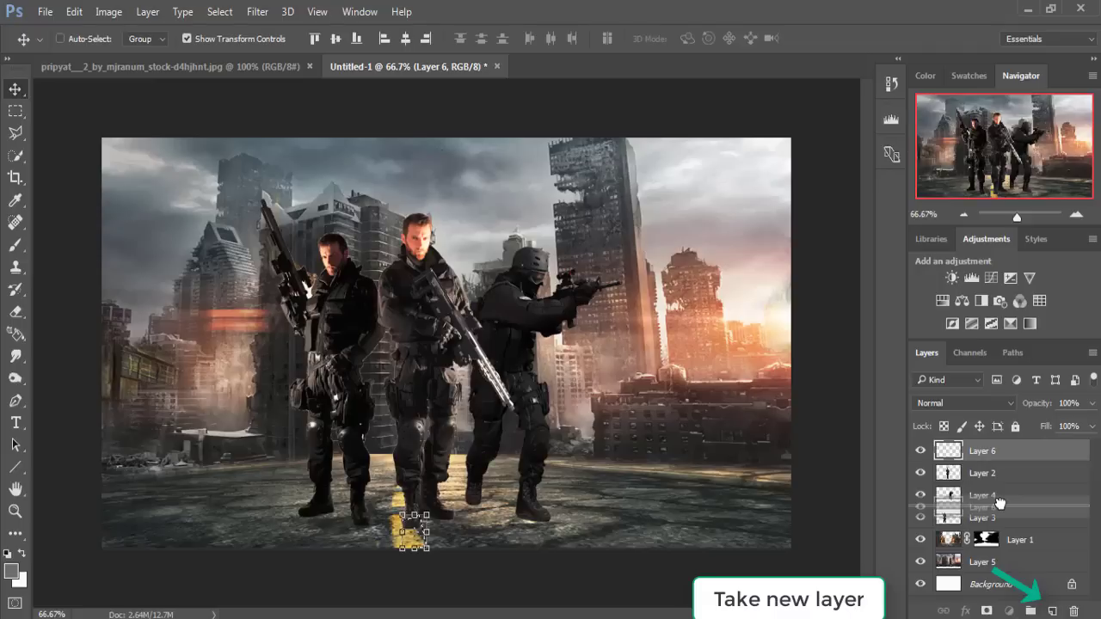
left_click_drag(999, 494, 1000, 517)
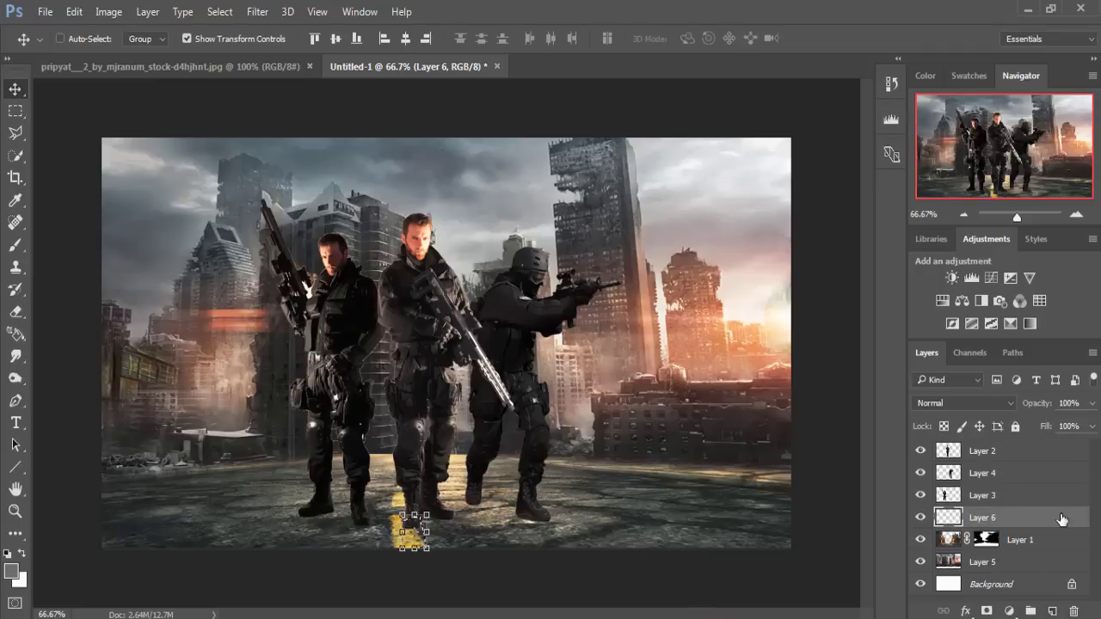
left_click(1009, 611)
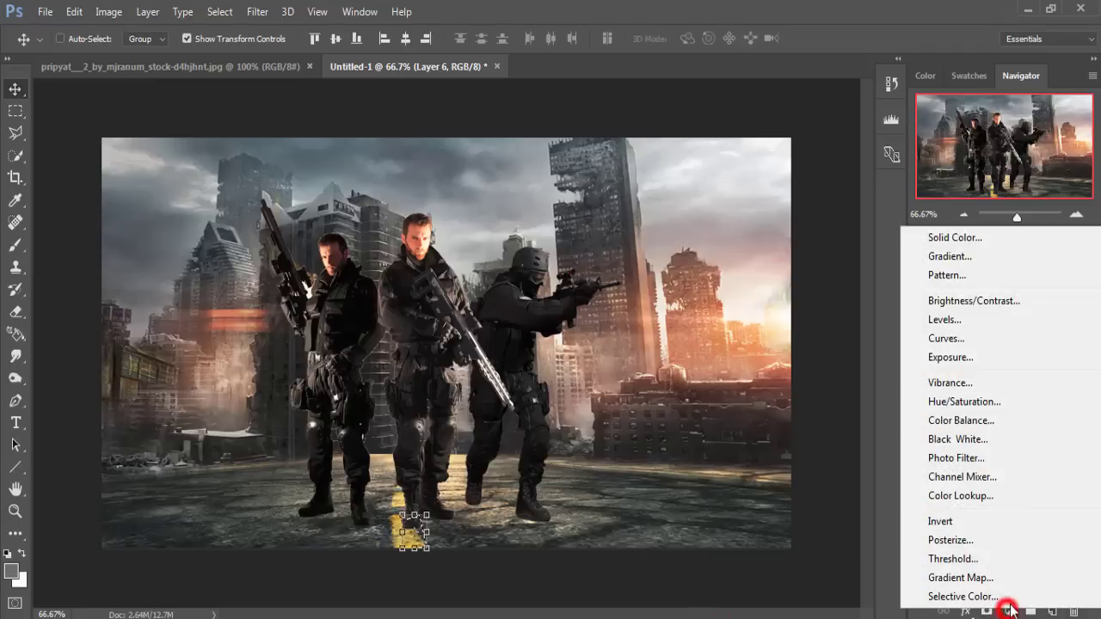
left_click(975, 244)
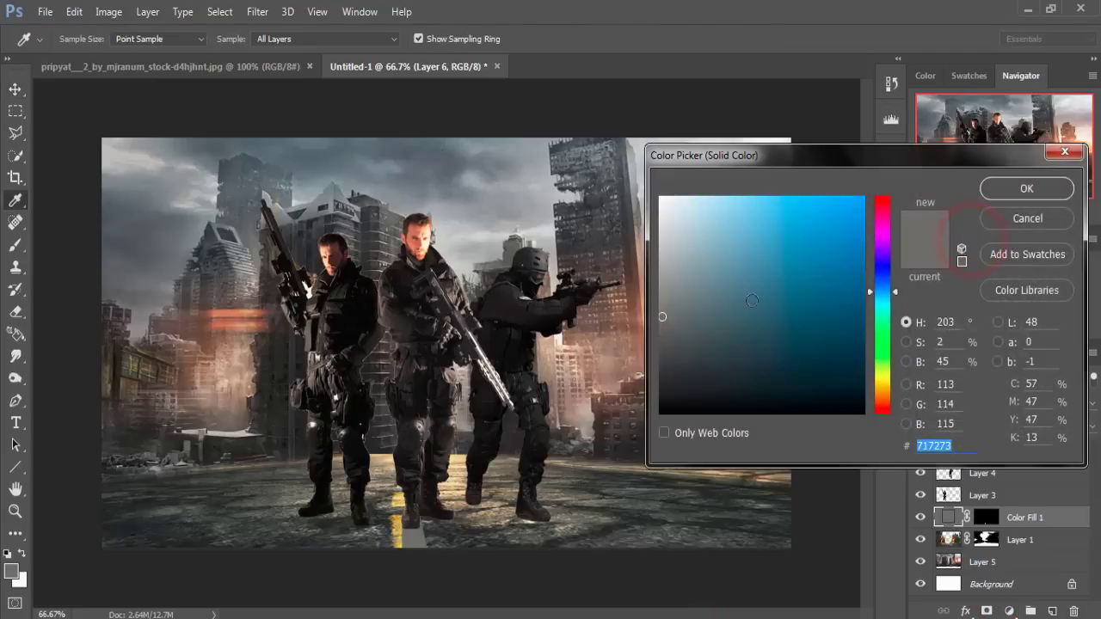
left_click(662, 409)
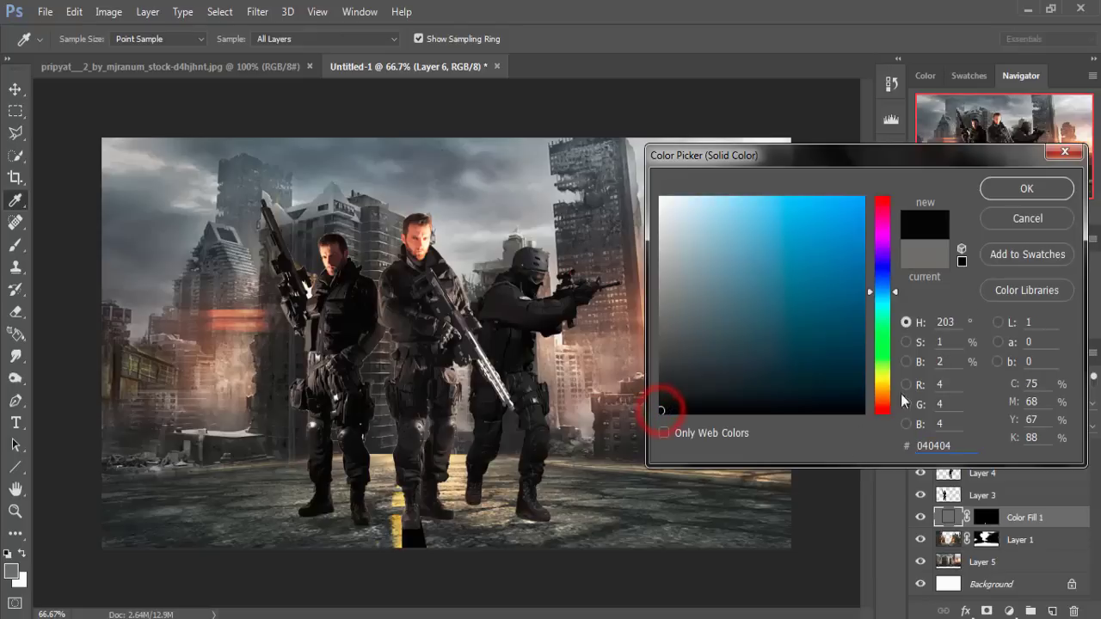
left_click(1016, 189)
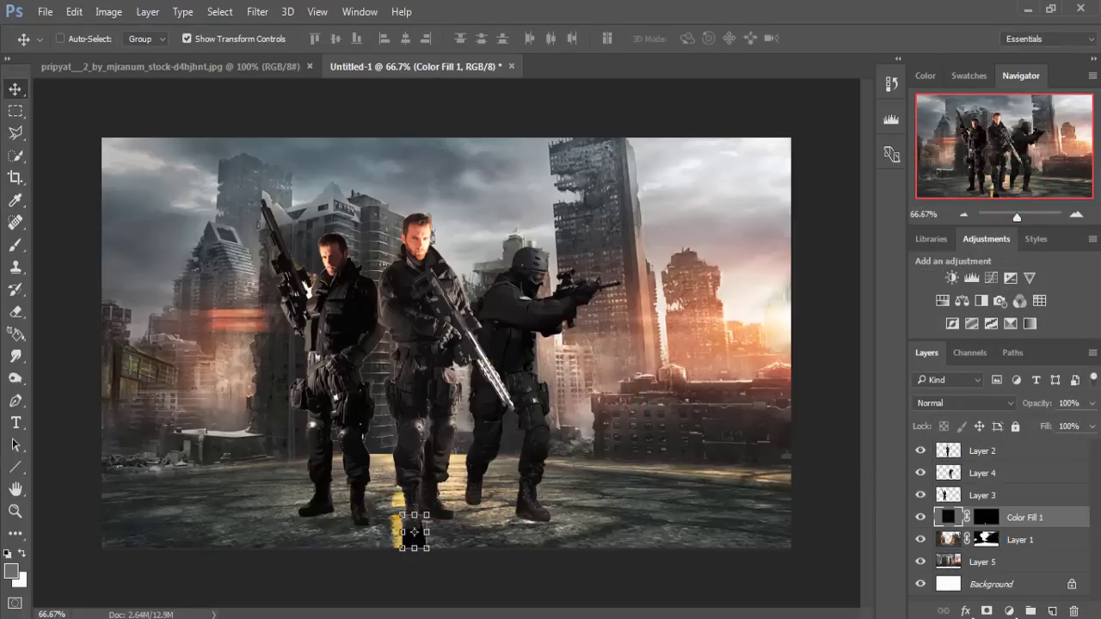
left_click_drag(1093, 404, 1066, 428)
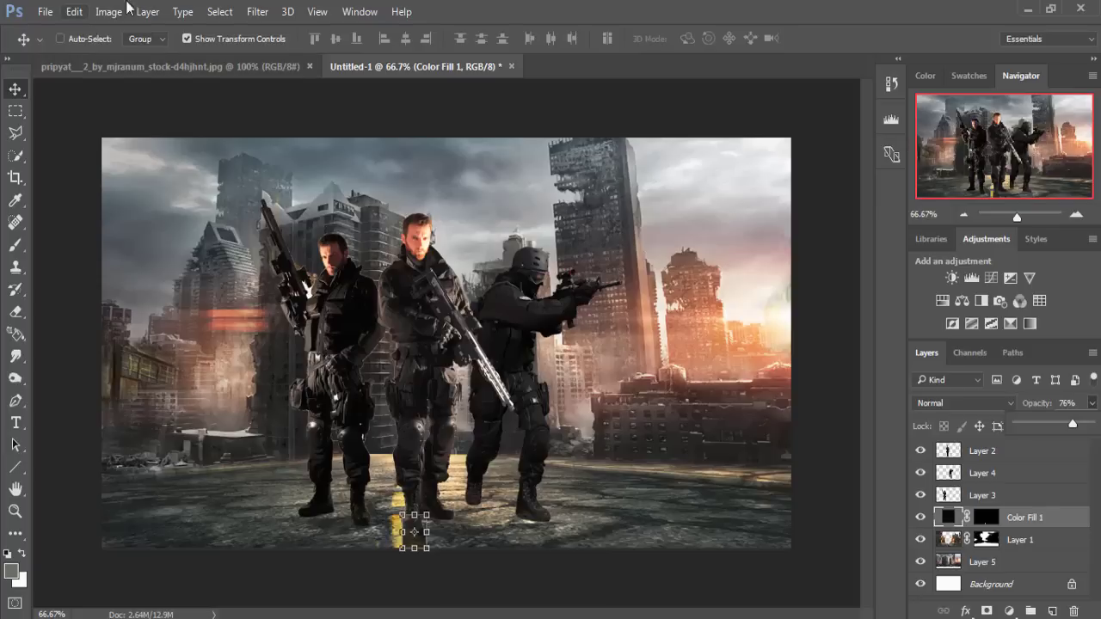
Convert Color Fill 1 to a smart object and apply Motion Blur, angle 7, distance 8.
left_click(256, 12)
mouse_move(353, 200)
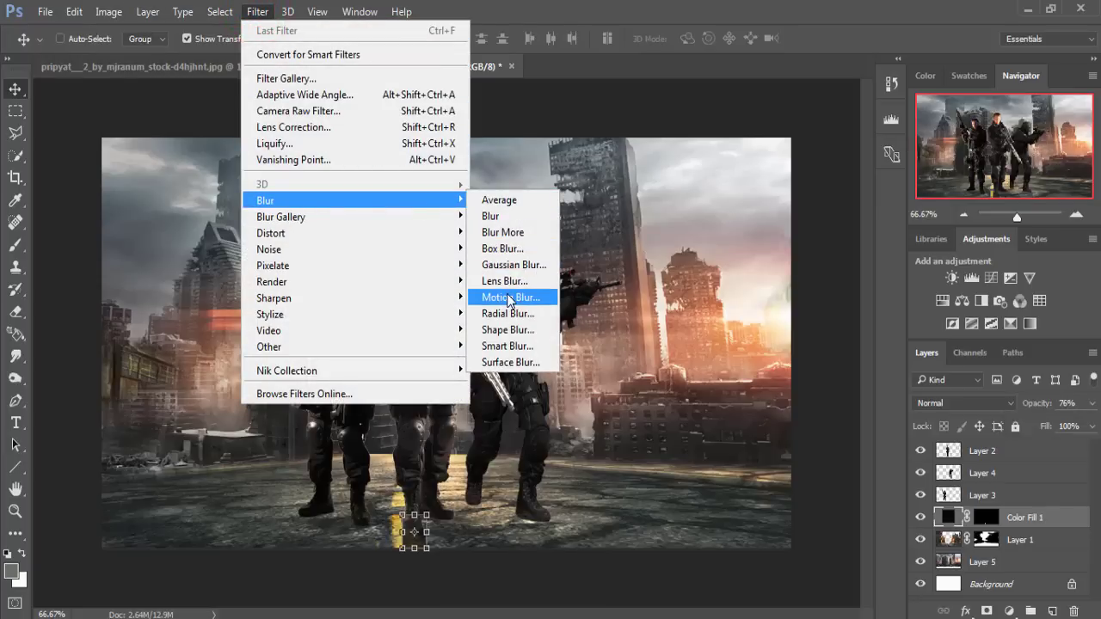
left_click(508, 296)
left_click(440, 255)
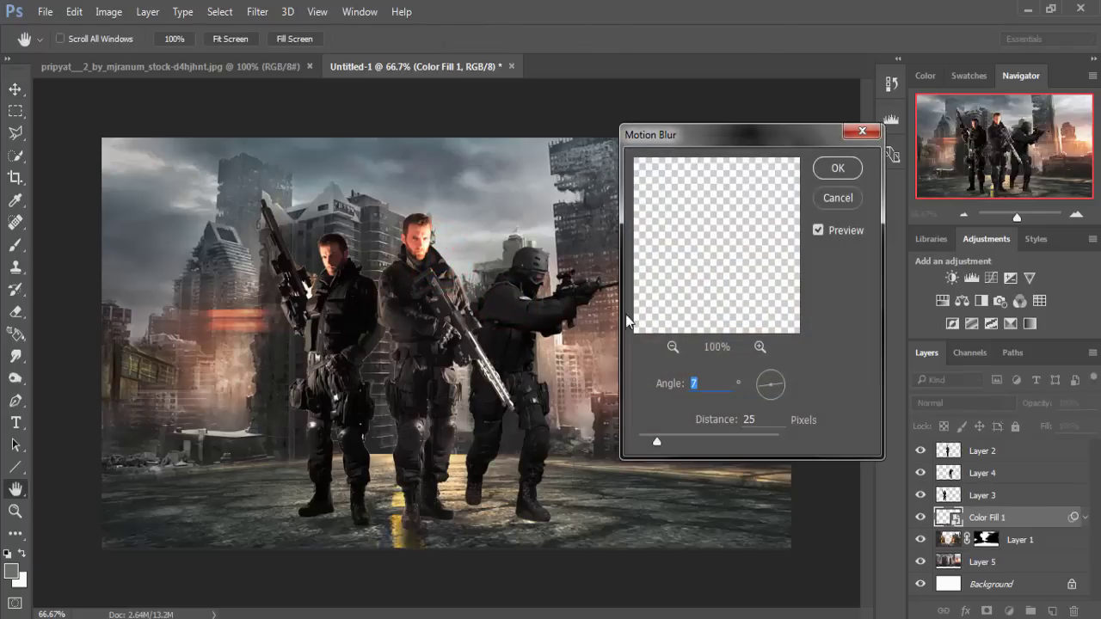
left_click_drag(652, 441, 654, 442)
key("Tab")
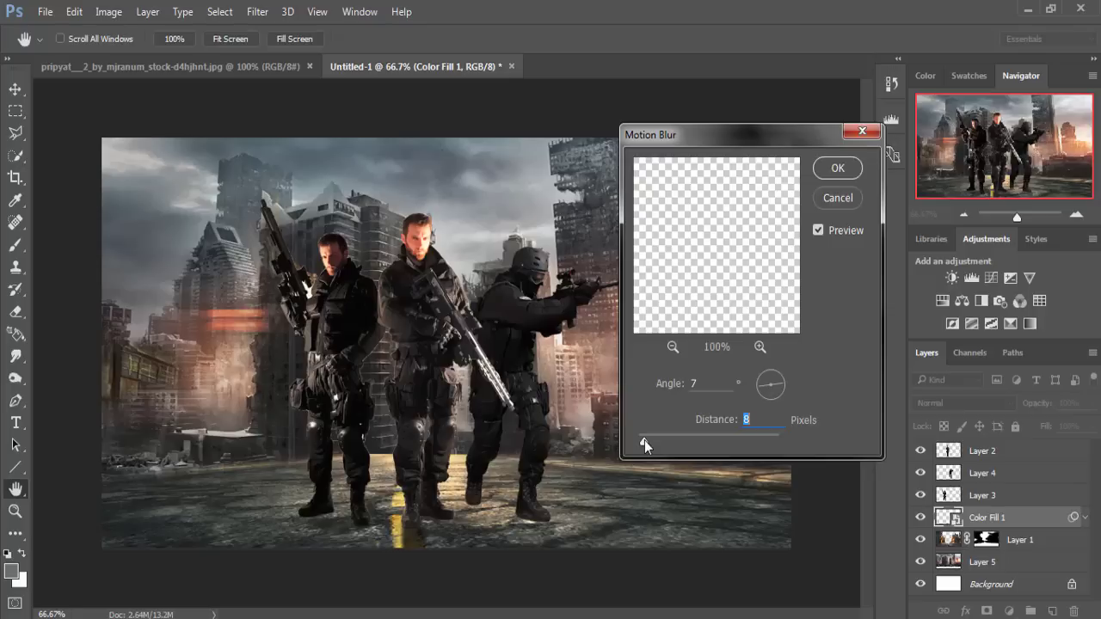
left_click(834, 169)
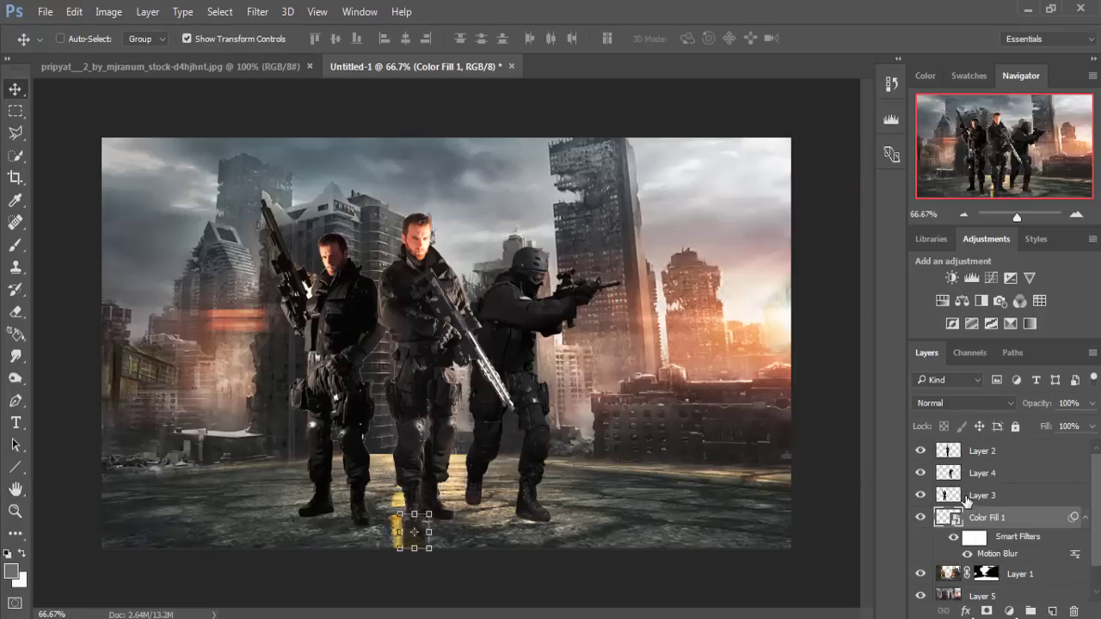
Add a new layer and lasso a triangular shadow area under the soldier's other boot.
left_click(1055, 613)
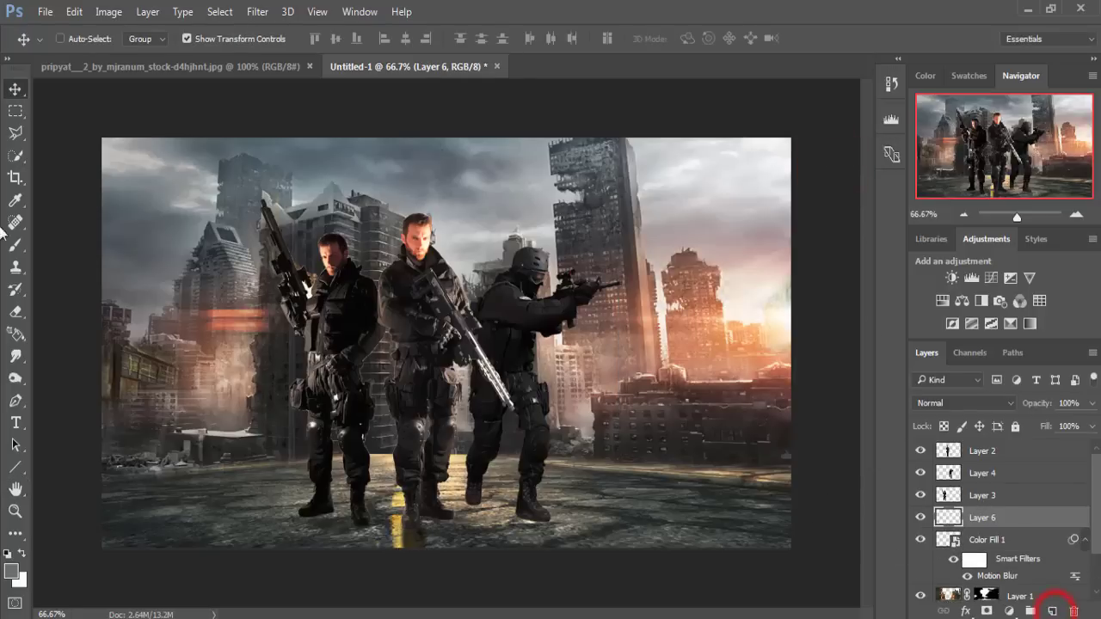
left_click(16, 132)
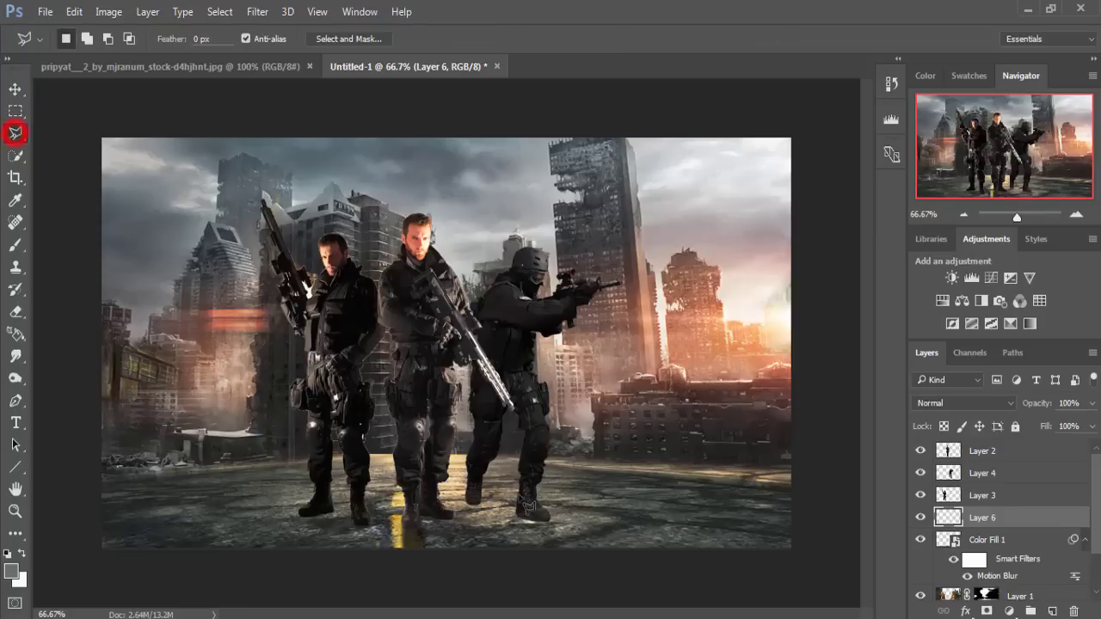
left_click(420, 515)
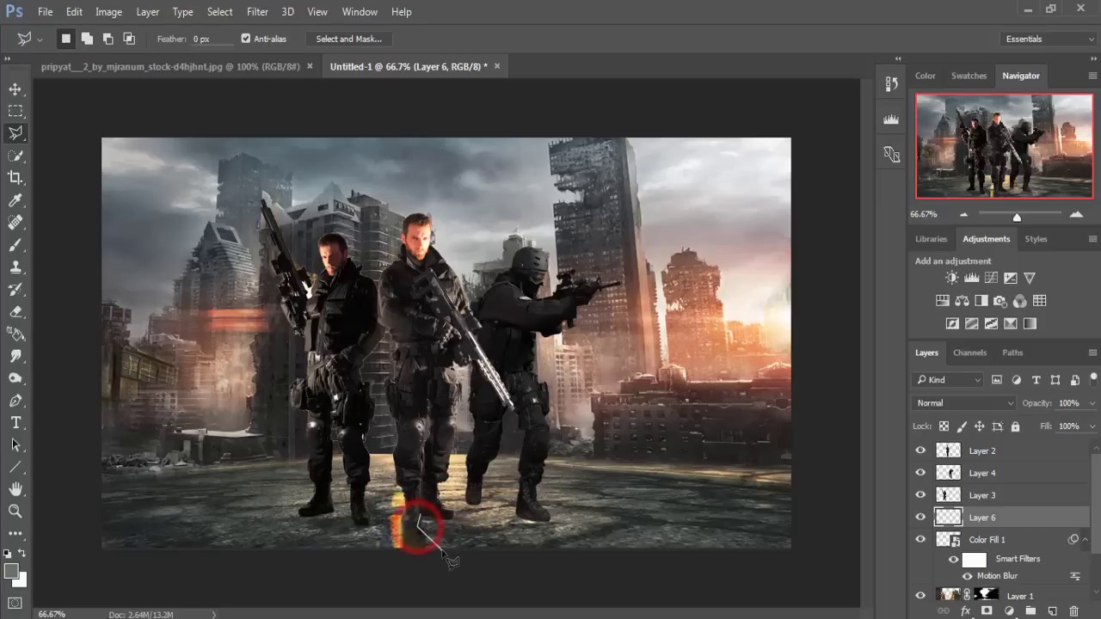
left_click(425, 551)
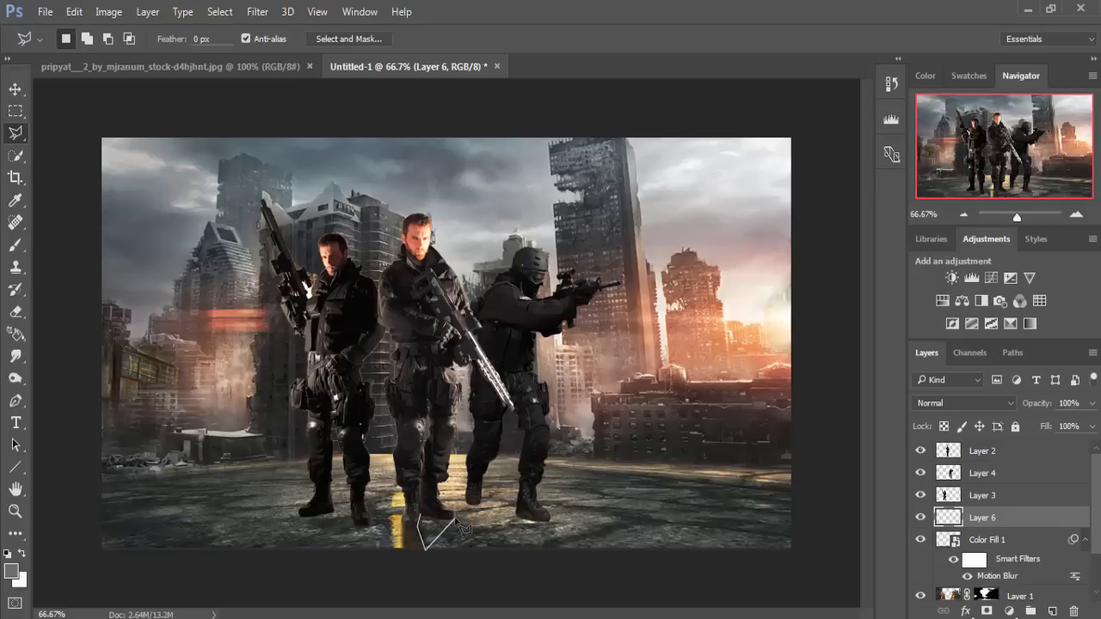
left_click(419, 516)
left_click(16, 88)
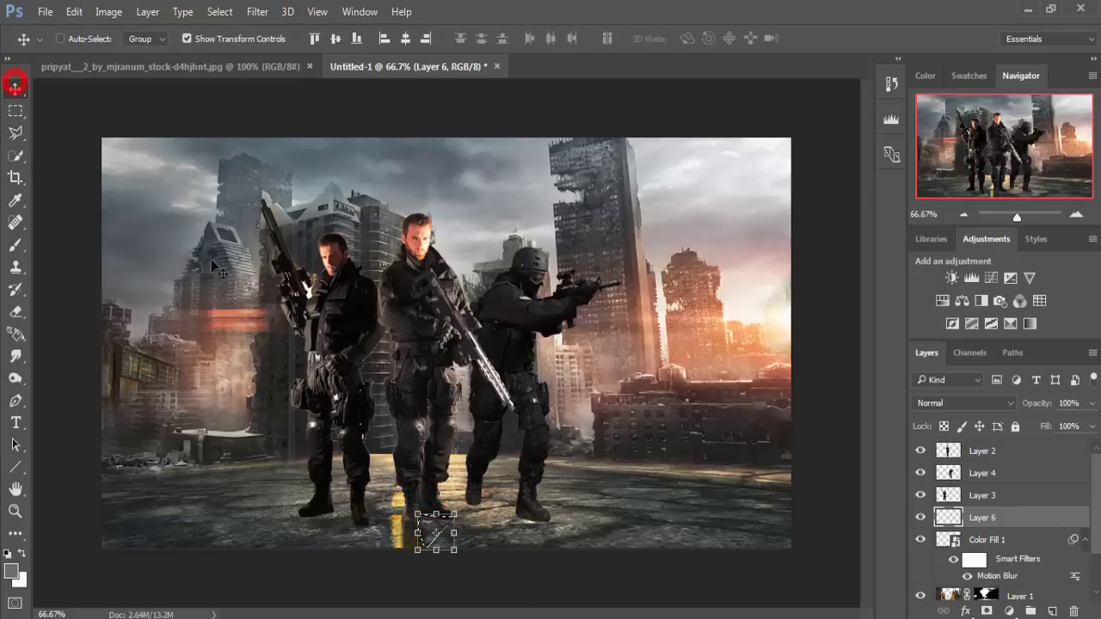
Fill the triangle with a near-black Solid Color layer at about 74% opacity.
left_click(1008, 611)
left_click(946, 234)
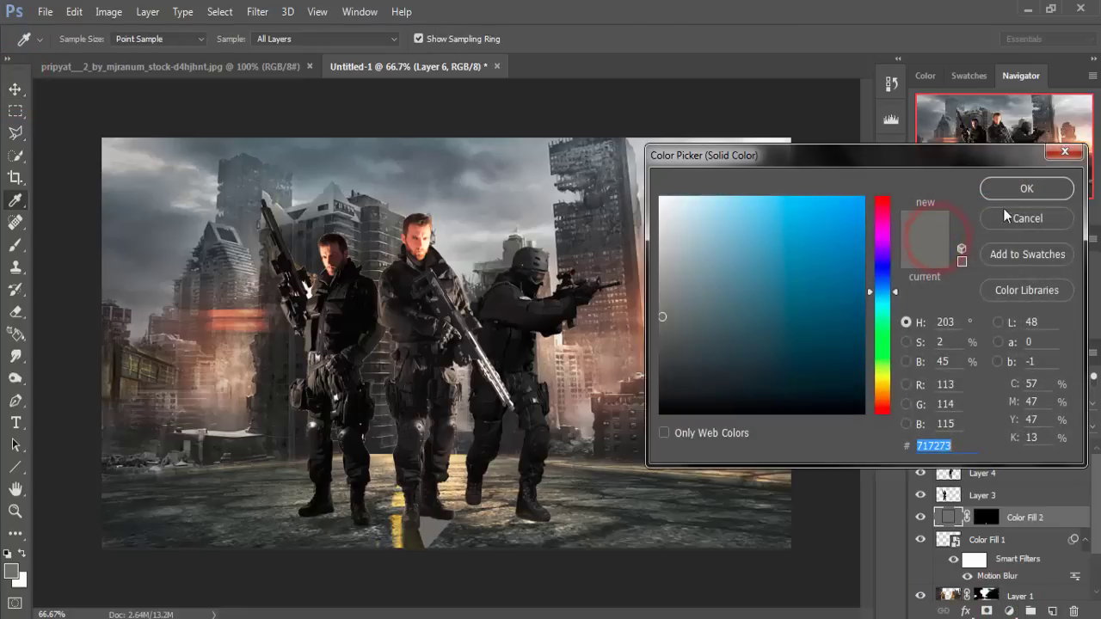
left_click(1004, 186)
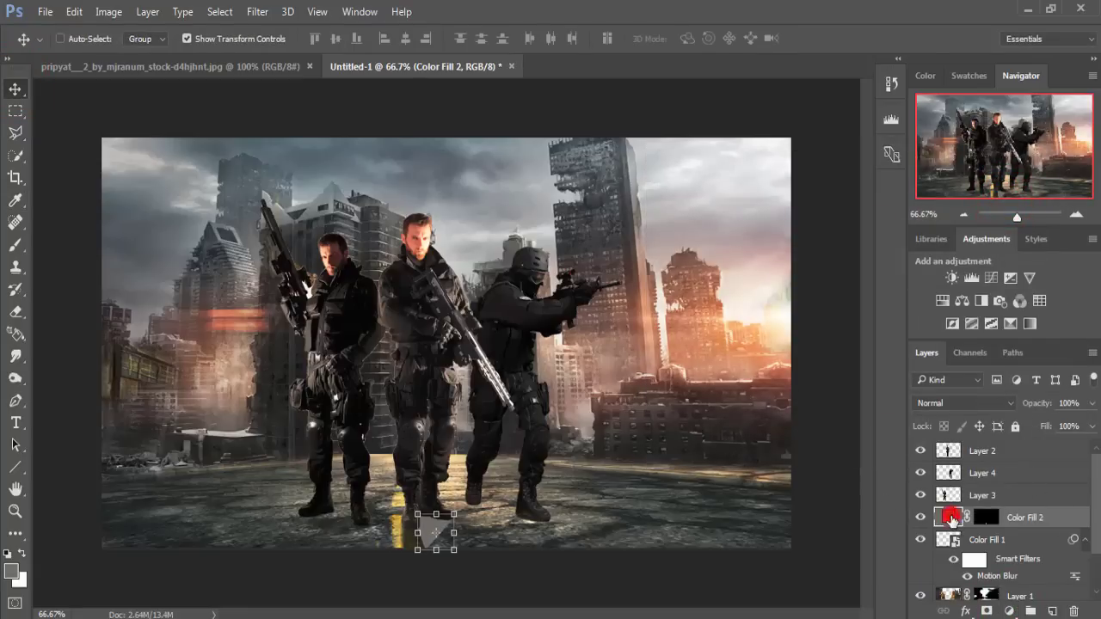
double_click(952, 519)
left_click(664, 411)
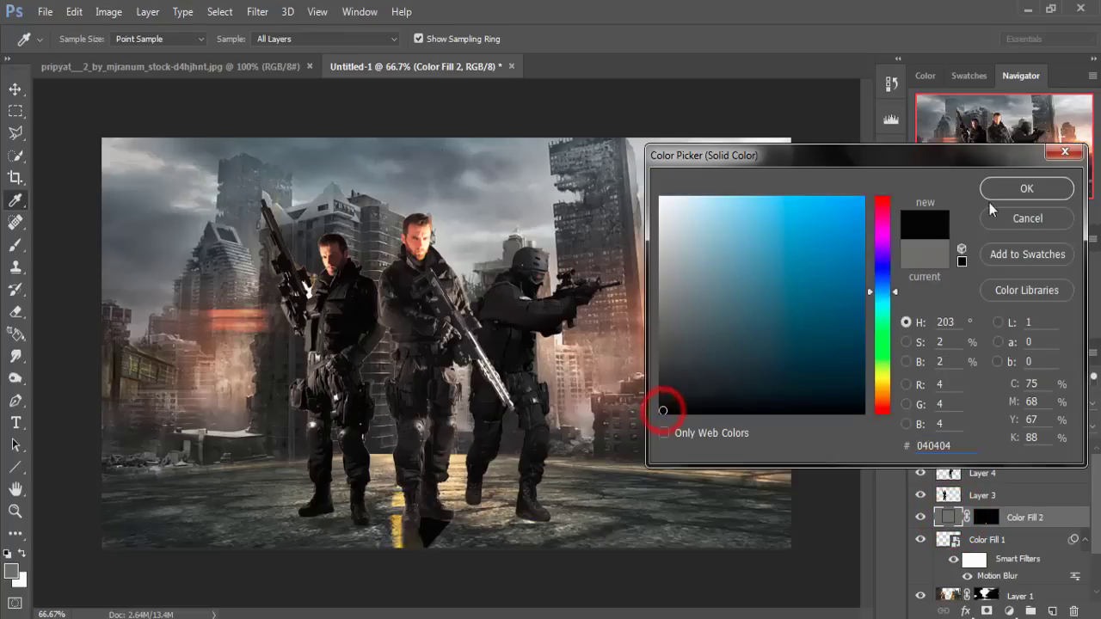
left_click(1006, 185)
left_click(1089, 403)
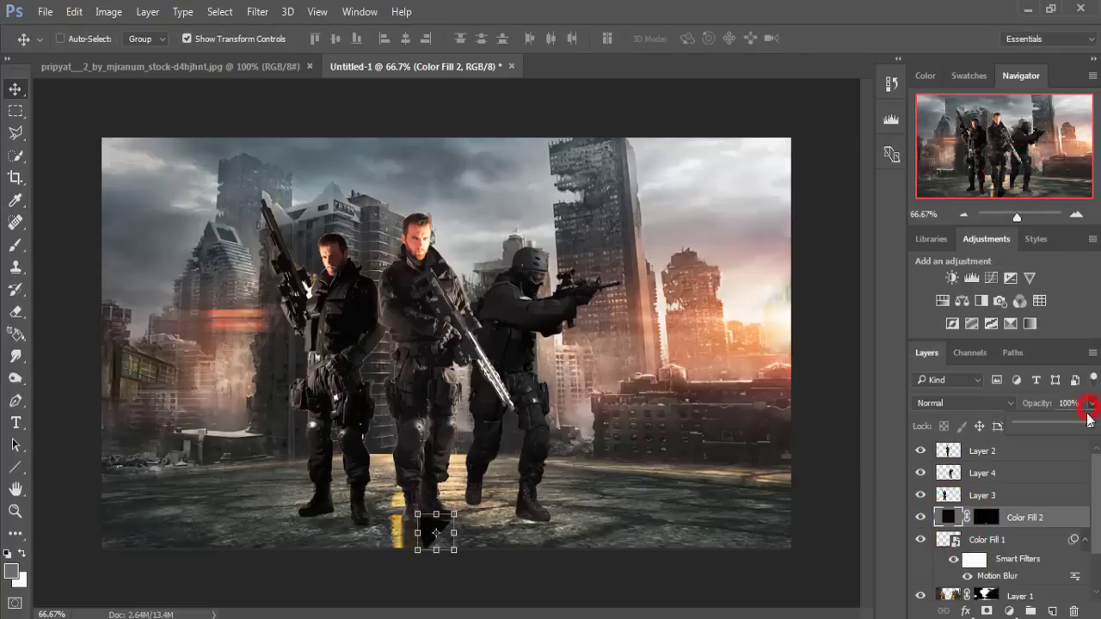
left_click_drag(1042, 429, 1045, 429)
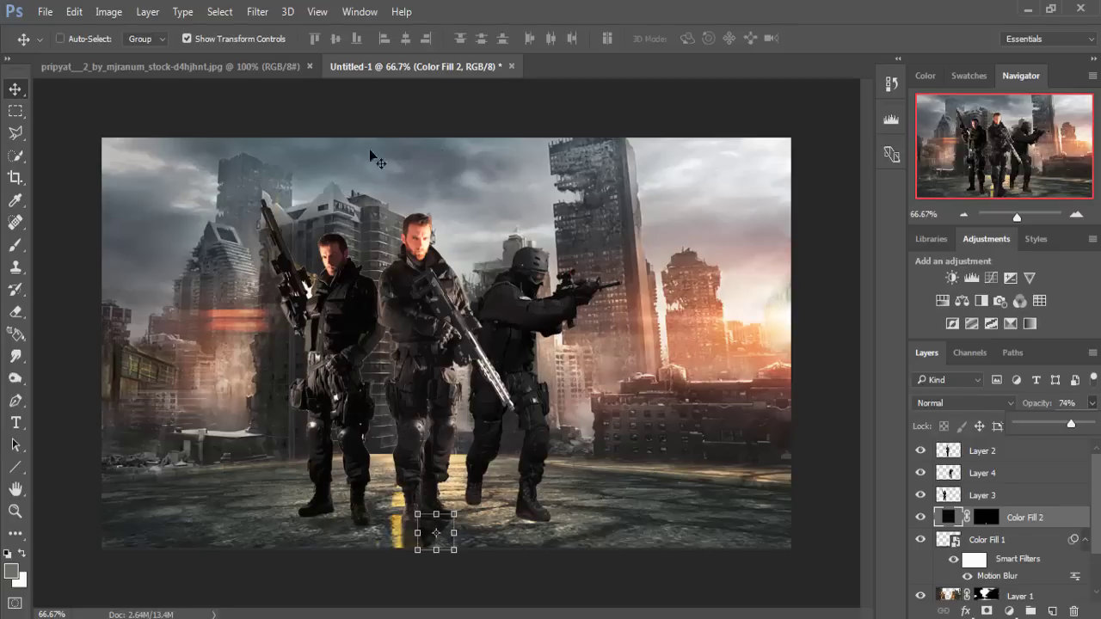
Convert Color Fill 2 to a smart object and apply Motion Blur.
left_click(258, 11)
mouse_move(265, 200)
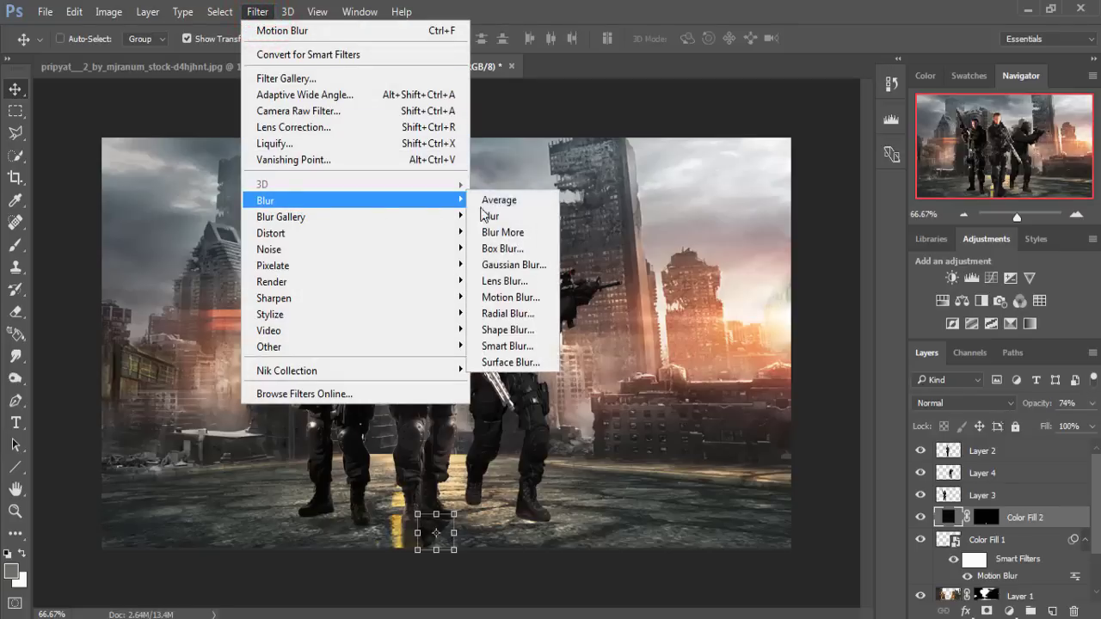
left_click(498, 297)
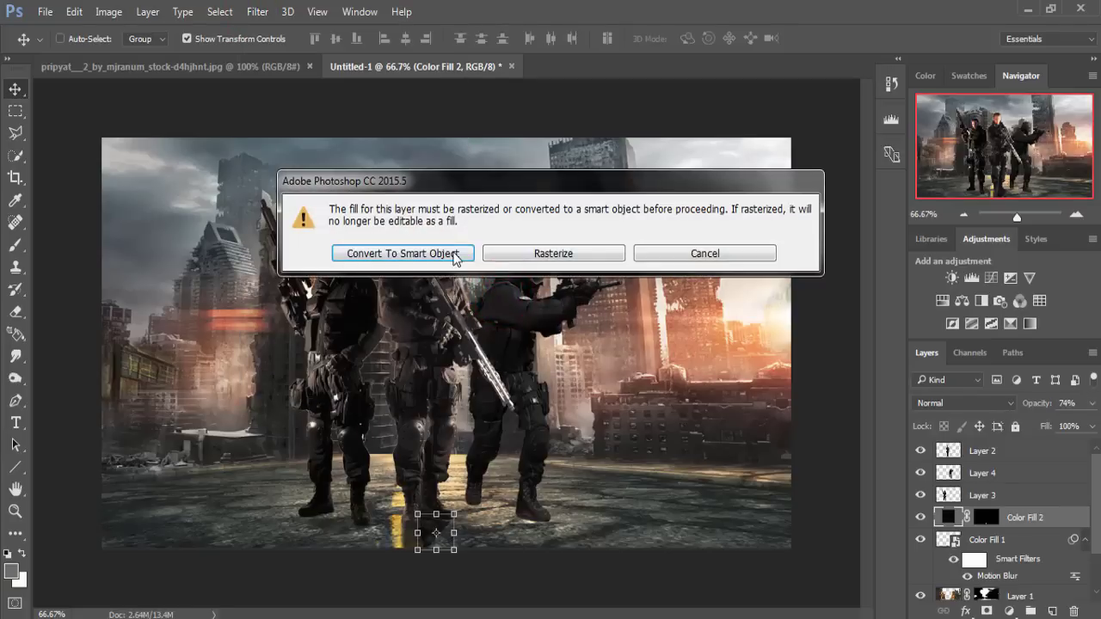
left_click(456, 253)
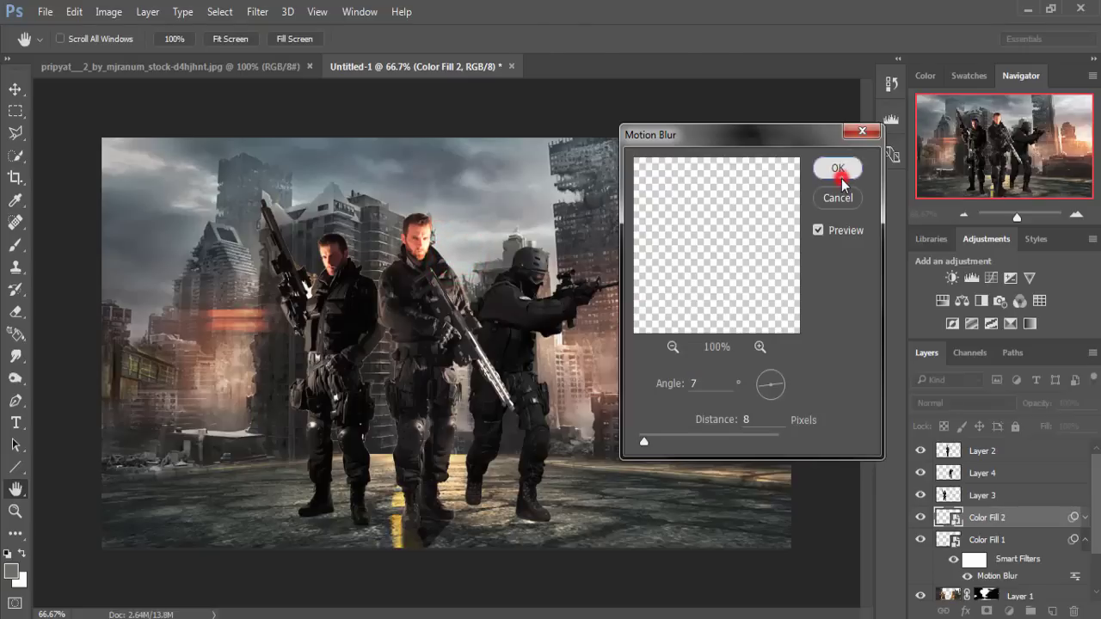
left_click(837, 169)
key("v")
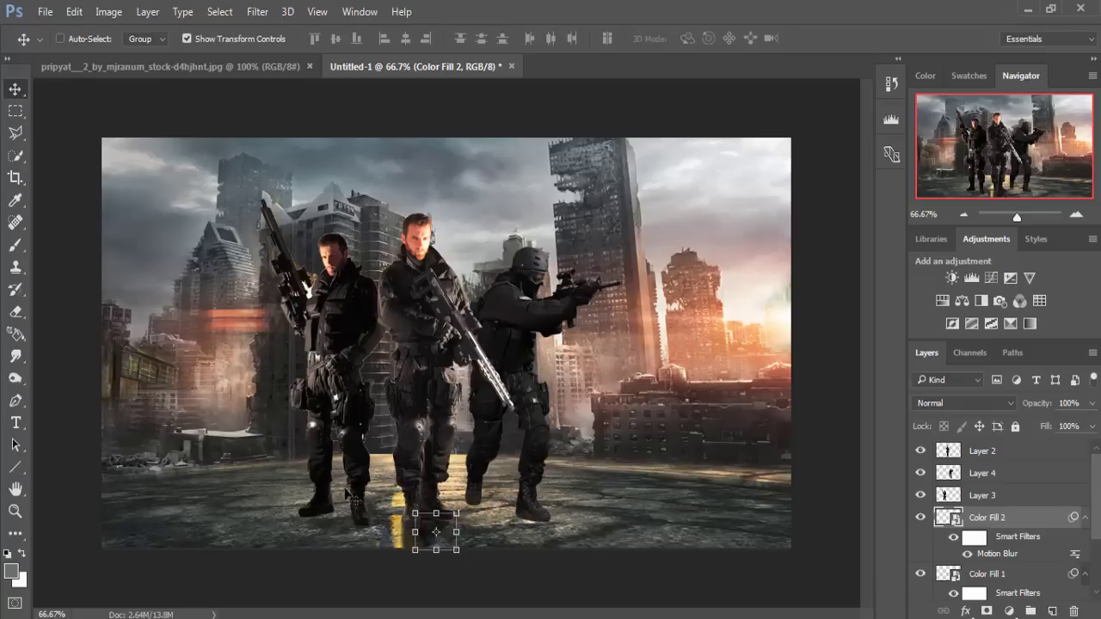
left_click(15, 132)
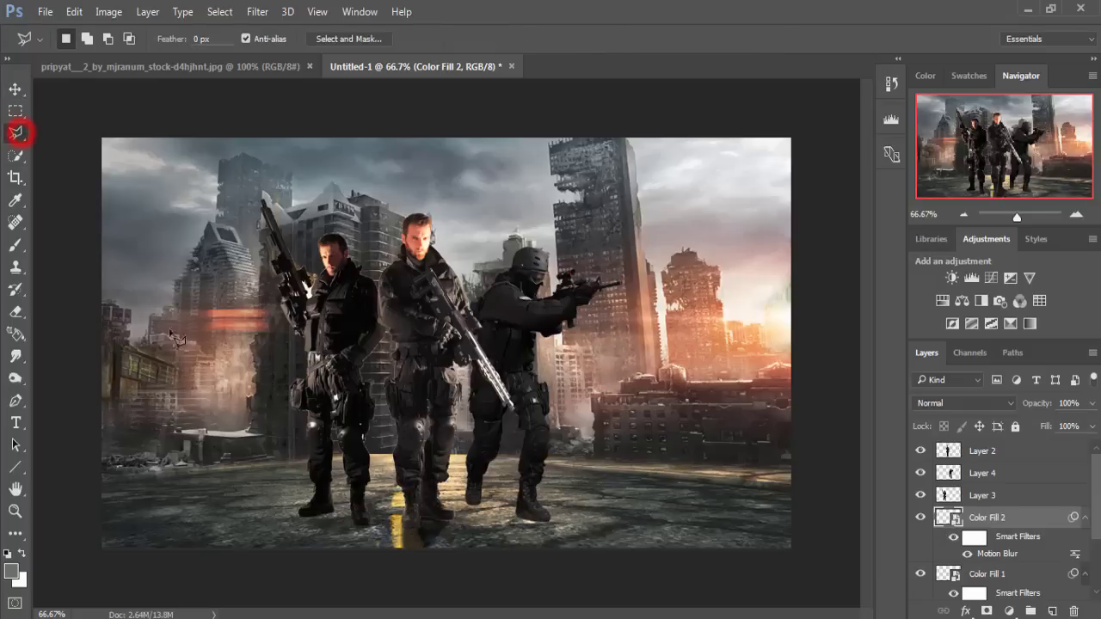
Lasso the ground under the left soldier's boot and fill it with lowered-opacity black.
left_click(297, 512)
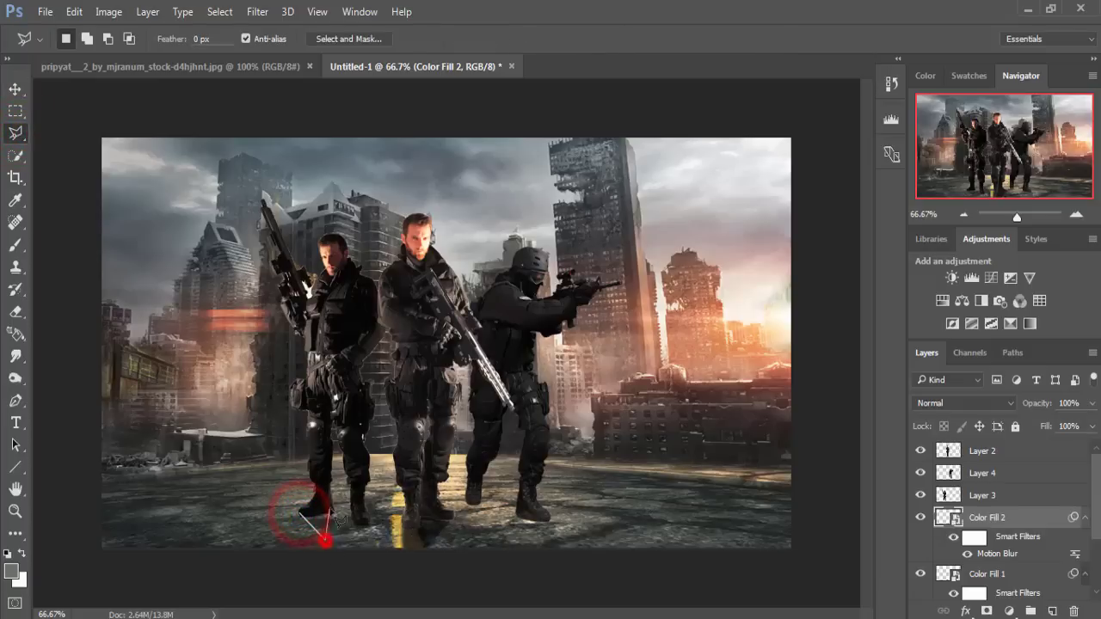
left_click(319, 539)
left_click(327, 510)
left_click(297, 513)
left_click(15, 89)
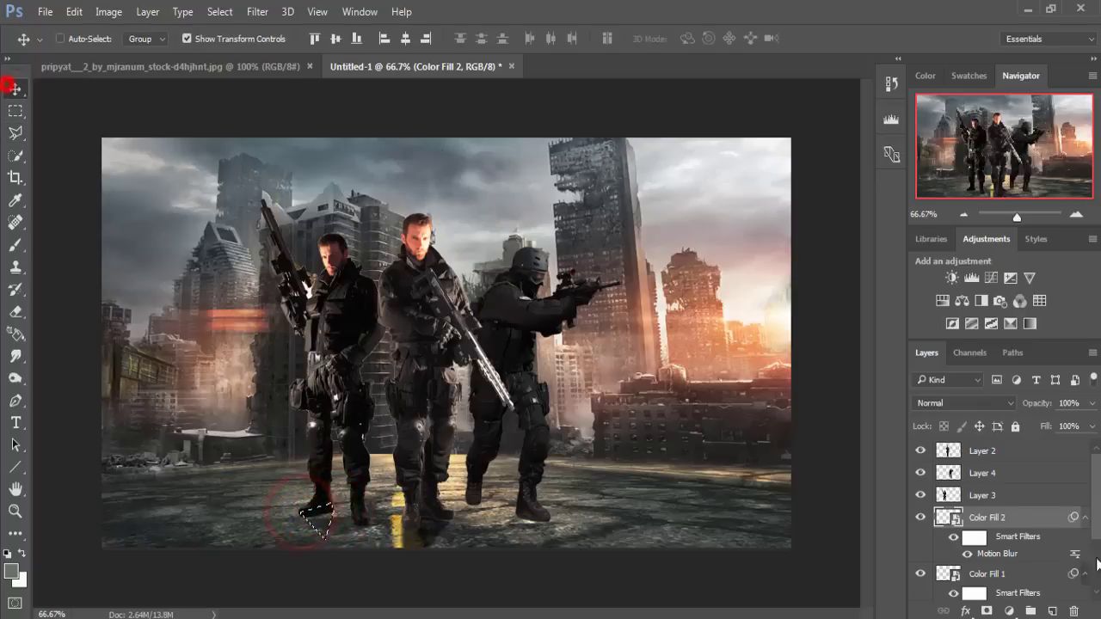
left_click(1010, 611)
left_click(953, 239)
left_click(1062, 186)
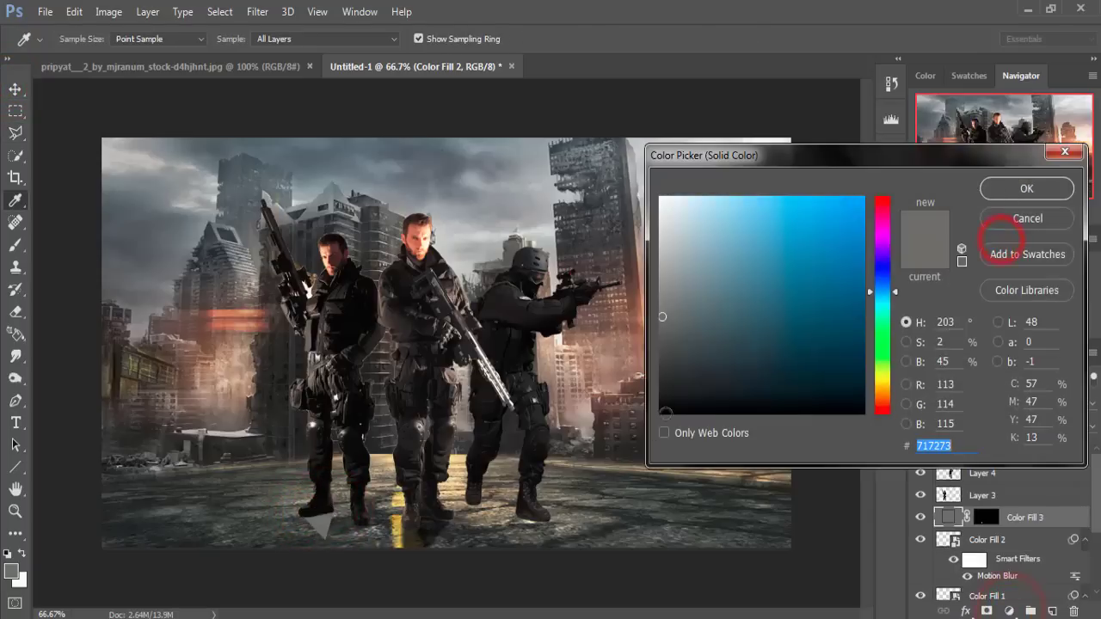
left_click(1090, 401)
left_click_drag(1086, 424, 1078, 430)
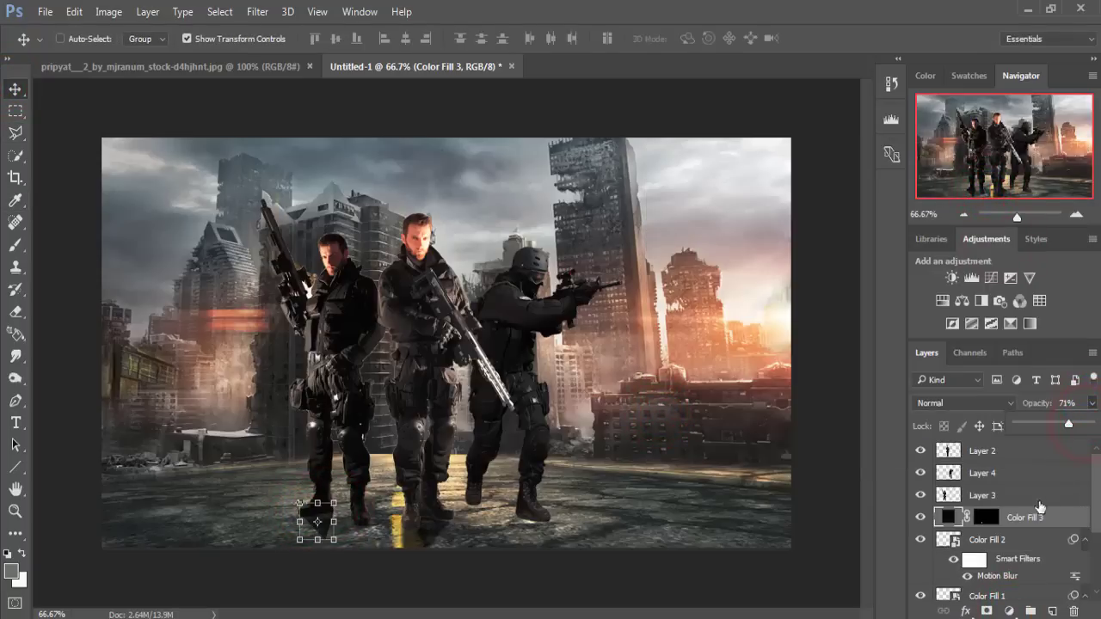
Convert Color Fill 3 to a smart object and apply Motion Blur.
left_click(259, 12)
left_click(504, 296)
left_click(430, 251)
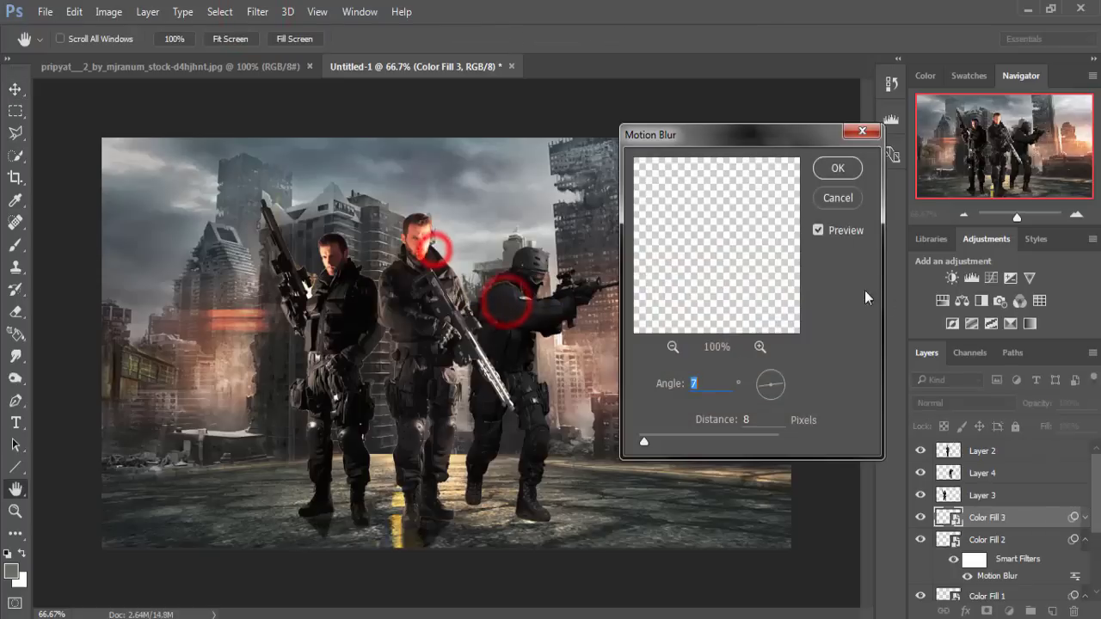
left_click(644, 442)
left_click(837, 167)
Lasso the ground under the next boot and fill it with black at 75% opacity.
key("l")
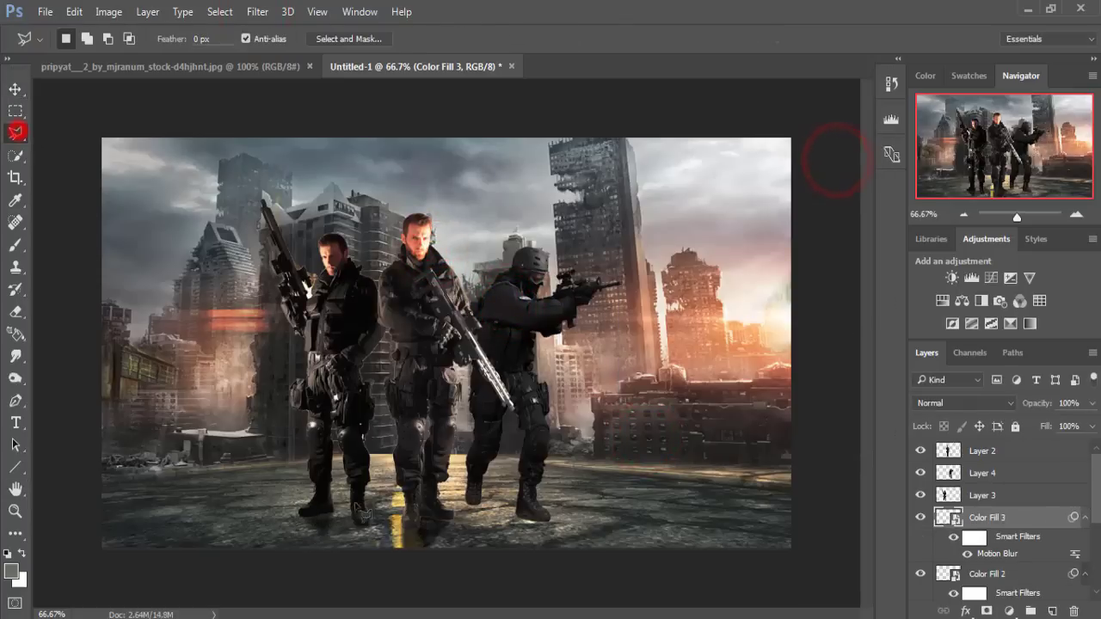
left_click(352, 517)
left_click(344, 542)
left_click(365, 550)
left_click(355, 516)
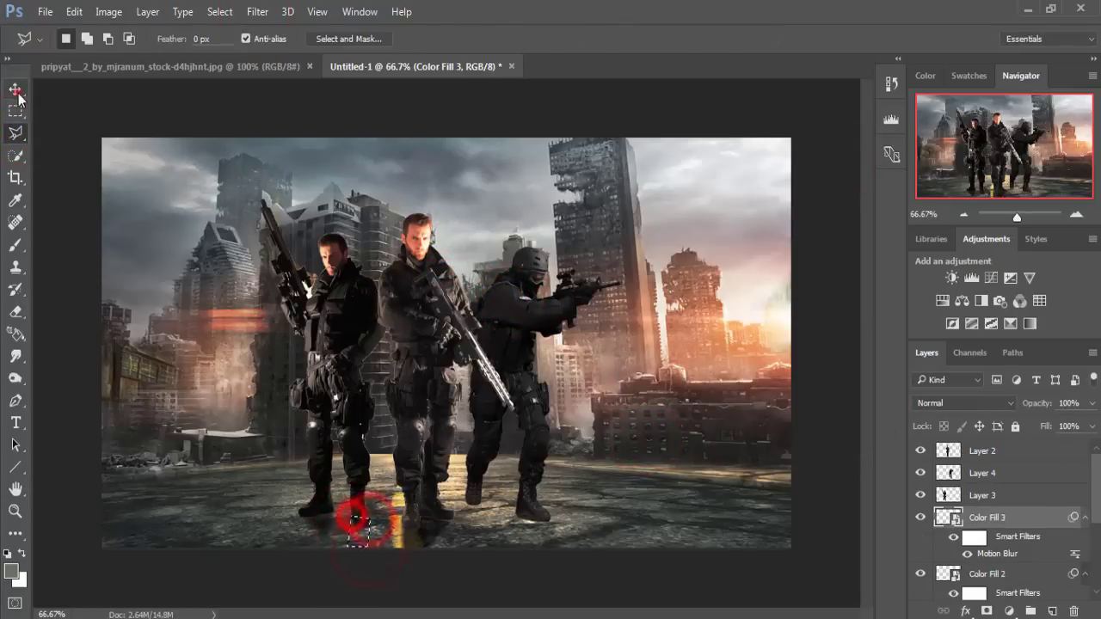
left_click(16, 89)
left_click(1008, 610)
left_click(963, 249)
left_click(659, 413)
left_click(998, 191)
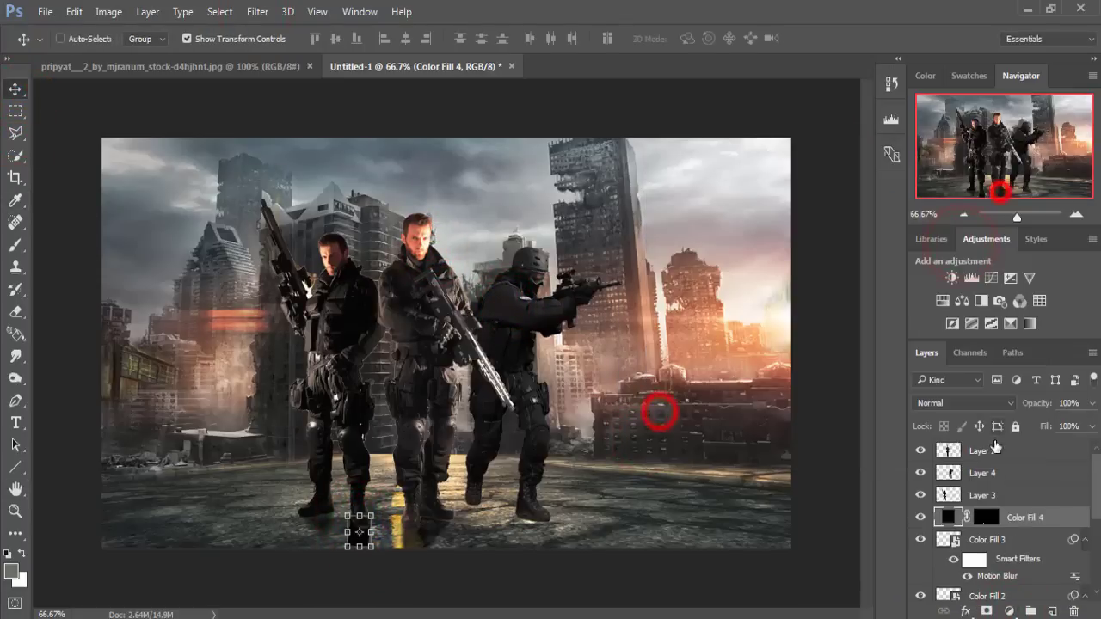
left_click(1091, 403)
left_click_drag(1092, 431, 1074, 430)
Convert Color Fill 4 to a smart object and apply Motion Blur.
left_click(258, 11)
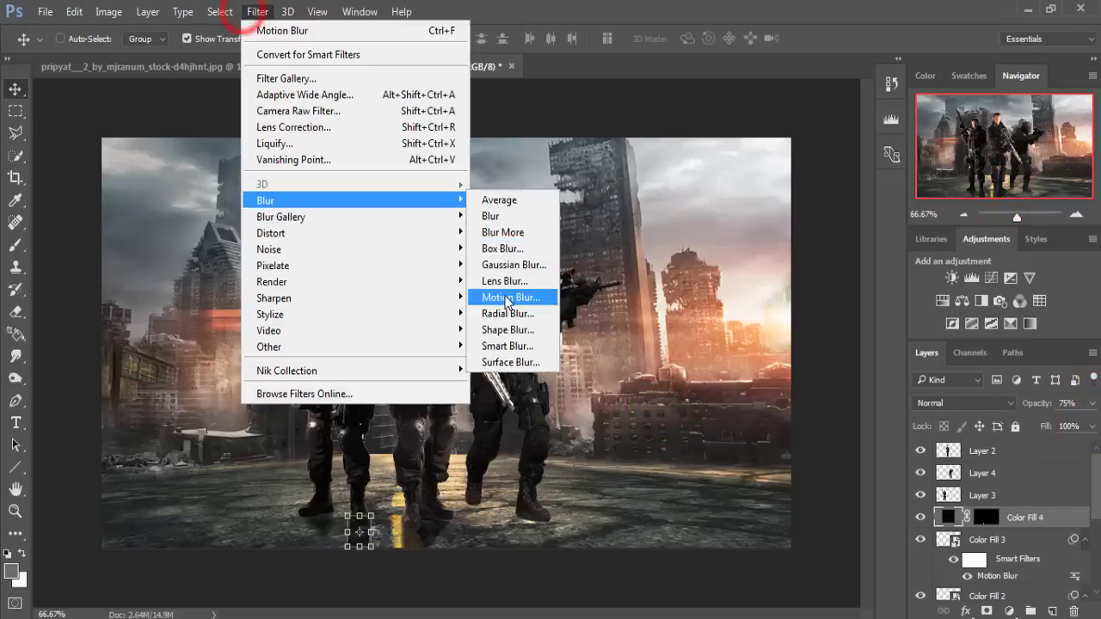
left_click(507, 297)
left_click(442, 248)
left_click(836, 169)
Lasso the ground under the right soldier's foot and fill it with black as Color Fill 5.
key("l")
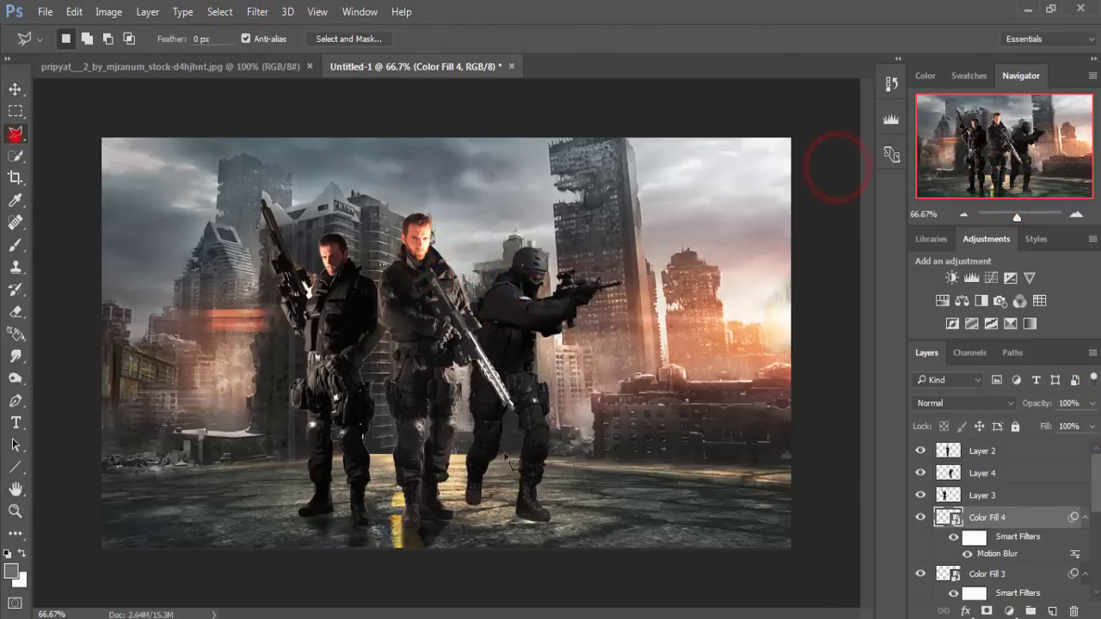
left_click(521, 514)
left_click(488, 535)
left_click(550, 514)
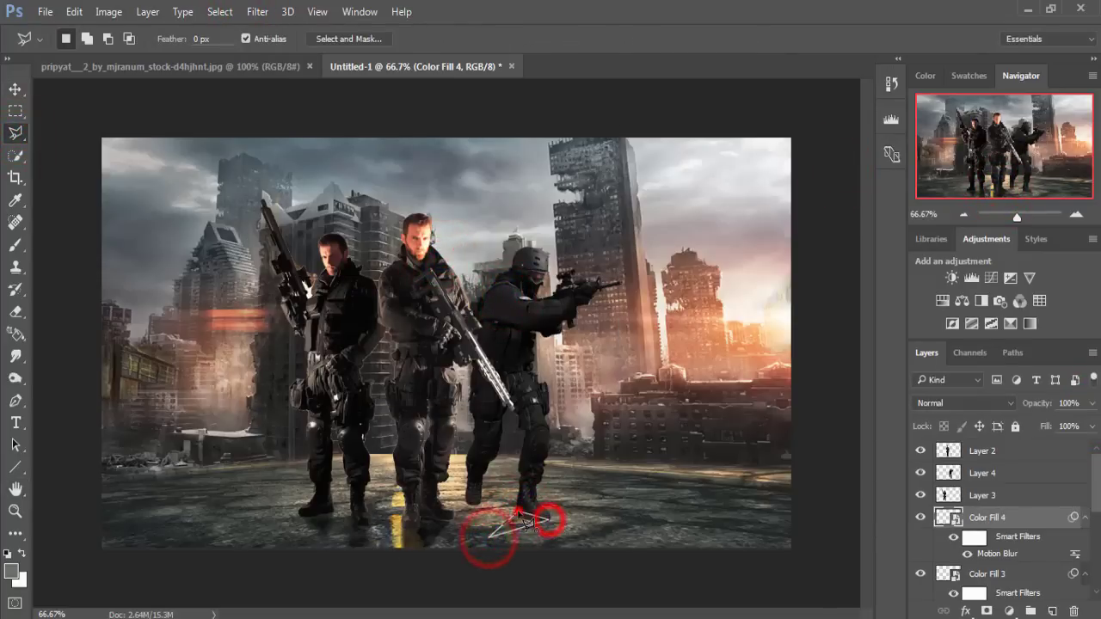
left_click(518, 514)
left_click(15, 88)
left_click(1009, 610)
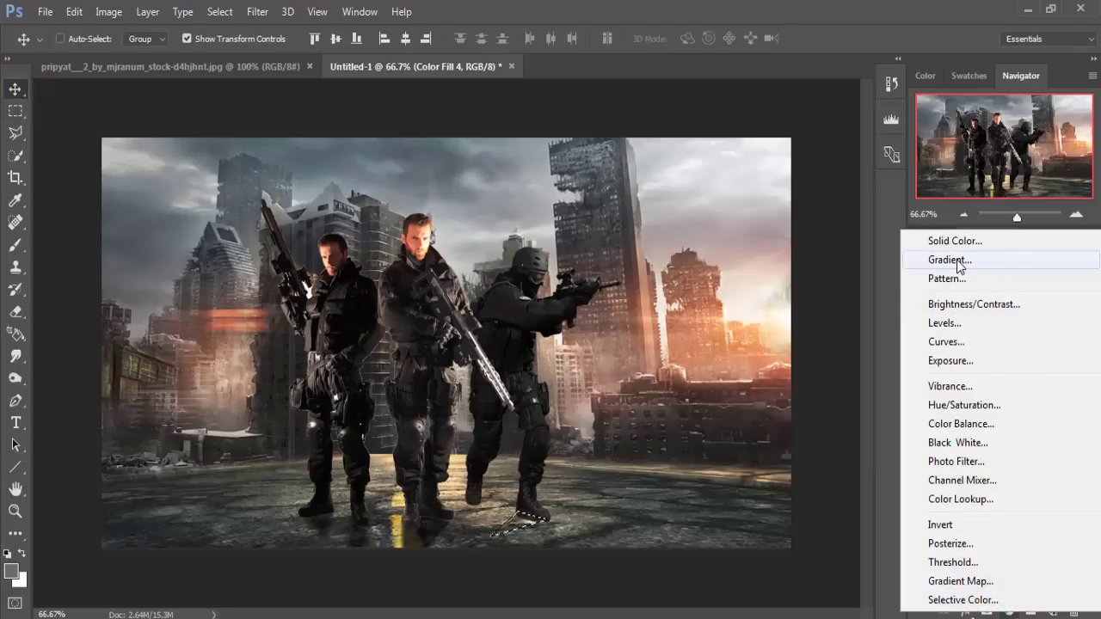
left_click(955, 241)
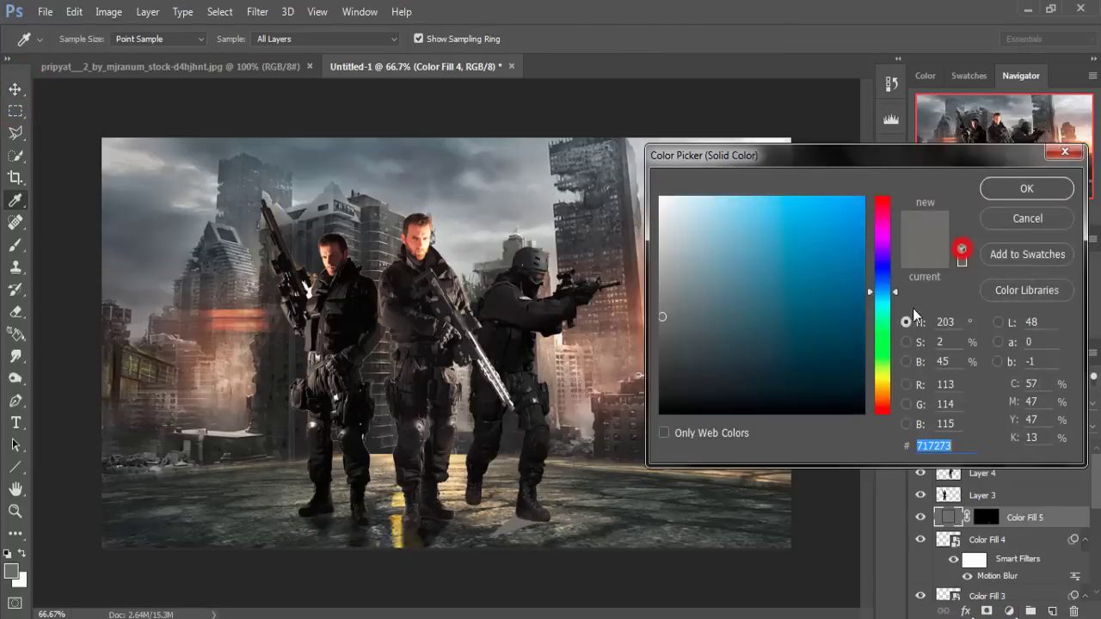
left_click(659, 412)
left_click(1027, 187)
Convert Color Fill 5 to a smart object and apply Motion Blur at about 38 distance.
left_click(257, 12)
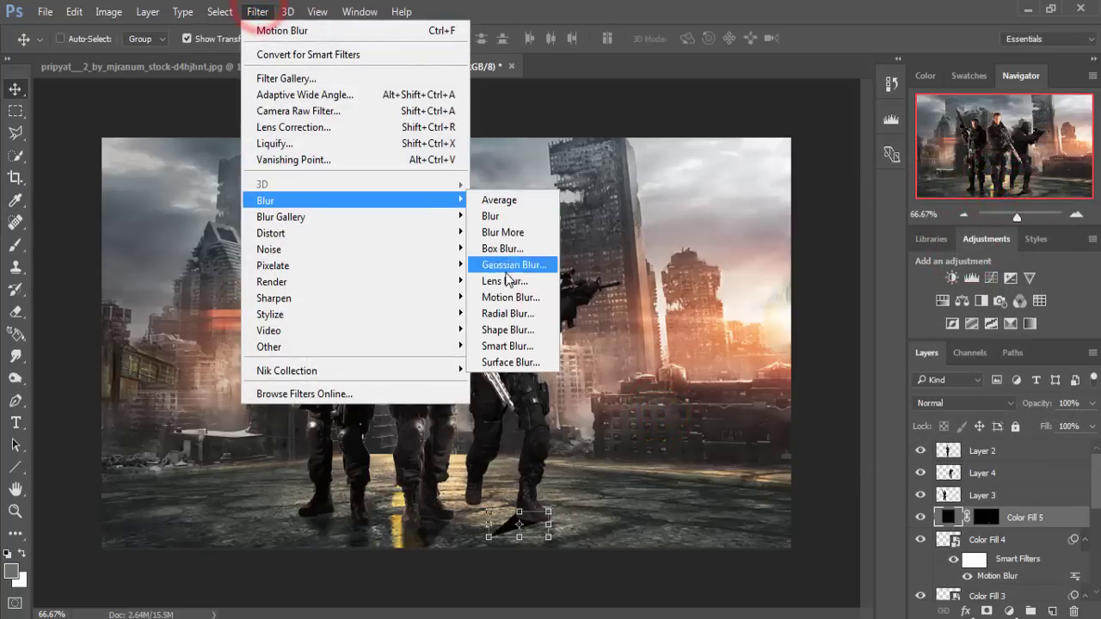
left_click(510, 300)
left_click(362, 245)
left_click_drag(651, 441, 668, 440)
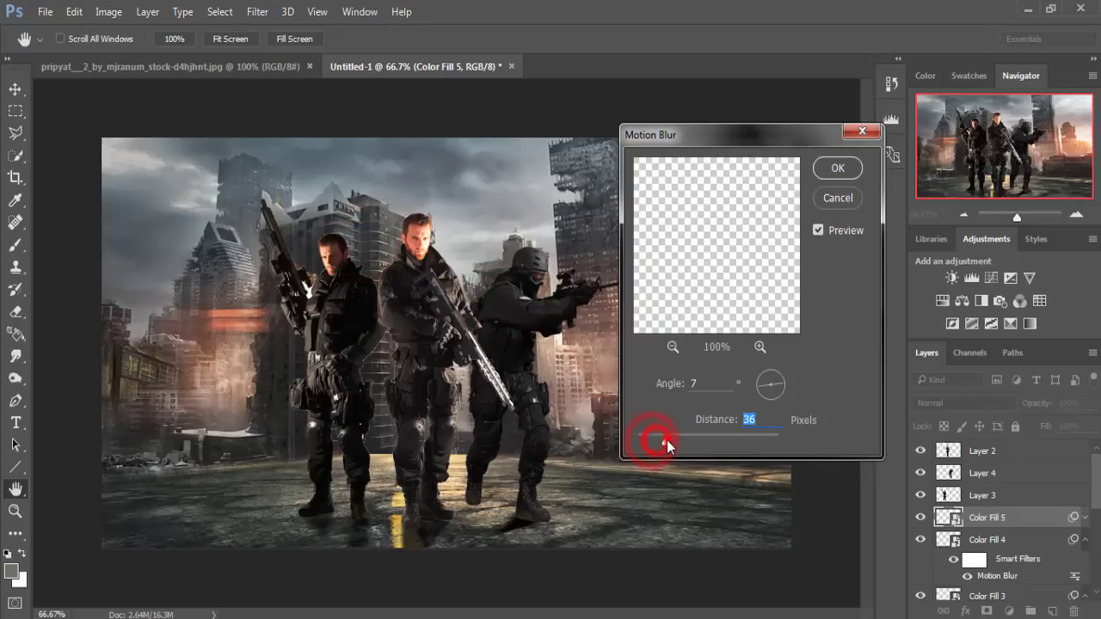
left_click(837, 168)
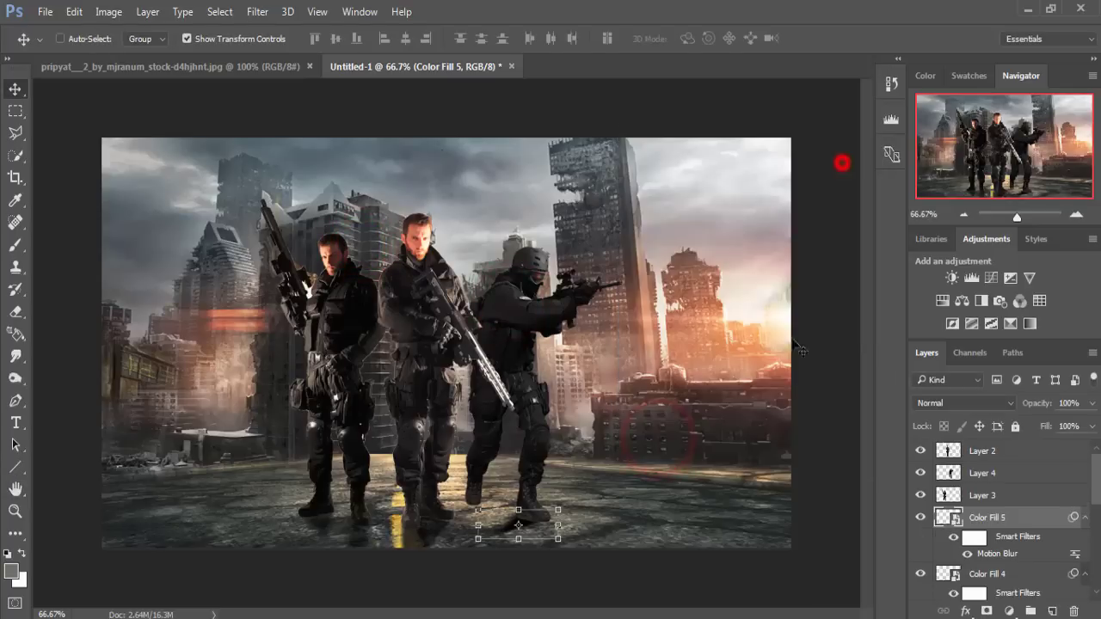
On a new layer, brush black shading under the right soldier's boot.
left_click(14, 244)
left_click(1051, 611)
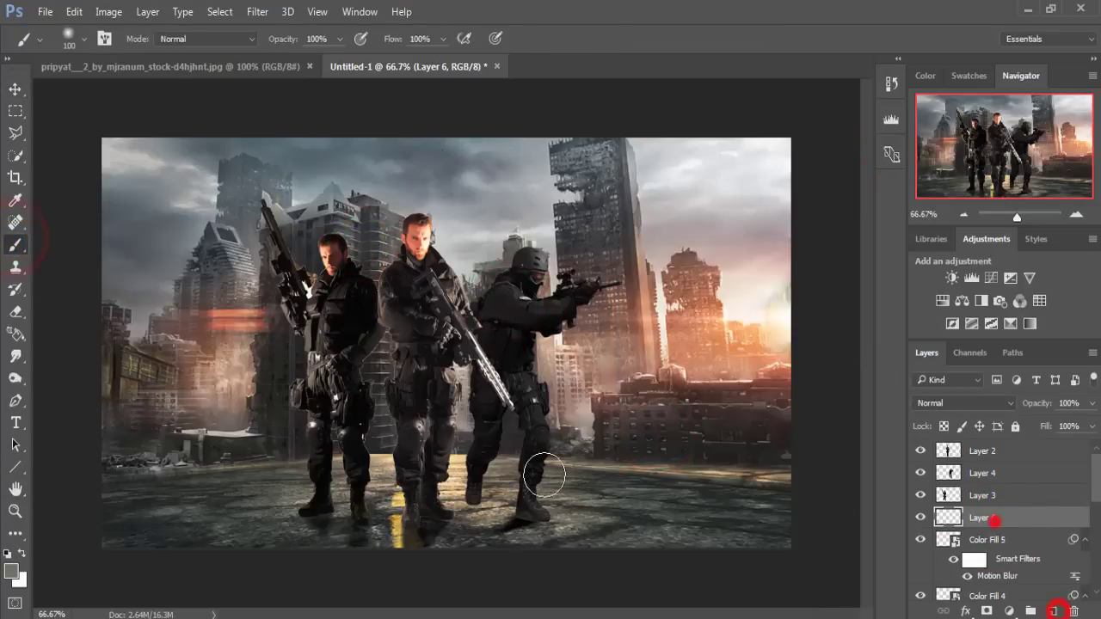
left_click(10, 570)
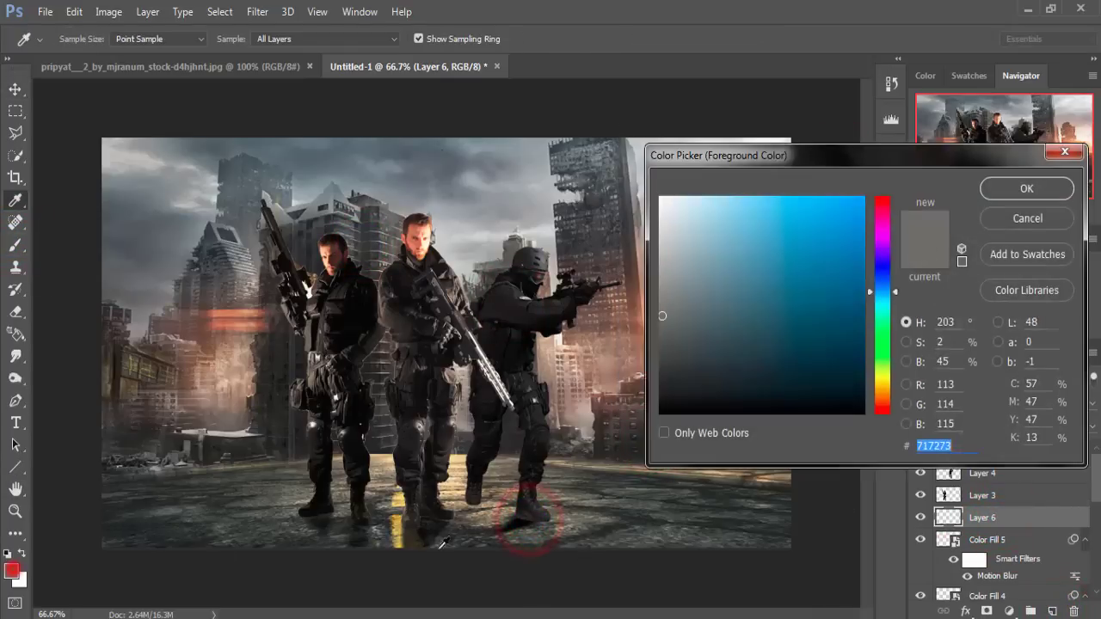
left_click(516, 520)
key("Return")
left_click_drag(534, 519, 527, 524)
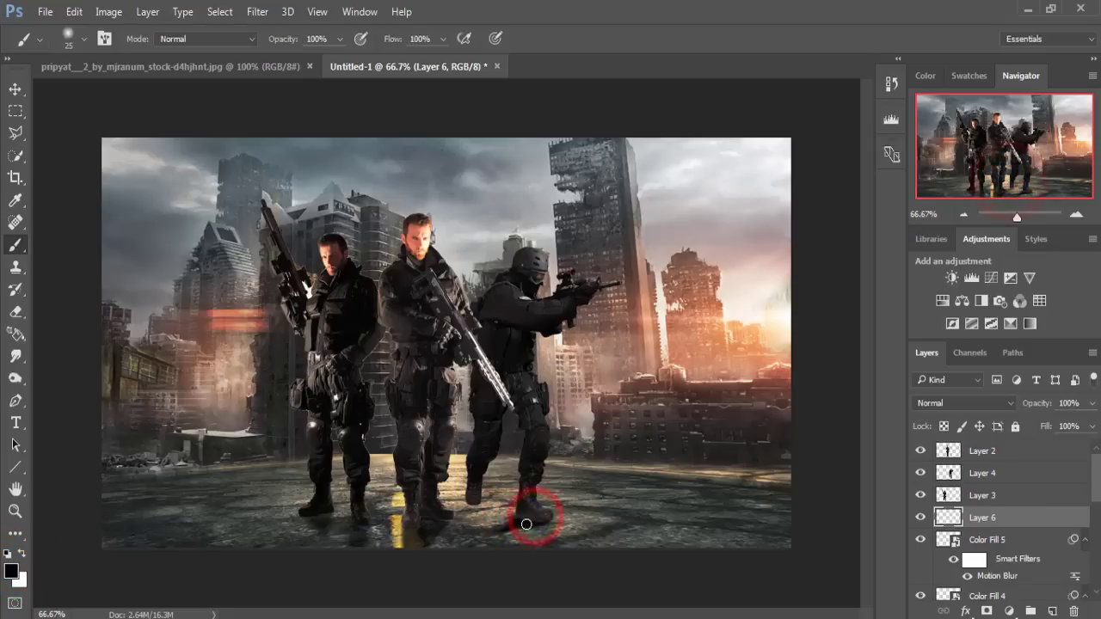
Lasso another shadow shape below the boot and fill it with black as Color Fill 6.
left_click(14, 89)
left_click(15, 132)
left_click(465, 494)
left_click(482, 543)
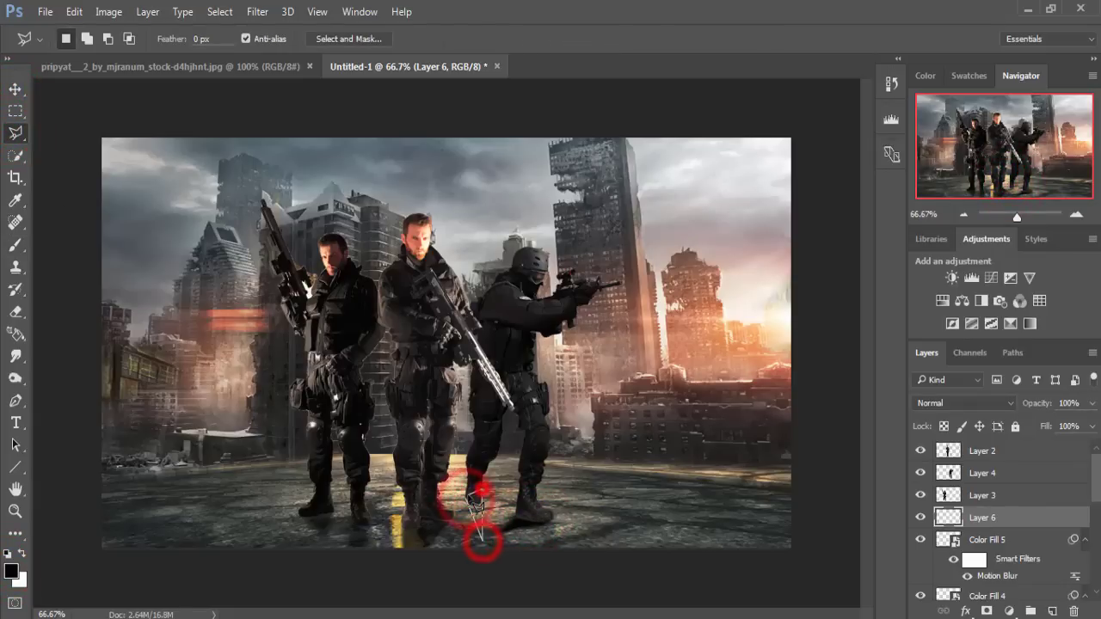
left_click(465, 494)
left_click(14, 89)
left_click(1009, 611)
left_click(944, 243)
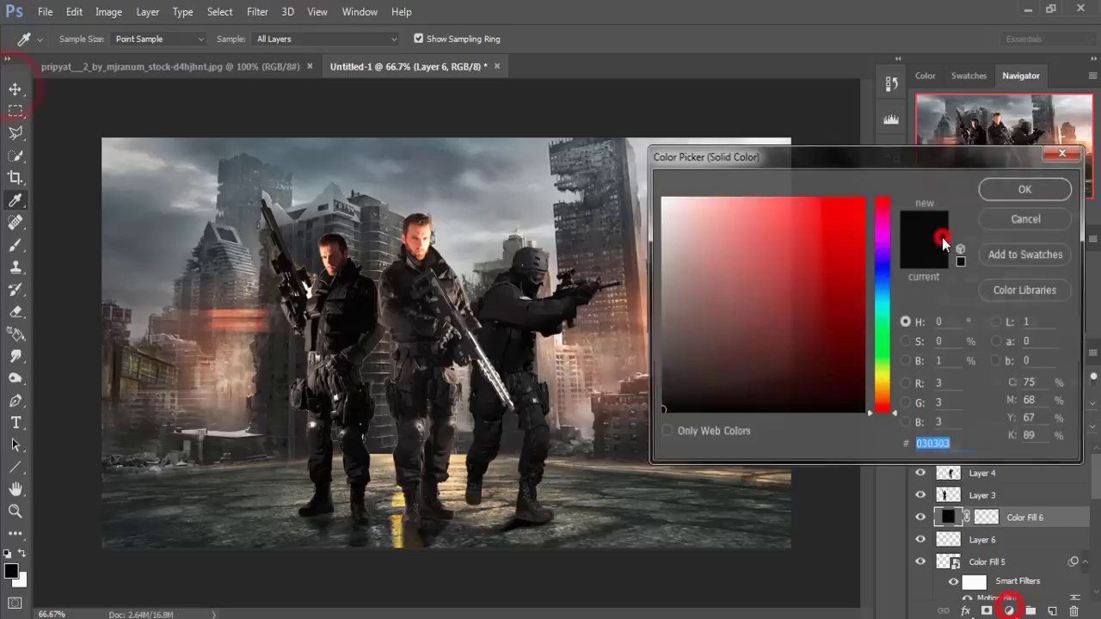
key("Return")
Motion-blur Color Fill 6 at distance 14, set 77% opacity, then go to the Pripyat photo.
left_click(257, 12)
left_click(516, 294)
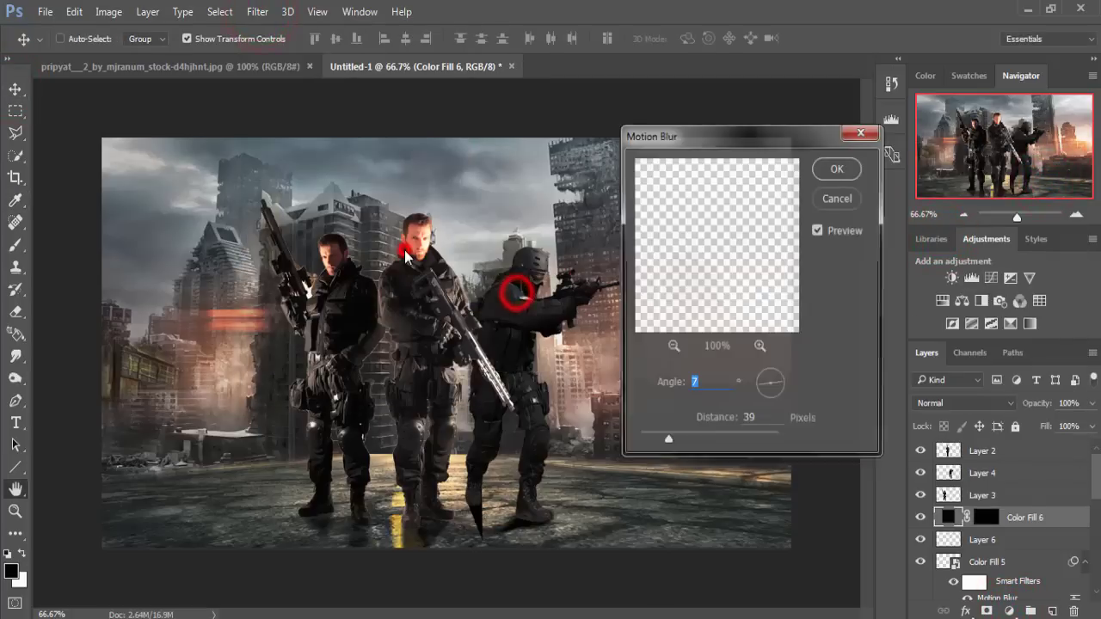
left_click_drag(669, 440, 647, 444)
left_click(837, 168)
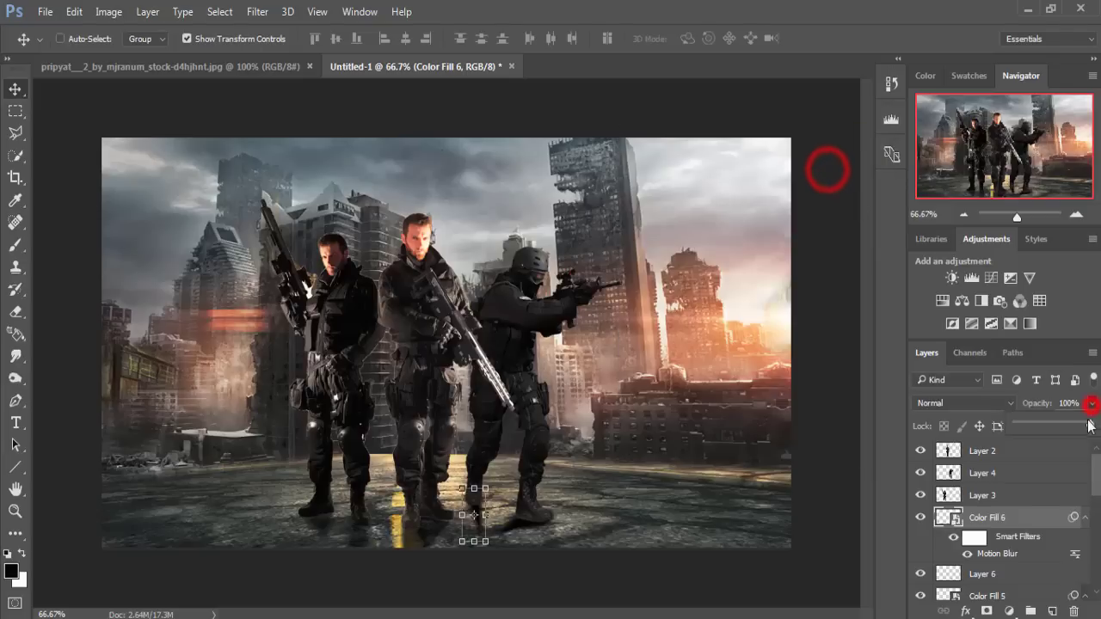
left_click_drag(1089, 425, 1074, 428)
left_click(11, 86)
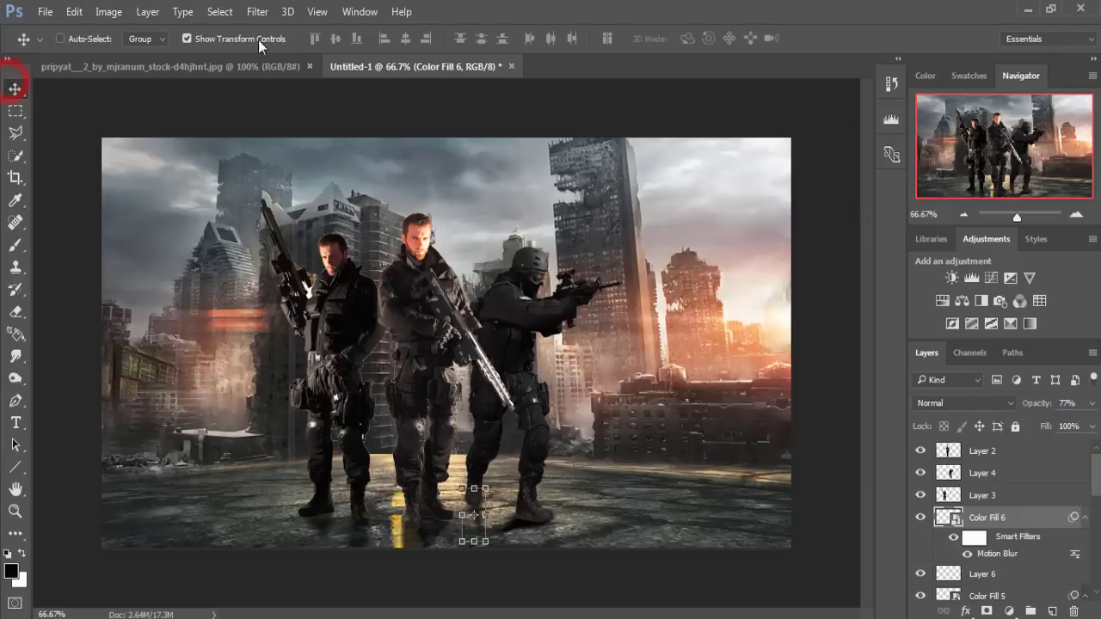
left_click(186, 39)
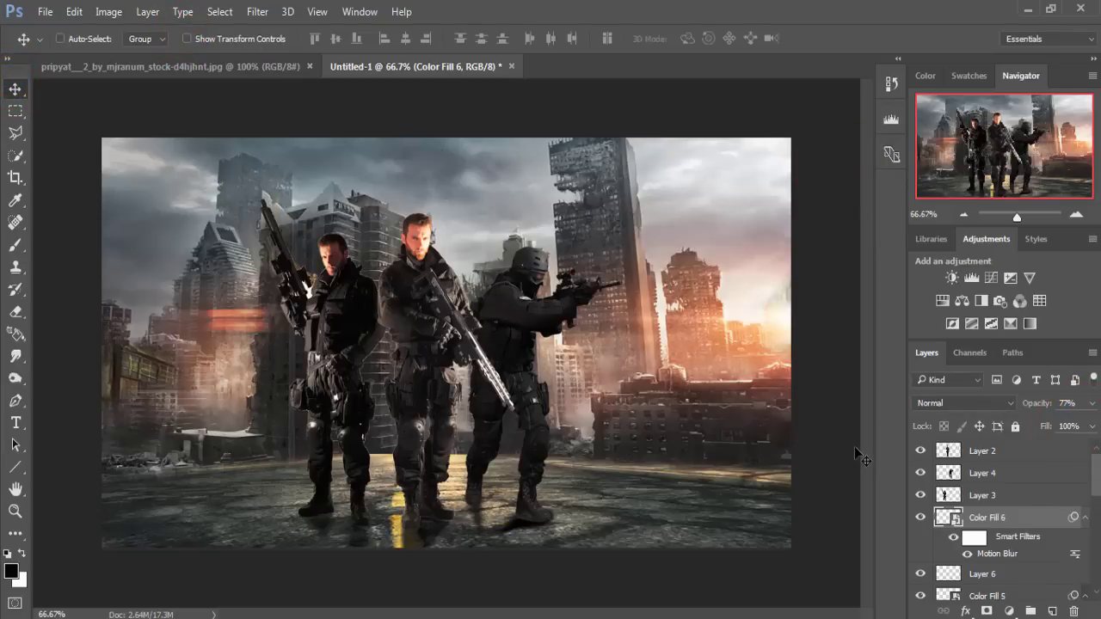
left_click(196, 68)
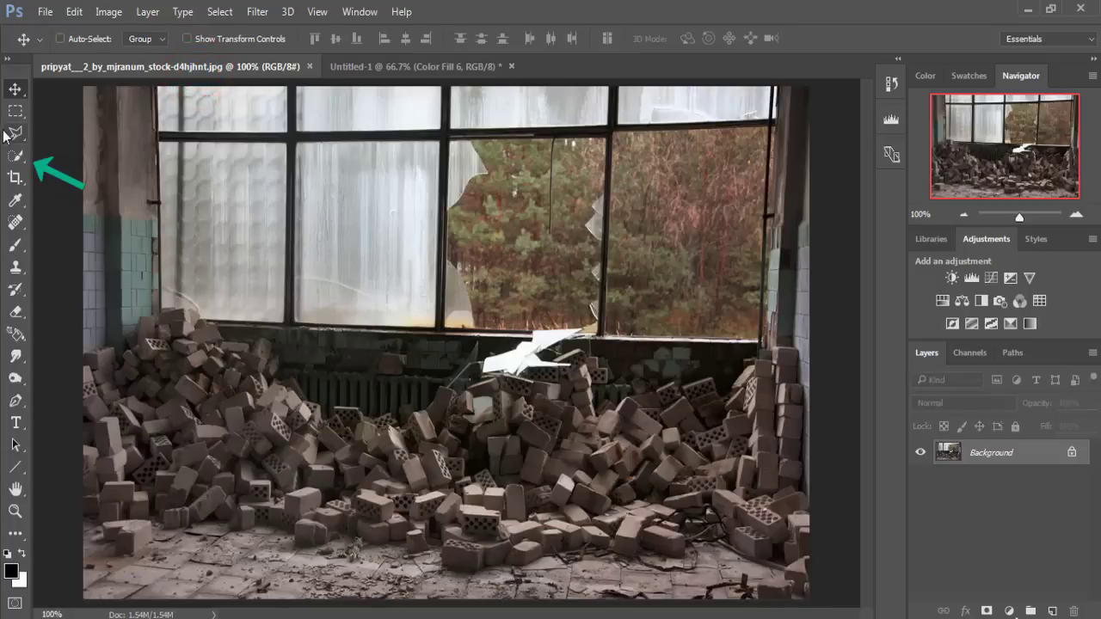
Quick-select the central brick pile, then subtract the floor at its bottom-left, bottom and right edges.
left_click(14, 155)
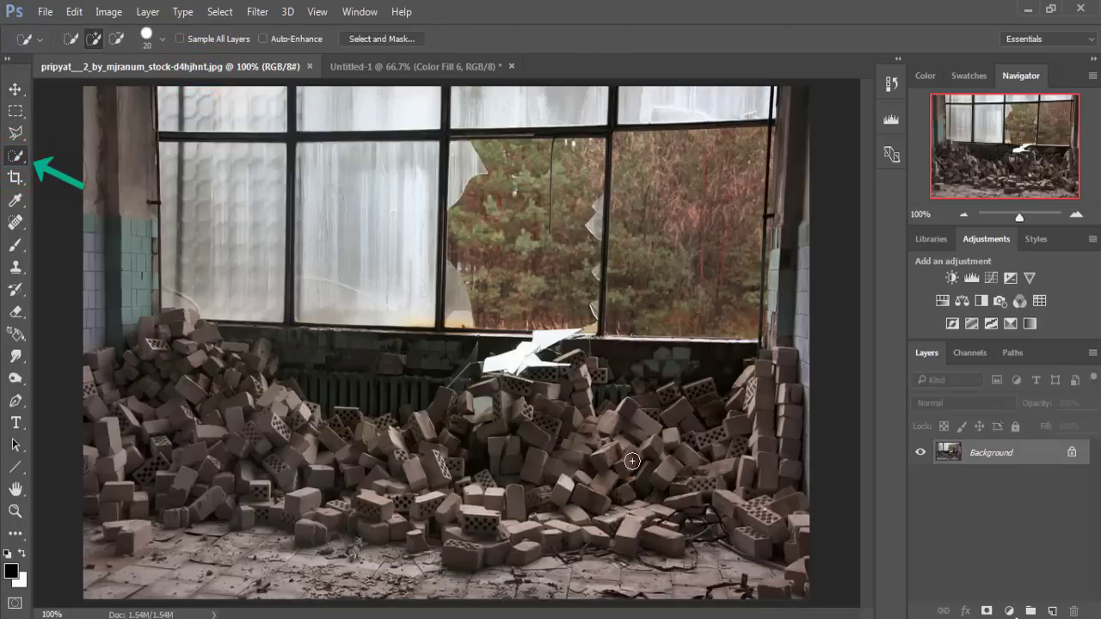
mouse_move(633, 462)
left_mouse_down()
mouse_move(462, 557)
mouse_move(673, 491)
mouse_move(438, 466)
mouse_move(505, 499)
left_mouse_up()
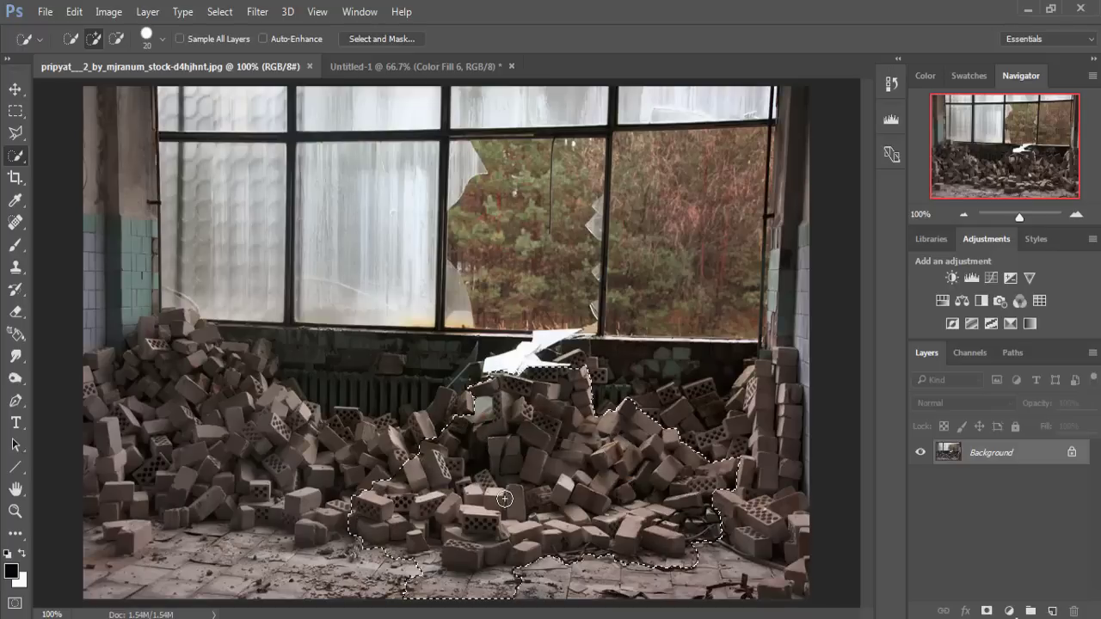
left_click(117, 38)
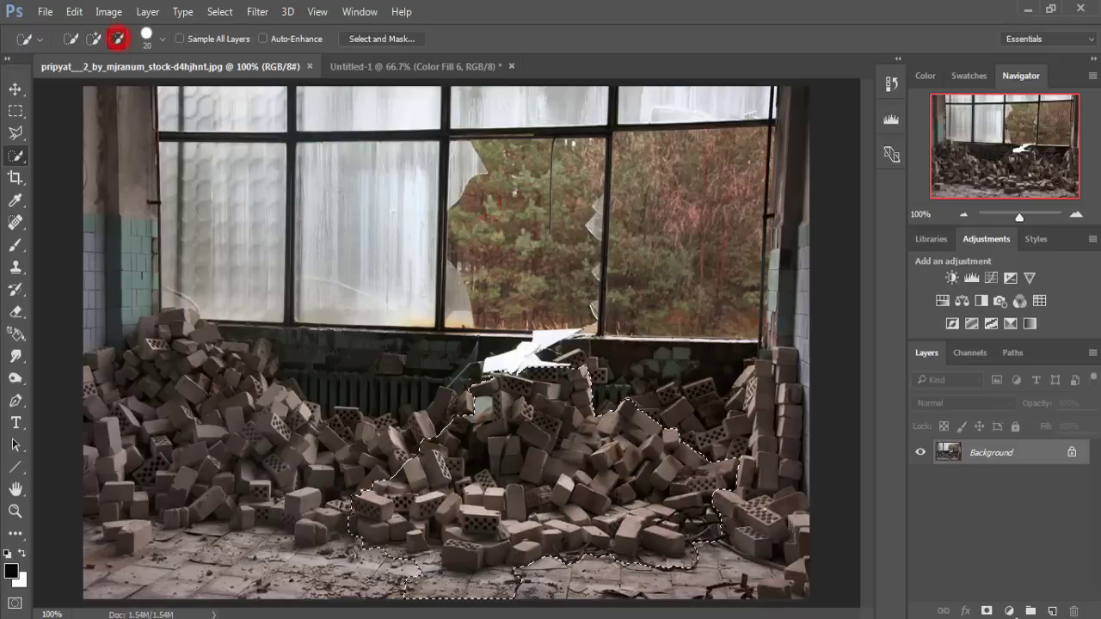
left_click_drag(356, 561, 404, 578)
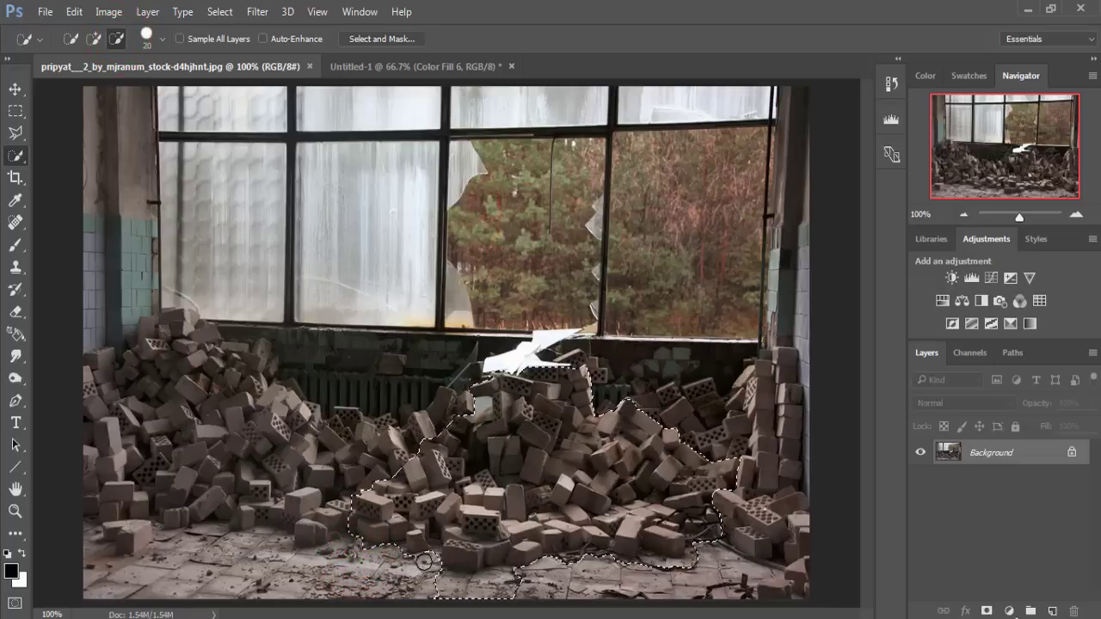
left_click_drag(463, 578, 521, 589)
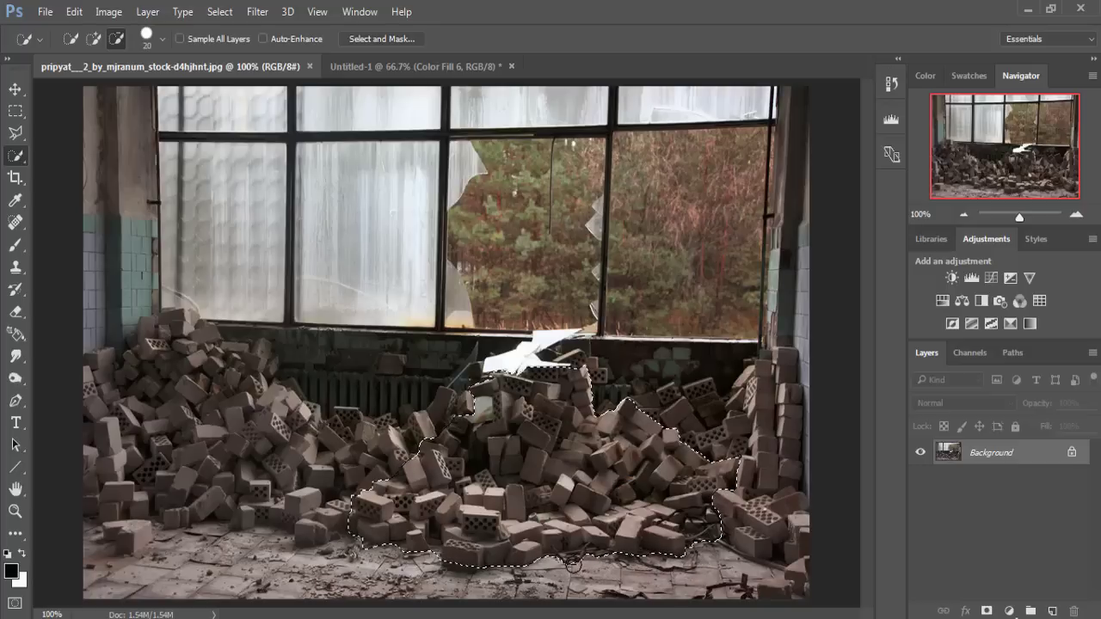
left_click_drag(570, 560, 601, 561)
Drag the selected bricks into the composite as Layer 7 and position them in the lower-left street.
left_click(14, 89)
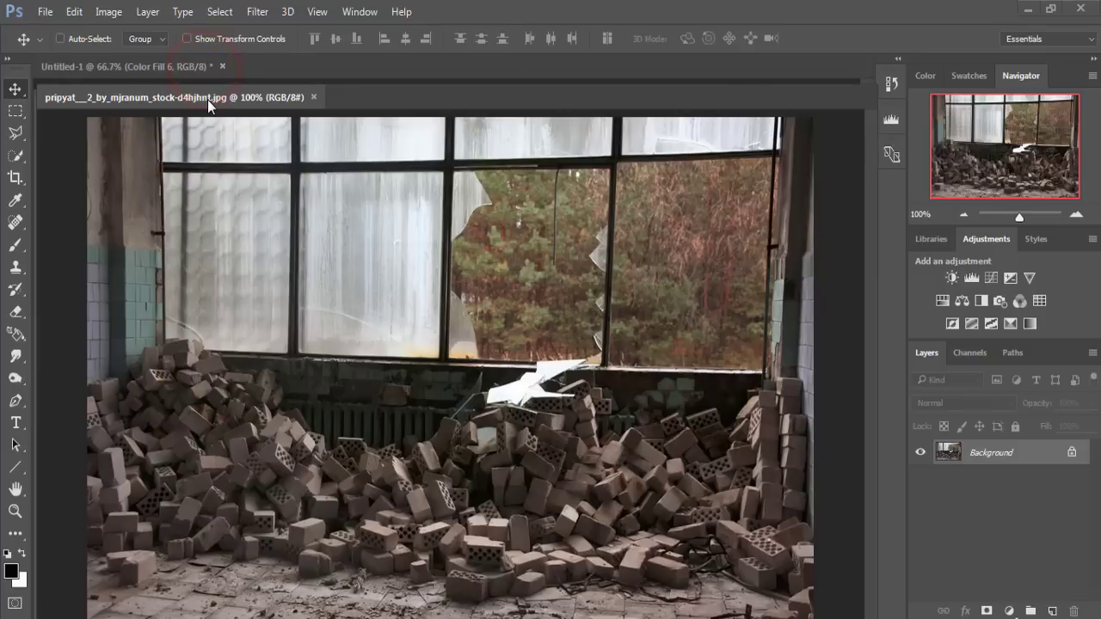
left_click_drag(207, 74, 200, 100)
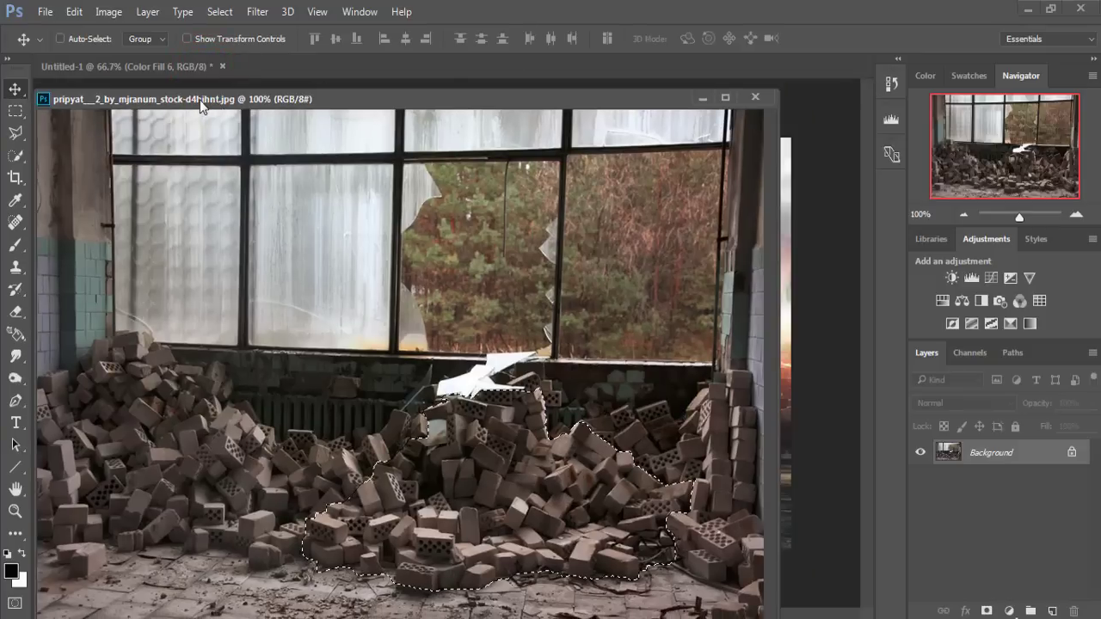
left_click_drag(281, 111, 568, 116)
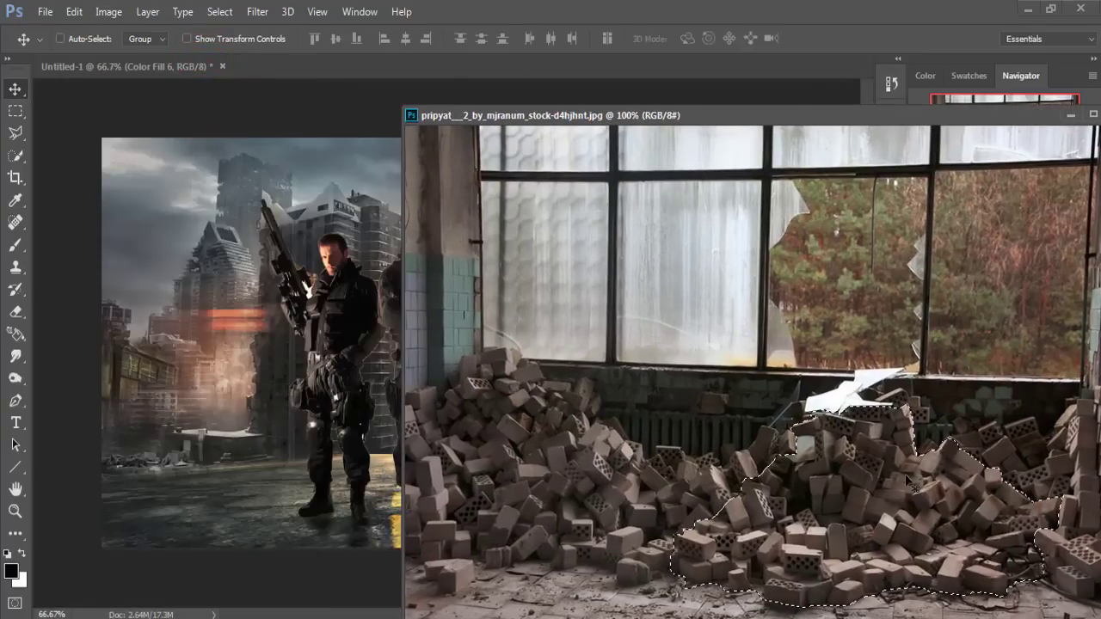
left_click_drag(910, 482, 200, 473)
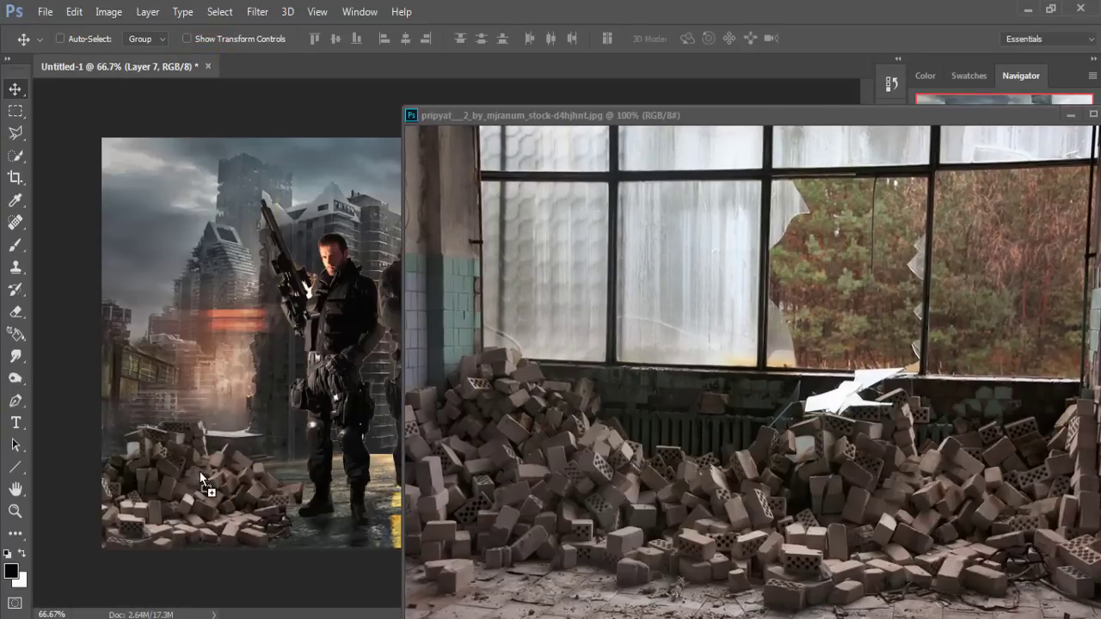
left_click(1071, 115)
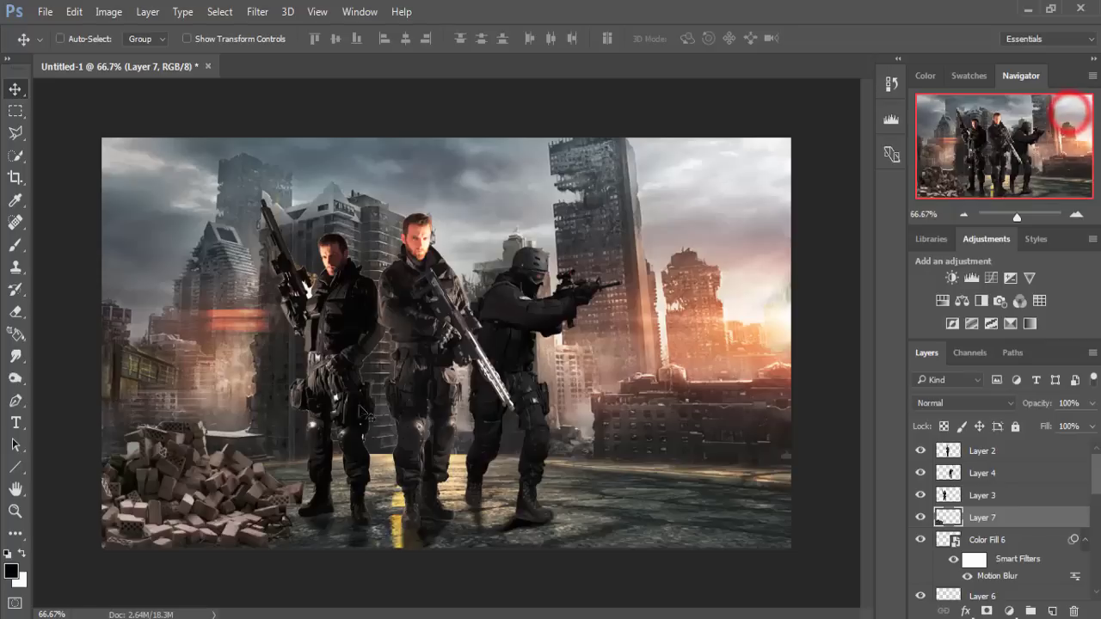
mouse_move(211, 488)
left_mouse_down()
mouse_move(215, 434)
mouse_move(199, 487)
mouse_move(213, 498)
left_mouse_up()
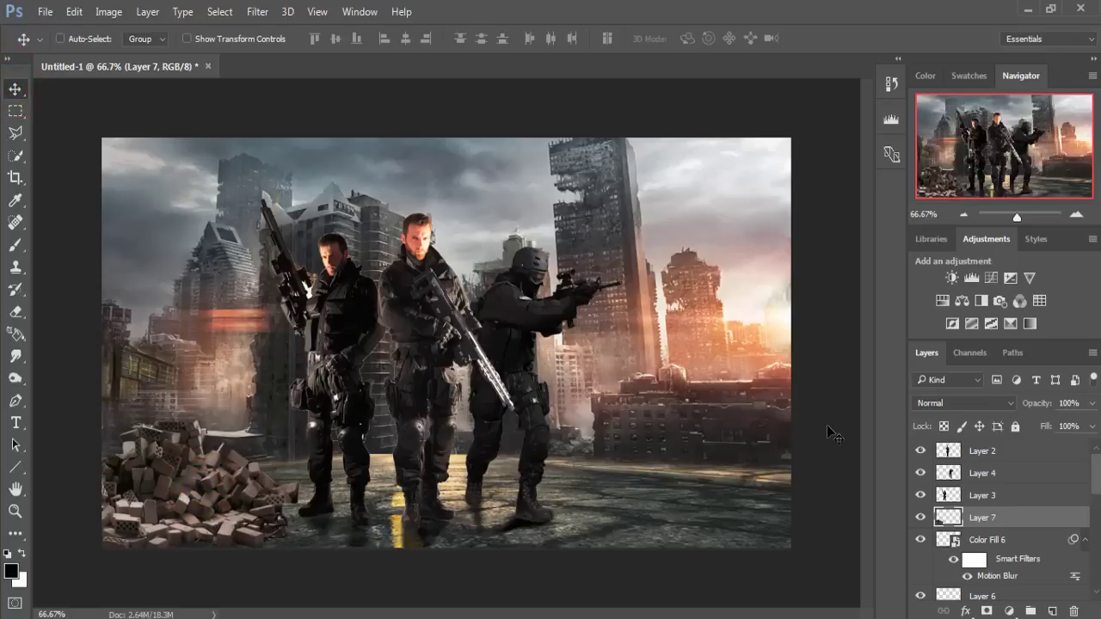
Select soldier Layers 2, 4 and 3 and merge them into one Layer 2.
left_click(995, 455)
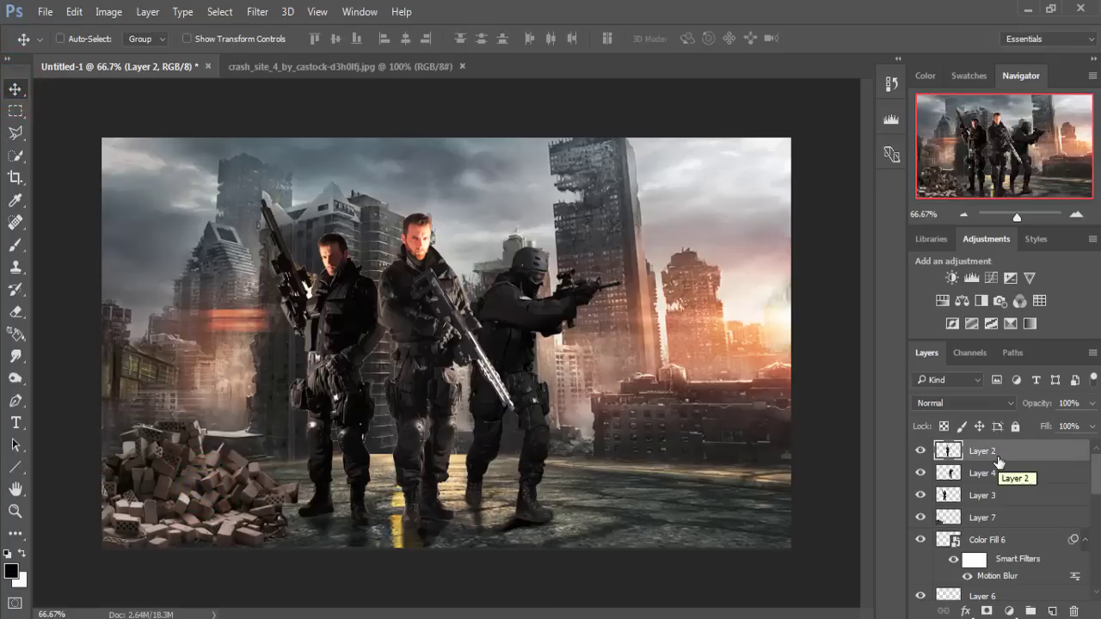
left_click(995, 497, "shift")
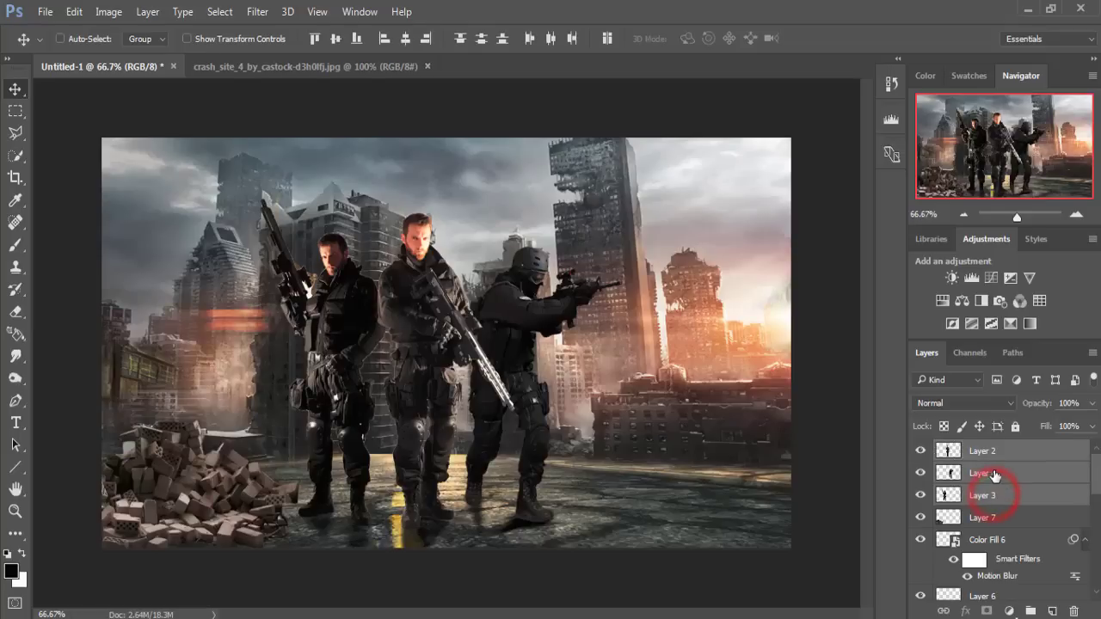
right_click(993, 454)
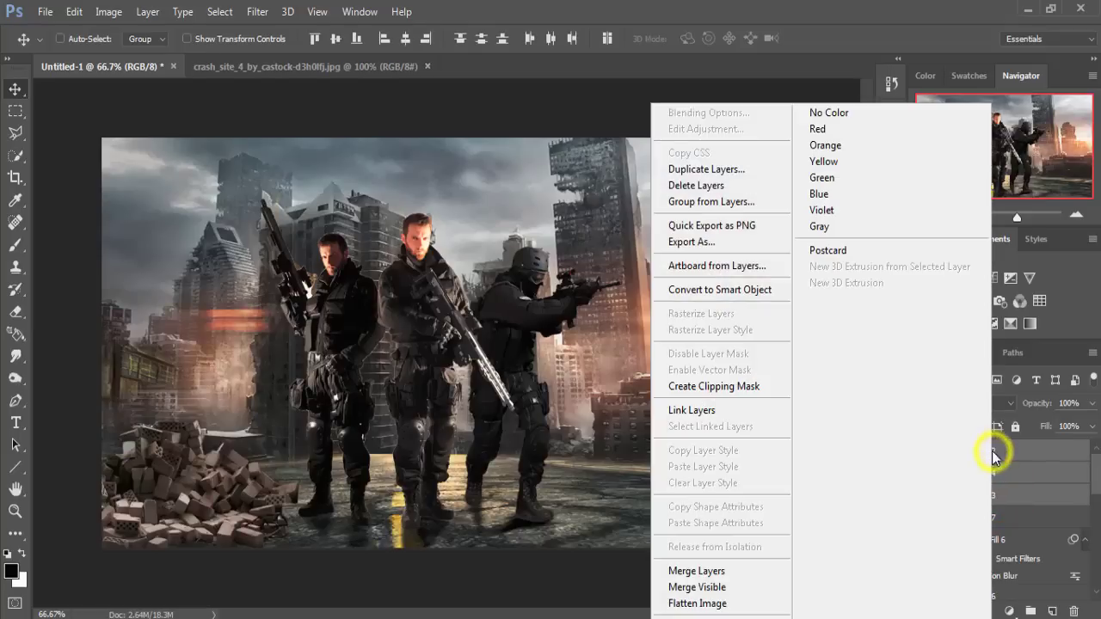
left_click(728, 572)
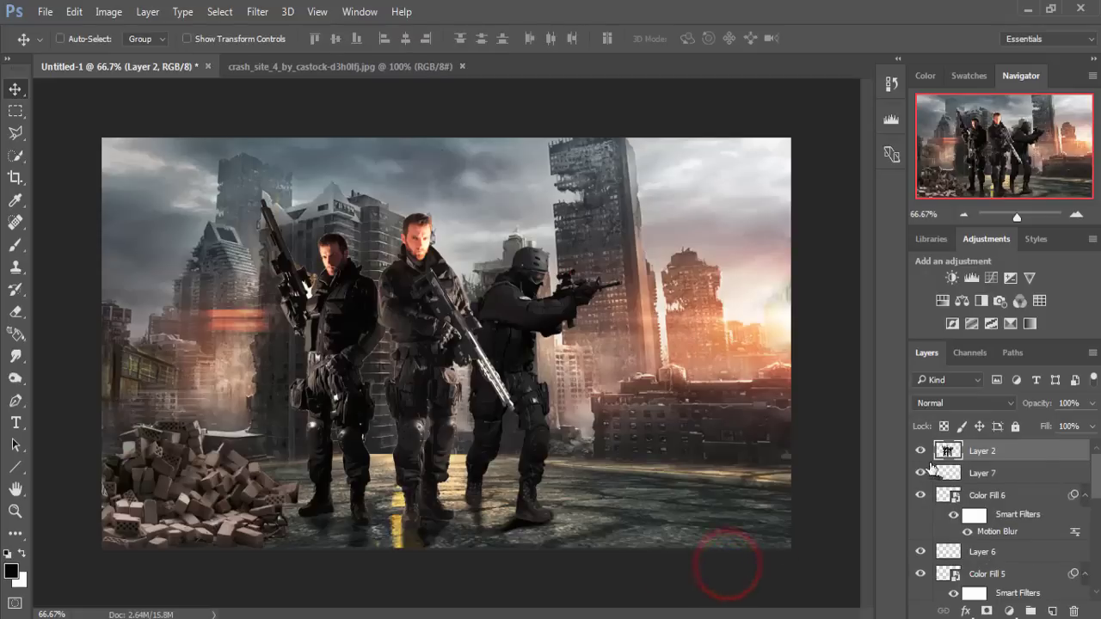
left_click(258, 12)
In Camera Raw, warm the soldiers, set Blacks and Shadows +100, Whites −100, Clarity +20.
left_click(278, 114)
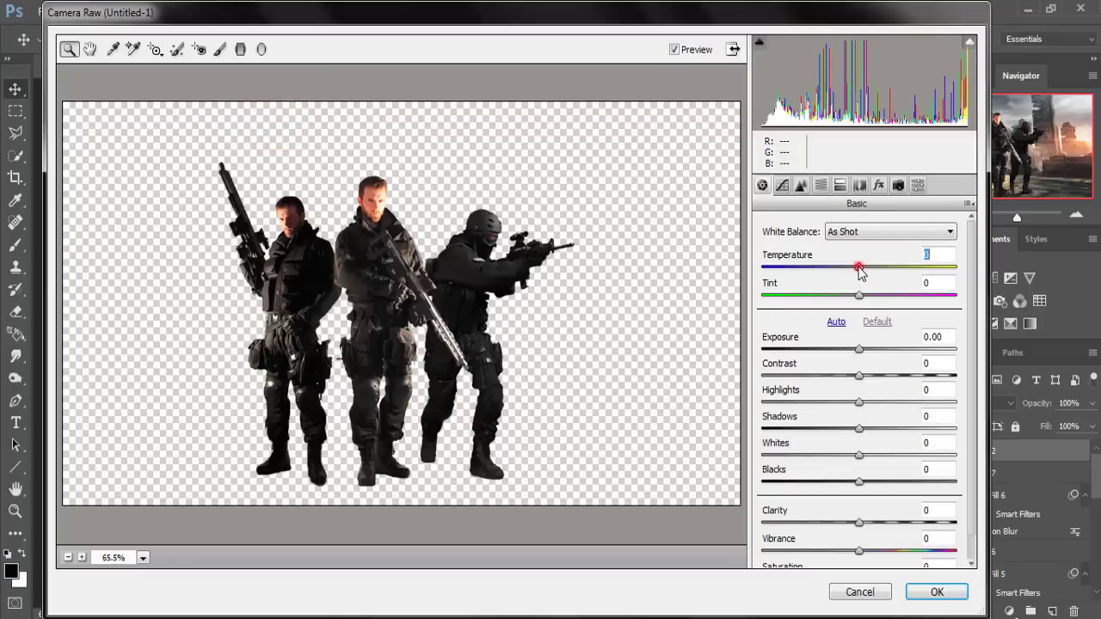
mouse_move(858, 267)
left_mouse_down()
mouse_move(878, 276)
mouse_move(840, 299)
mouse_move(870, 303)
left_mouse_up()
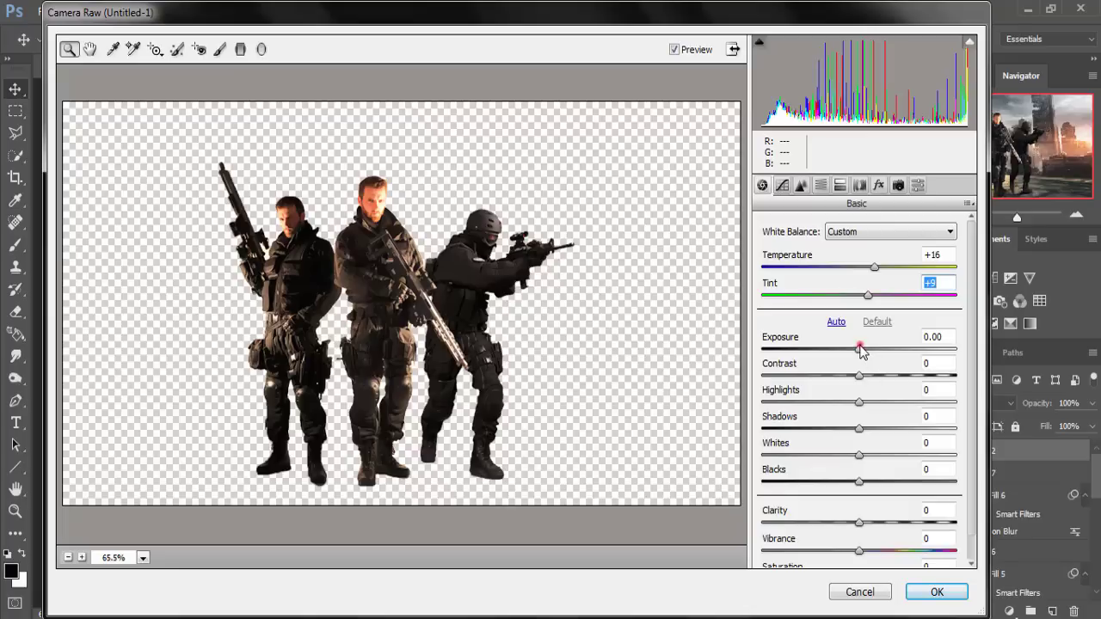
left_click_drag(861, 349, 864, 351)
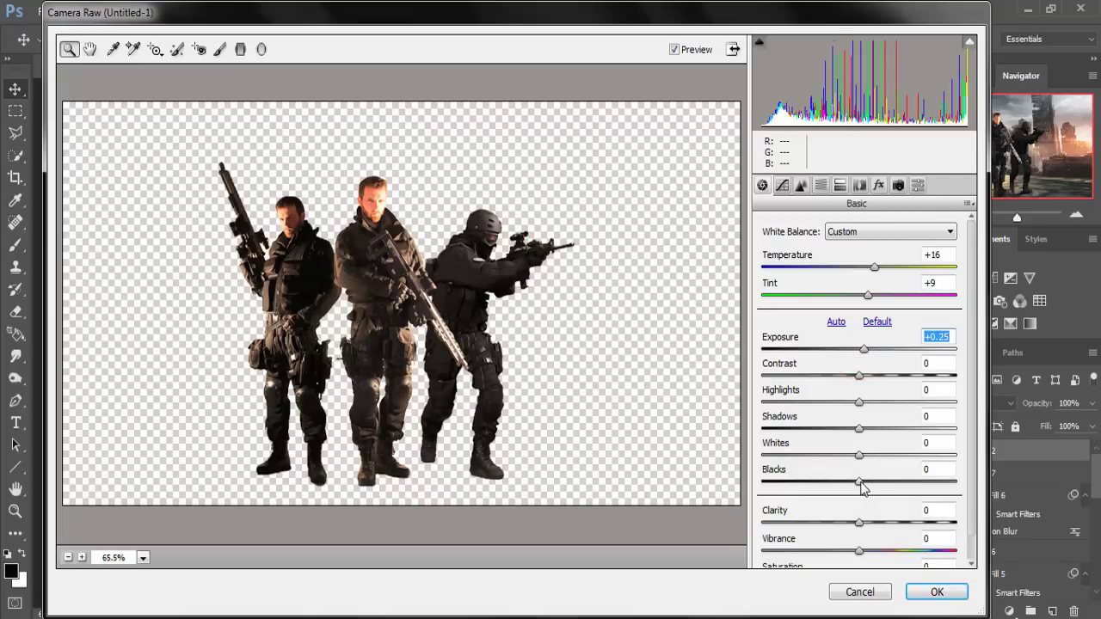
left_click_drag(860, 482, 971, 488)
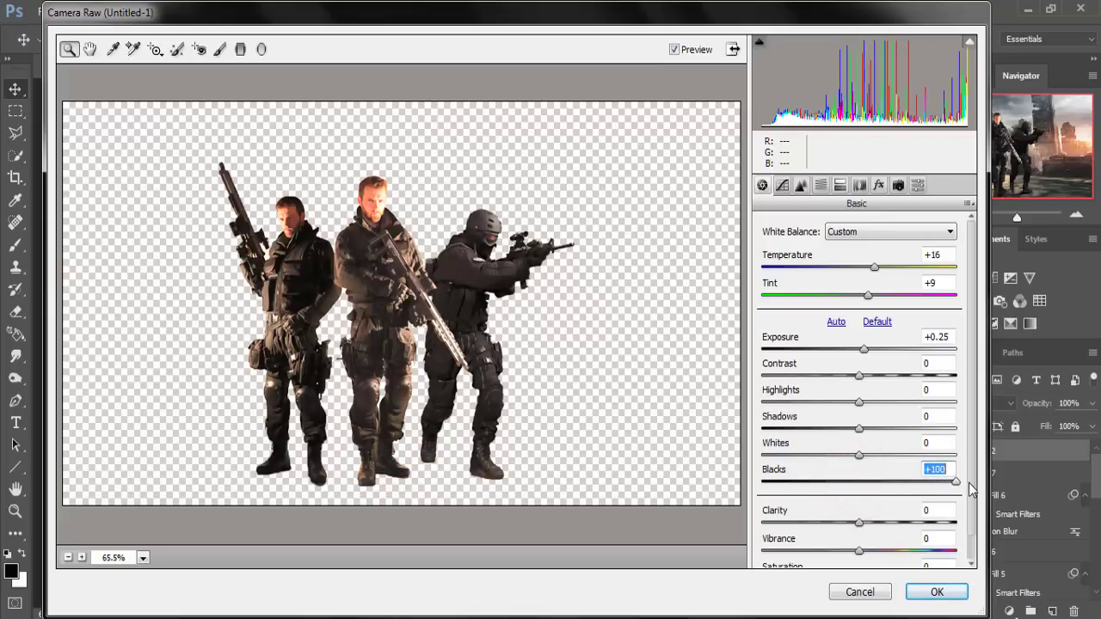
left_click_drag(859, 428, 938, 441)
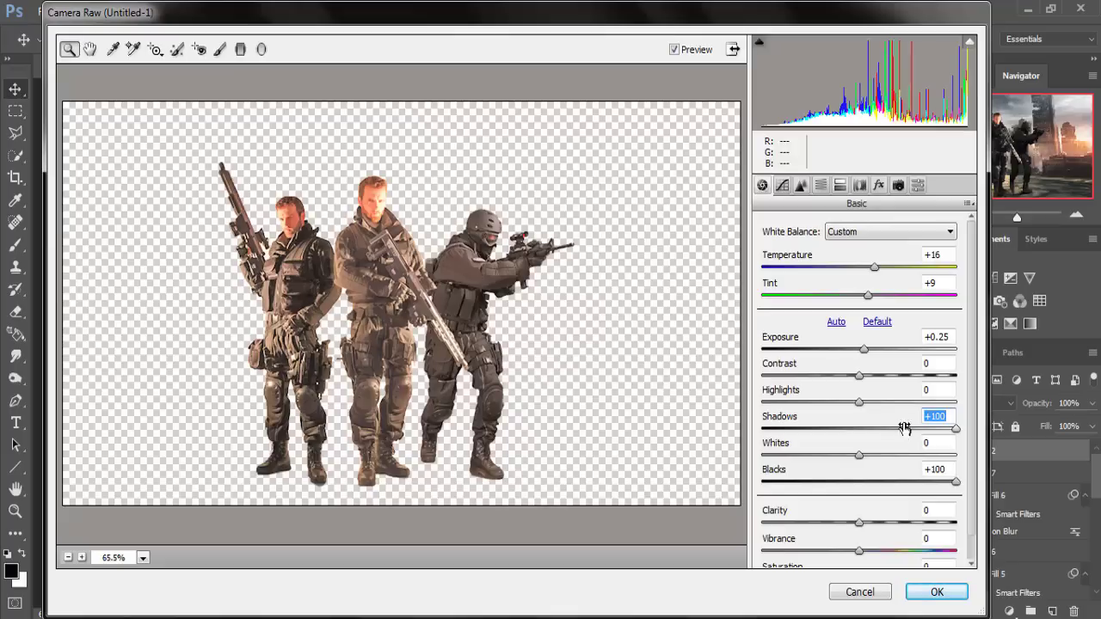
left_click_drag(861, 462, 759, 465)
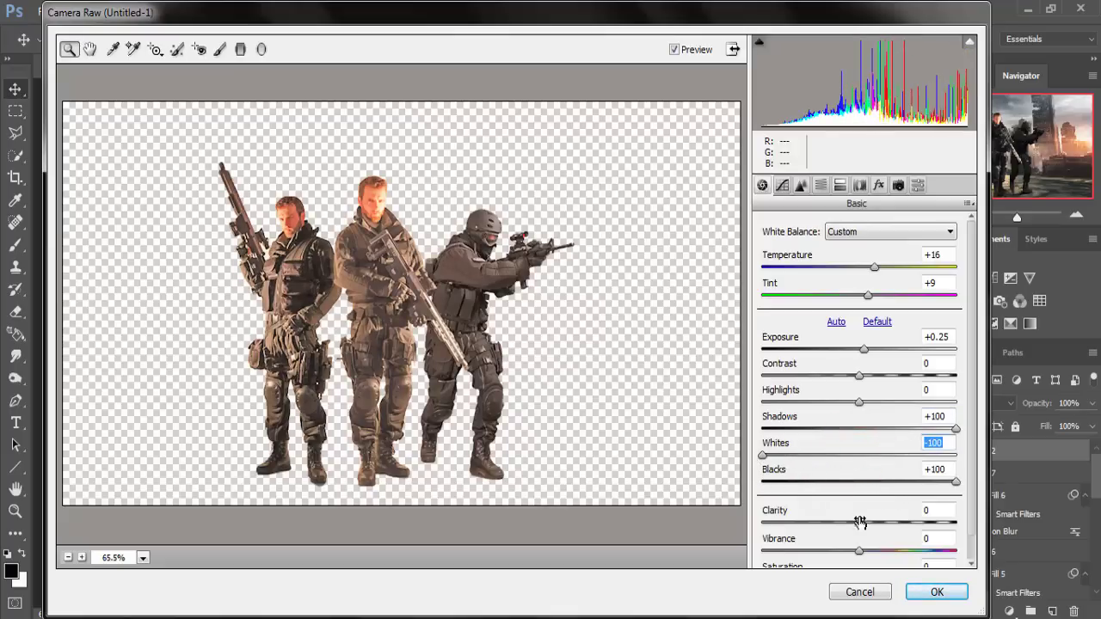
left_click_drag(858, 522, 878, 526)
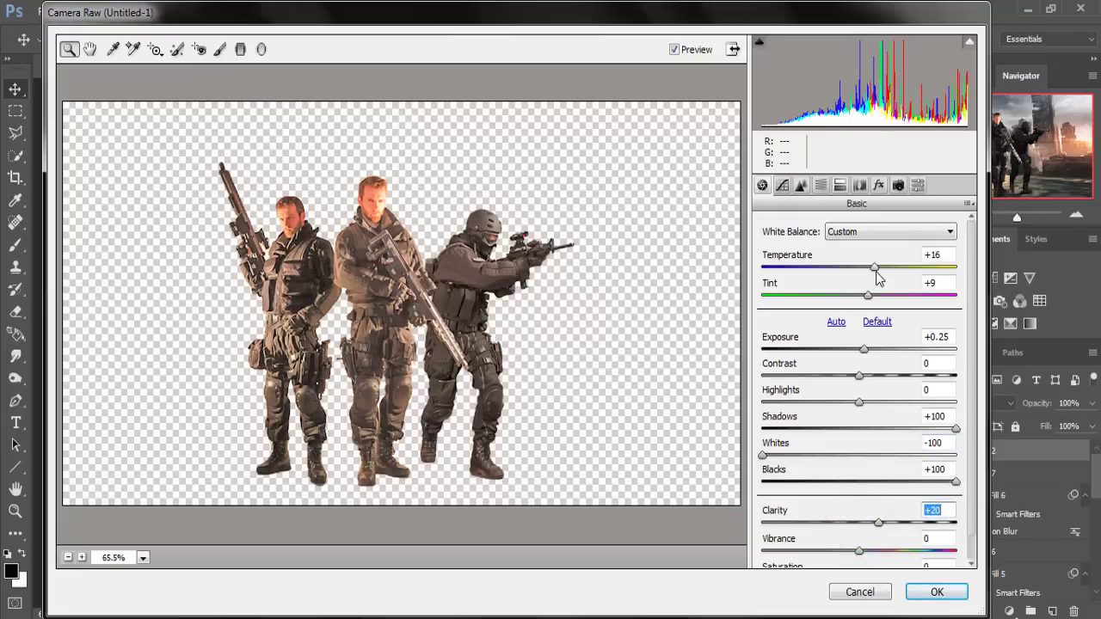
Fine-tune Temperature to +8 and Exposure to +0.15.
left_click_drag(875, 268, 862, 270)
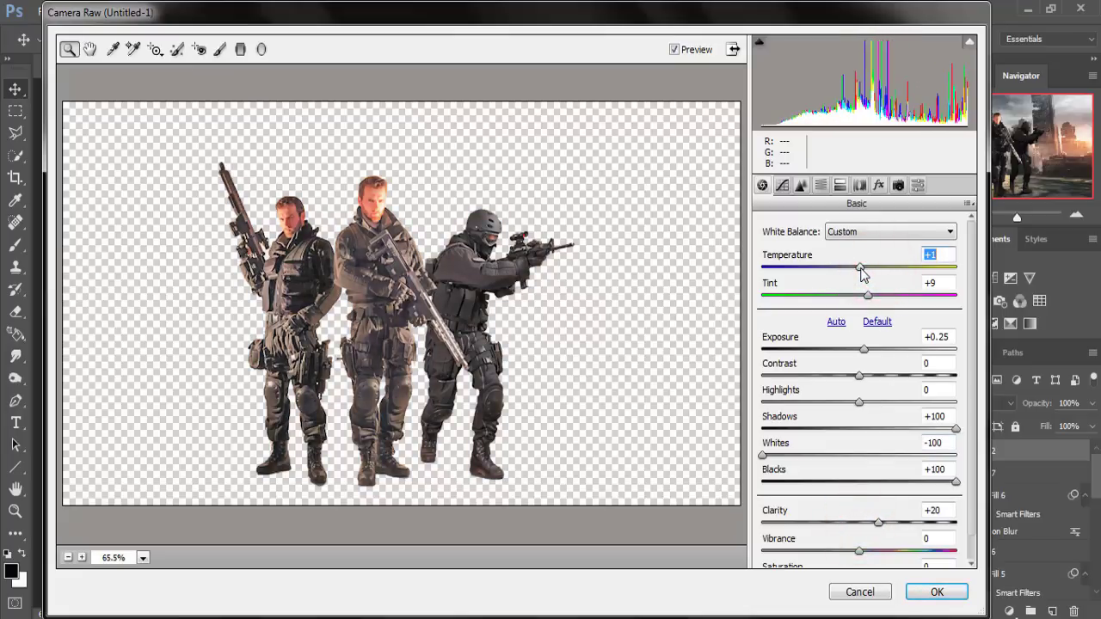
left_click_drag(862, 272, 867, 269)
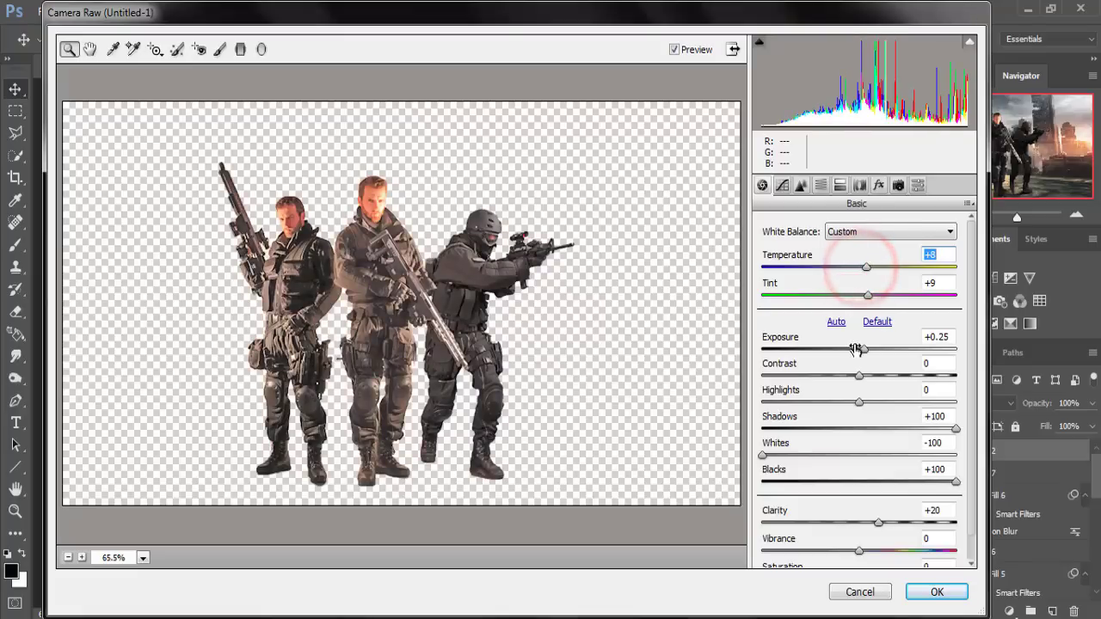
left_click_drag(863, 350, 857, 353)
left_click_drag(856, 352, 863, 354)
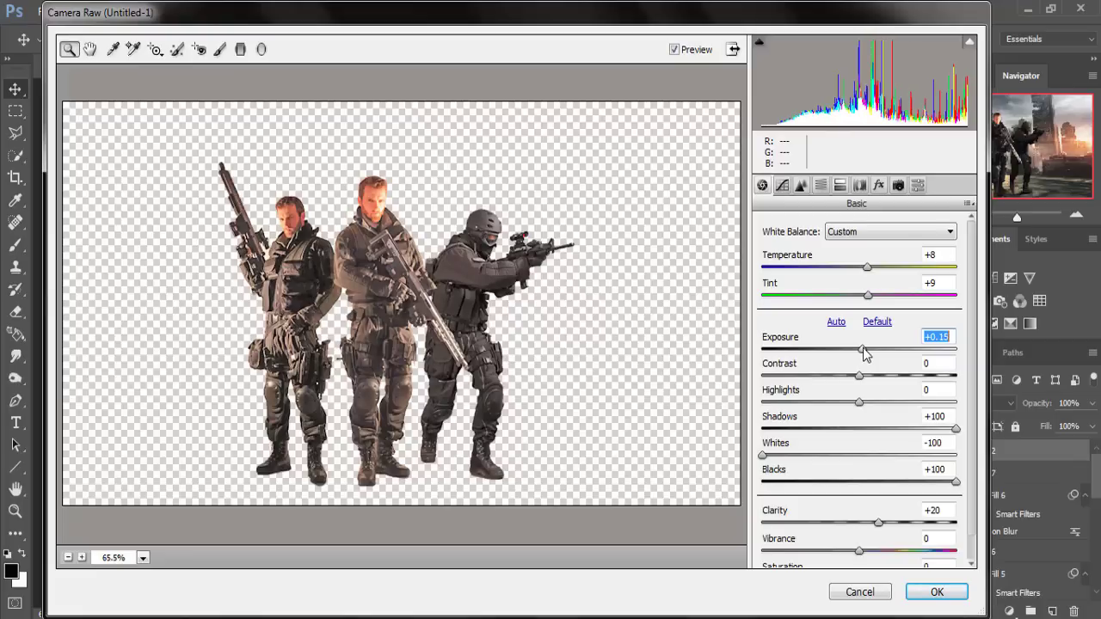
left_click(781, 189)
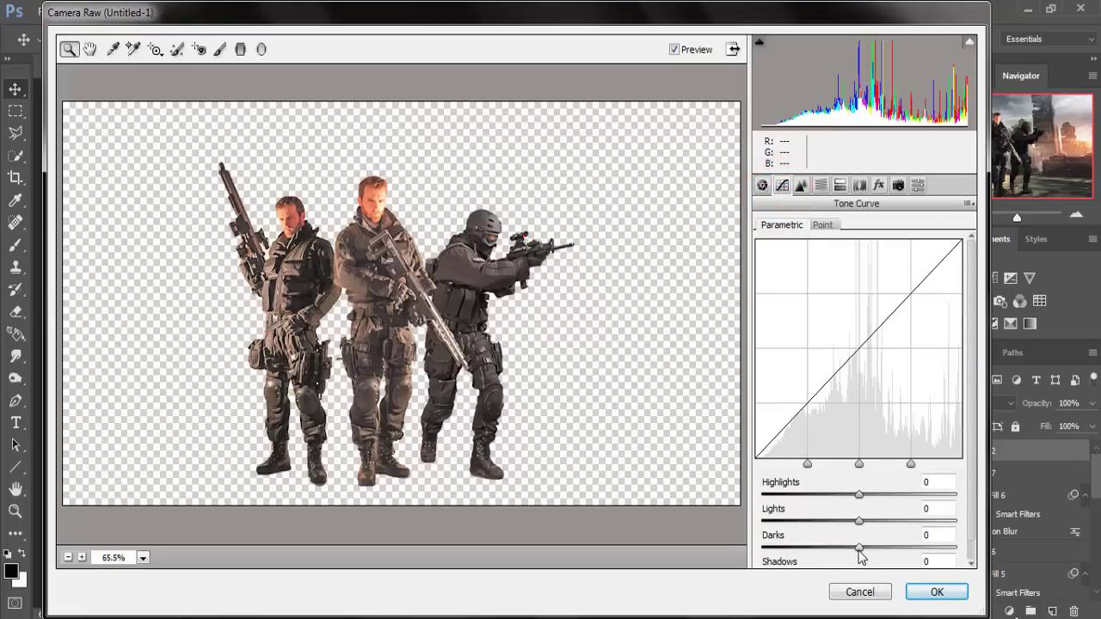
Set the soldiers' Parametric curve to Darks +32, Lights +8, Shadows +7 and apply Camera Raw.
left_click_drag(859, 548, 889, 548)
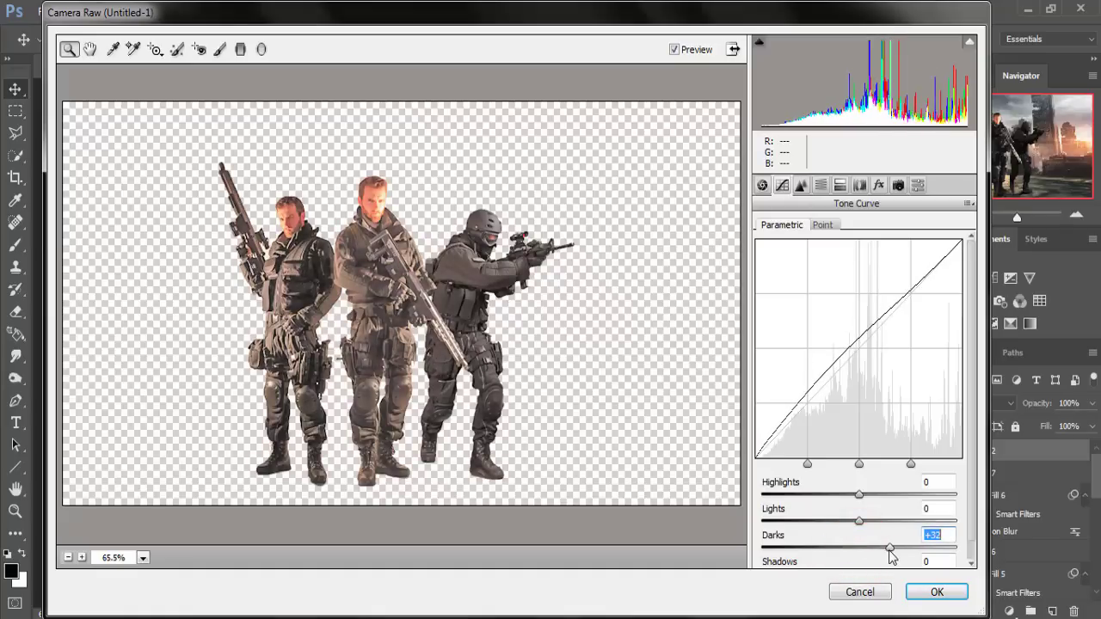
left_click_drag(862, 522, 869, 521)
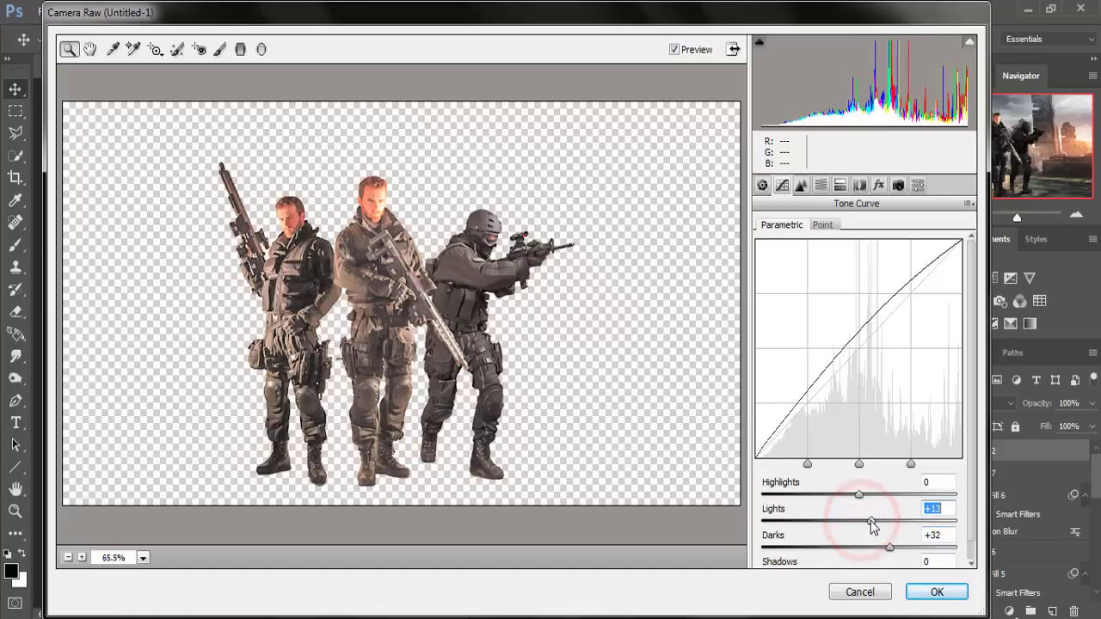
left_click(970, 462)
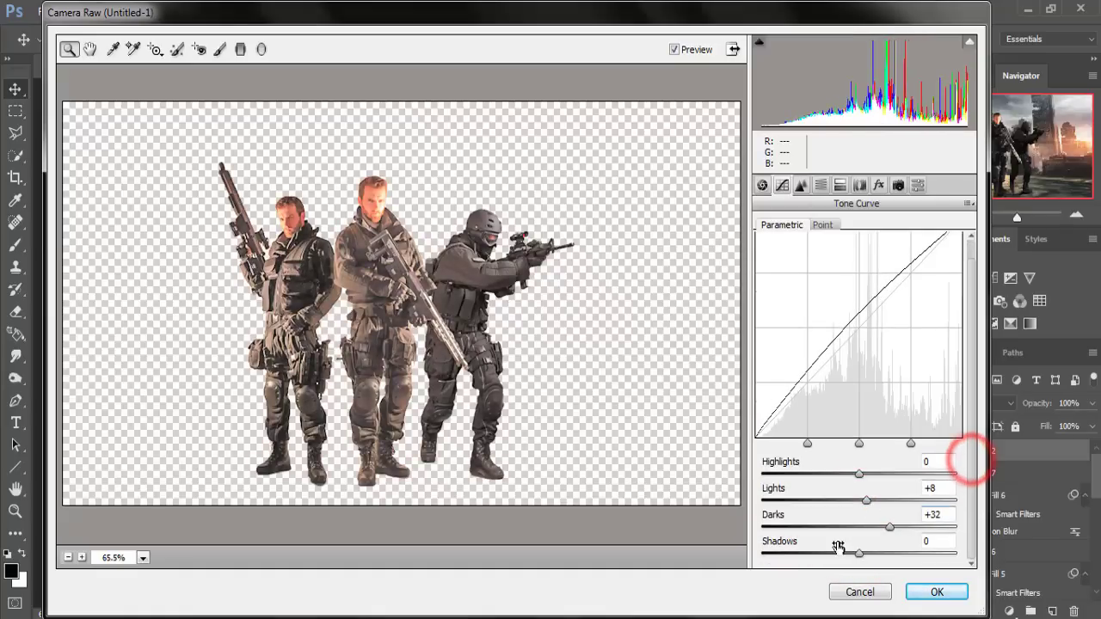
left_click_drag(859, 554, 865, 554)
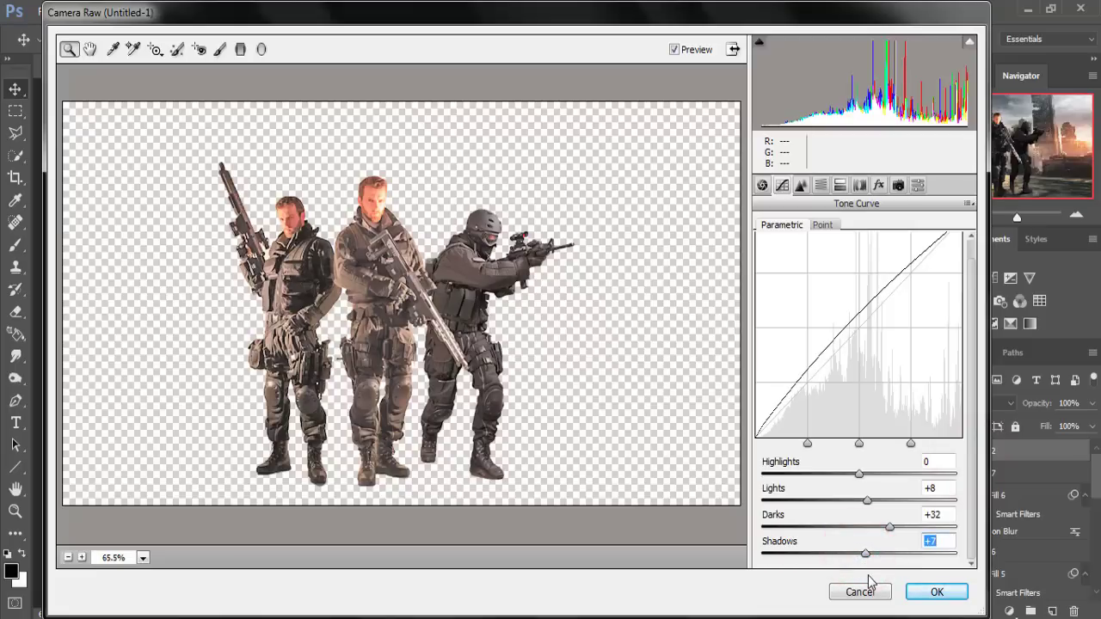
left_click(931, 592)
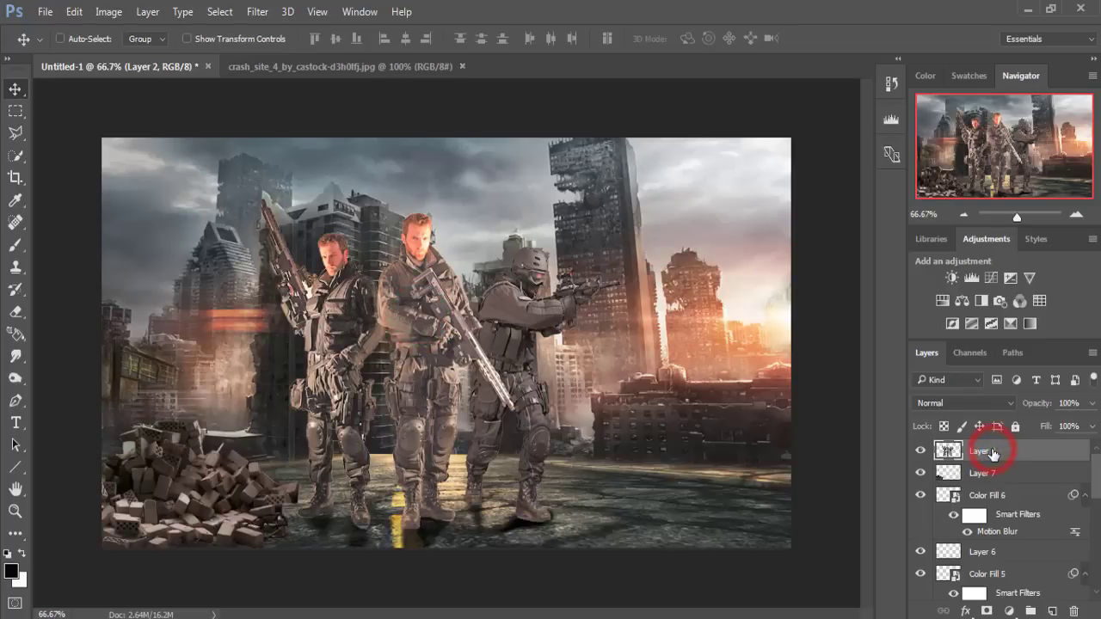
Add a new empty Layer 8 and move it just above Layer 5, below Layer 1.
left_click(1008, 497)
left_click(1053, 610)
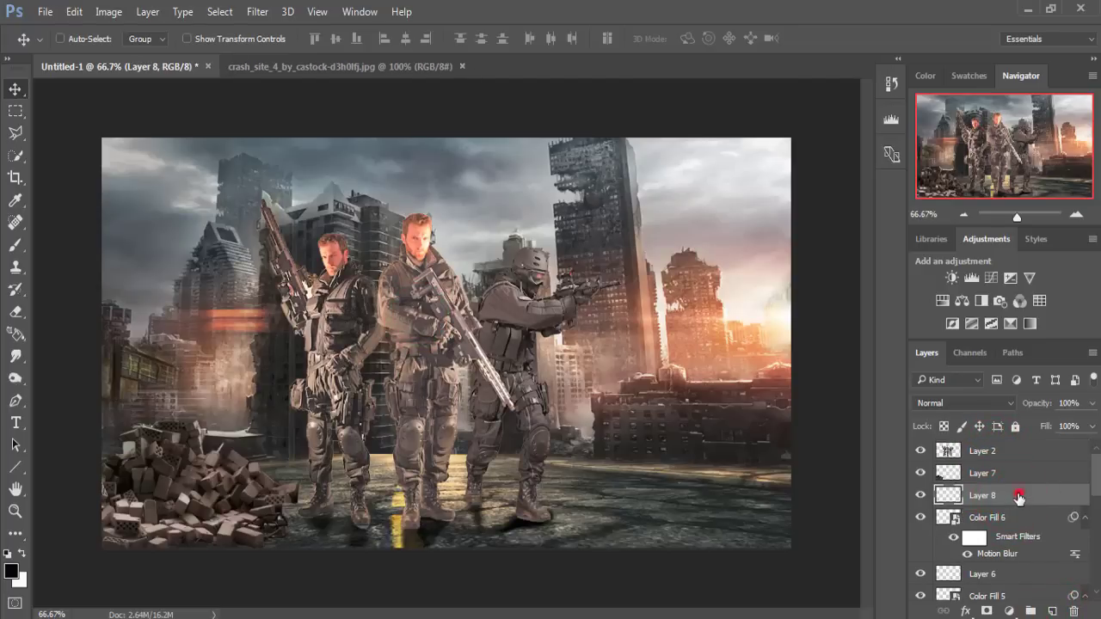
left_click_drag(1095, 482, 1095, 559)
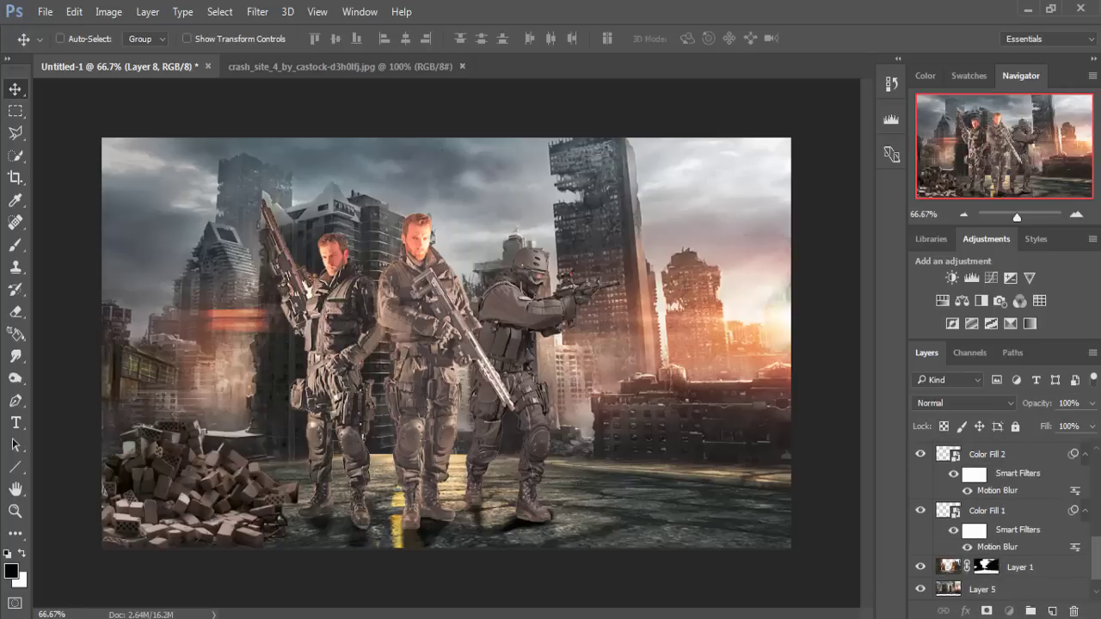
left_click_drag(1019, 545, 1026, 549)
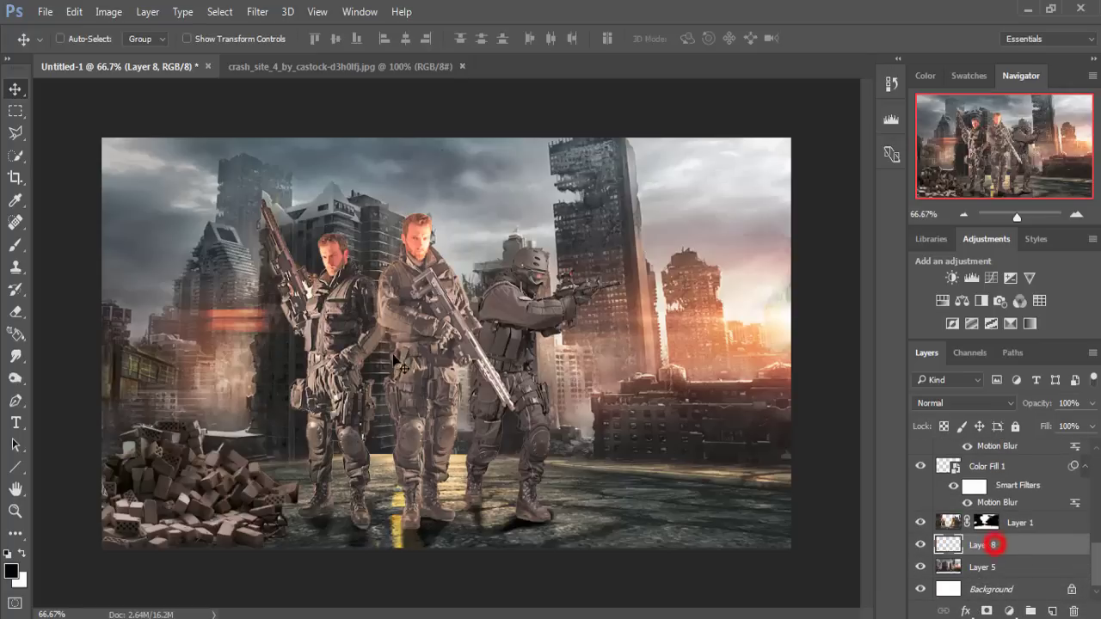
Paint a soft white glow behind the soldiers with a large 1000px brush.
left_click(15, 245)
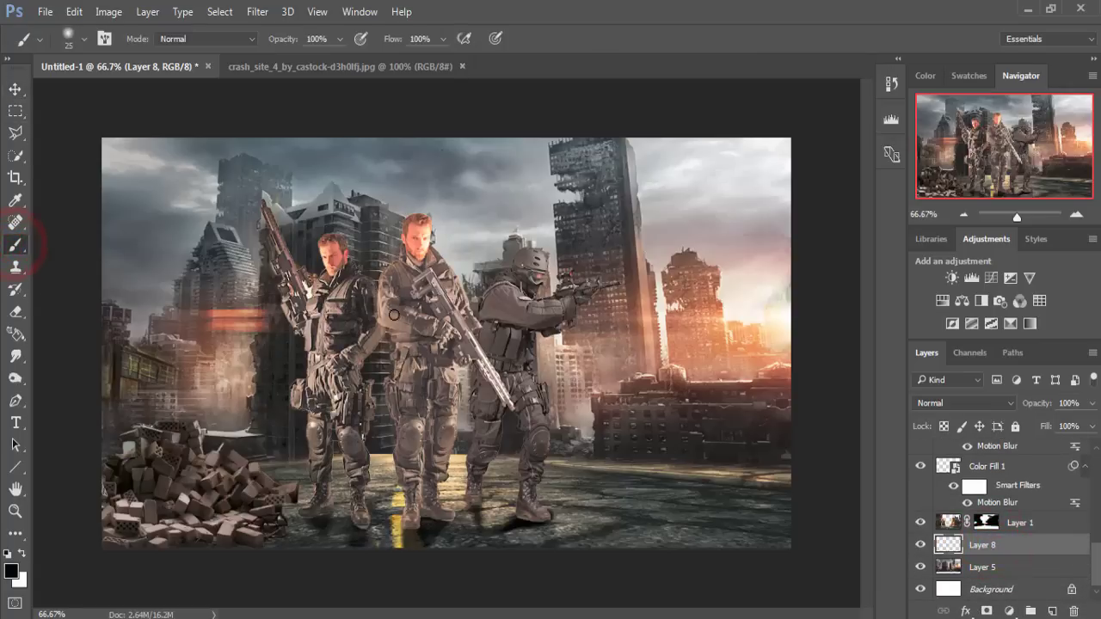
left_click(23, 554)
key("bracketright")
key("bracketright")
key("bracketright")
left_click(415, 351)
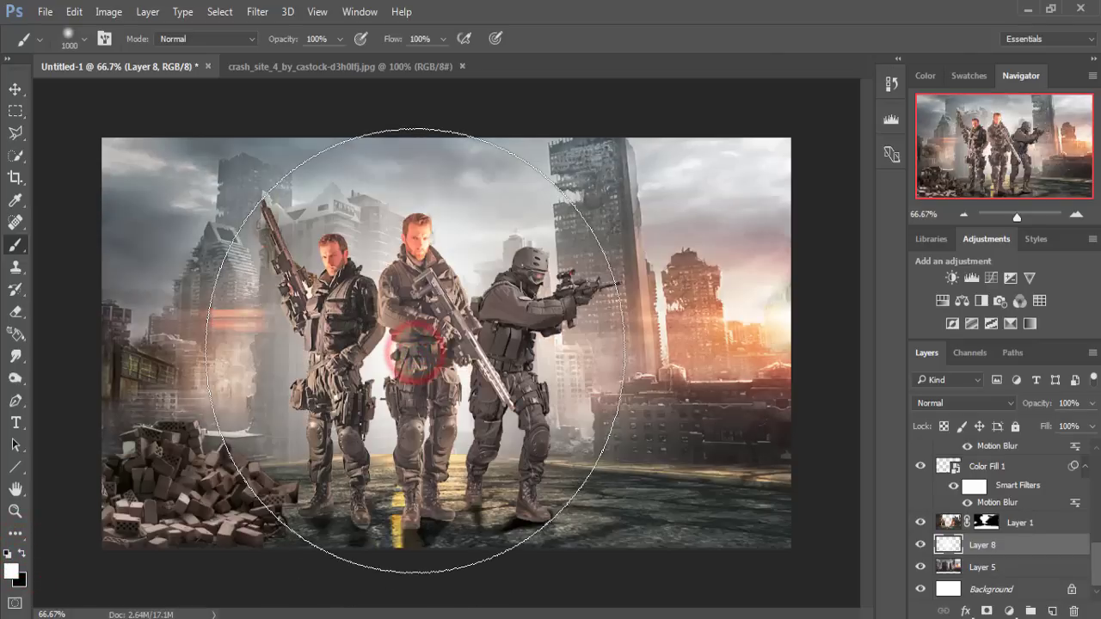
Set Layer 8's opacity to 80% and bring the soldier layer back into view.
left_click(15, 88)
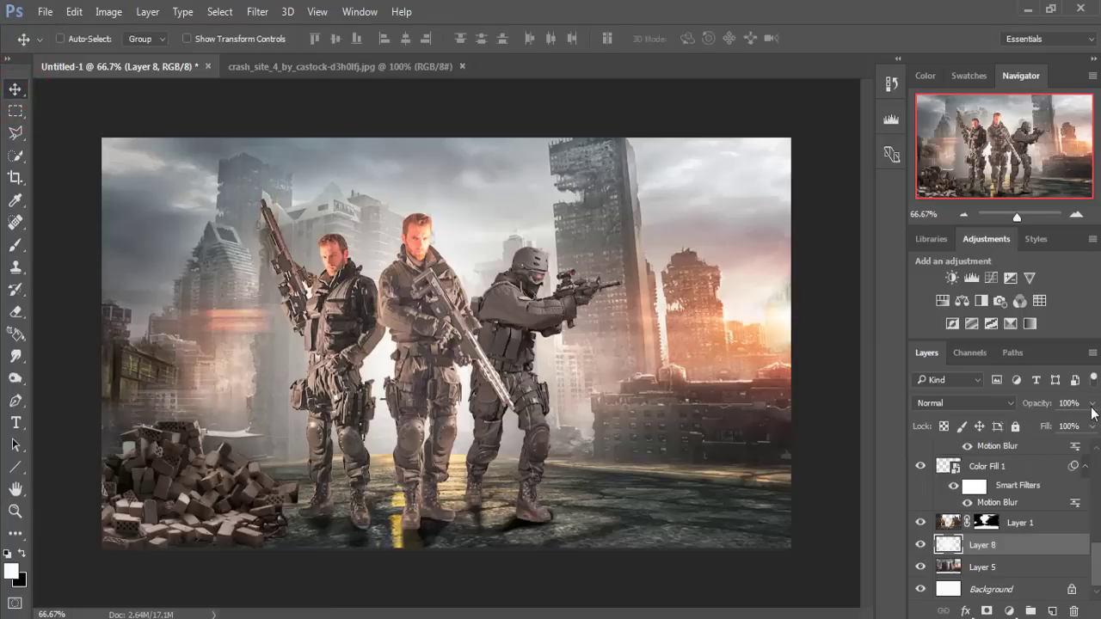
left_click(1092, 403)
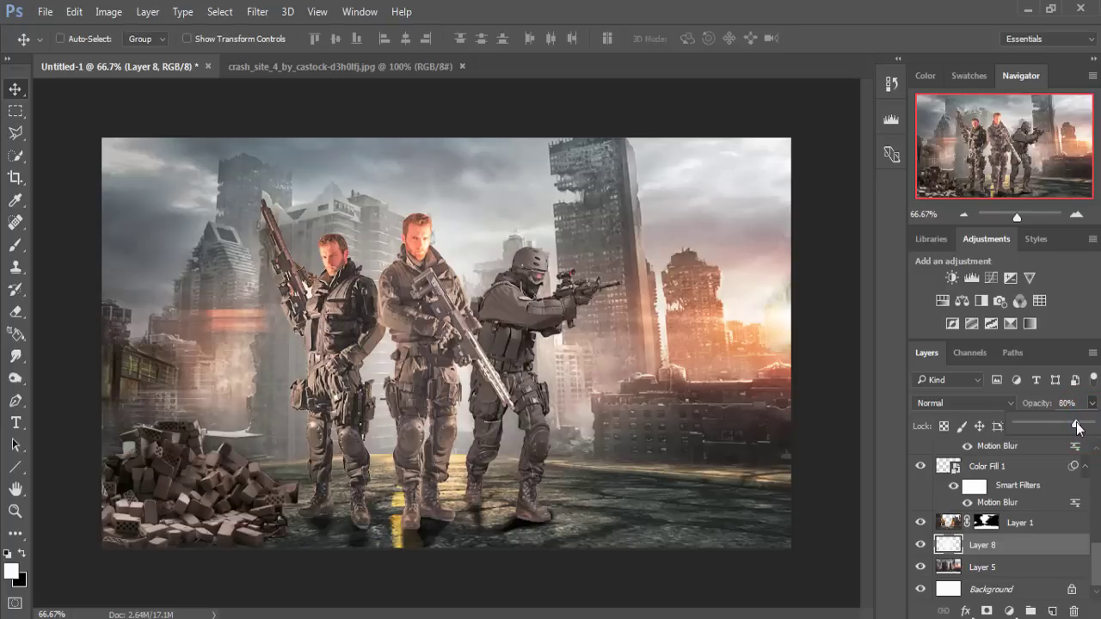
left_click(12, 90)
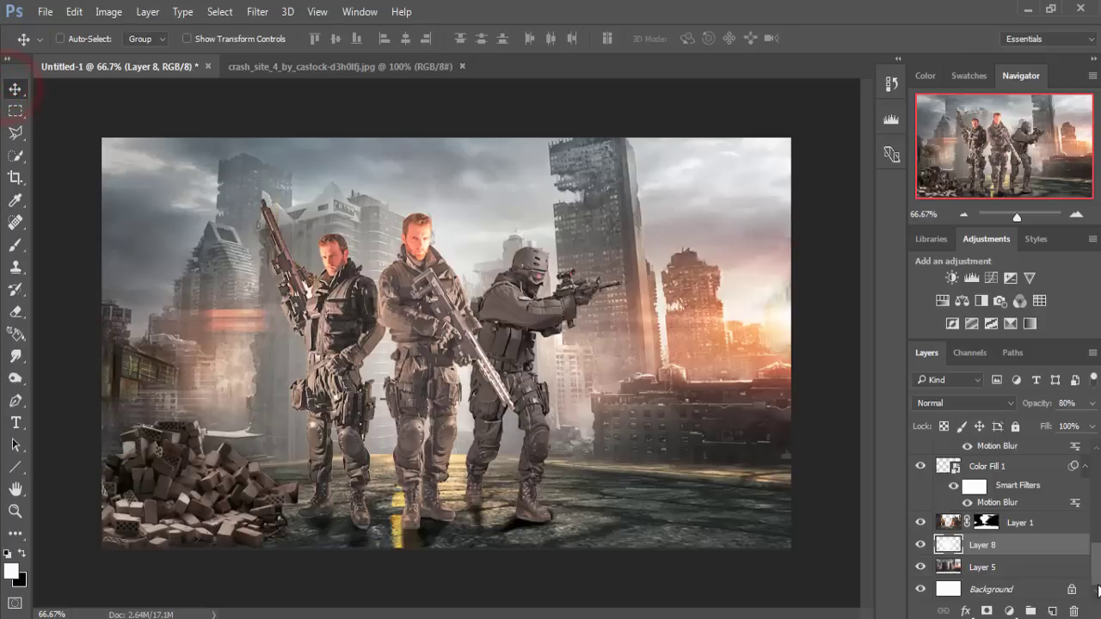
scroll(1086, 559, "up", 5)
left_click(1077, 575)
Select Layer 2, then rough-select the wrecked blue car in crash_site with Quick Selection.
left_click(1000, 456)
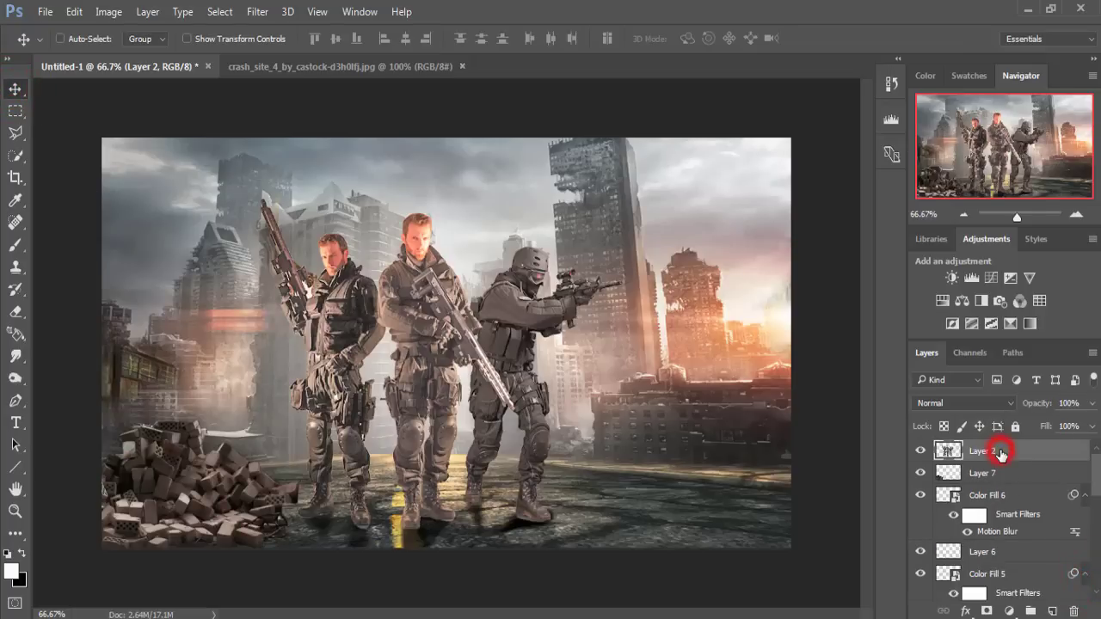
left_click(322, 67)
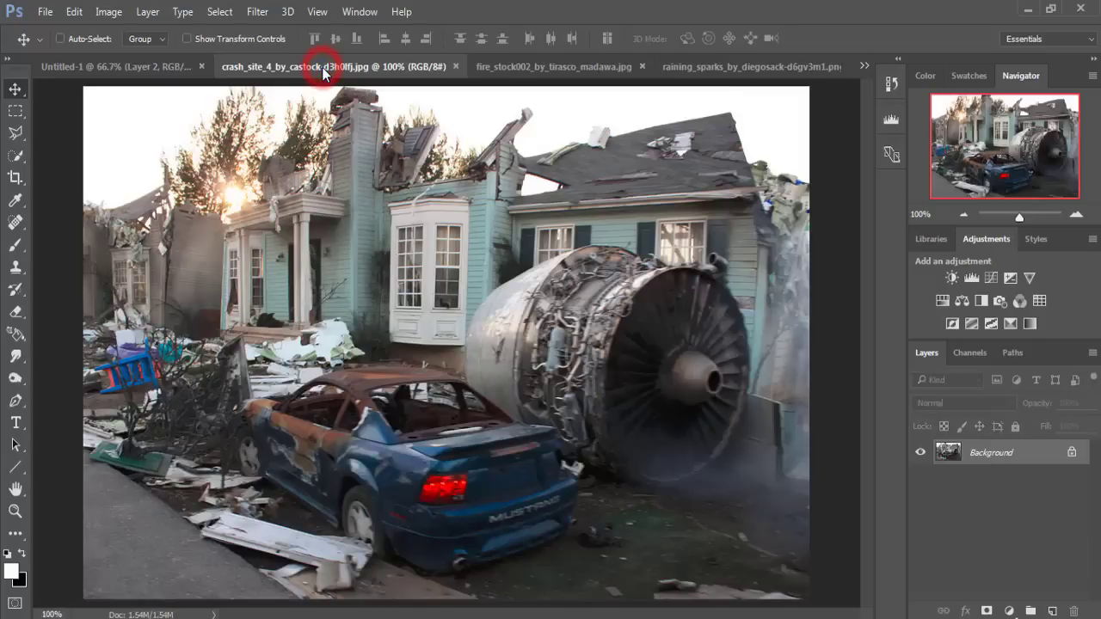
left_click(8, 154)
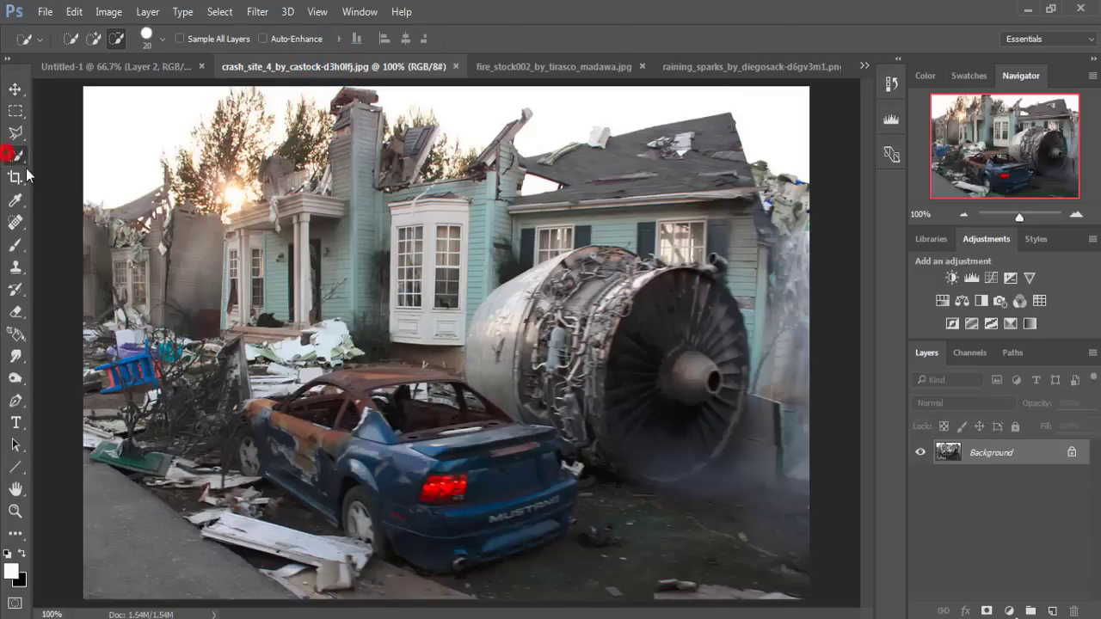
left_click(95, 38)
mouse_move(428, 387)
left_mouse_down()
mouse_move(256, 425)
mouse_move(329, 502)
mouse_move(495, 549)
mouse_move(546, 511)
mouse_move(553, 471)
left_mouse_up()
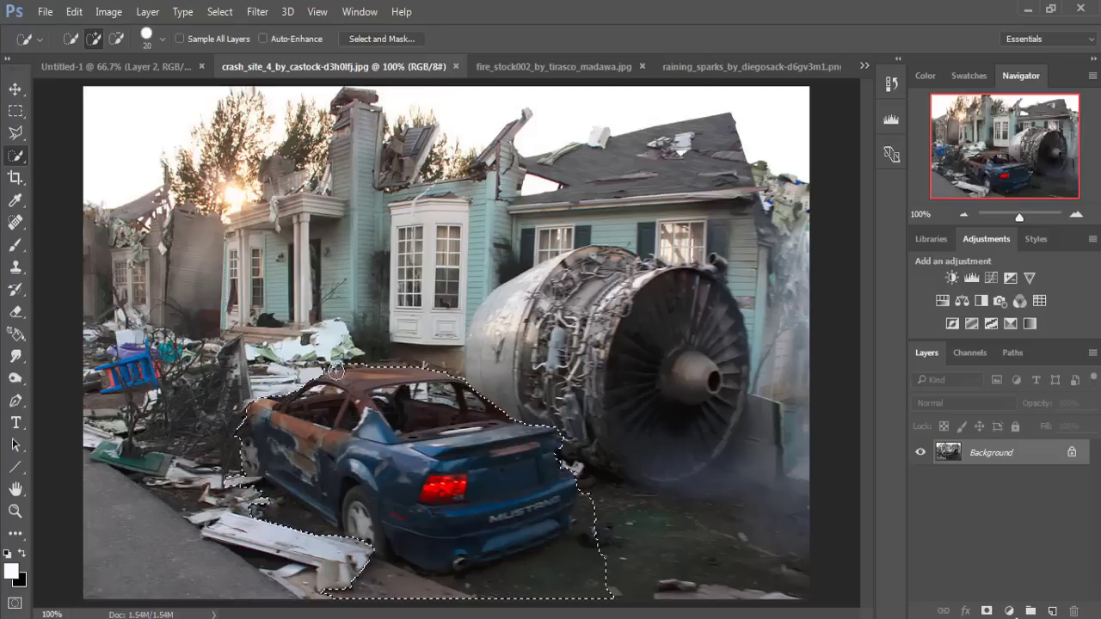
Refine the car selection: trim near the roof and rear bumper, add the bottom edge.
left_click(116, 38)
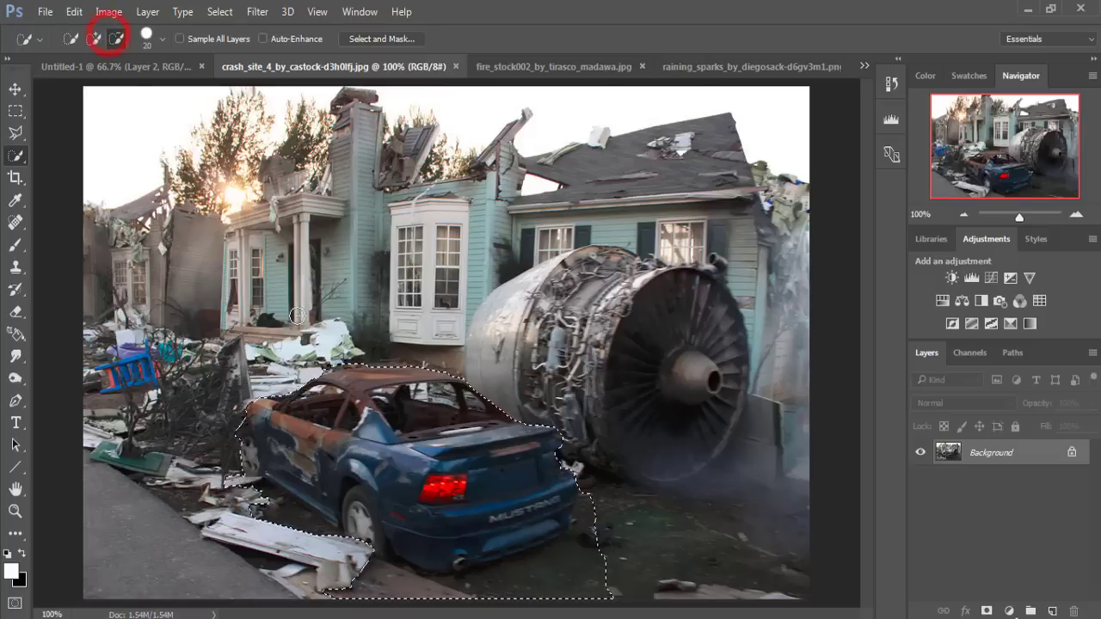
left_click(315, 361)
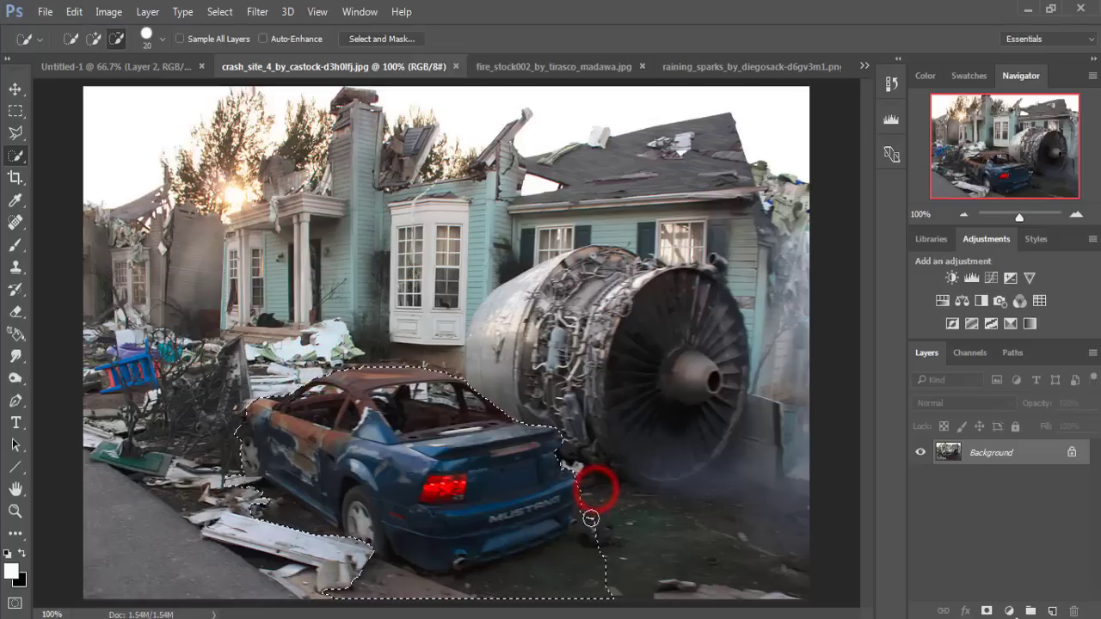
mouse_move(594, 495)
left_mouse_down()
mouse_move(585, 531)
mouse_move(488, 577)
mouse_move(425, 585)
mouse_move(339, 575)
mouse_move(300, 520)
mouse_move(266, 499)
left_mouse_up()
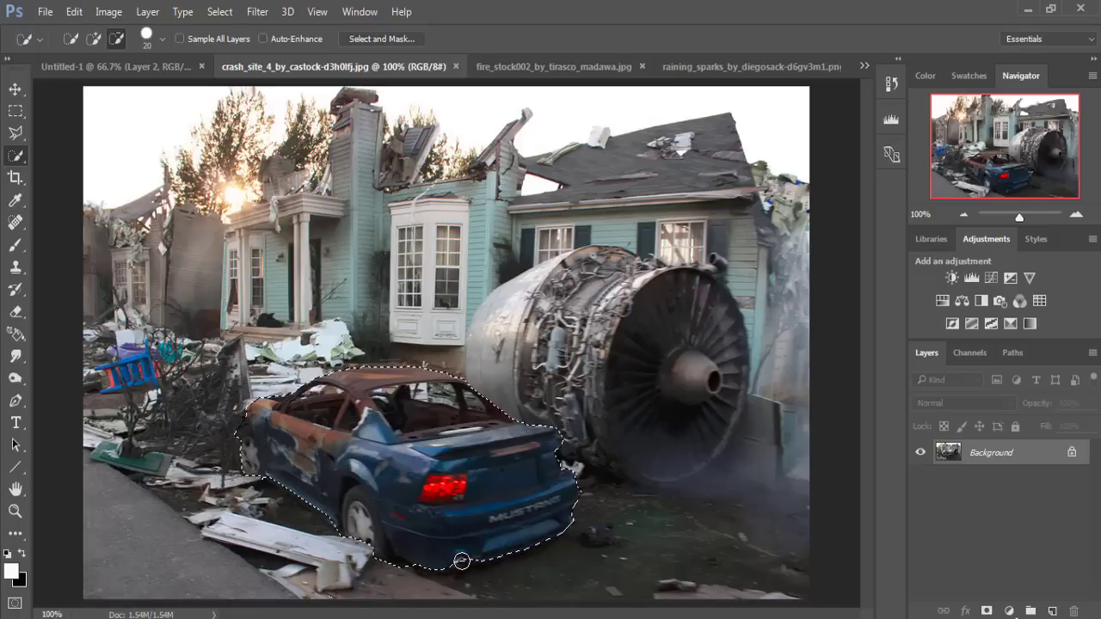
left_click(94, 39)
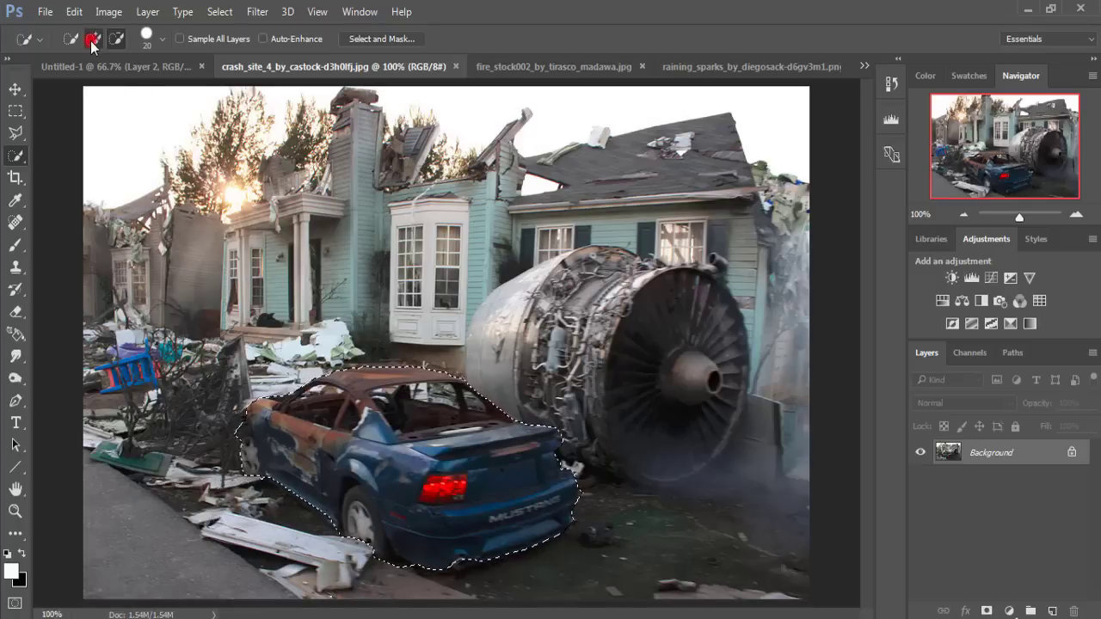
left_click(457, 559)
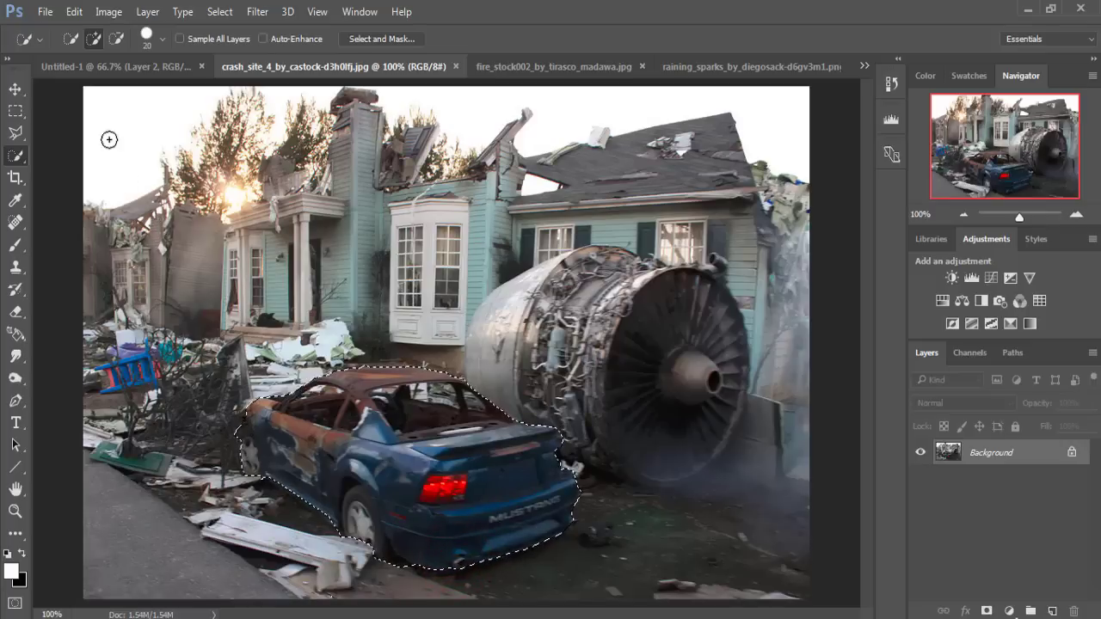
left_click(14, 89)
Bring the car into Untitled-1 right of the soldiers, close crash_site, and move Layer 9 below Color Fill 1.
mouse_move(268, 66)
left_mouse_down()
mouse_move(371, 162)
mouse_move(858, 203)
left_mouse_up()
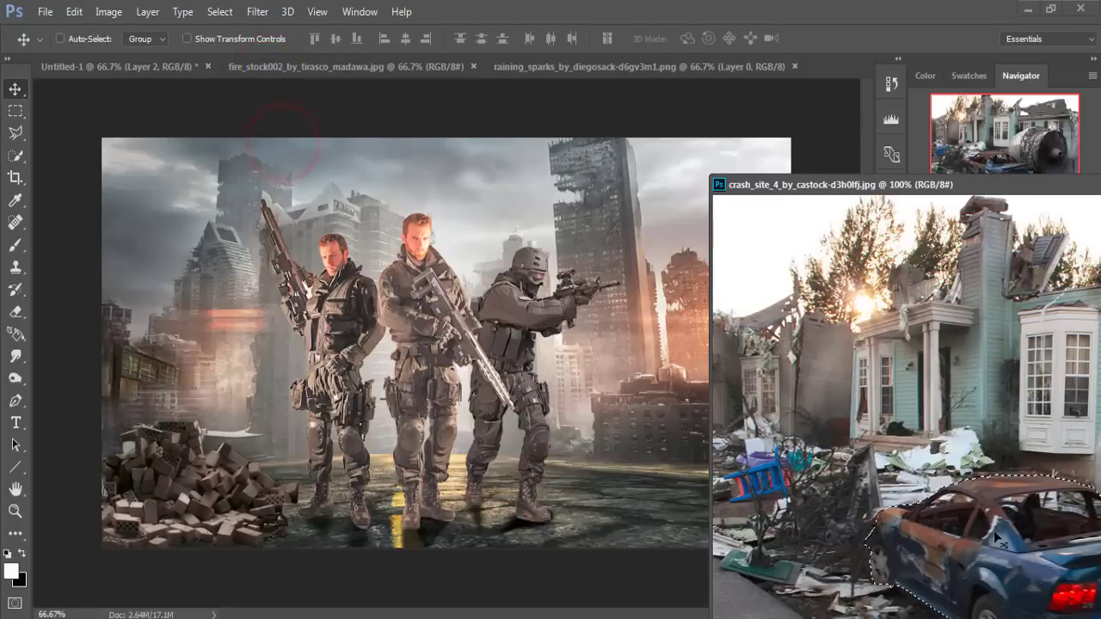
left_click_drag(996, 530, 621, 449)
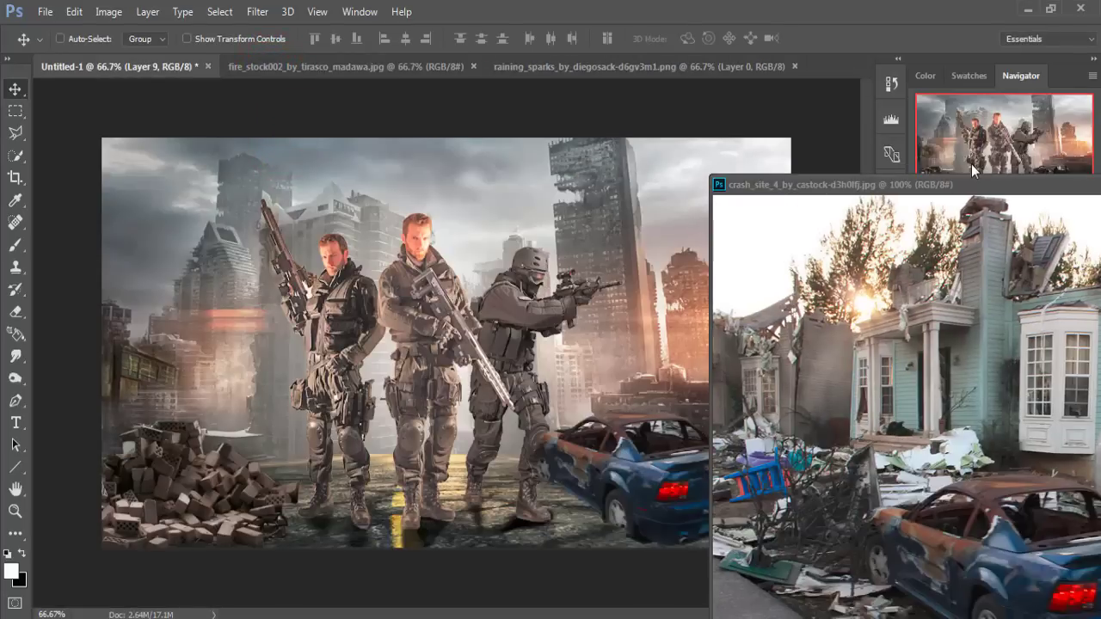
double_click(952, 190)
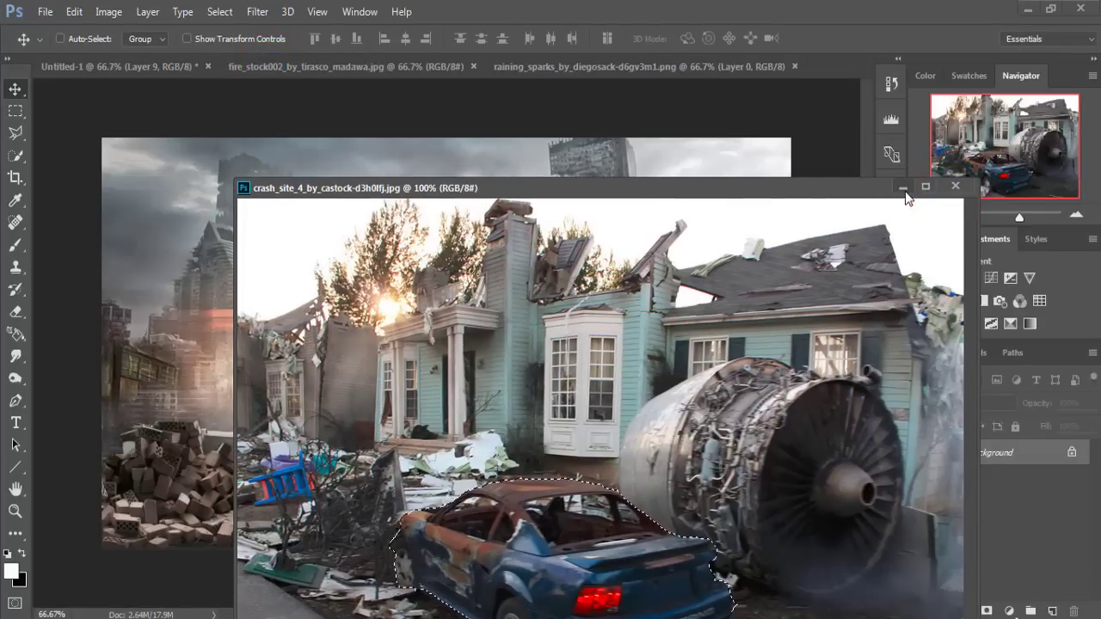
left_click(905, 187)
left_click_drag(647, 446, 689, 417)
left_click_drag(1013, 453, 1007, 603)
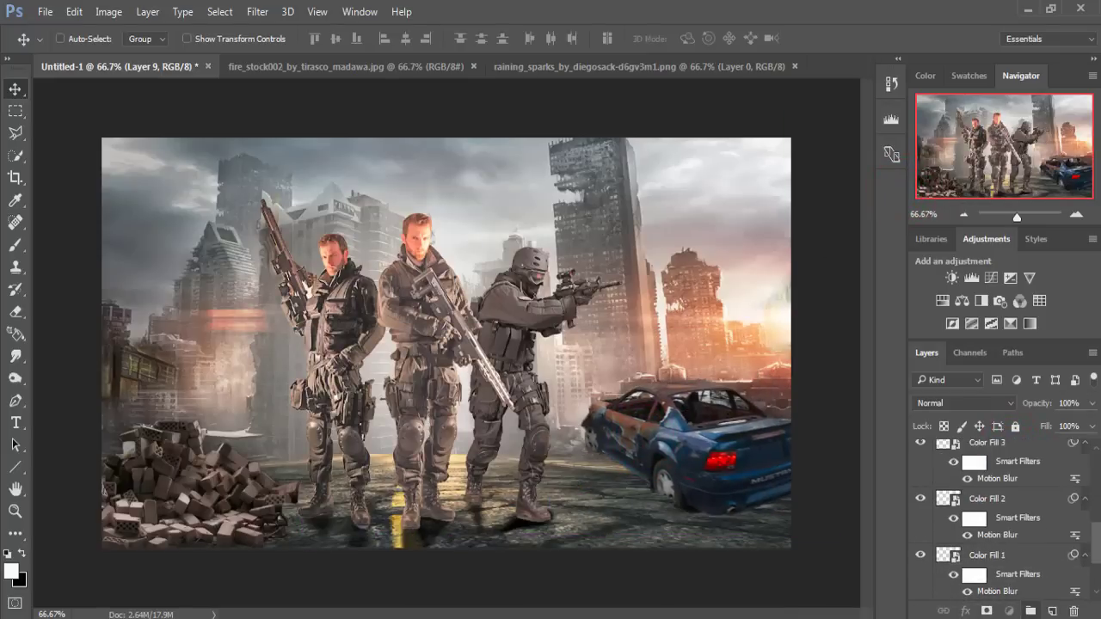
left_click_drag(1006, 602, 1026, 558)
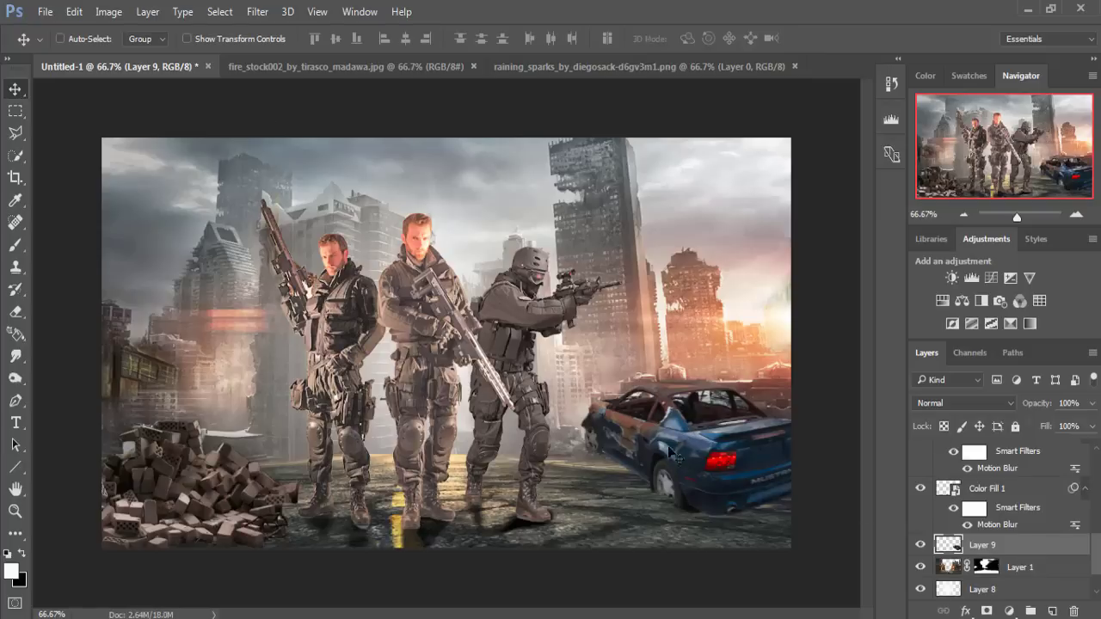
Distort the car's four corners to match the street perspective.
left_click(187, 39)
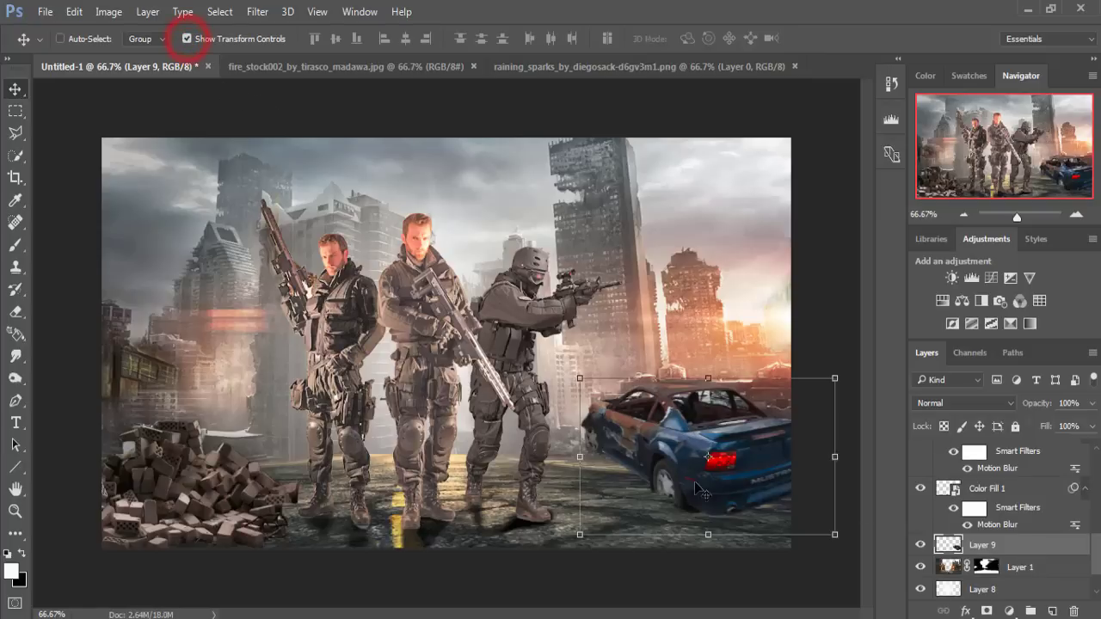
key("ctrl")
left_click_drag(581, 379, 575, 433)
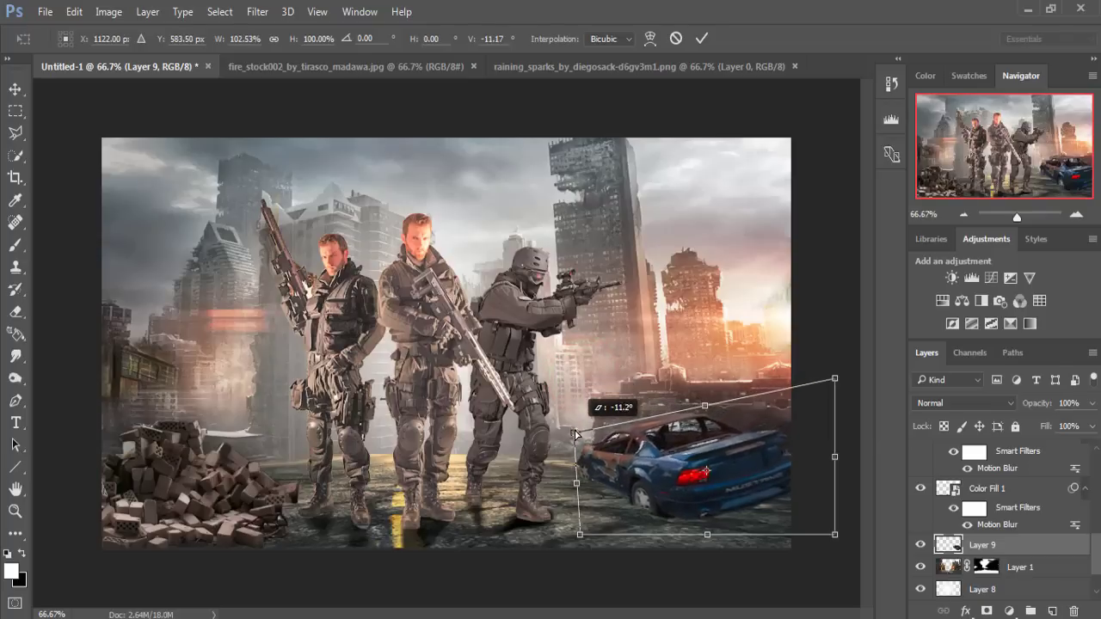
left_click_drag(836, 381, 776, 384)
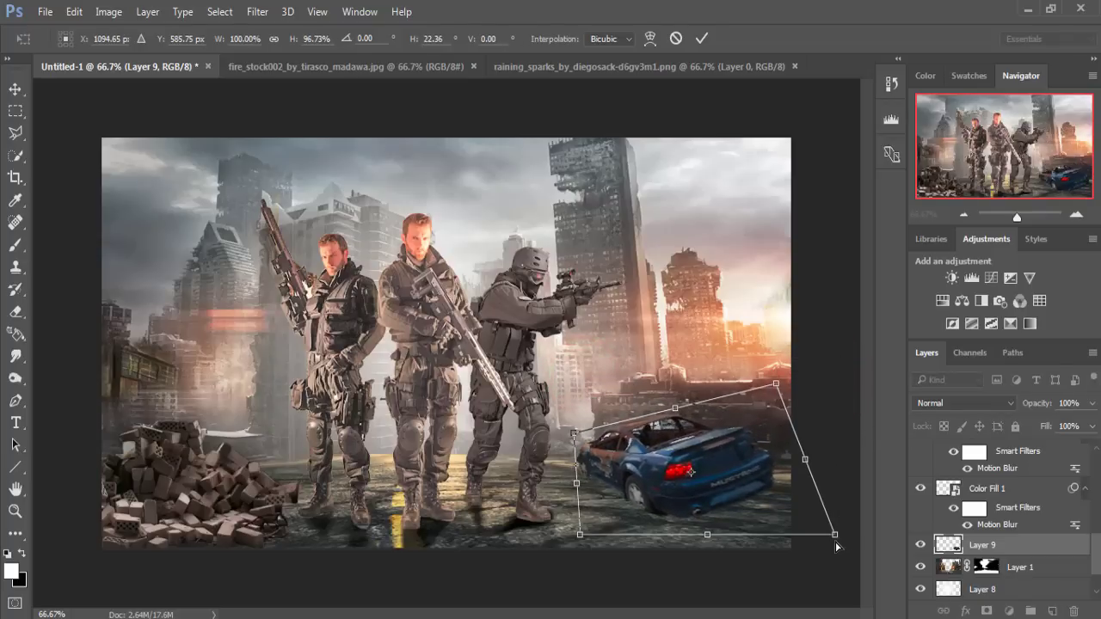
left_click_drag(834, 537, 826, 513)
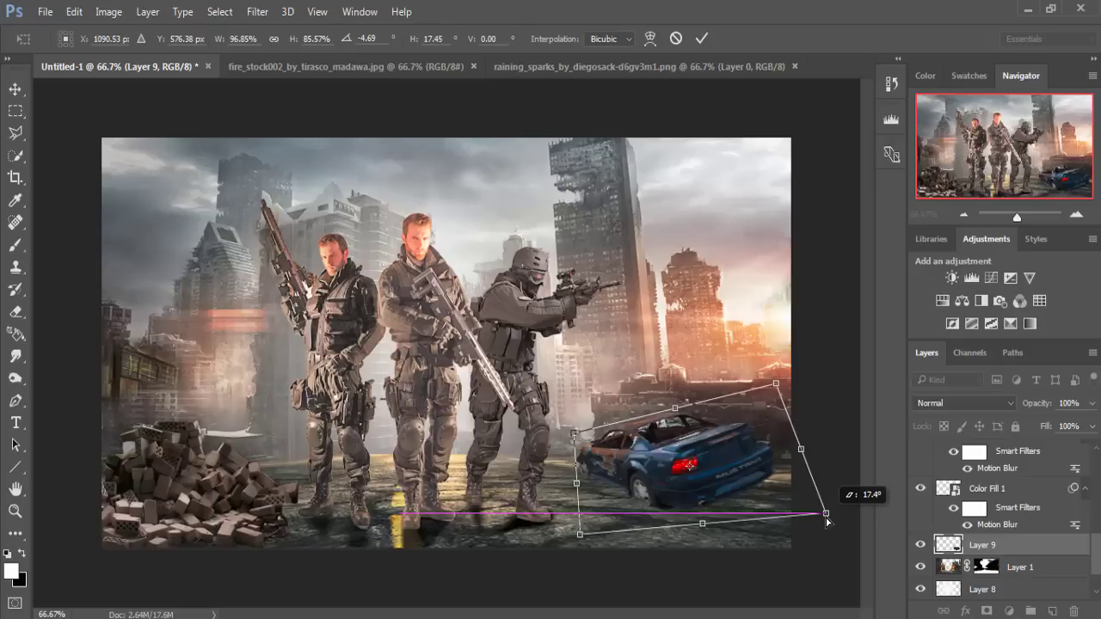
left_click_drag(582, 536, 600, 537)
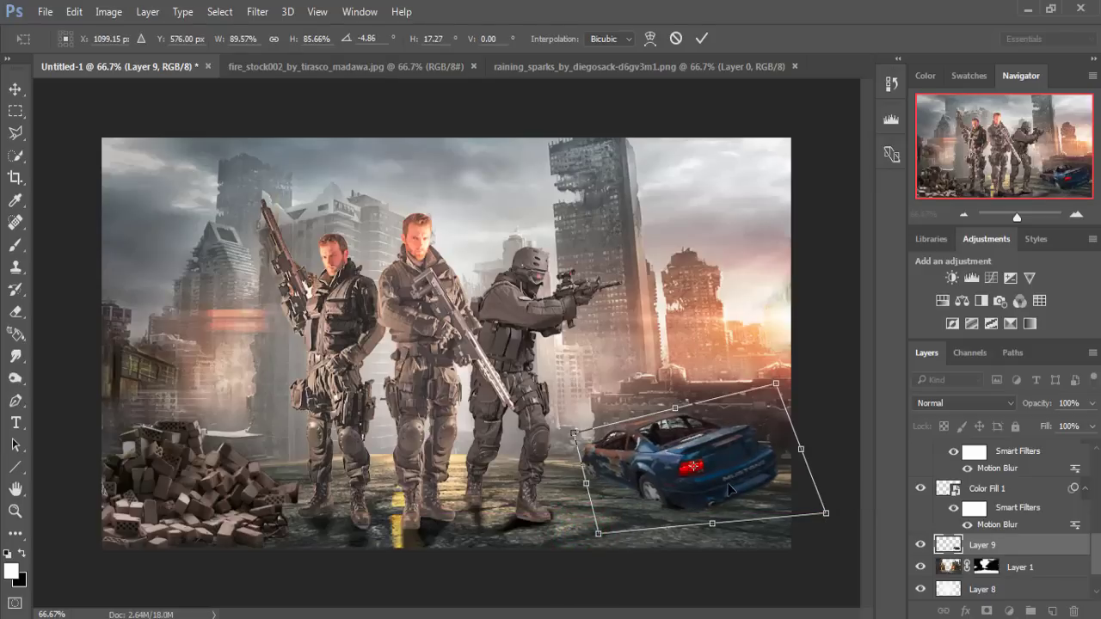
left_click(702, 38)
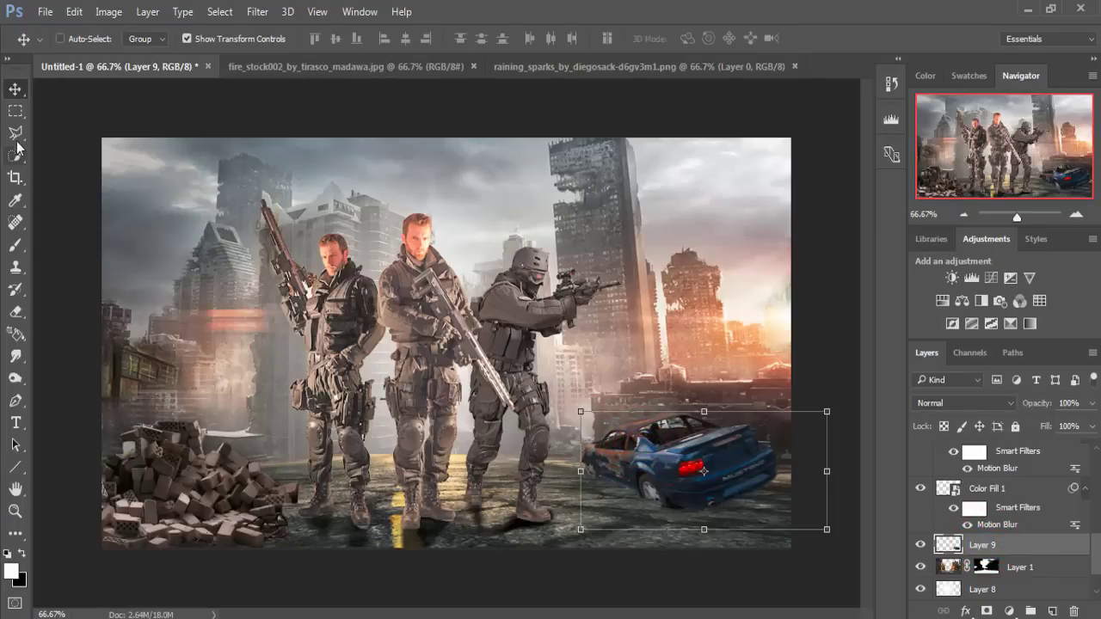
On a new Layer 10 above Layer 1, paint black 51%-opacity shadow under the car's front wheel and bumper.
left_click(1024, 567)
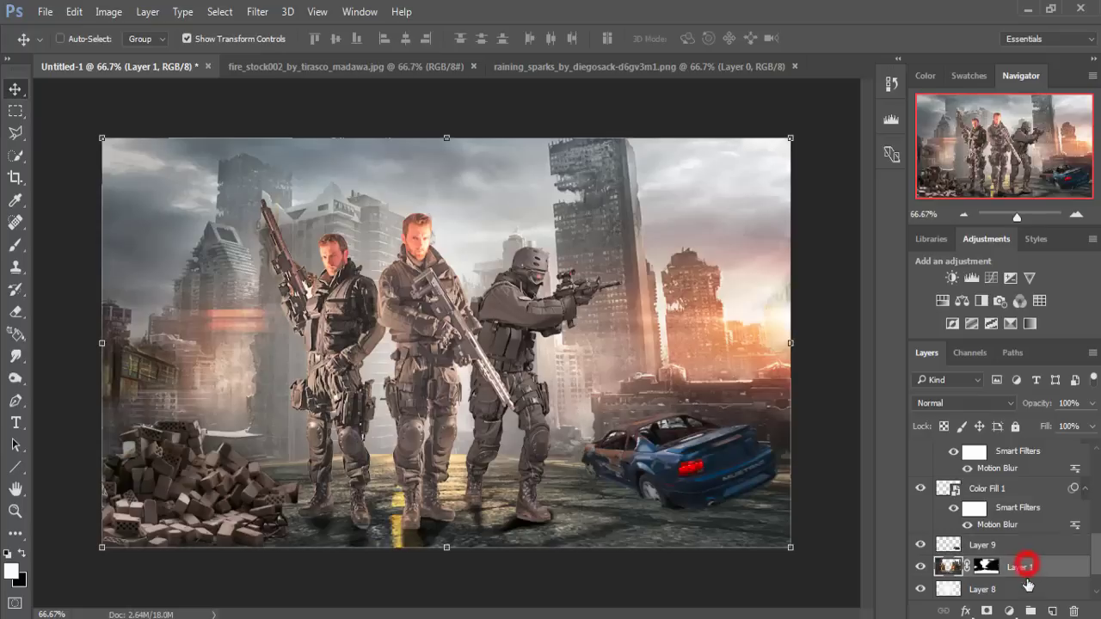
left_click(1051, 612)
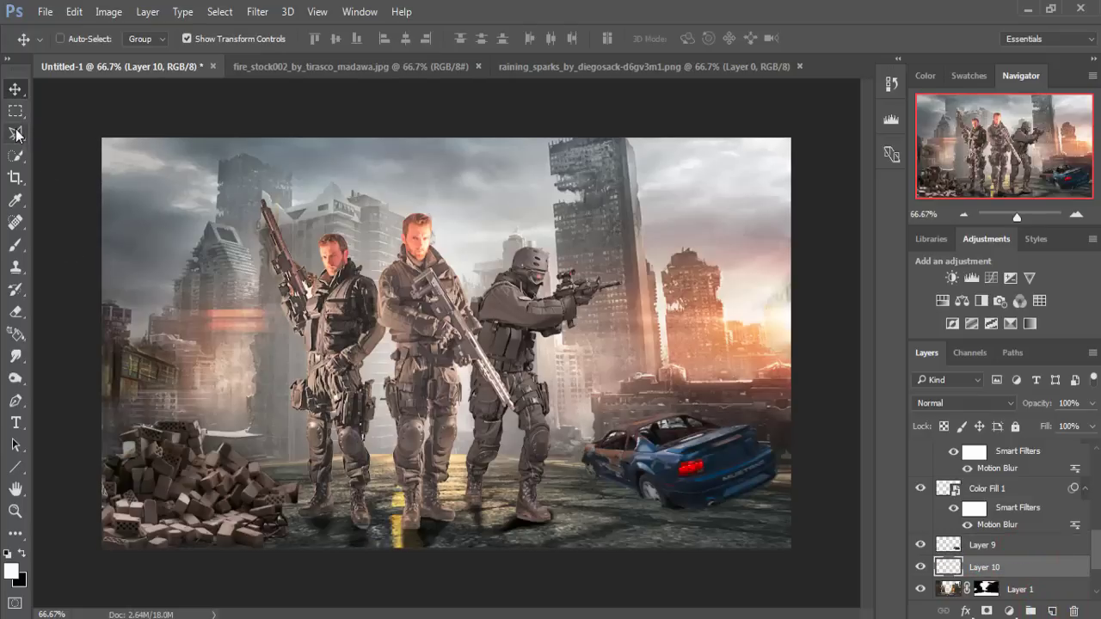
left_click(15, 245)
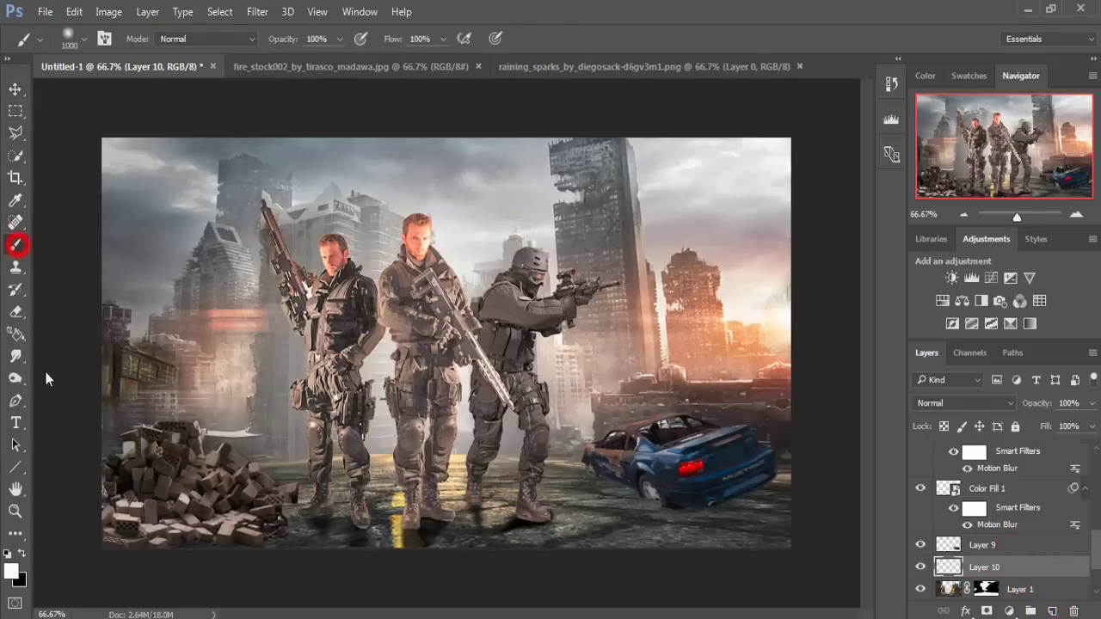
left_click(17, 555)
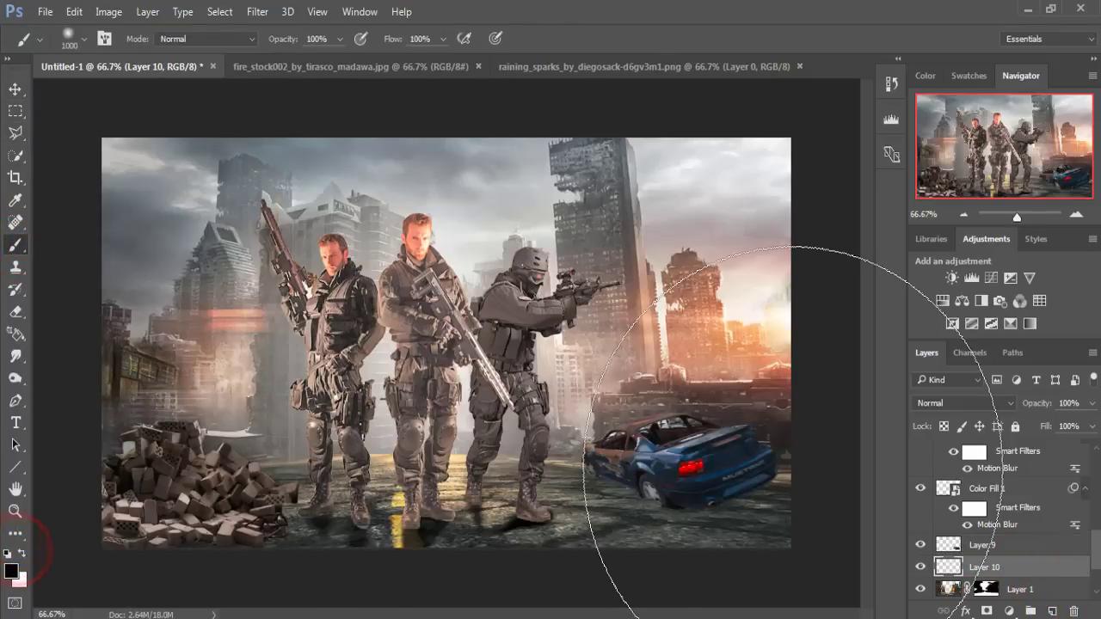
key("bracketleft")
key("bracketleft")
key("bracketleft")
key("bracketleft")
key("bracketleft")
key("bracketleft")
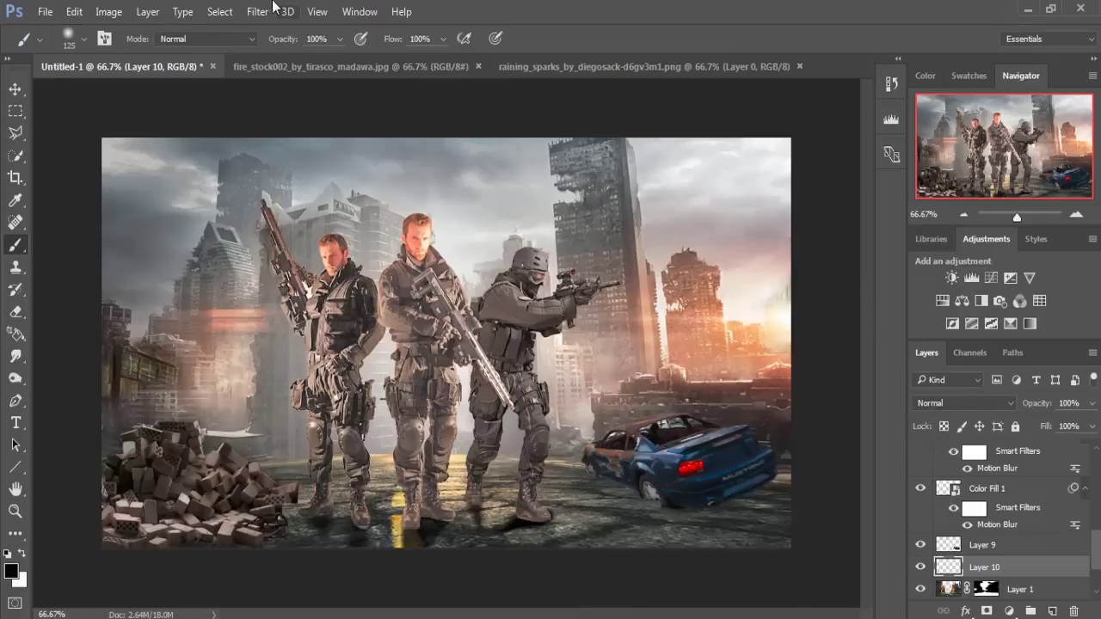
left_click(339, 38)
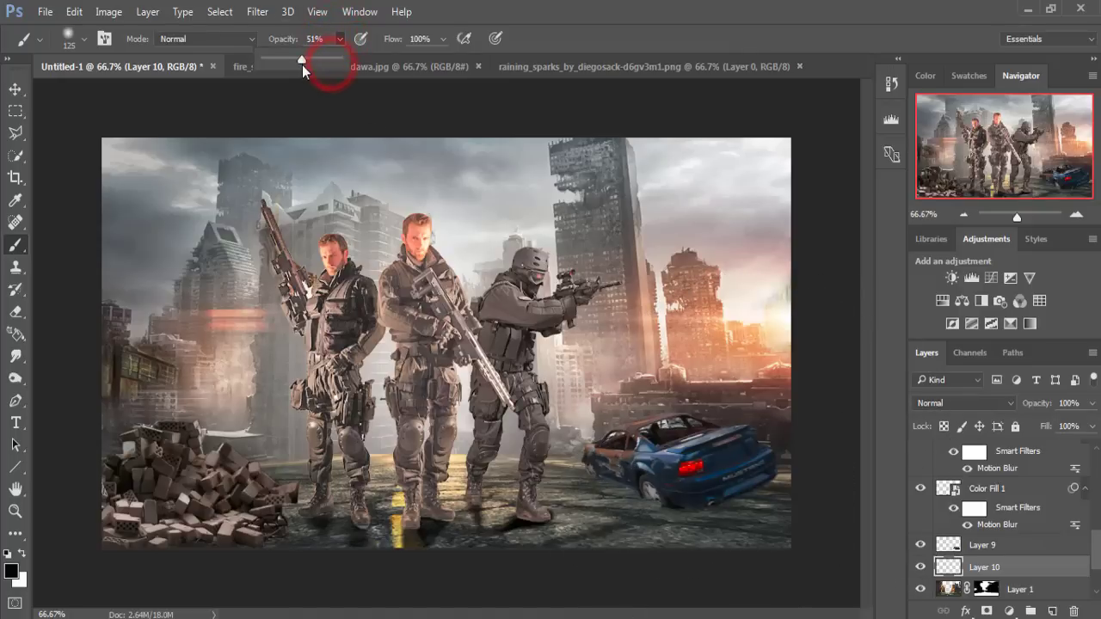
key("bracketleft")
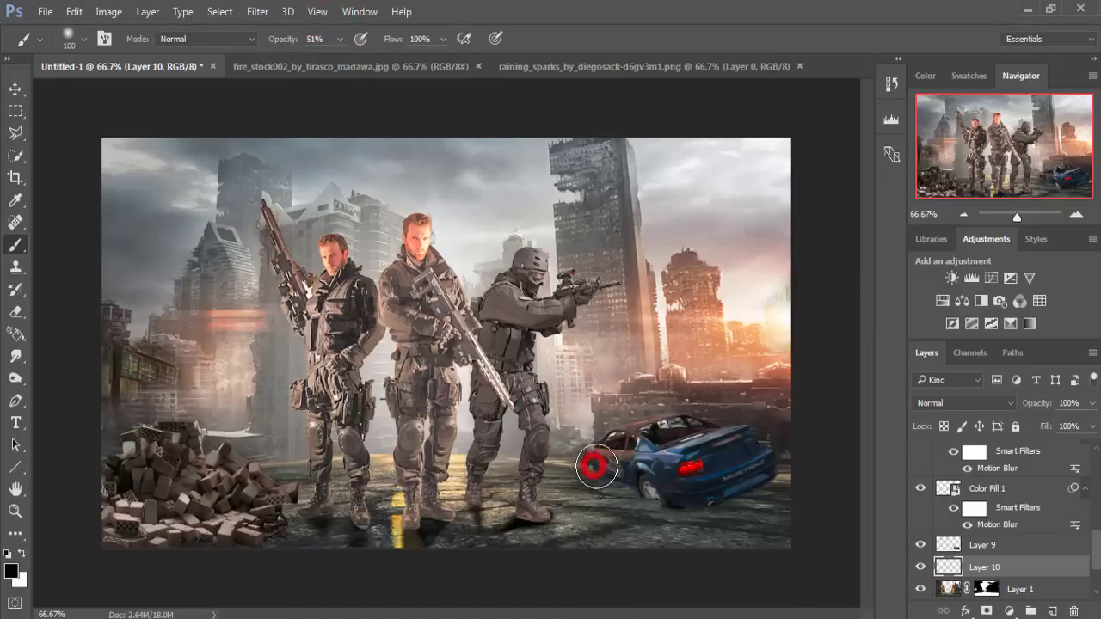
mouse_move(594, 469)
left_mouse_down()
mouse_move(602, 482)
mouse_move(603, 472)
left_mouse_up()
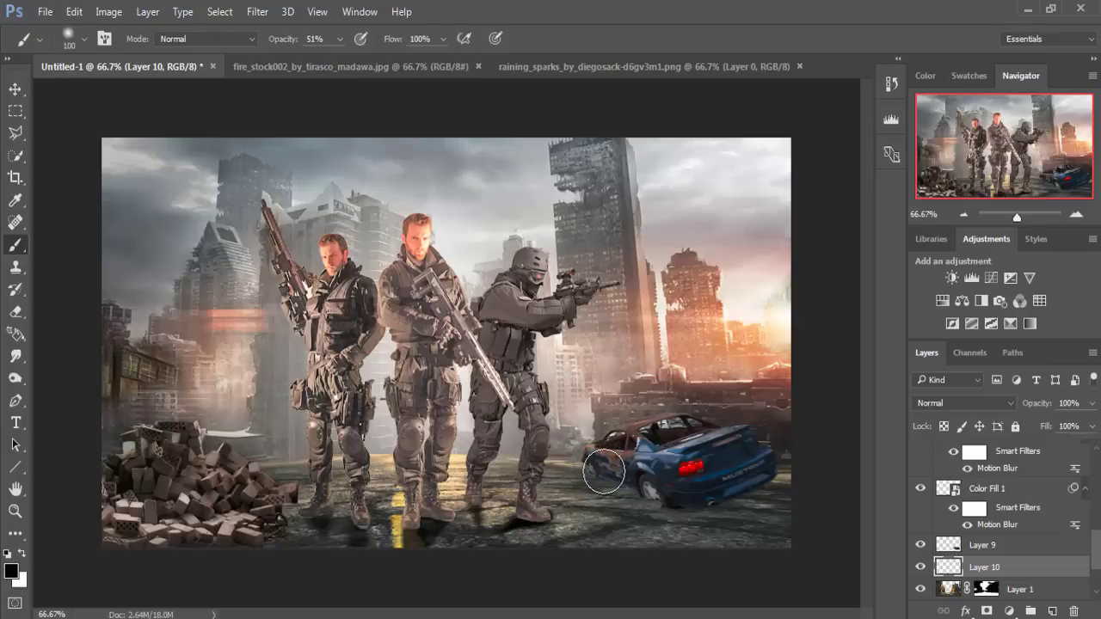
key("bracketleft")
key("bracketleft")
mouse_move(596, 470)
left_mouse_down()
mouse_move(637, 489)
mouse_move(655, 515)
mouse_move(597, 474)
mouse_move(644, 501)
mouse_move(645, 514)
mouse_move(653, 489)
mouse_move(686, 500)
left_mouse_up()
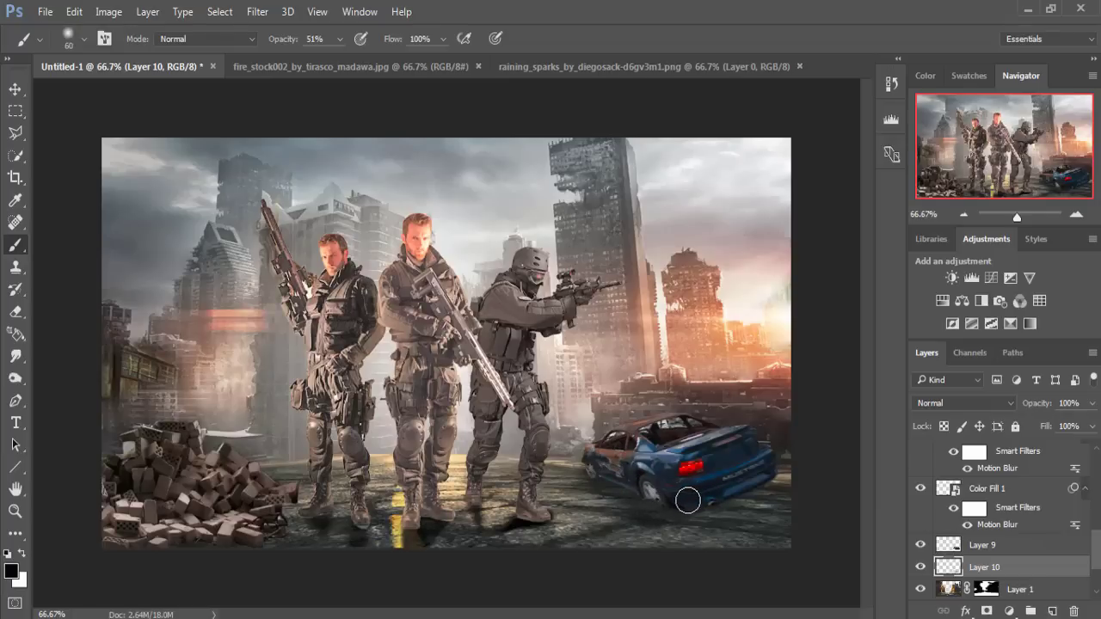
left_click(13, 87)
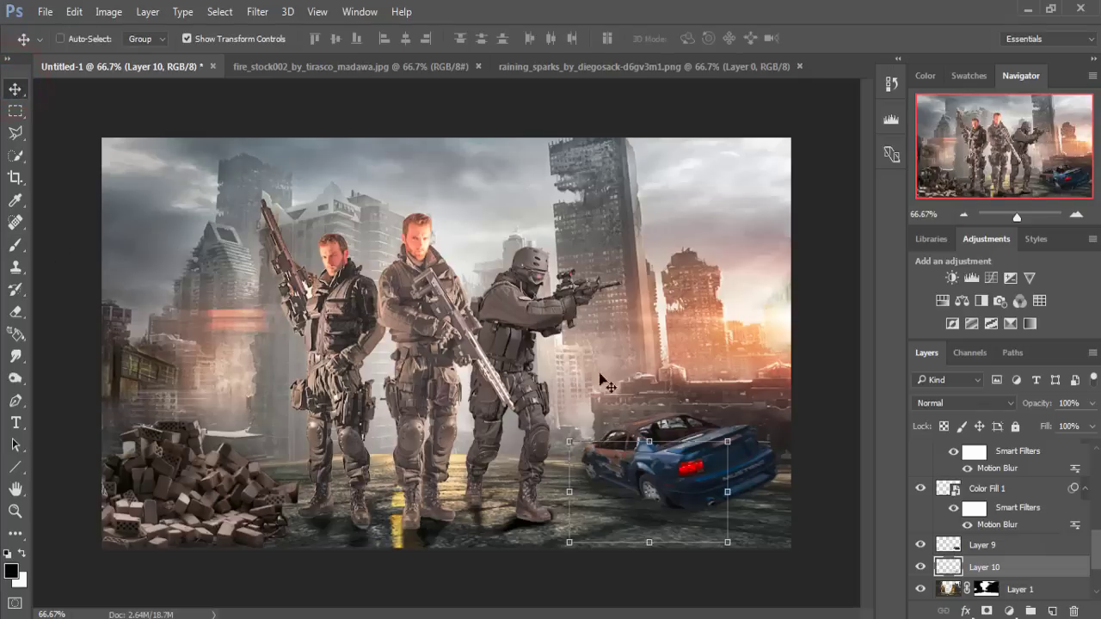
Drag the fire_stock image into the Untitled-1 composite.
left_click(699, 475)
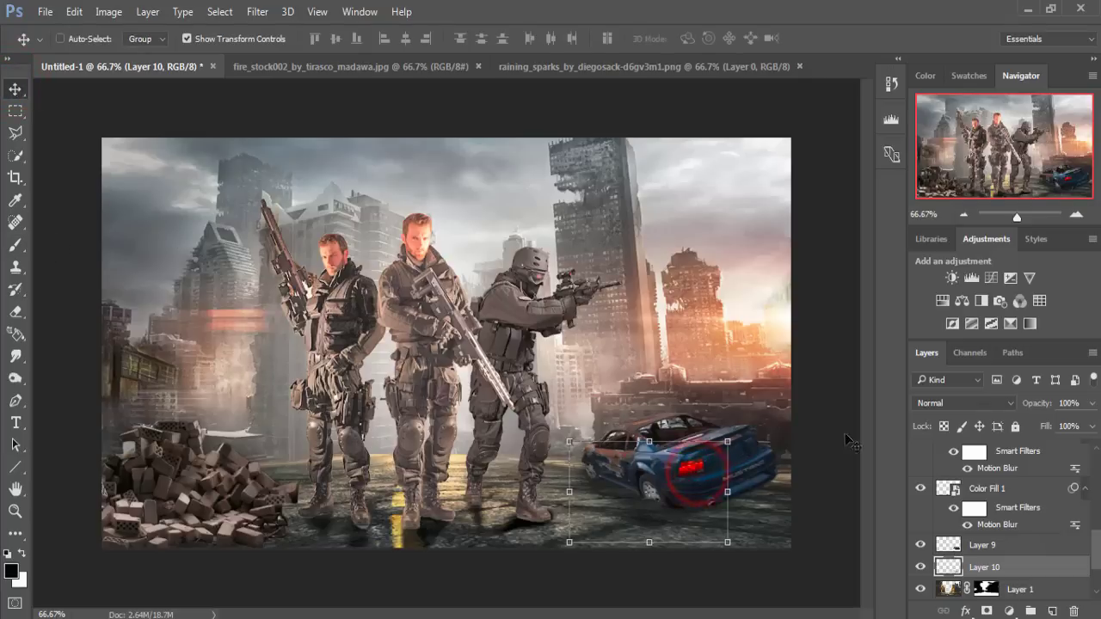
left_click(326, 64)
left_click_drag(330, 64, 331, 112)
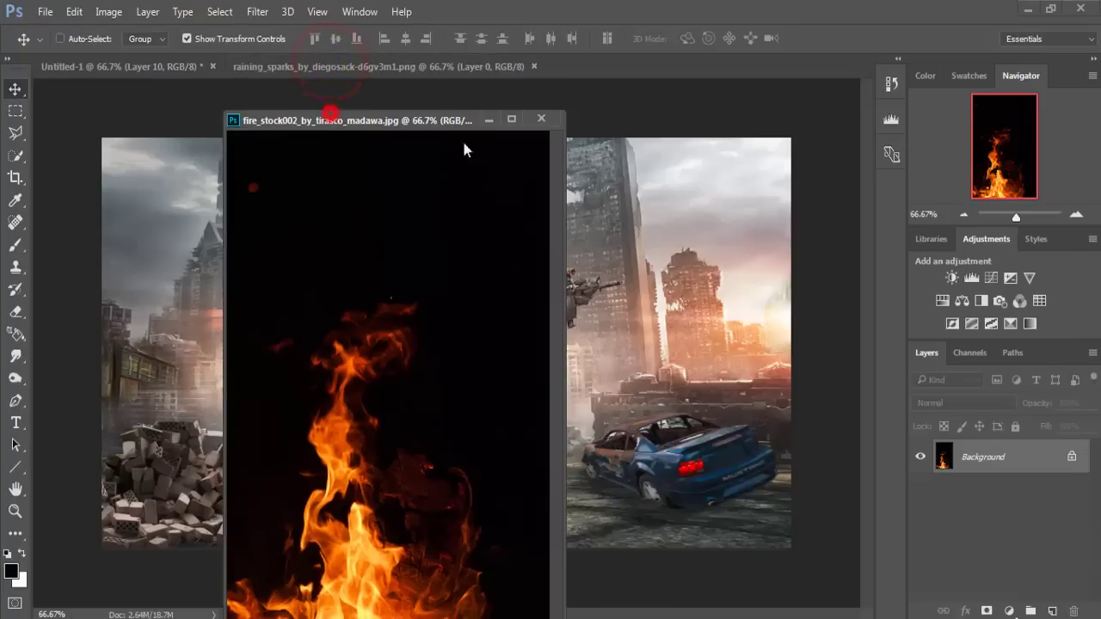
left_click_drag(464, 150, 786, 216)
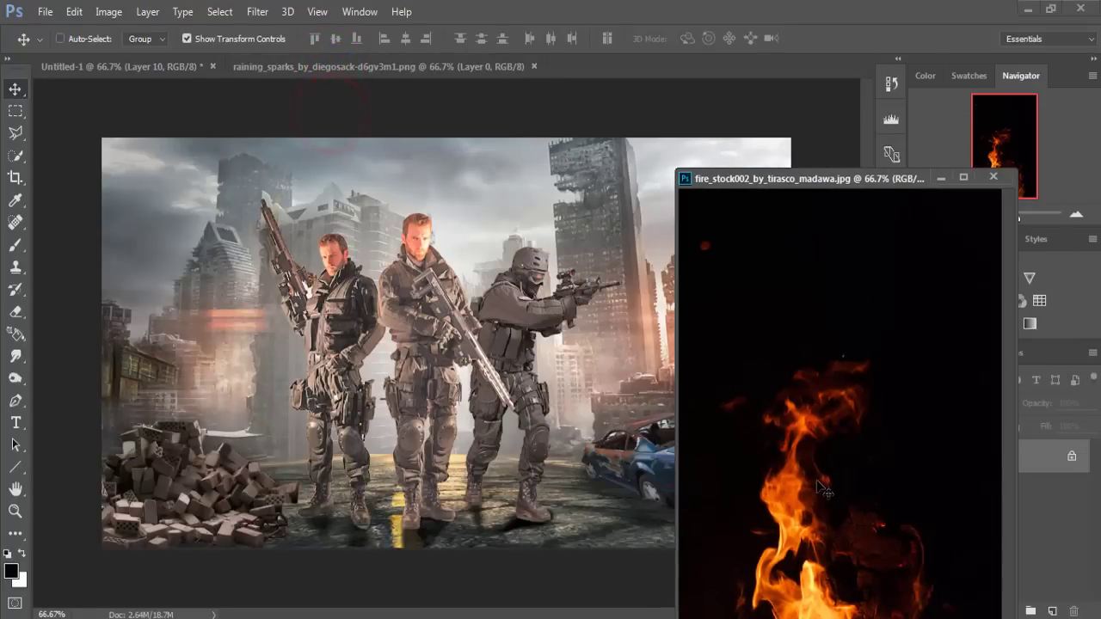
left_click_drag(822, 475, 590, 448)
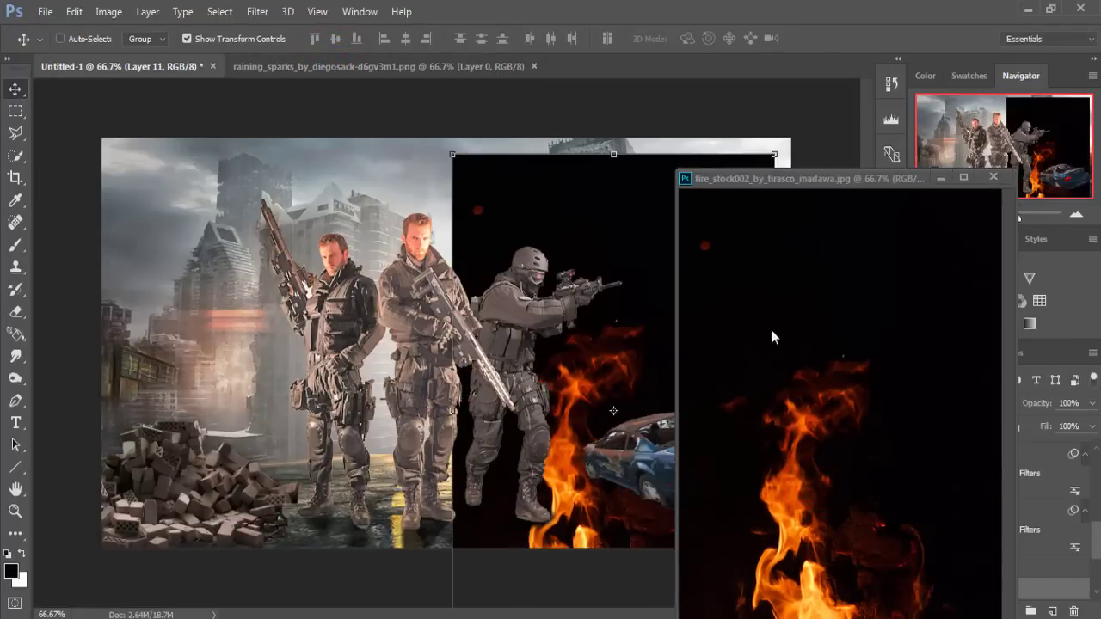
left_click(939, 178)
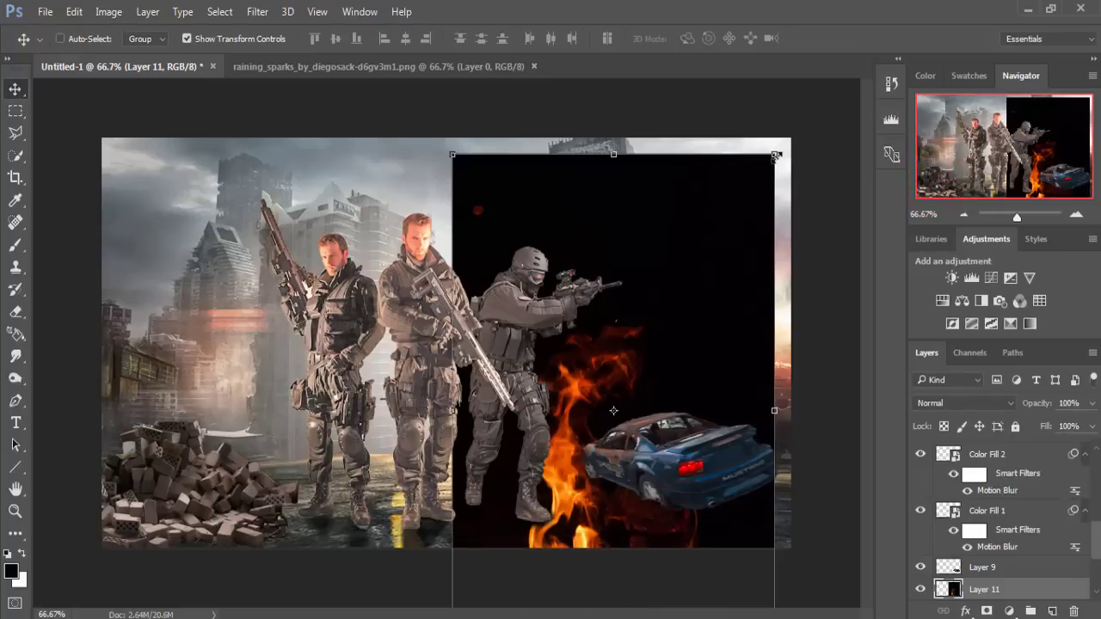
Scale the fire to 38%, place it above Layer 9 over the car, and blend with Color Dodge.
left_click_drag(775, 156, 674, 313)
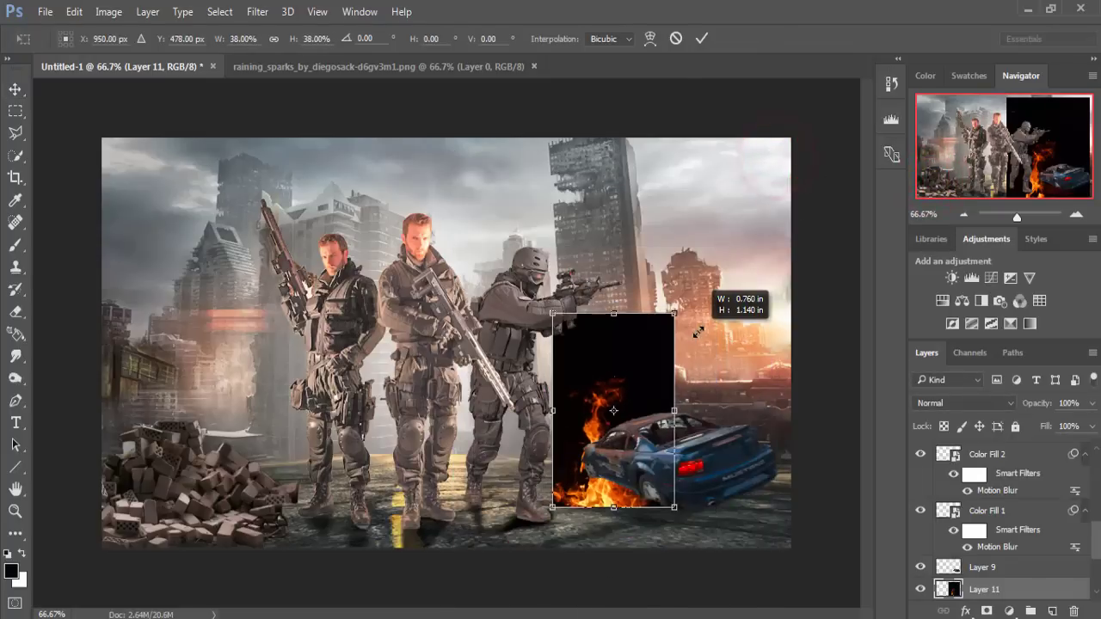
left_click_drag(619, 391, 716, 363)
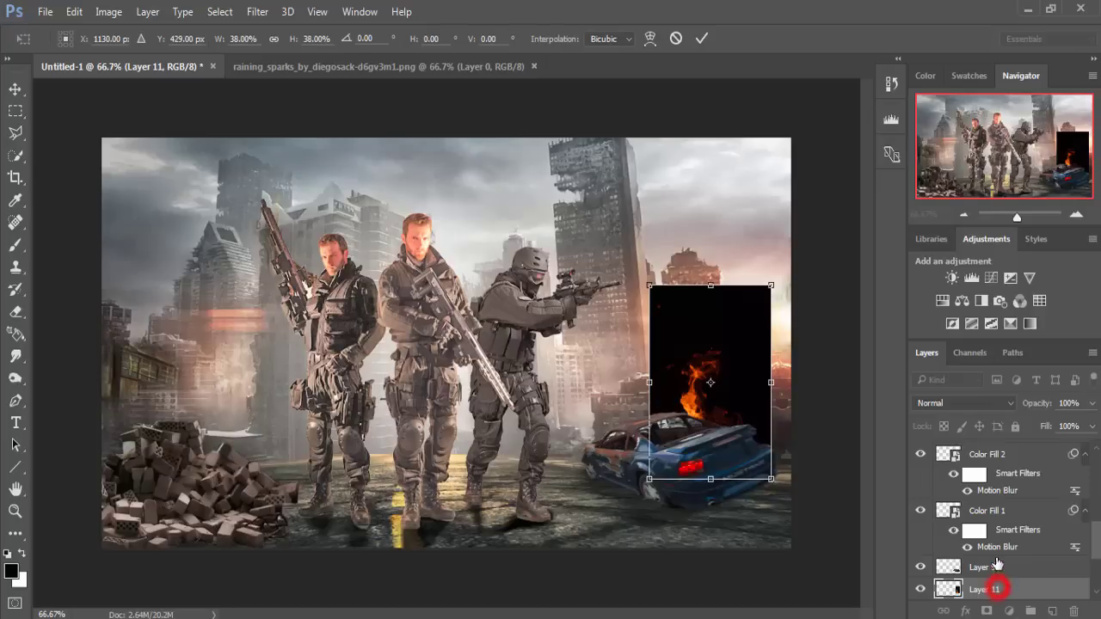
left_click(698, 40)
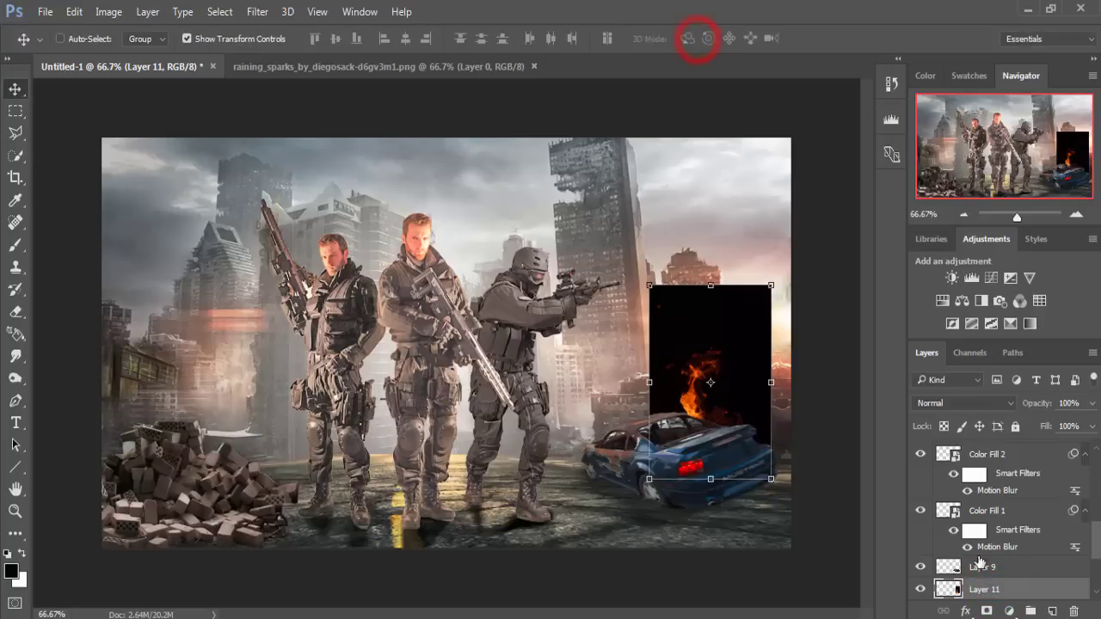
left_click_drag(995, 592, 985, 560)
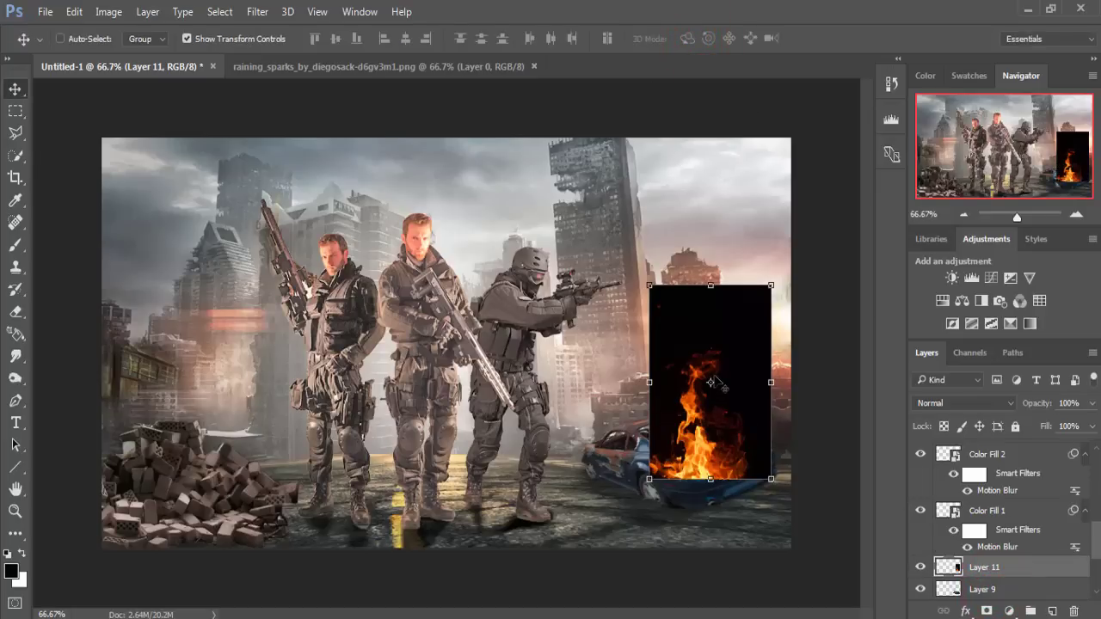
mouse_move(687, 380)
left_mouse_down()
mouse_move(679, 372)
mouse_move(660, 399)
left_mouse_up()
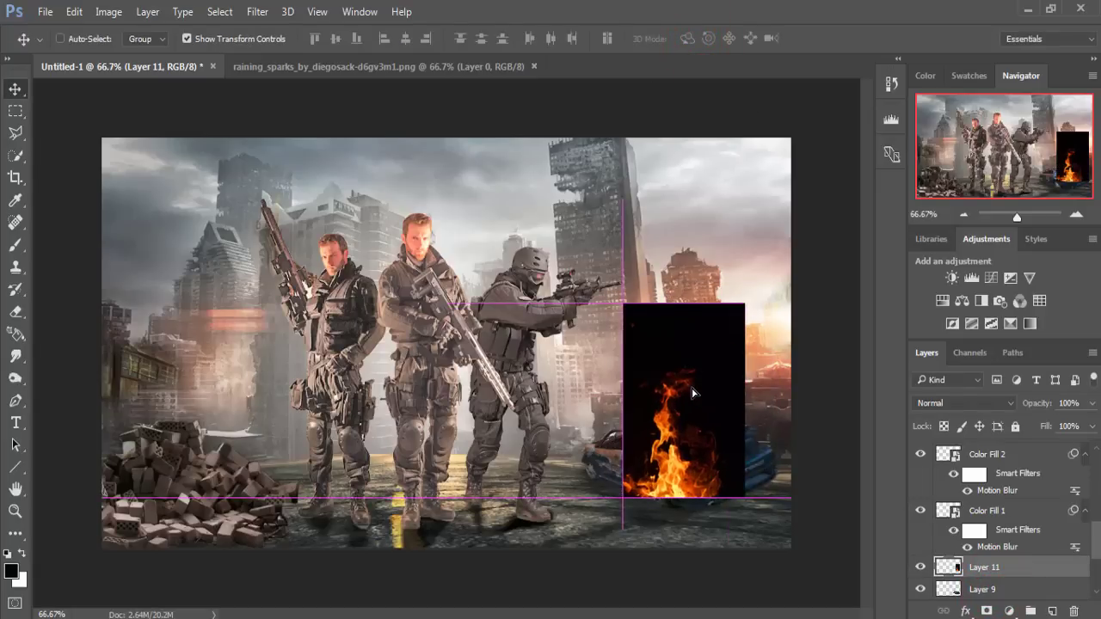
left_click(989, 404)
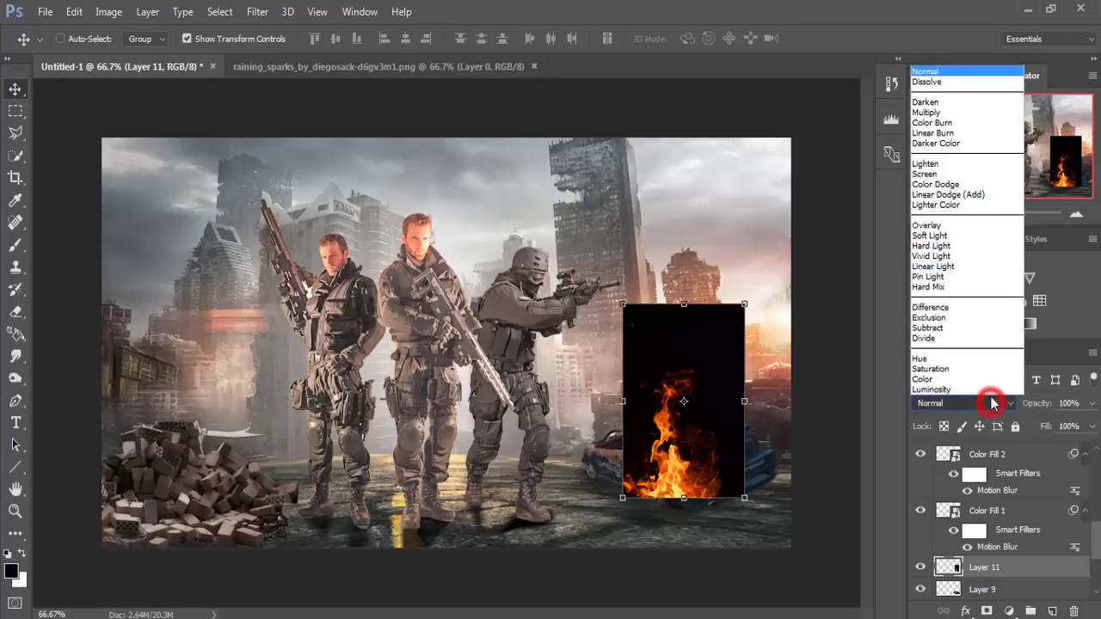
left_click(937, 184)
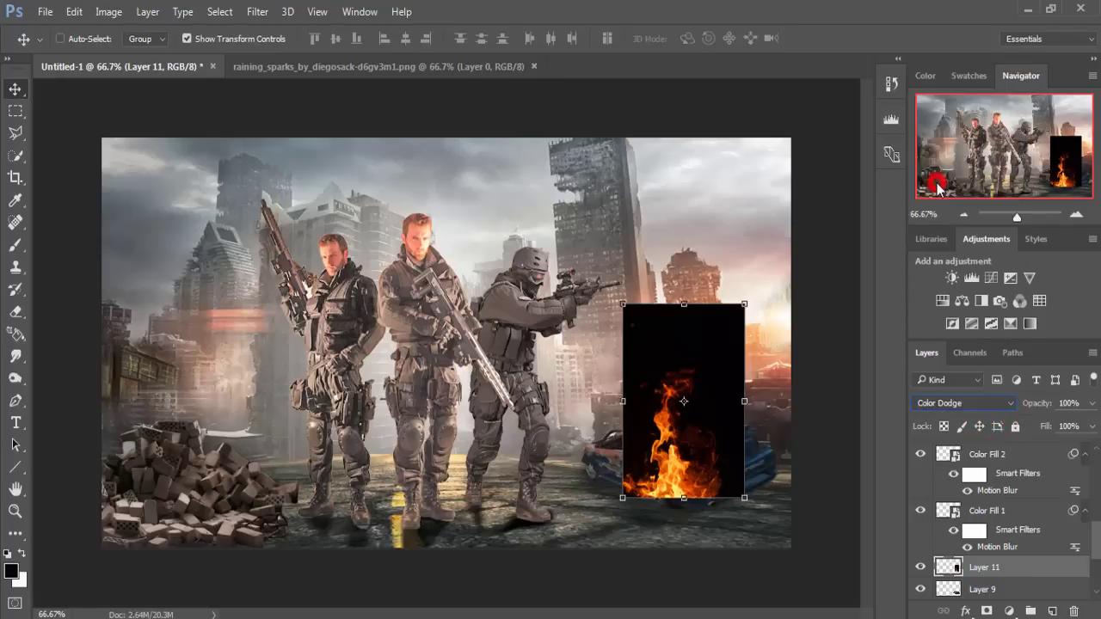
left_click_drag(684, 490, 663, 493)
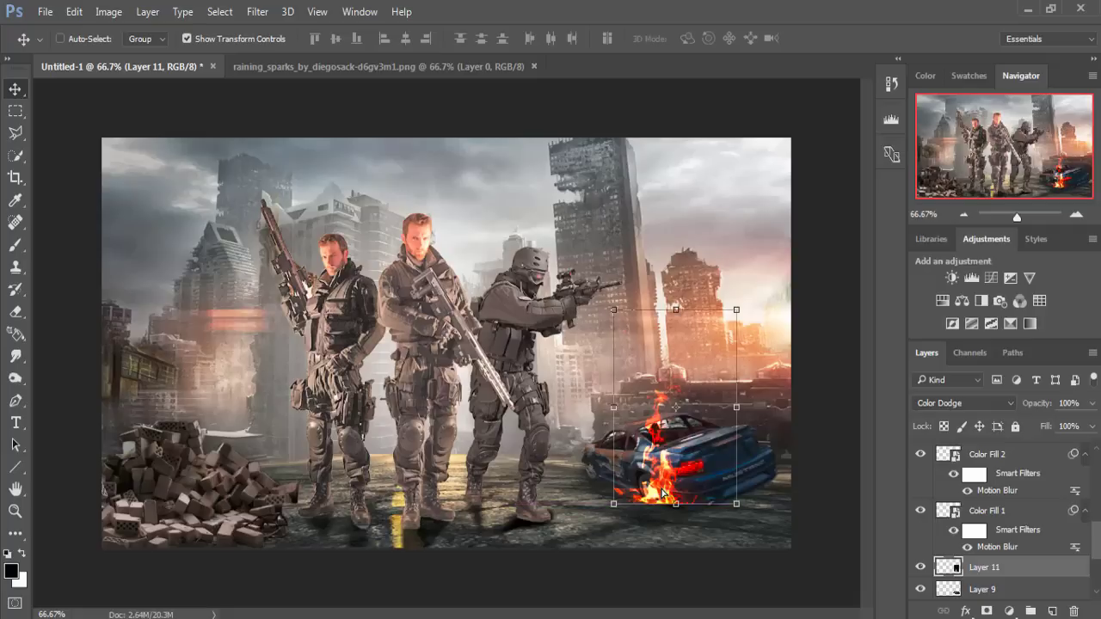
Duplicate Layer 11 and squash and rotate the copy about 69° over the car.
right_click(1014, 574)
left_click(807, 118)
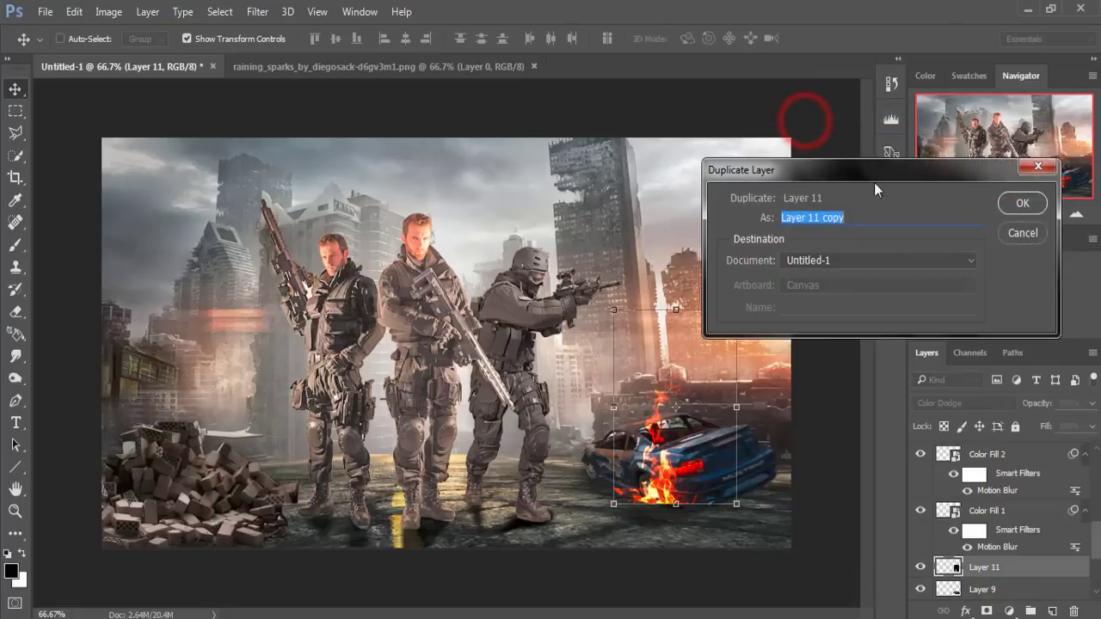
left_click(1021, 204)
left_click_drag(665, 496, 687, 483)
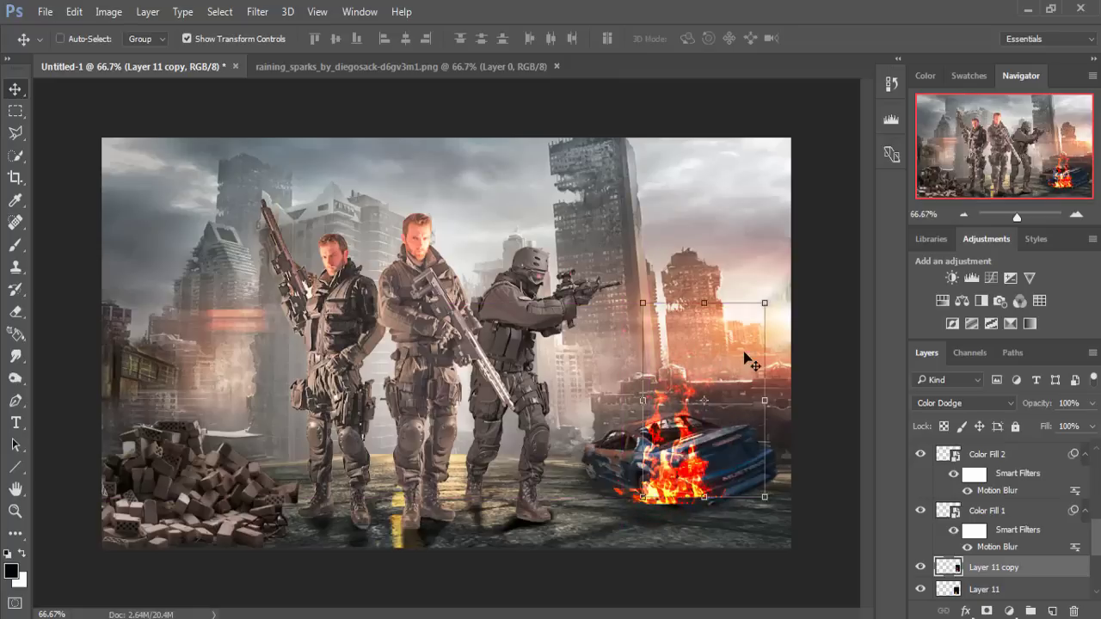
mouse_move(772, 297)
left_mouse_down()
mouse_move(820, 315)
mouse_move(798, 303)
mouse_move(838, 455)
left_mouse_up()
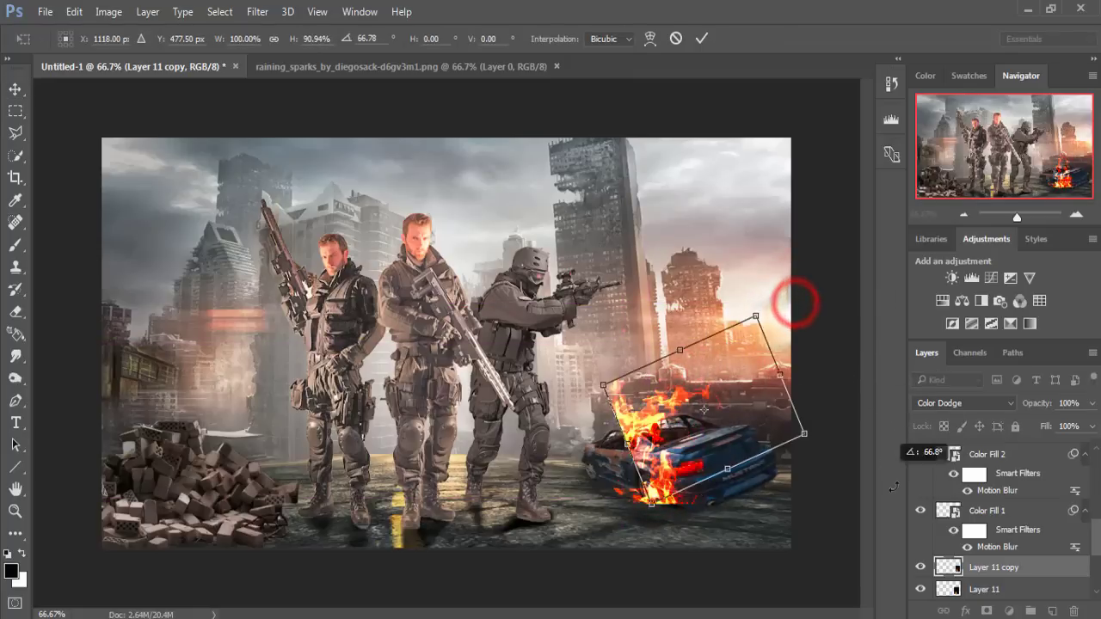
left_click_drag(658, 396, 697, 437)
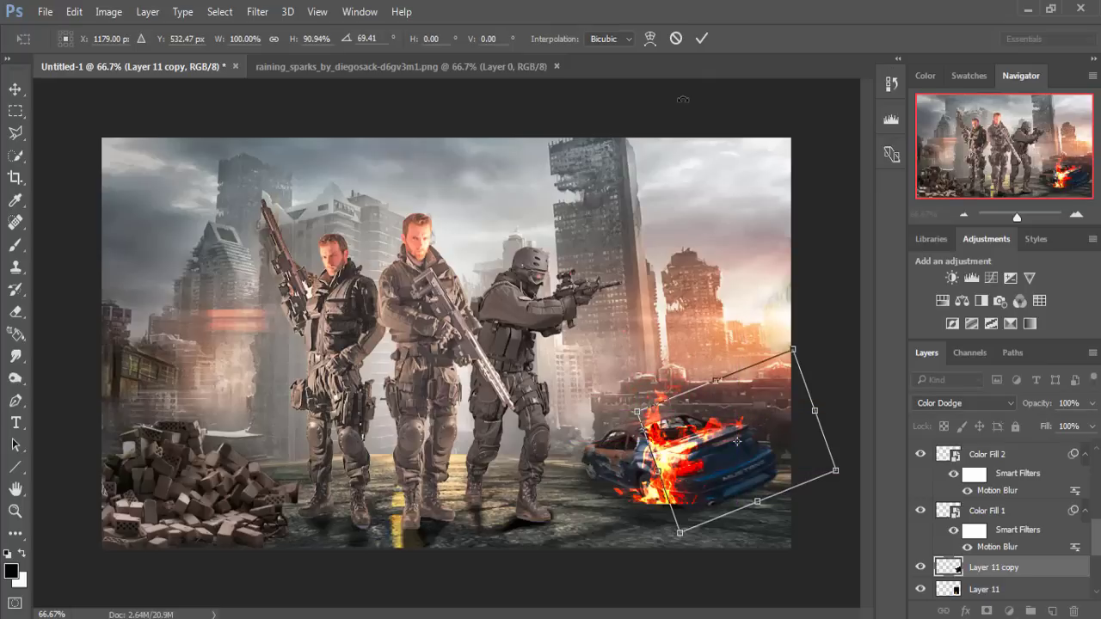
left_click(702, 39)
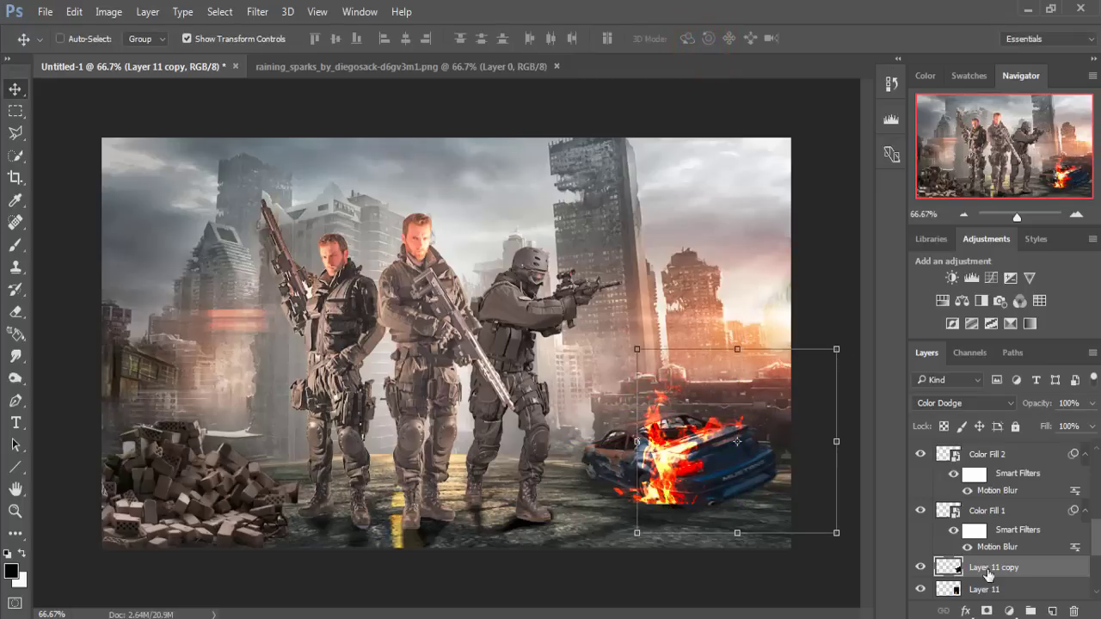
Blend both fire layers with Screen and add a white layer mask to Layer 11.
left_click(972, 402)
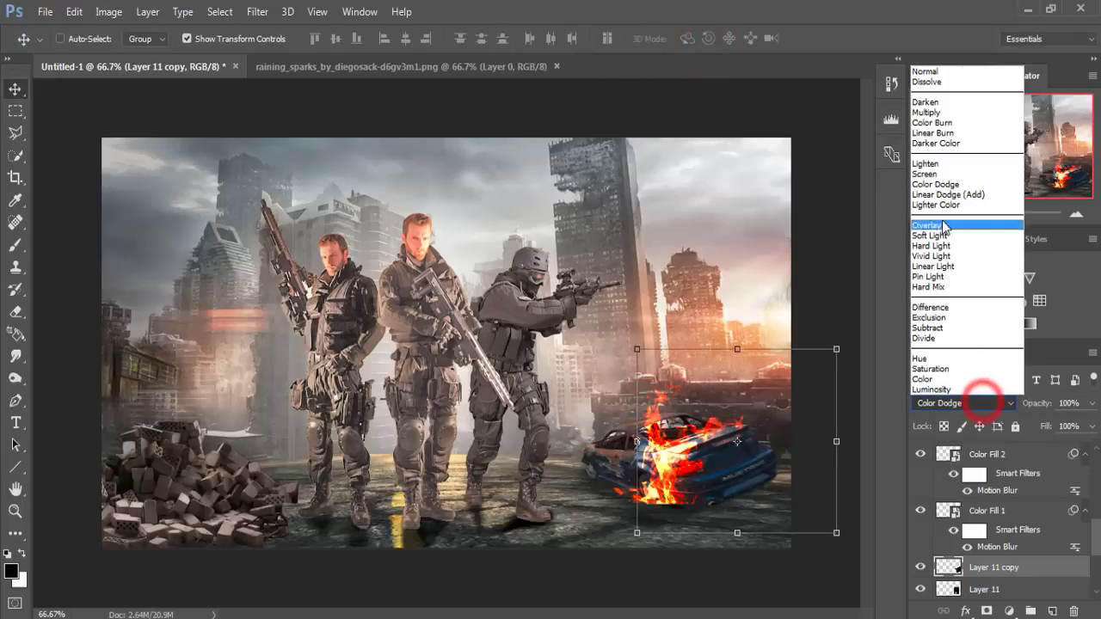
left_click(940, 176)
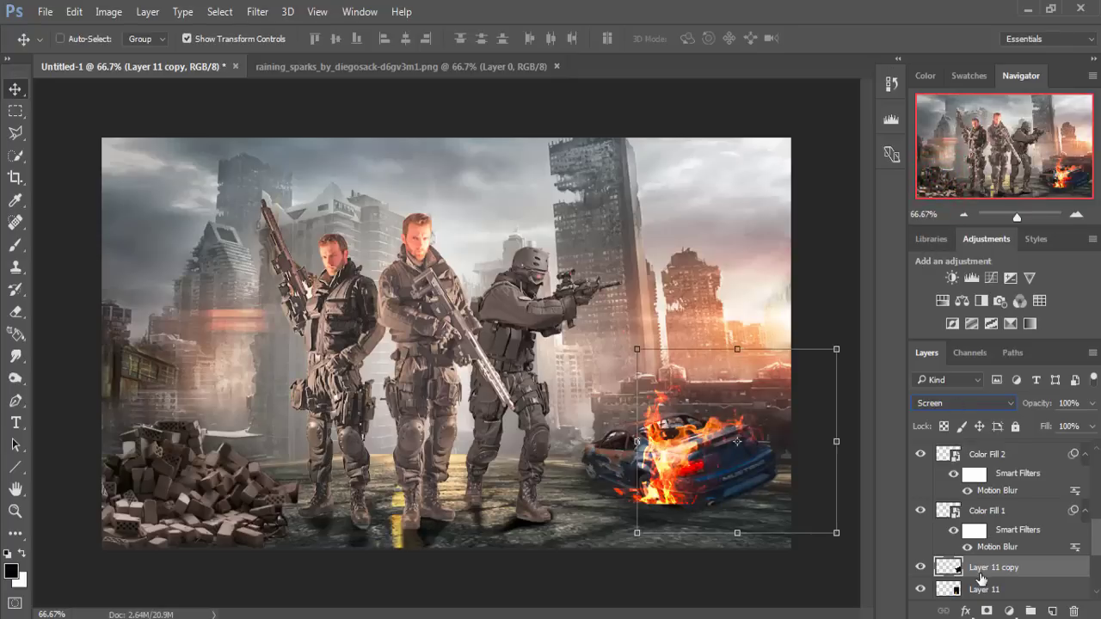
left_click(981, 588)
left_click(974, 402)
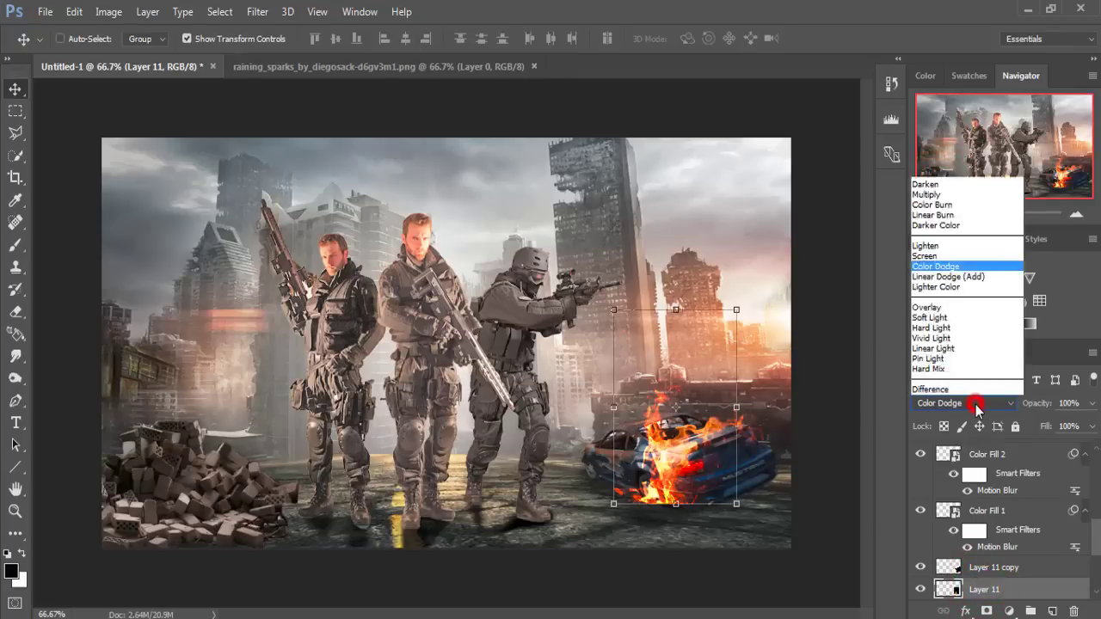
left_click(929, 174)
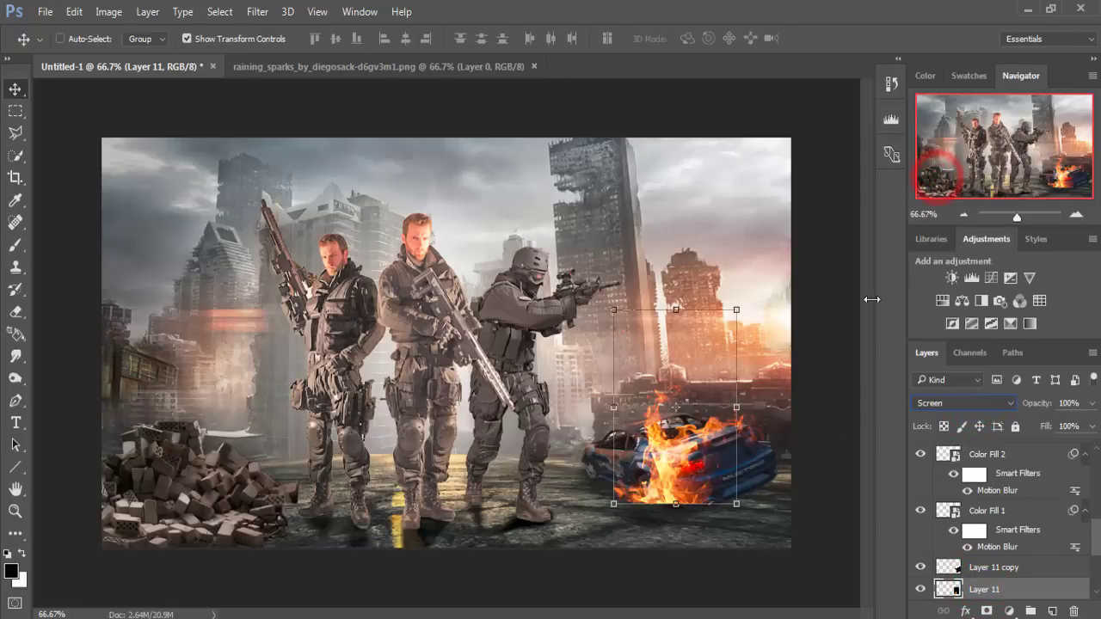
left_click(659, 499)
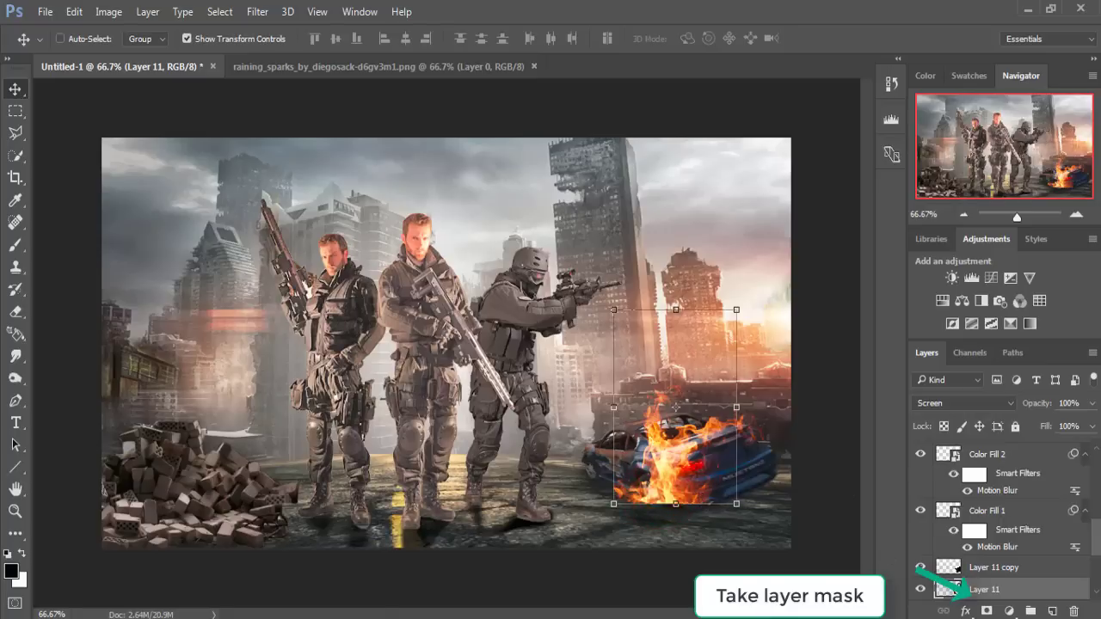
left_click(987, 612)
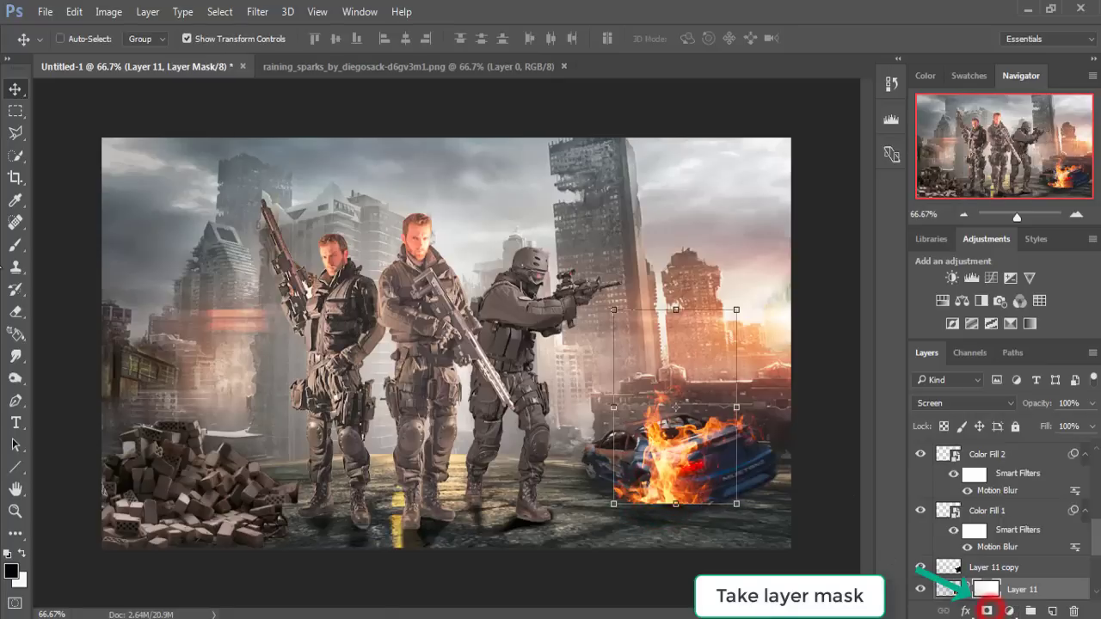
key("b")
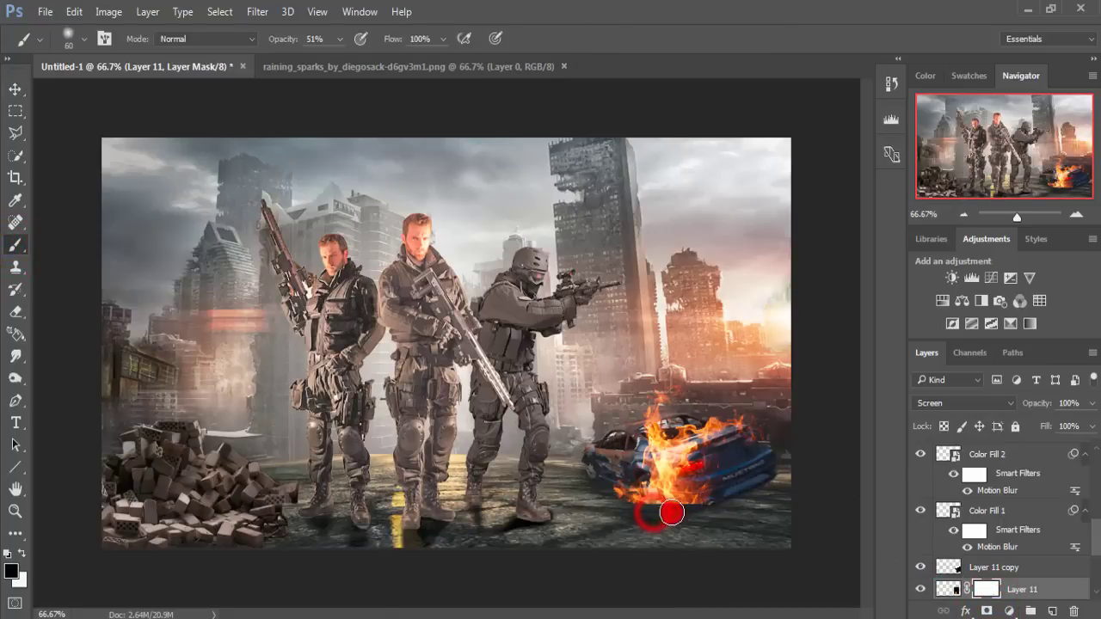
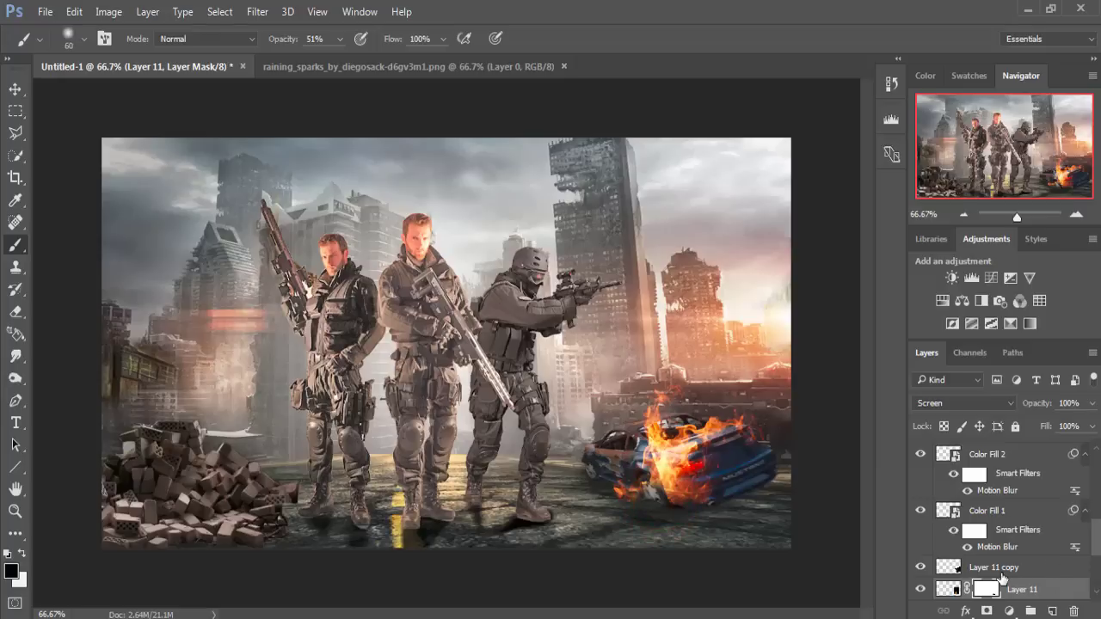
Add a layer mask to Layer 11 copy and paint away part of the car fire.
left_click(999, 570)
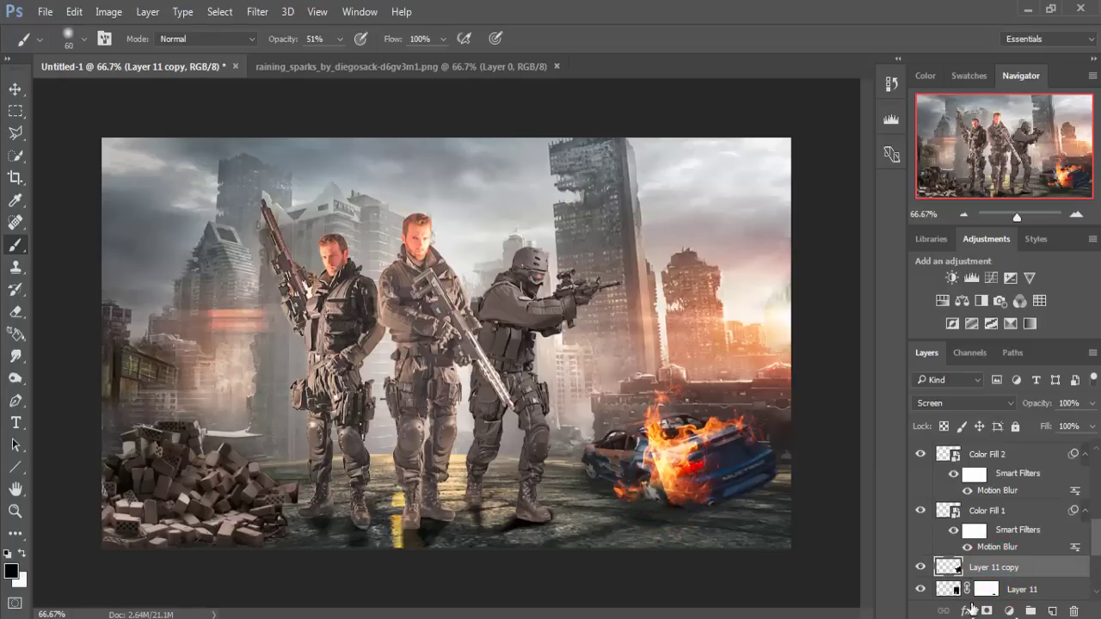
left_click(990, 611)
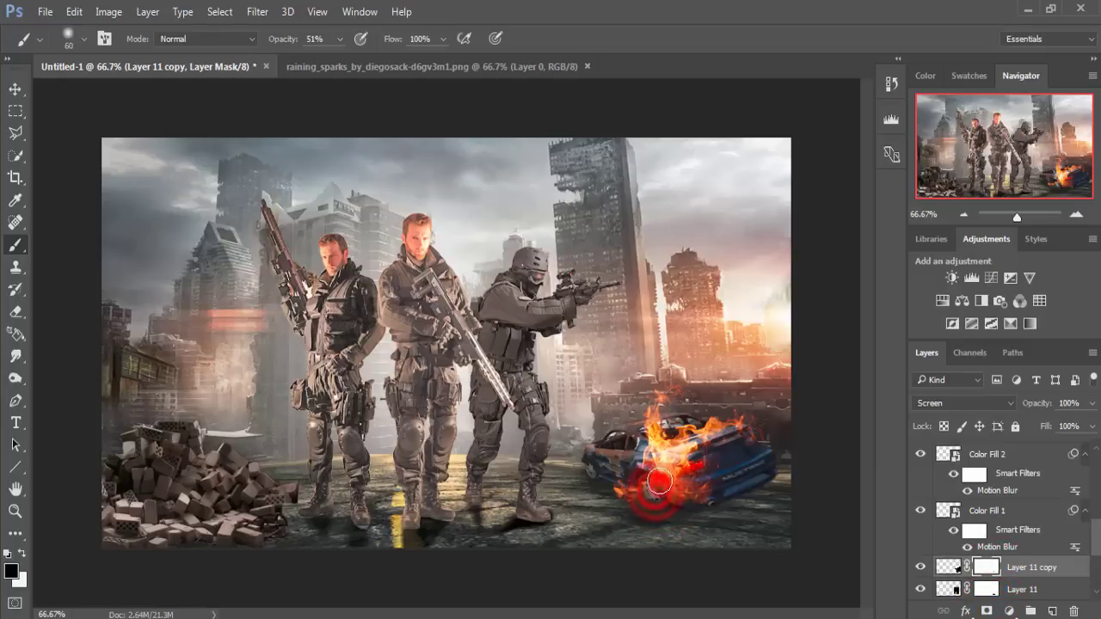
mouse_move(658, 465)
left_mouse_down()
mouse_move(667, 490)
mouse_move(663, 468)
left_mouse_up()
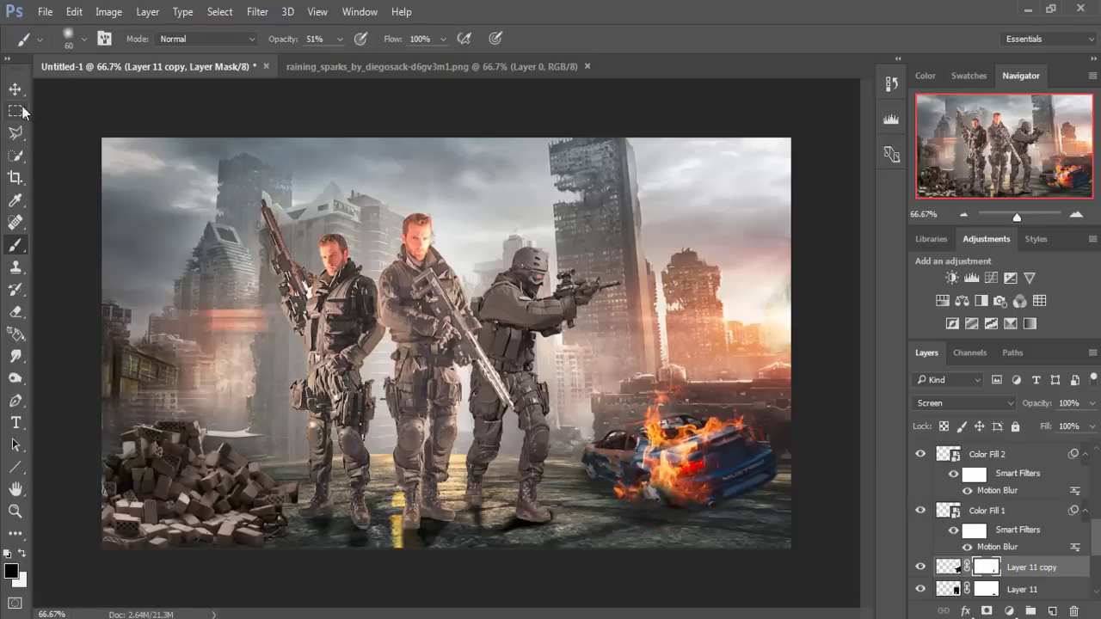
left_click(12, 89)
Duplicate the fire into Layer 11 copy 2 and copy 3, moving both onto the brick pile.
right_click(1009, 573)
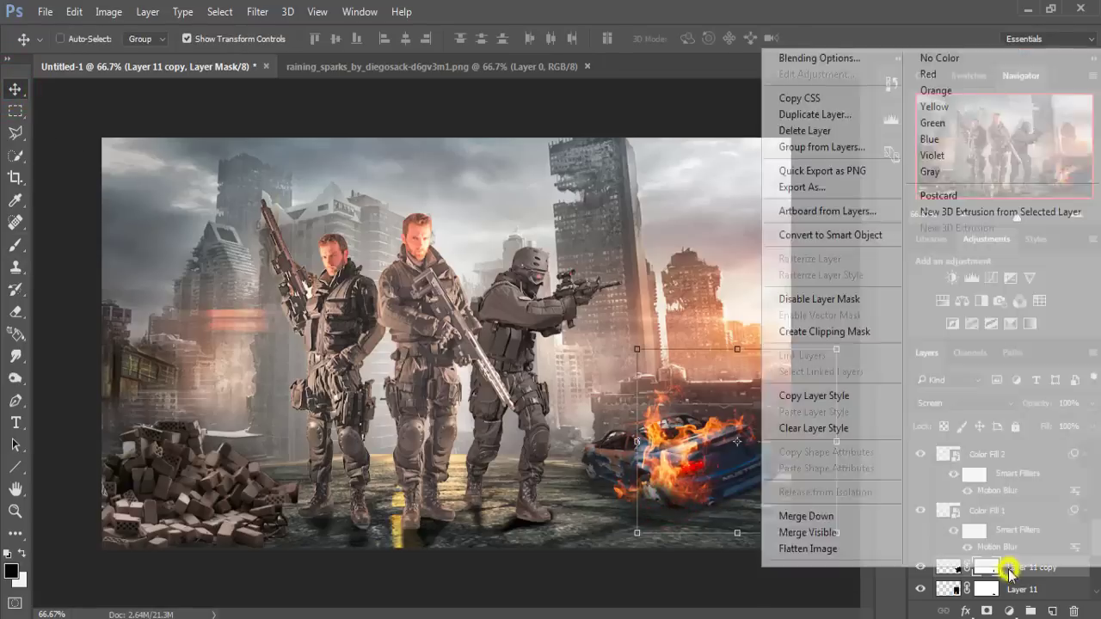
left_click(792, 114)
left_click(1022, 203)
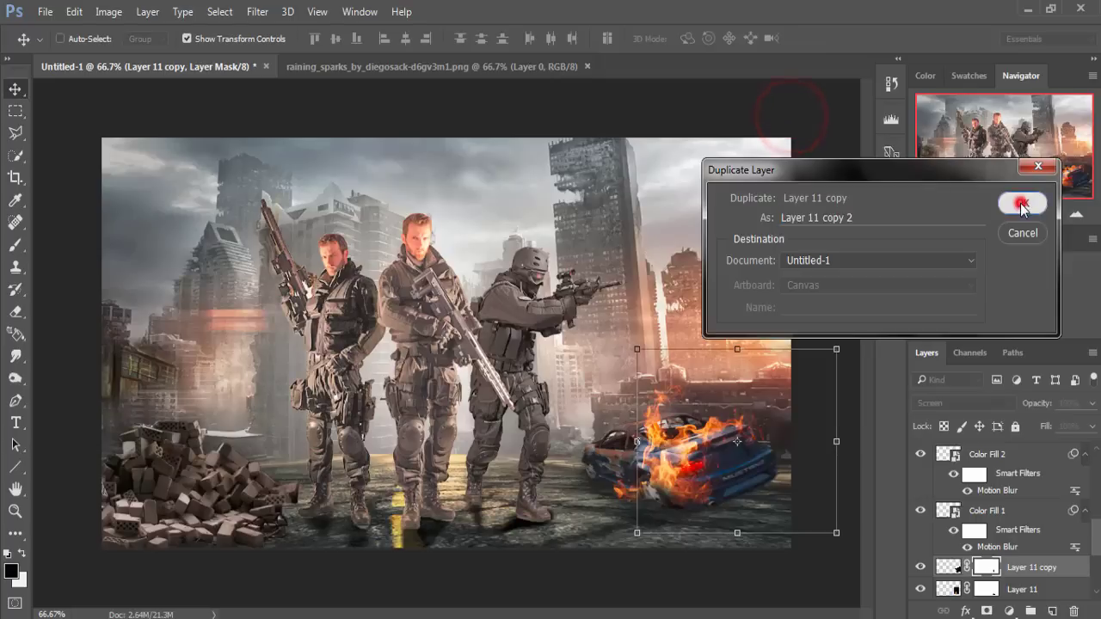
left_click_drag(710, 447, 214, 451)
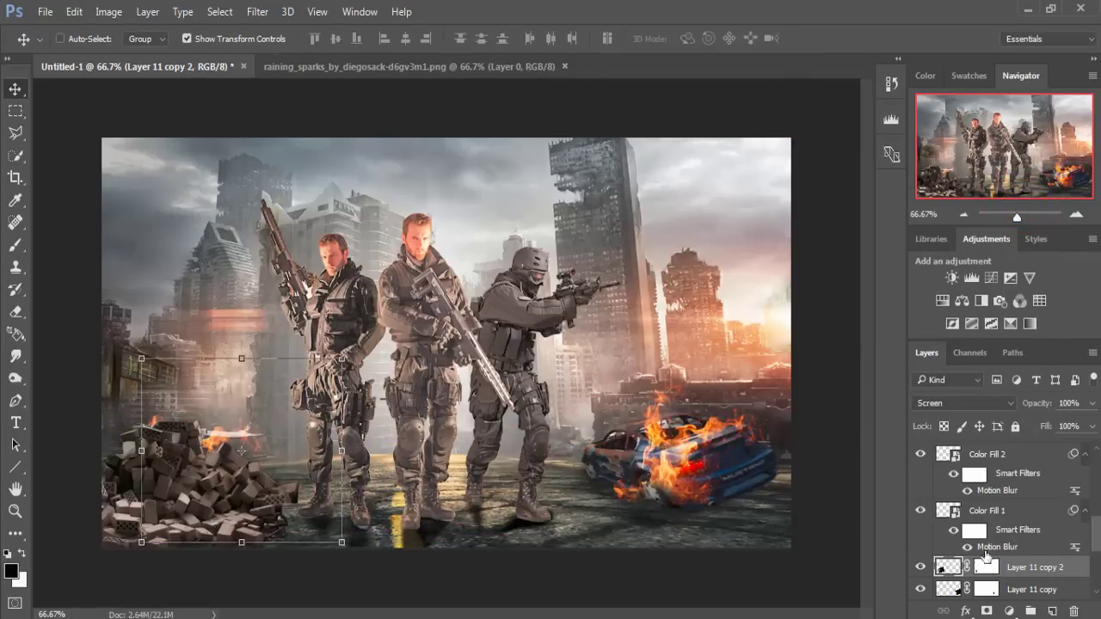
right_click(1031, 569)
left_click(813, 112)
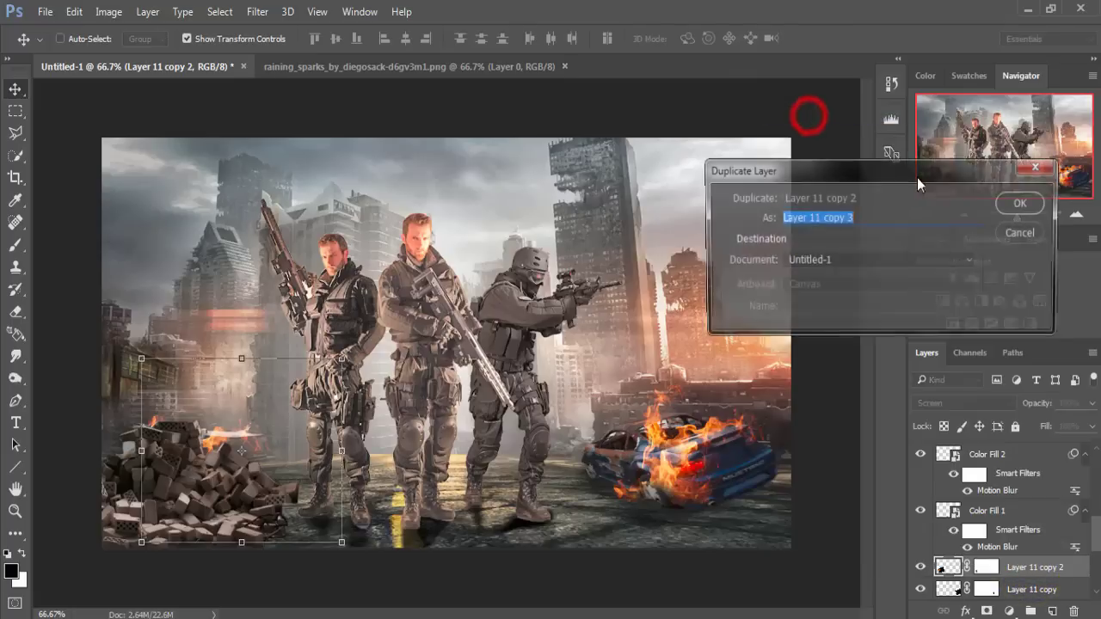
left_click(1012, 209)
left_click_drag(1040, 569, 1027, 565)
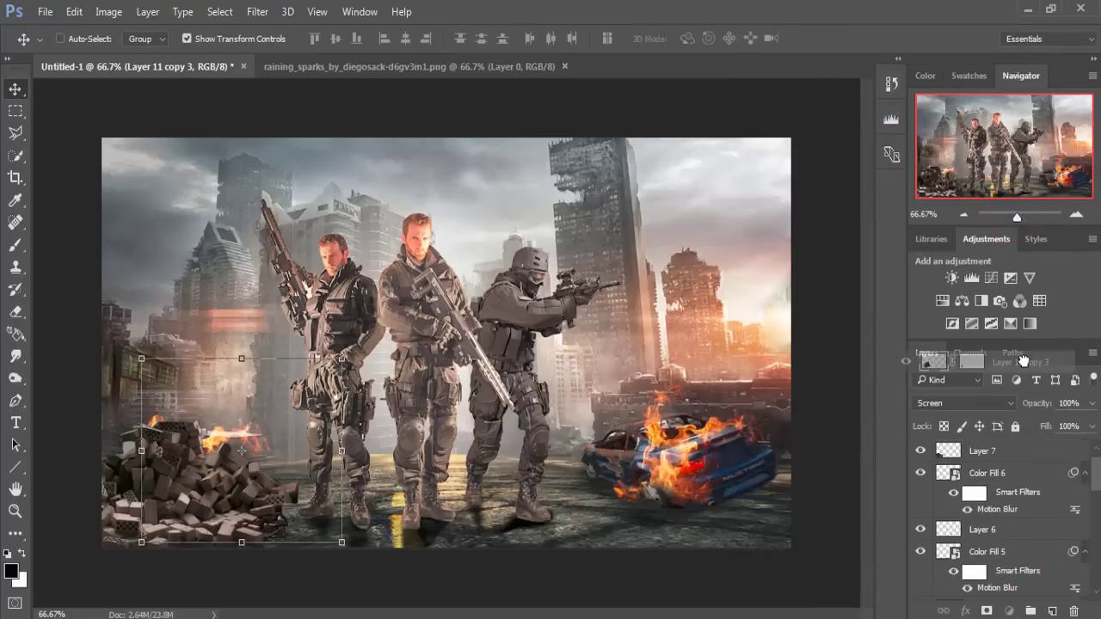
left_click_drag(1027, 564, 1011, 473)
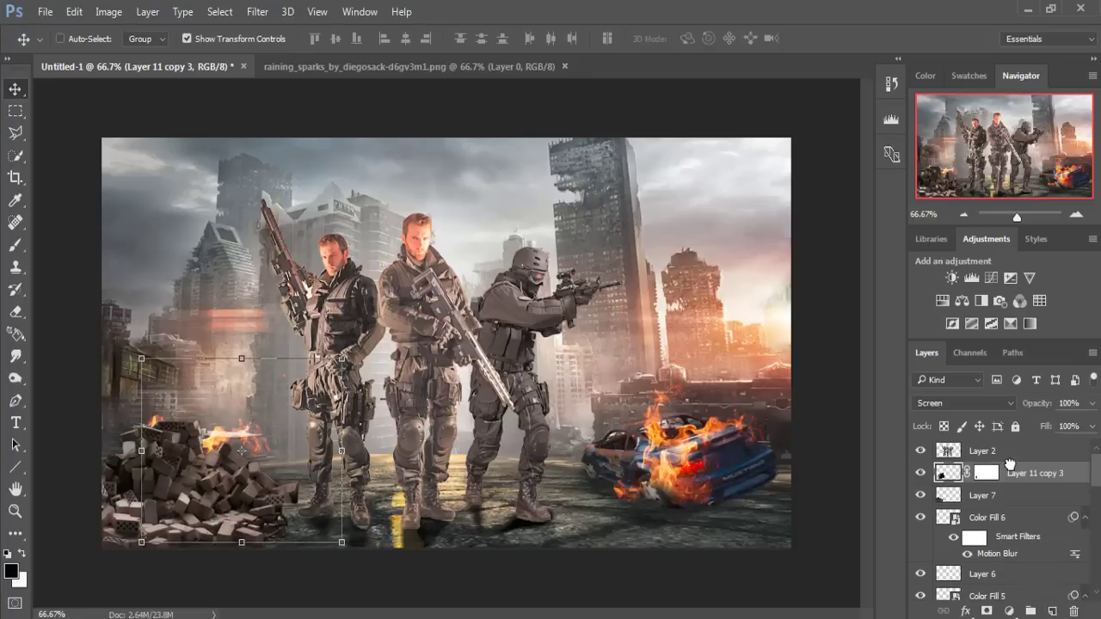
left_click_drag(191, 458, 129, 525)
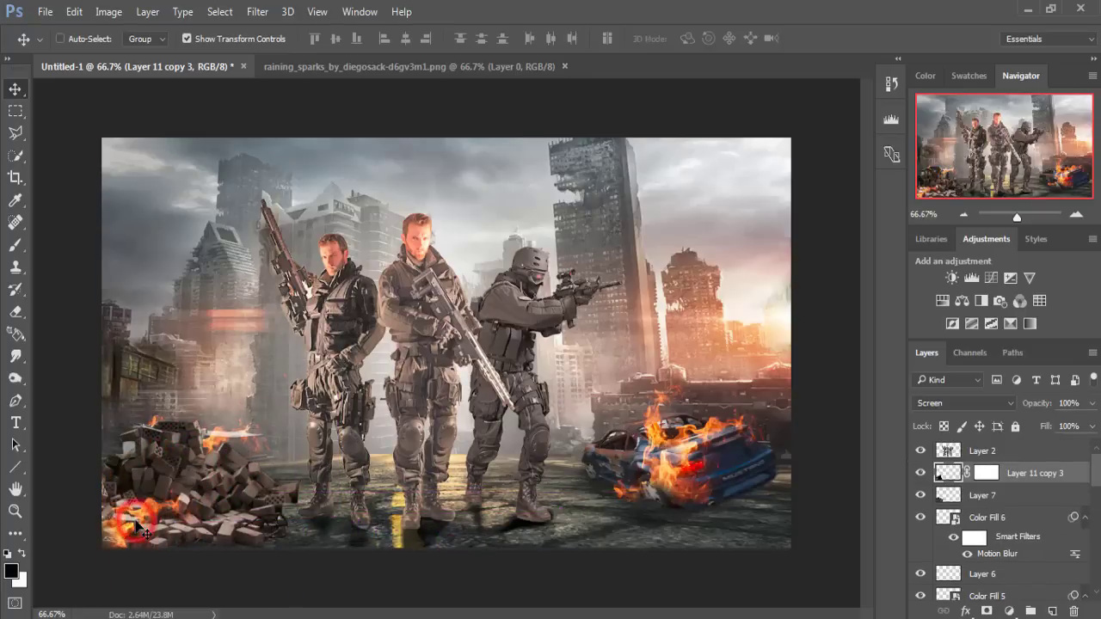
Duplicate the fire as Layer 11 copy 4 and place it higher on the brick pile.
right_click(1080, 473)
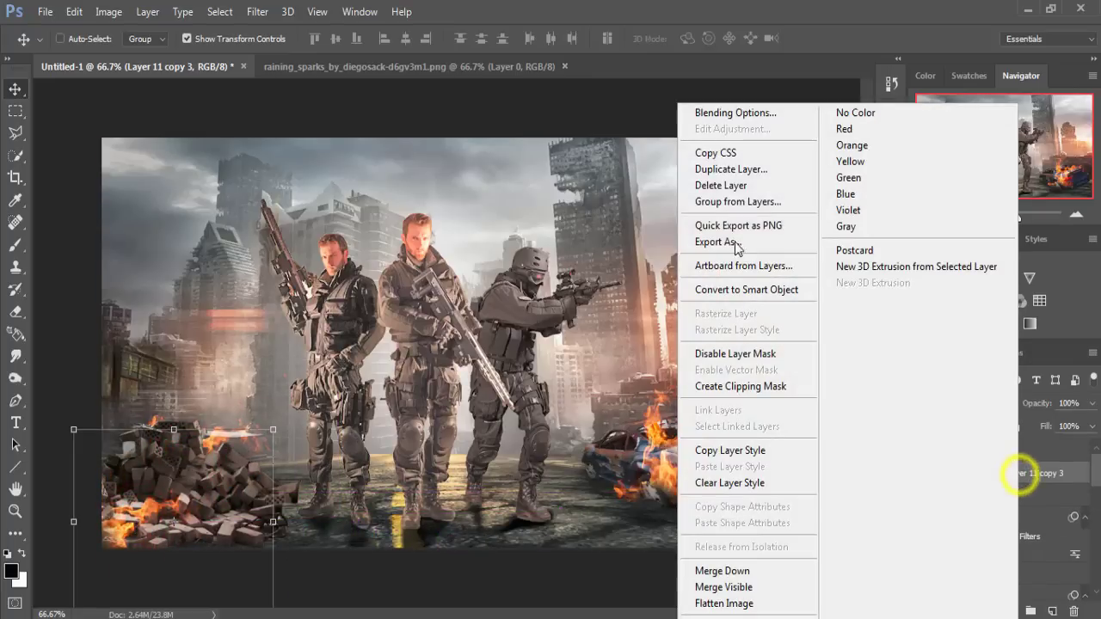
left_click(738, 169)
left_click(1023, 204)
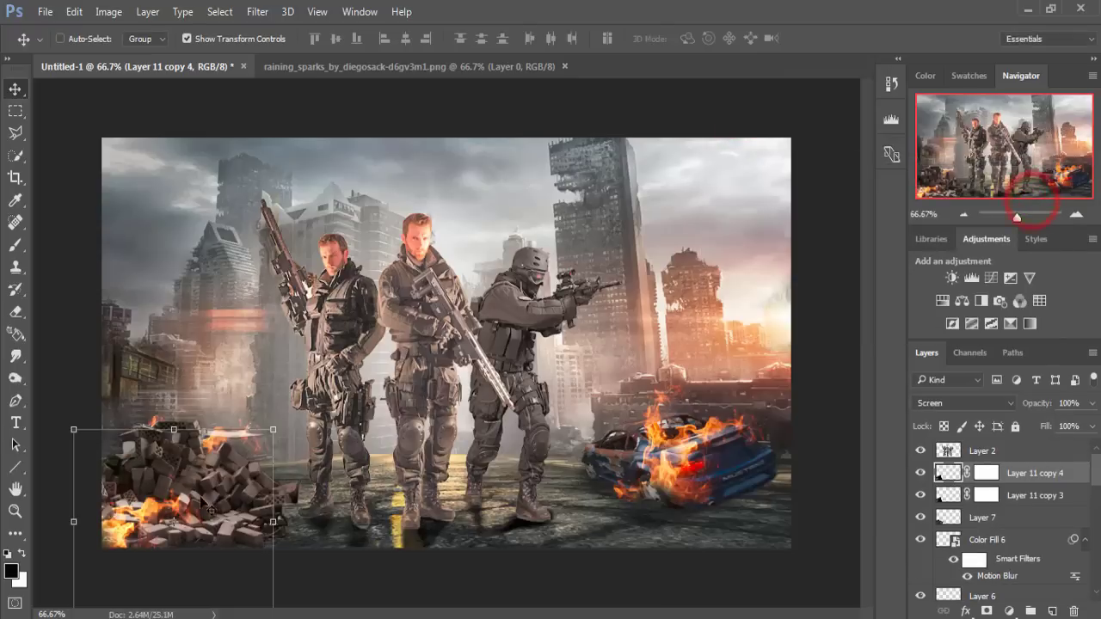
mouse_move(172, 506)
left_mouse_down()
mouse_move(261, 437)
mouse_move(232, 445)
left_mouse_up()
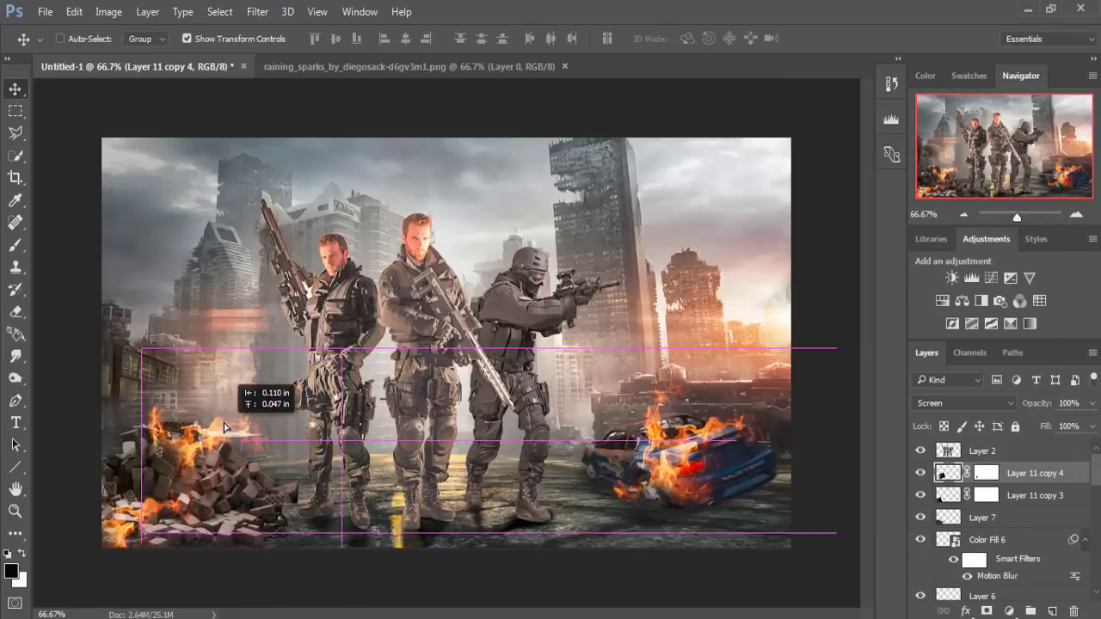
mouse_move(232, 446)
left_mouse_down()
mouse_move(224, 424)
mouse_move(222, 439)
left_mouse_up()
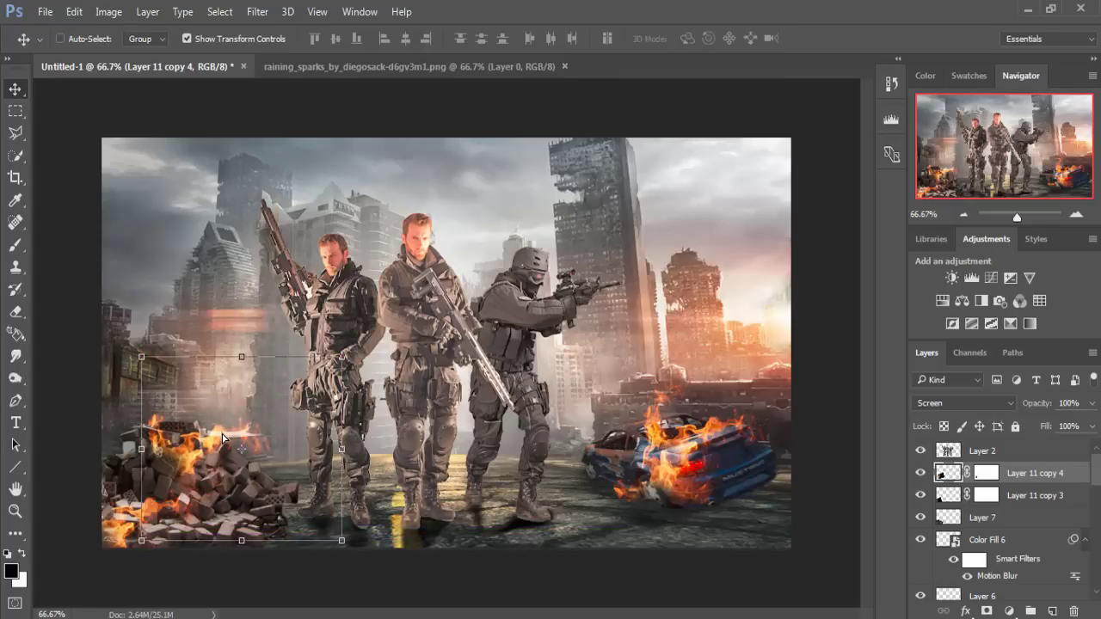
Duplicate the fire as Layer 11 copy 5, enlarge it to about 134% over the bricks.
right_click(1064, 483)
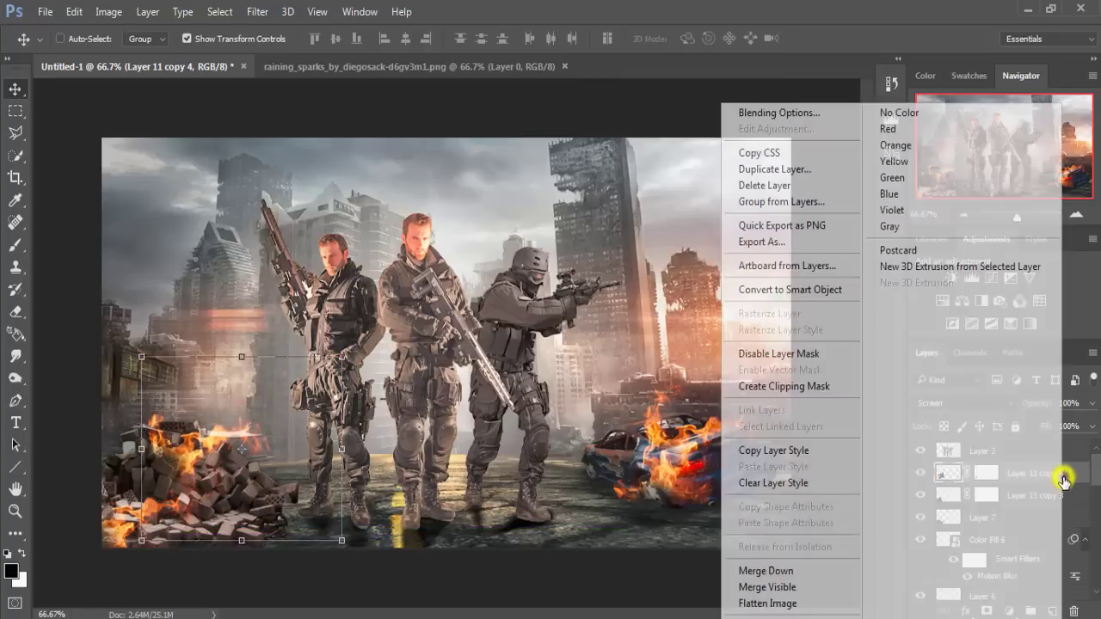
left_click(778, 171)
left_click(1022, 203)
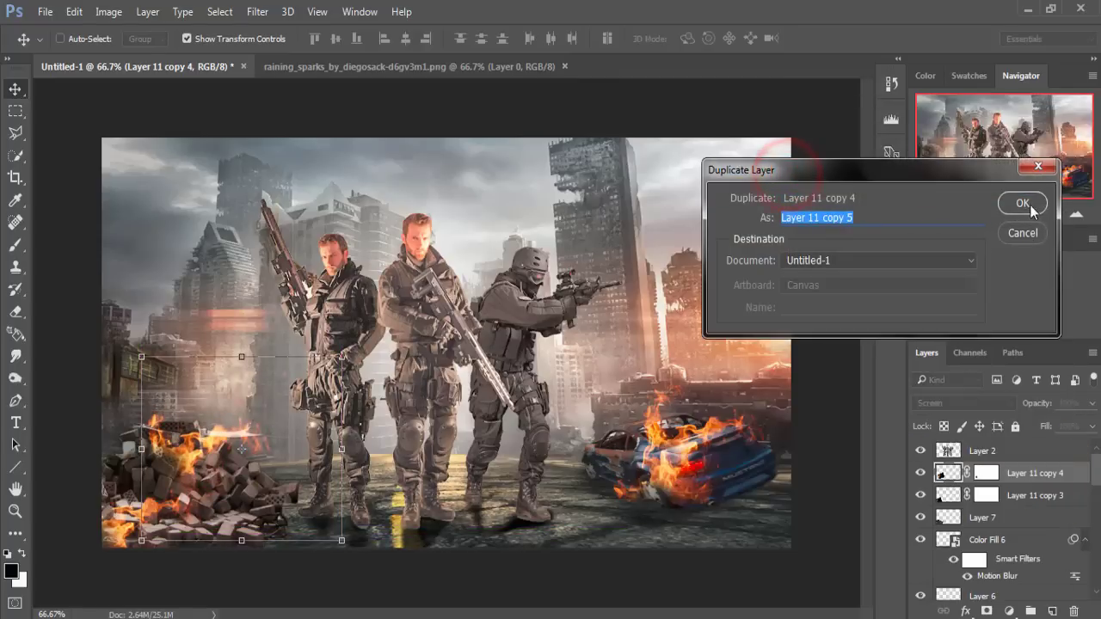
mouse_move(198, 443)
left_mouse_down()
mouse_move(234, 472)
mouse_move(199, 537)
left_mouse_up()
left_click_drag(342, 449, 377, 417)
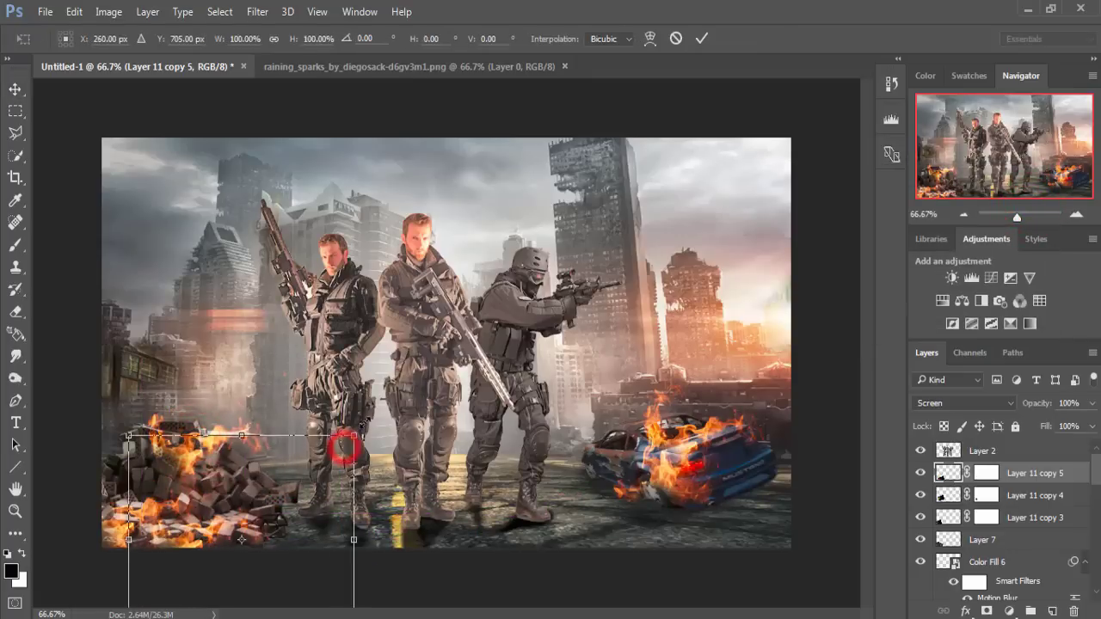
left_click_drag(193, 522, 213, 497)
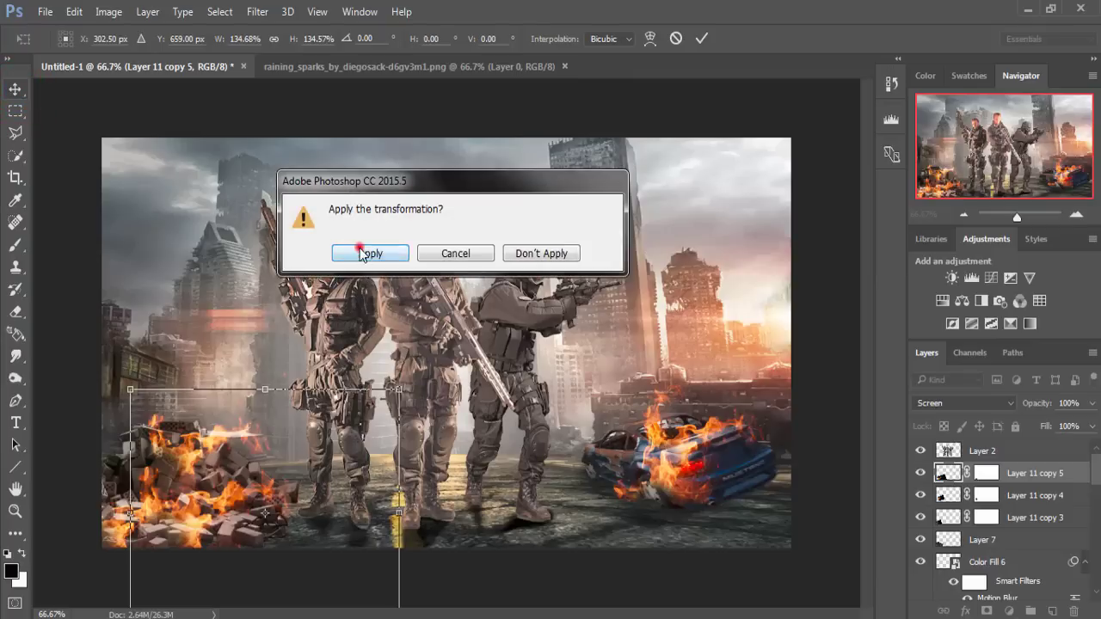
left_click(362, 254)
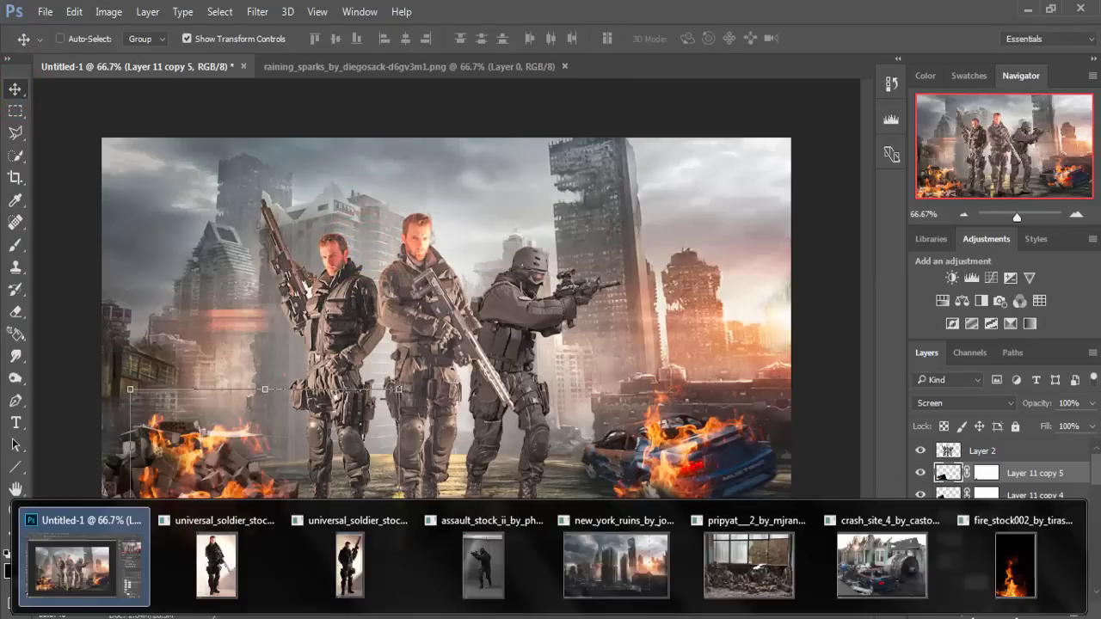
Bring the fire stock photo into the composite as Layer 12 and close the photo's window.
left_click(1049, 578)
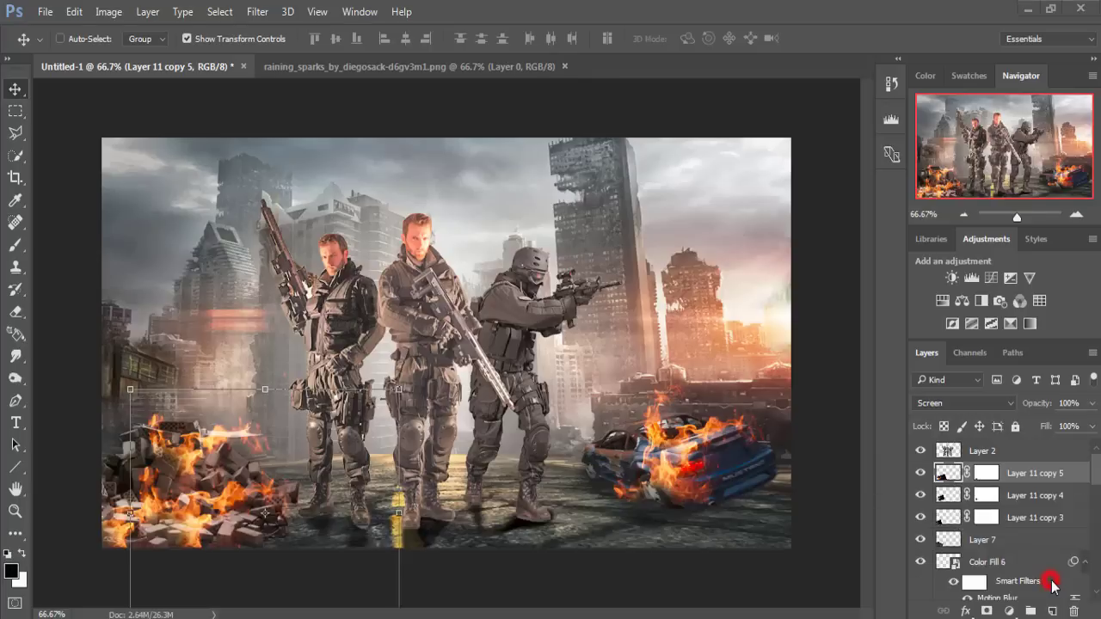
left_click_drag(813, 452, 264, 416)
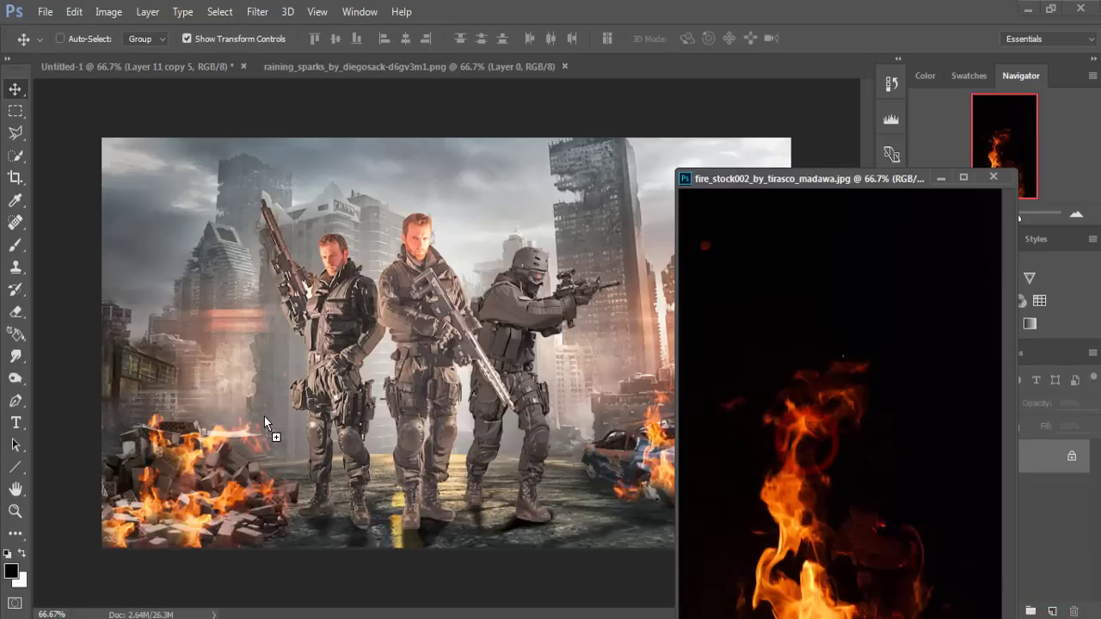
mouse_move(284, 372)
left_mouse_down()
mouse_move(222, 362)
mouse_move(194, 335)
mouse_move(213, 325)
left_mouse_up()
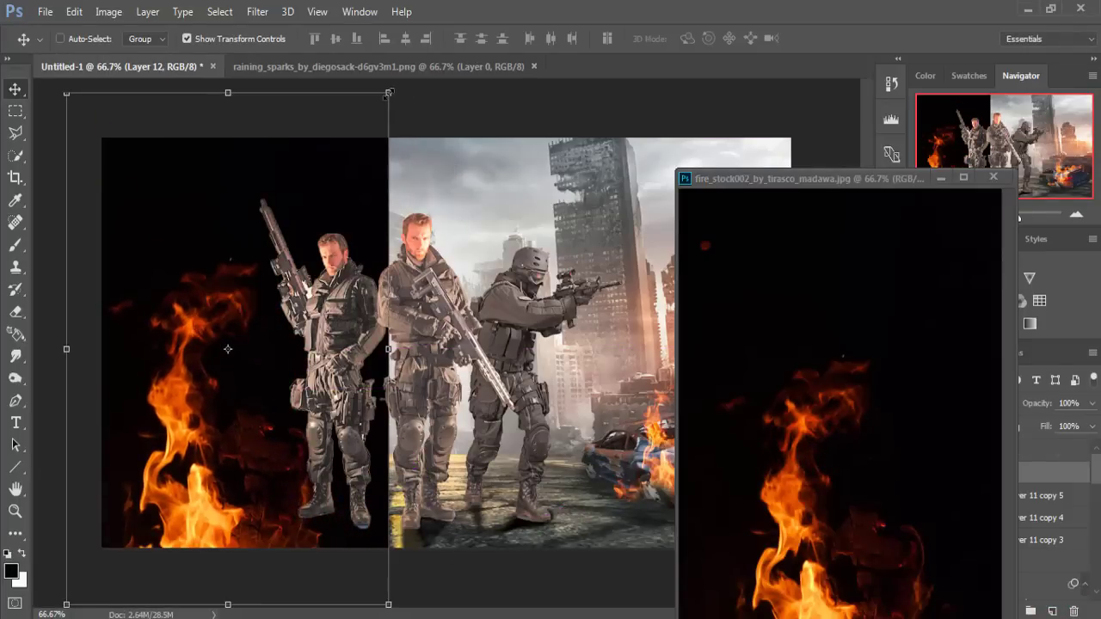
left_click_drag(389, 92, 338, 171)
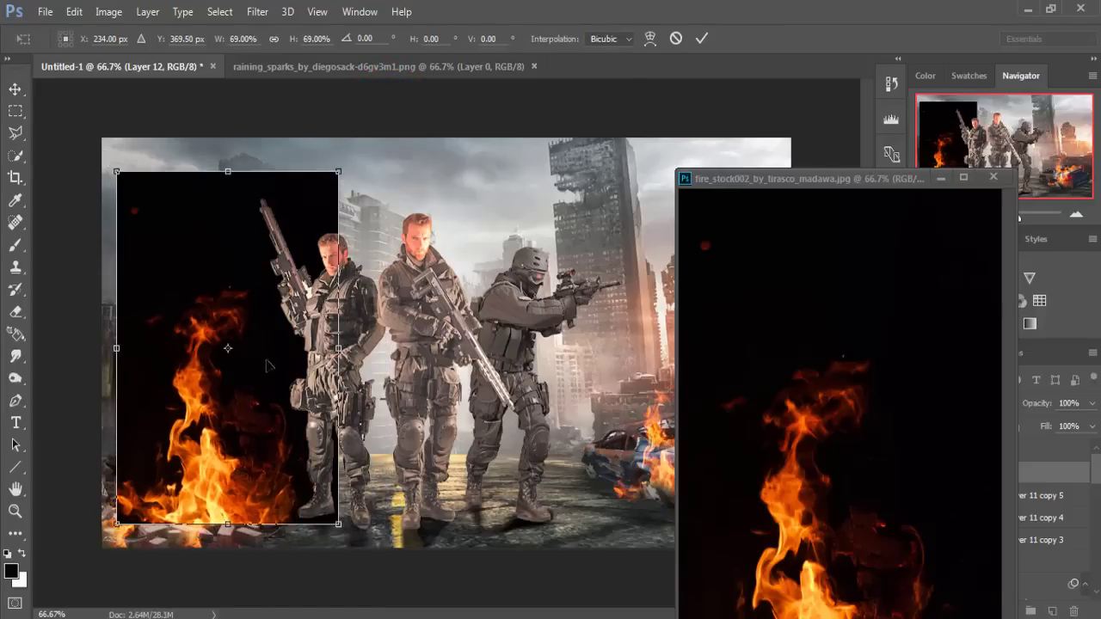
left_click_drag(219, 474, 191, 508)
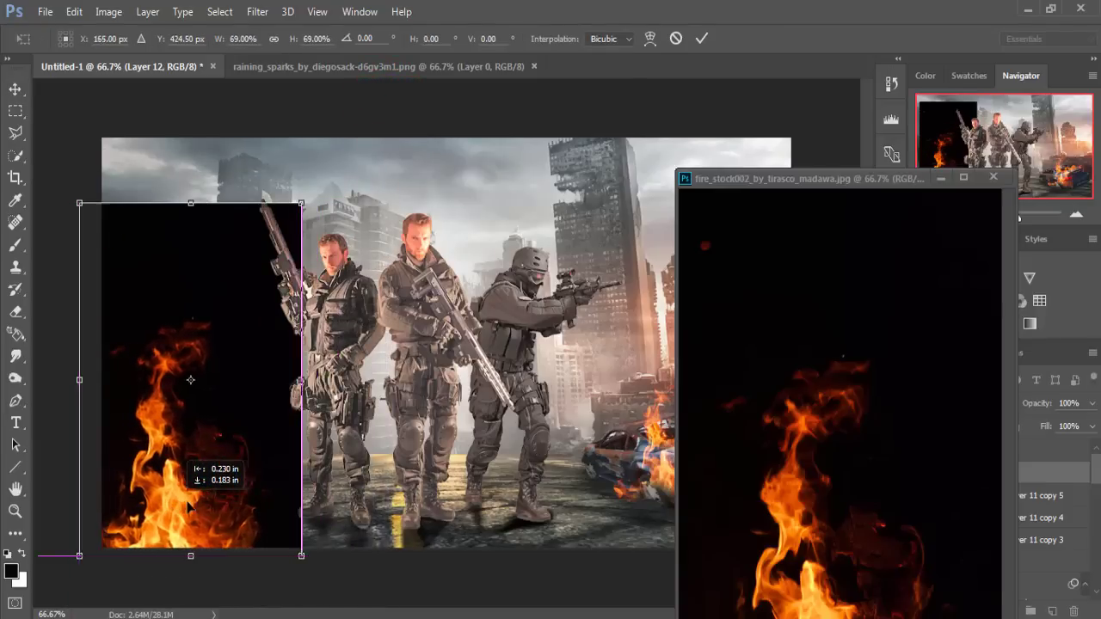
key("Escape")
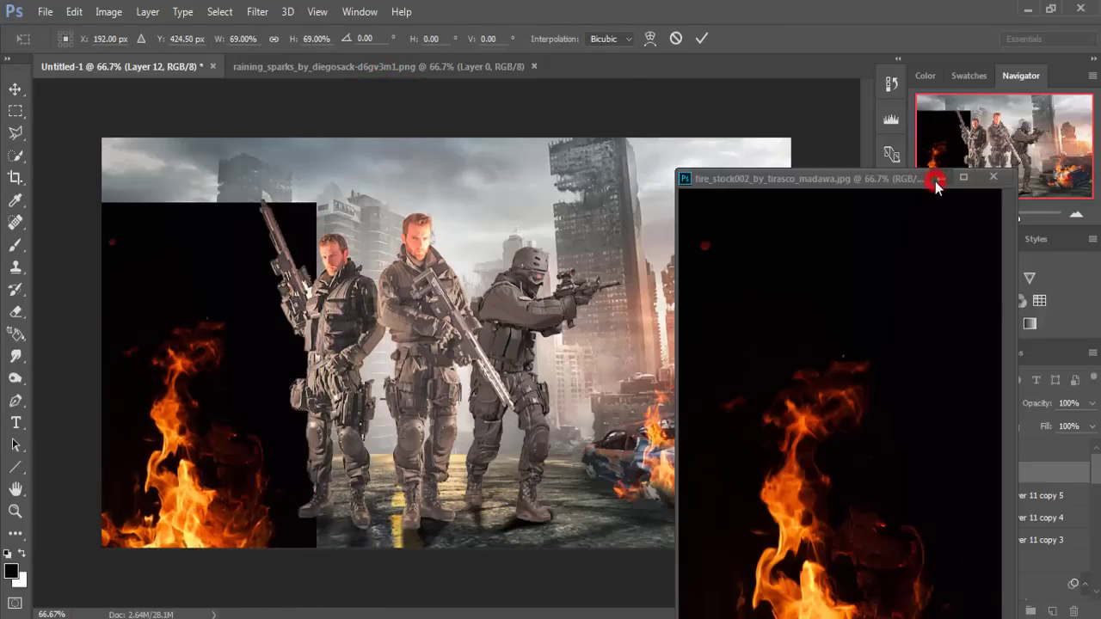
left_click(941, 178)
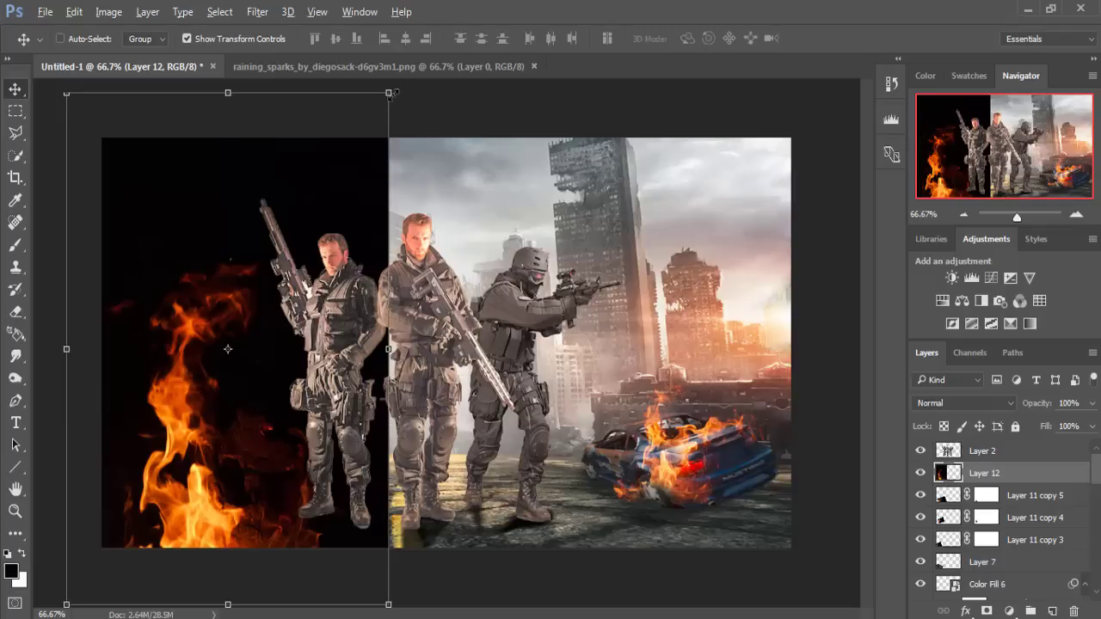
Scale Layer 12's fire to about 57% and place it over the lower-left corner.
left_click_drag(391, 92, 319, 201)
left_click_drag(231, 428, 190, 493)
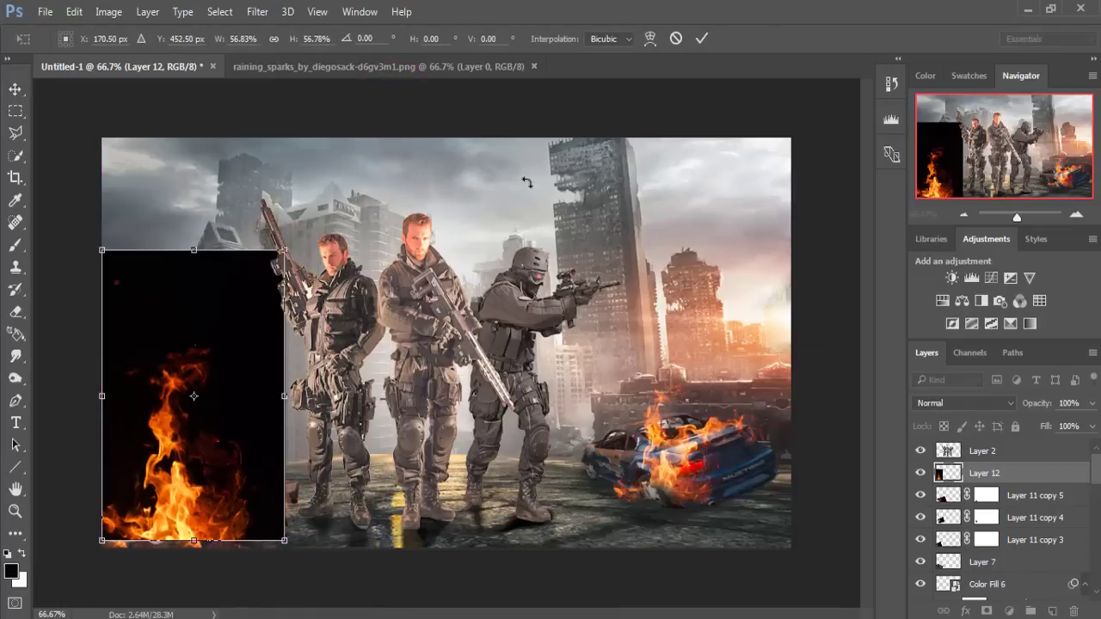
left_click(701, 40)
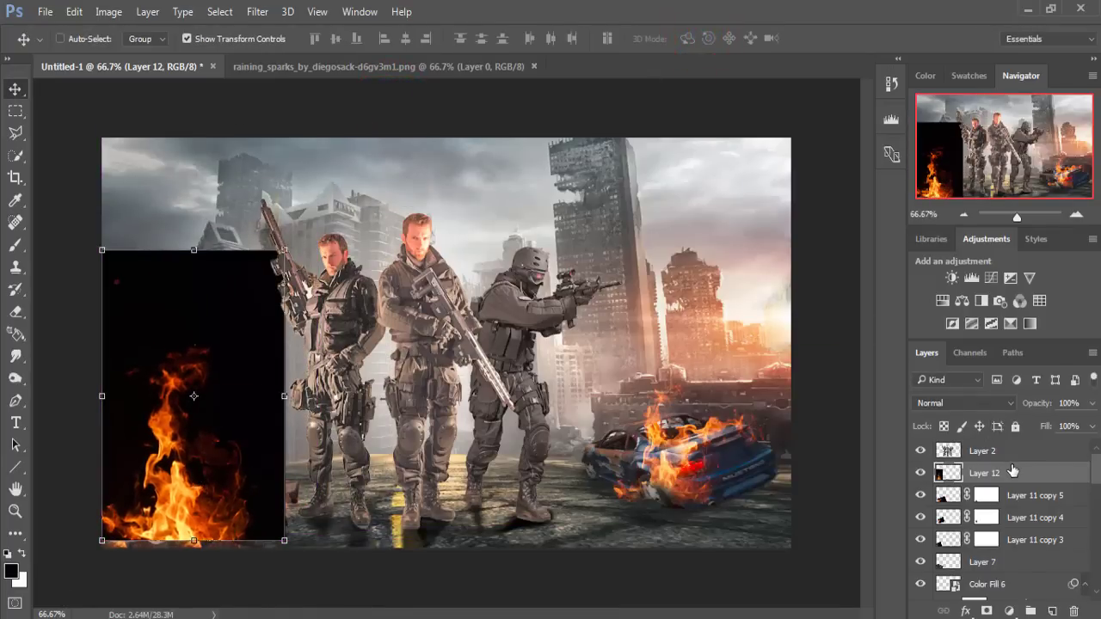
mouse_move(1009, 478)
left_mouse_down()
mouse_move(1002, 527)
mouse_move(998, 498)
mouse_move(1007, 607)
left_mouse_up()
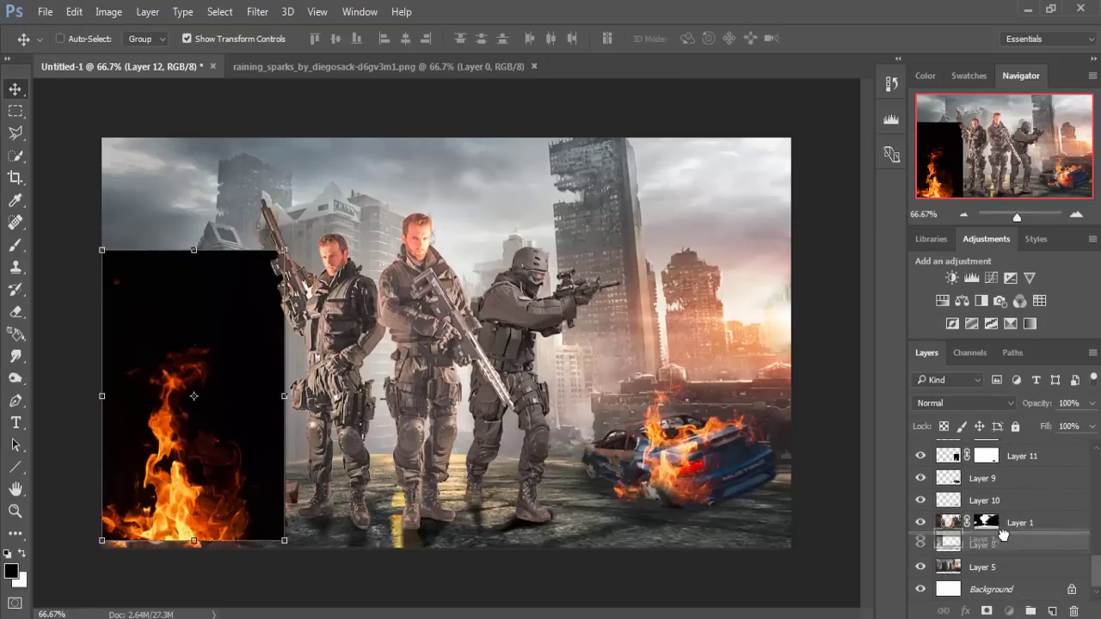
Move Layer 12 between Layer 9 and Layer 10, set it to Screen, and add a layer mask.
left_click_drag(1007, 607, 1000, 487)
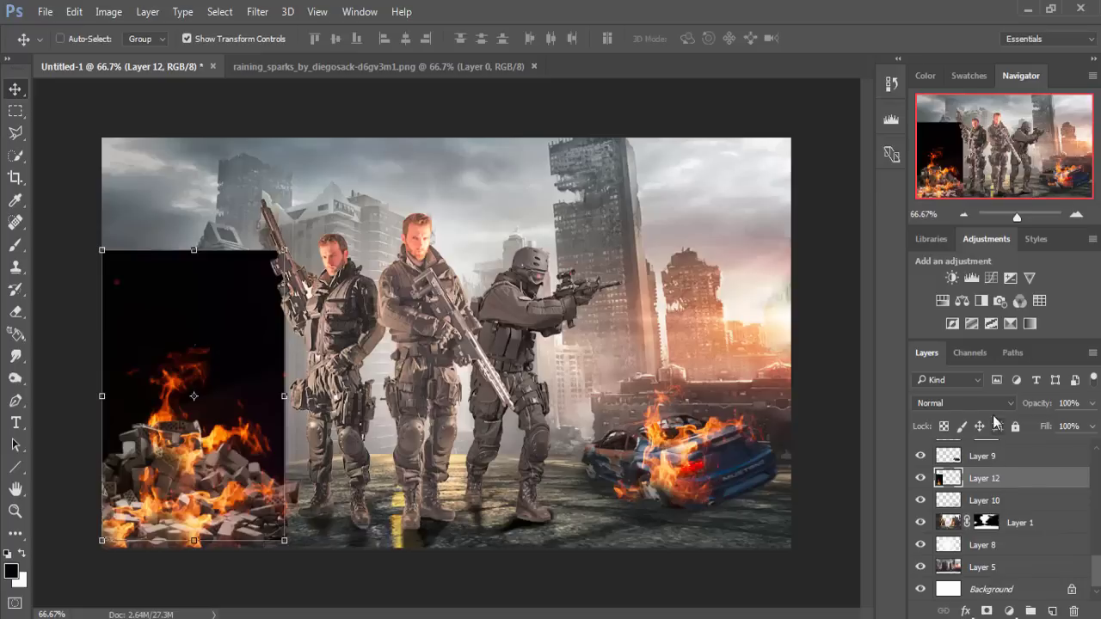
left_click(990, 402)
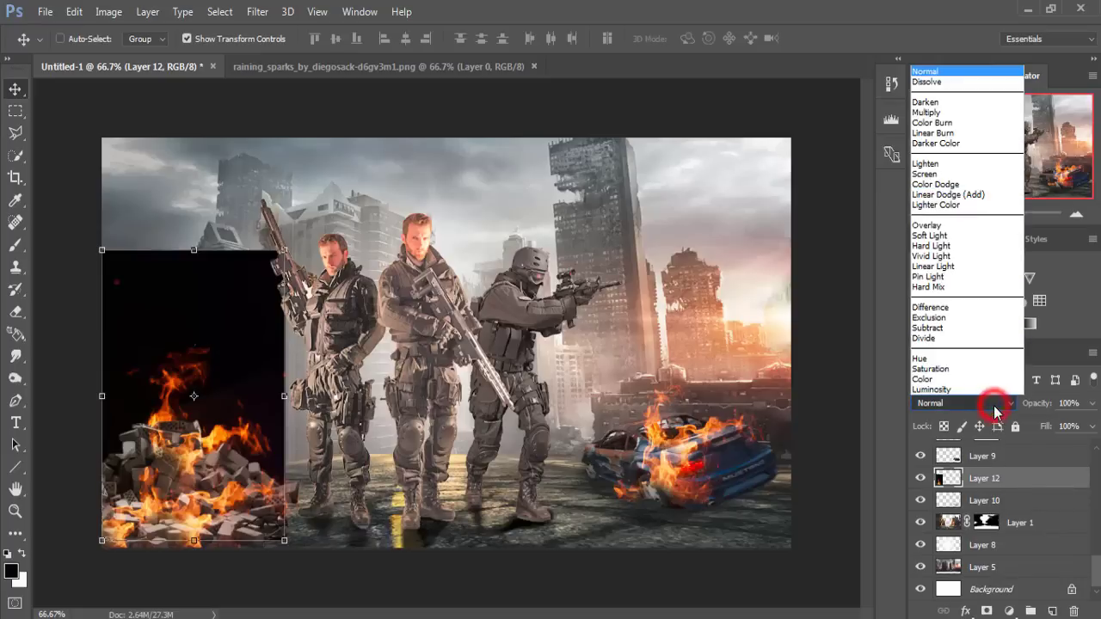
left_click(939, 172)
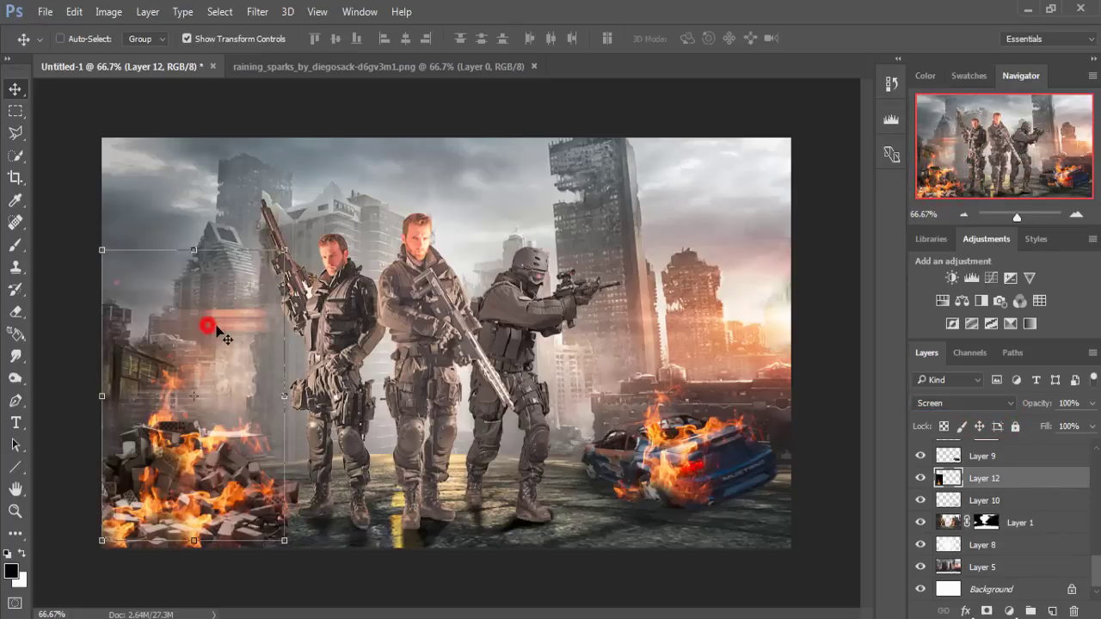
left_click(187, 38)
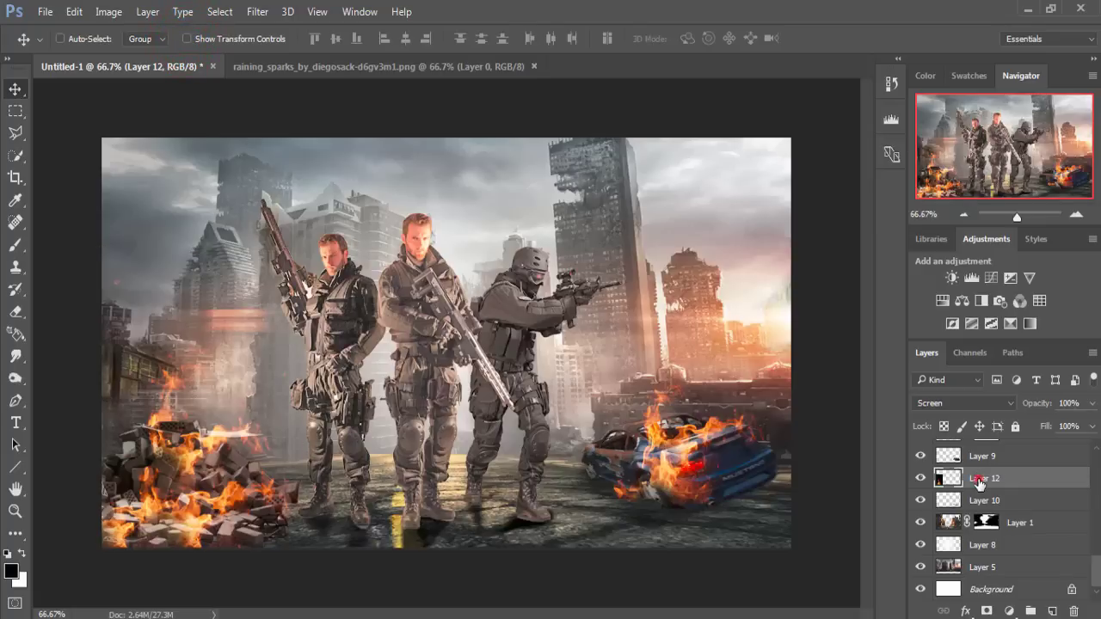
key("b")
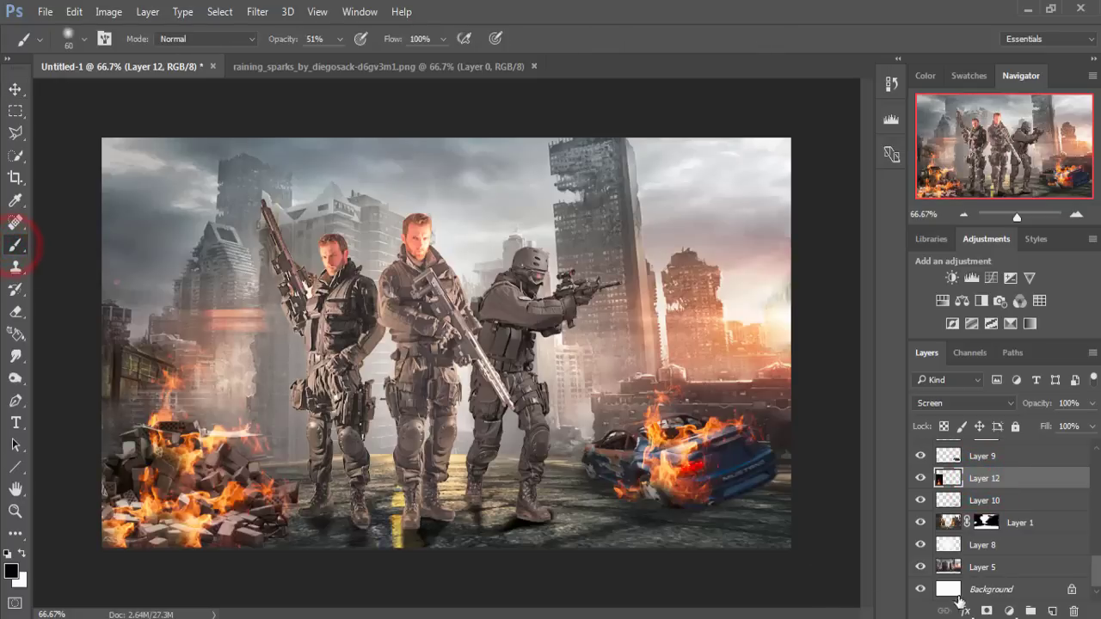
left_click(987, 611)
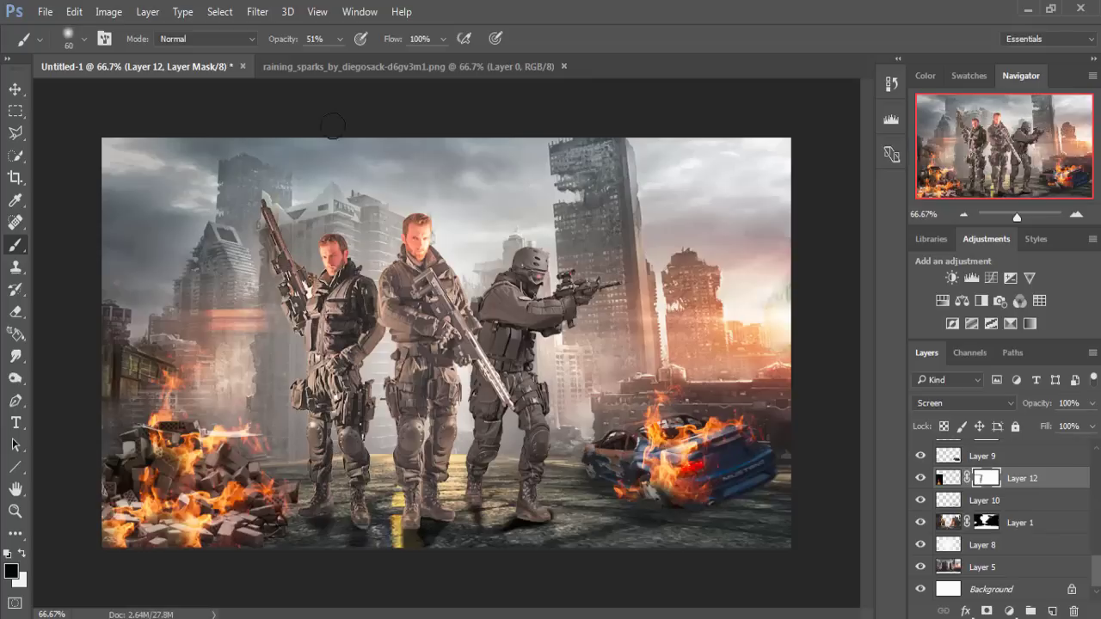
left_click(14, 90)
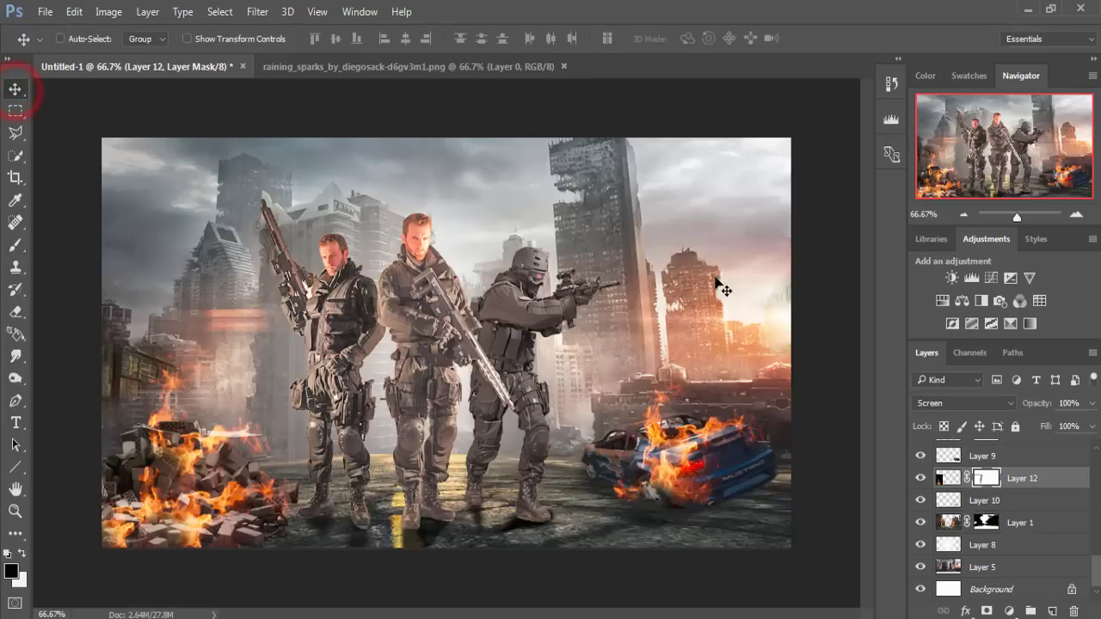
Drag the raining_sparks image into Untitled-1 as Layer 13, close the sparks file, and position it over the soldiers.
left_click(452, 68)
mouse_move(452, 69)
left_mouse_down()
mouse_move(461, 113)
mouse_move(884, 121)
left_mouse_up()
left_click_drag(922, 298, 464, 366)
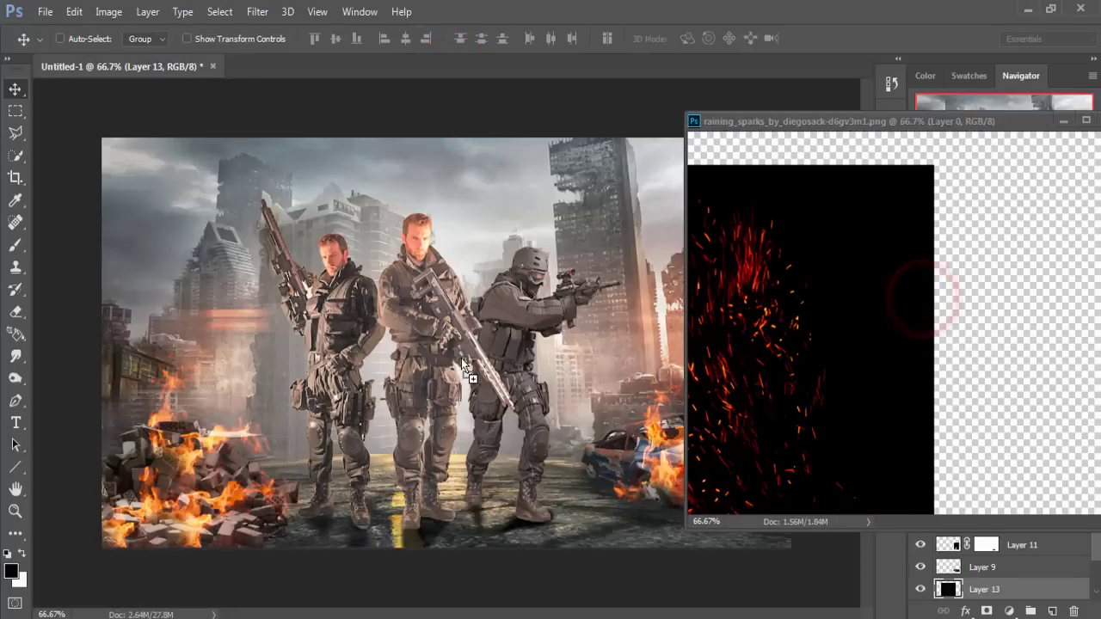
left_click_drag(942, 122, 596, 143)
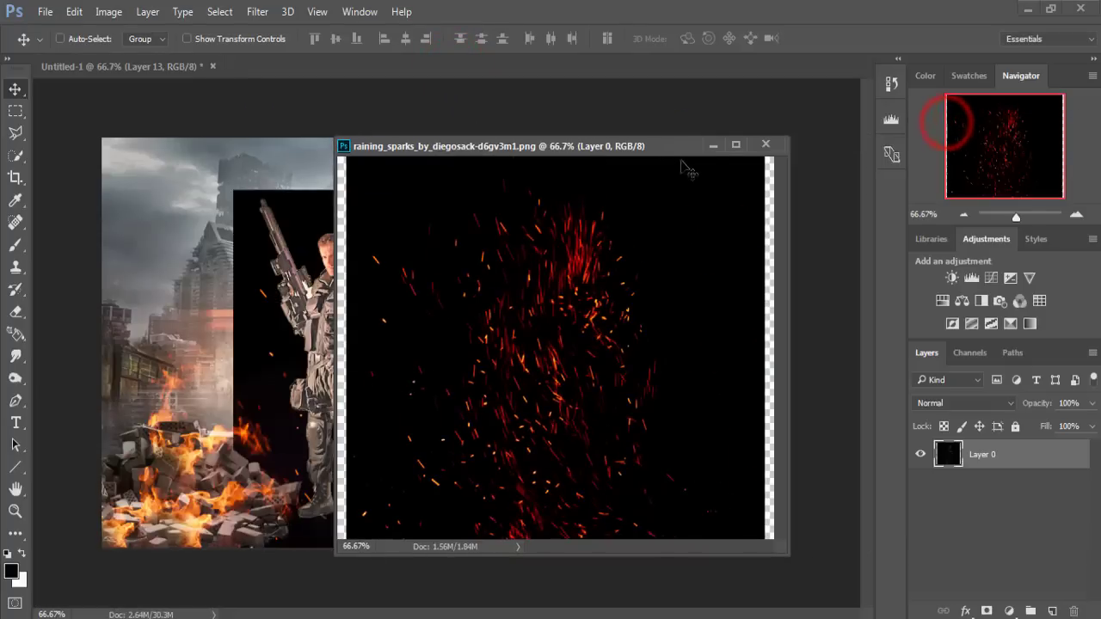
left_click(712, 141)
mouse_move(1033, 490)
left_mouse_down()
mouse_move(994, 594)
mouse_move(1008, 323)
mouse_move(982, 450)
left_mouse_up()
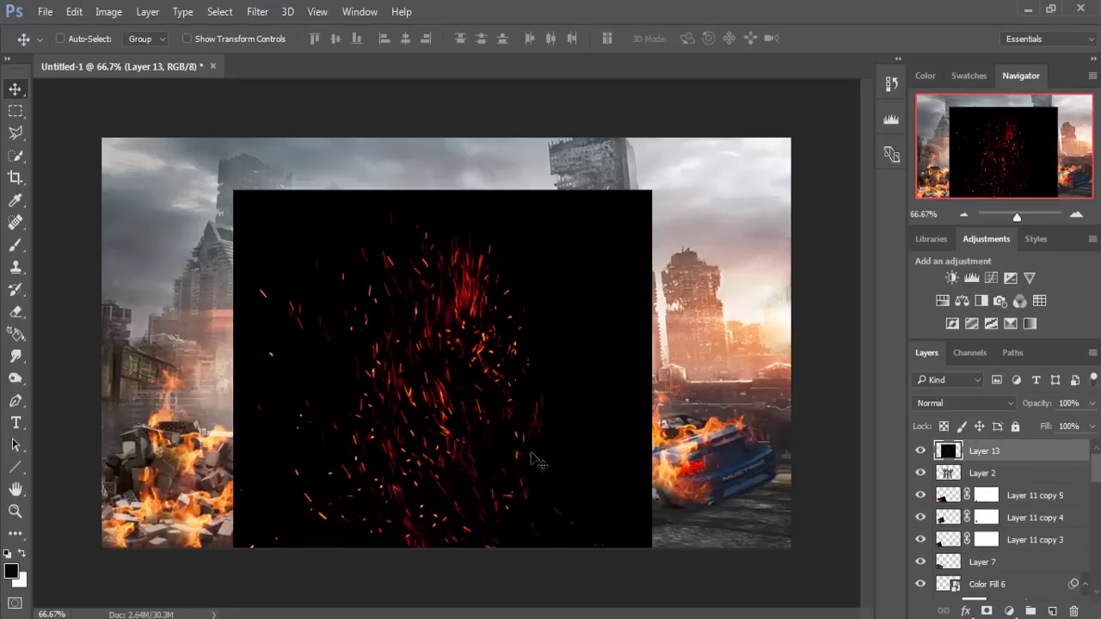
left_click_drag(530, 457, 577, 476)
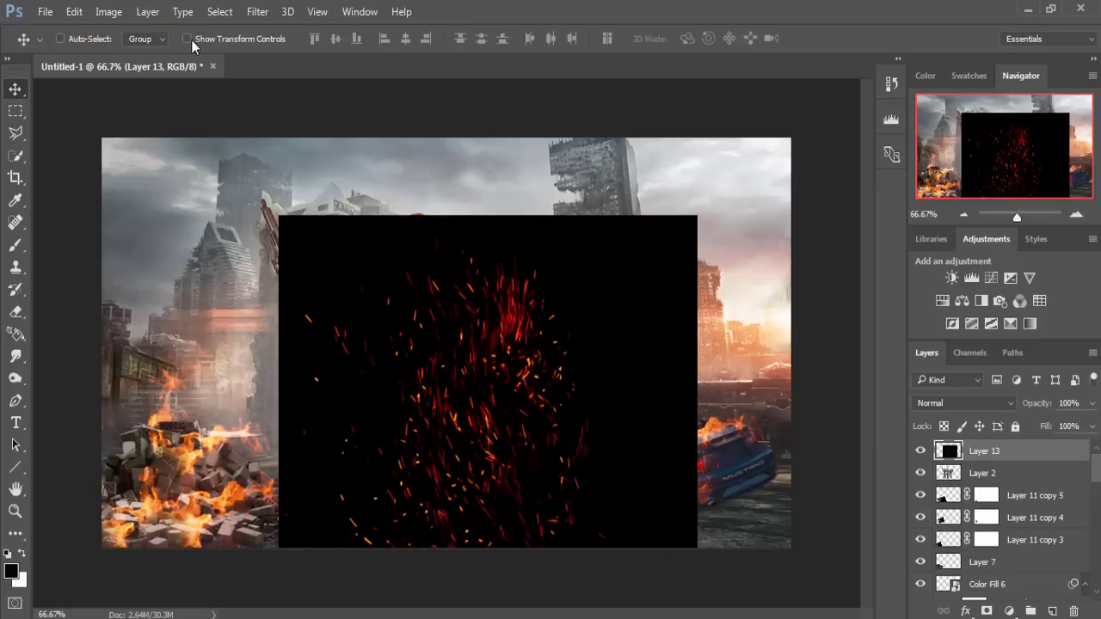
left_click(187, 38)
left_click(989, 403)
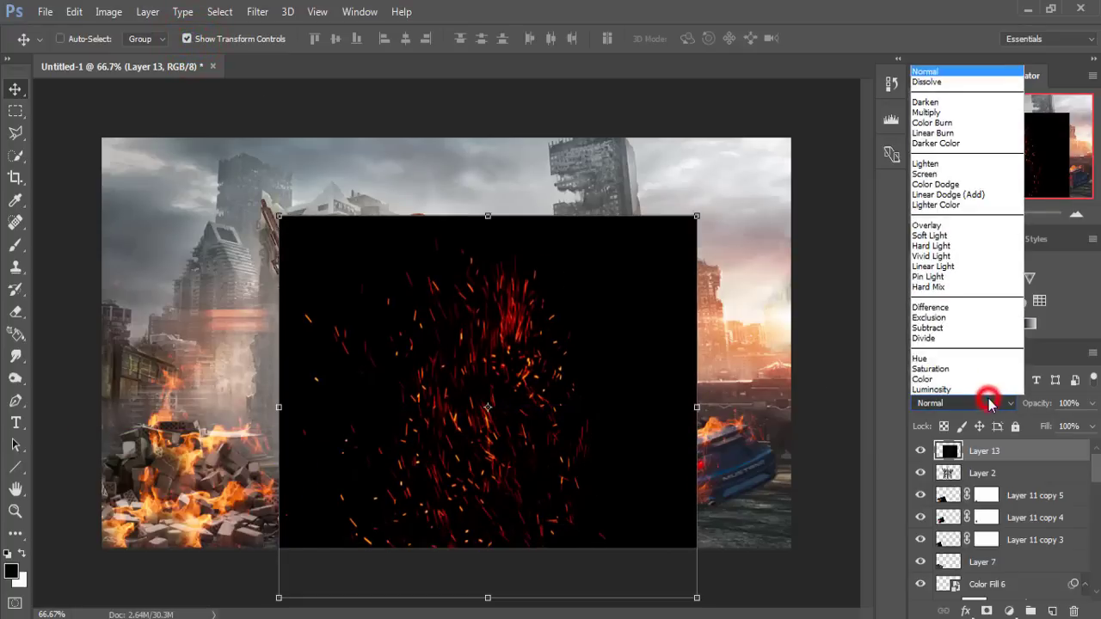
Set Layer 13 to Screen blend mode and stretch the sparks to about 158% width.
left_click(926, 178)
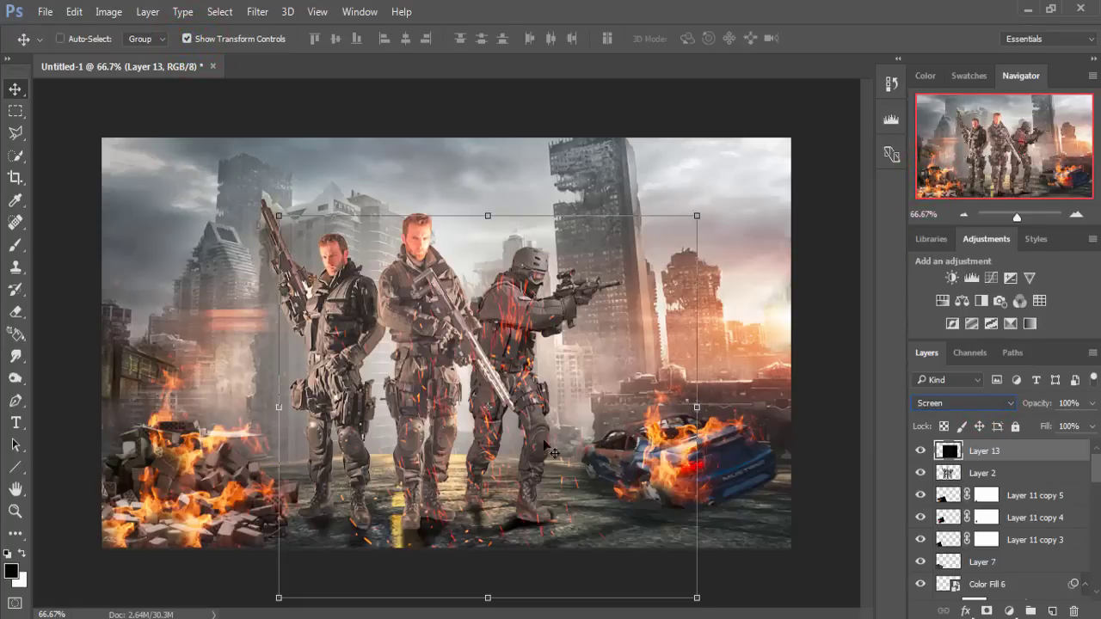
left_click_drag(554, 453, 560, 487)
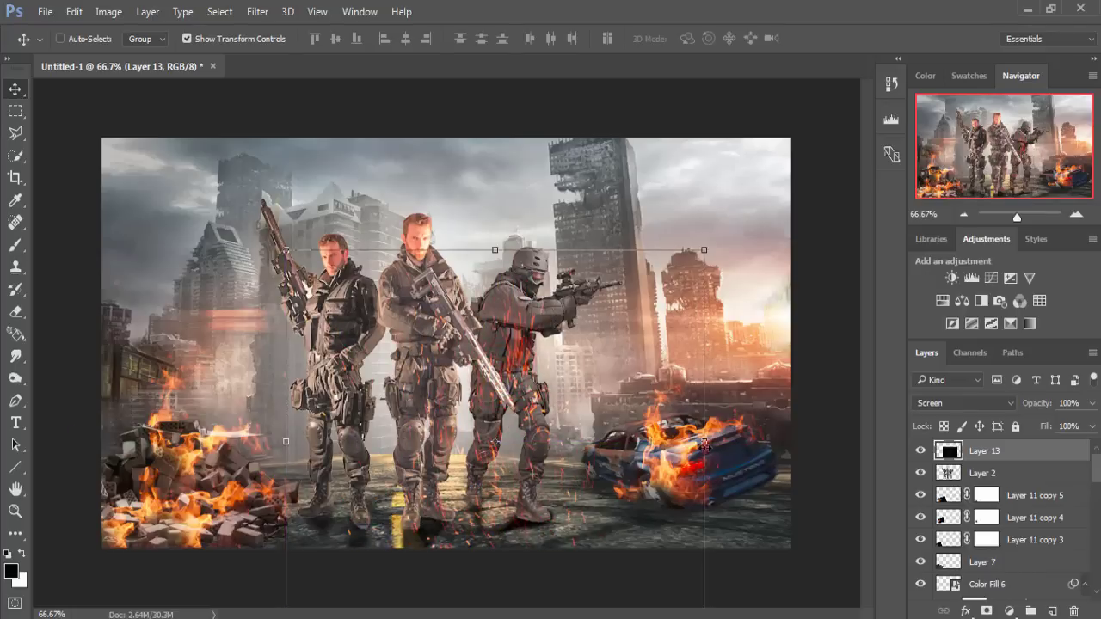
left_click_drag(704, 442, 836, 442)
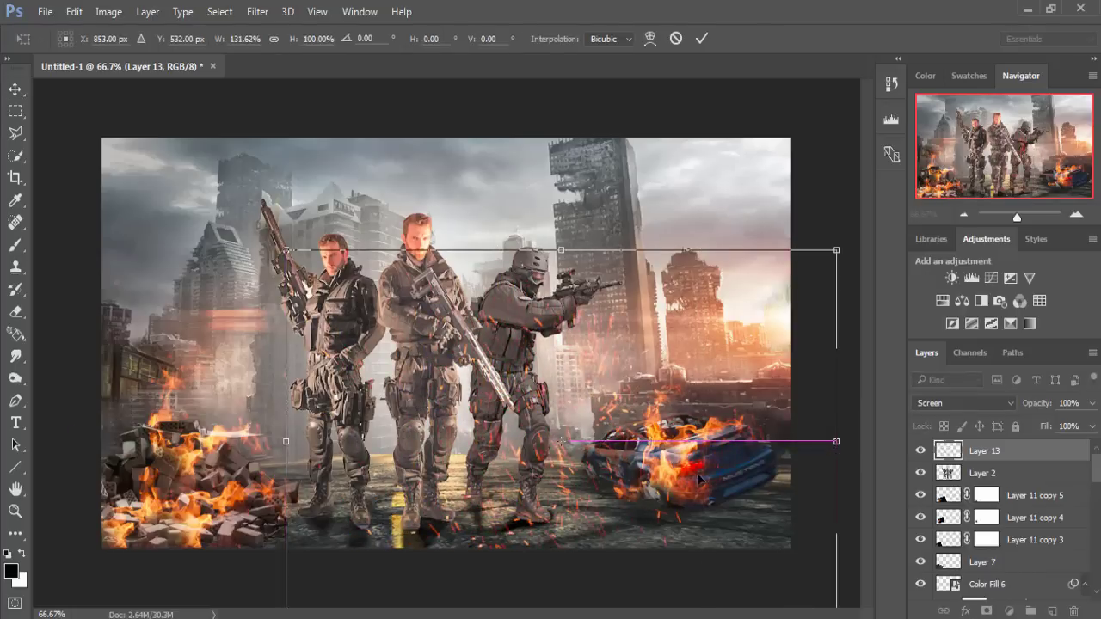
left_click_drag(290, 439, 174, 438)
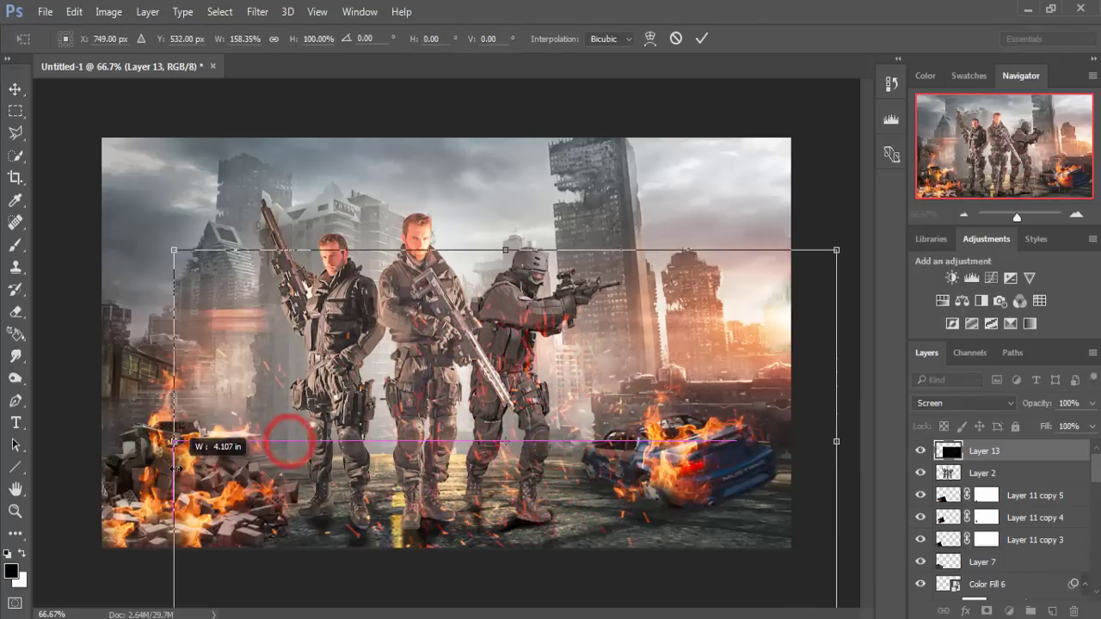
mouse_move(477, 465)
left_mouse_down()
mouse_move(502, 497)
mouse_move(512, 480)
mouse_move(520, 501)
mouse_move(554, 514)
left_mouse_up()
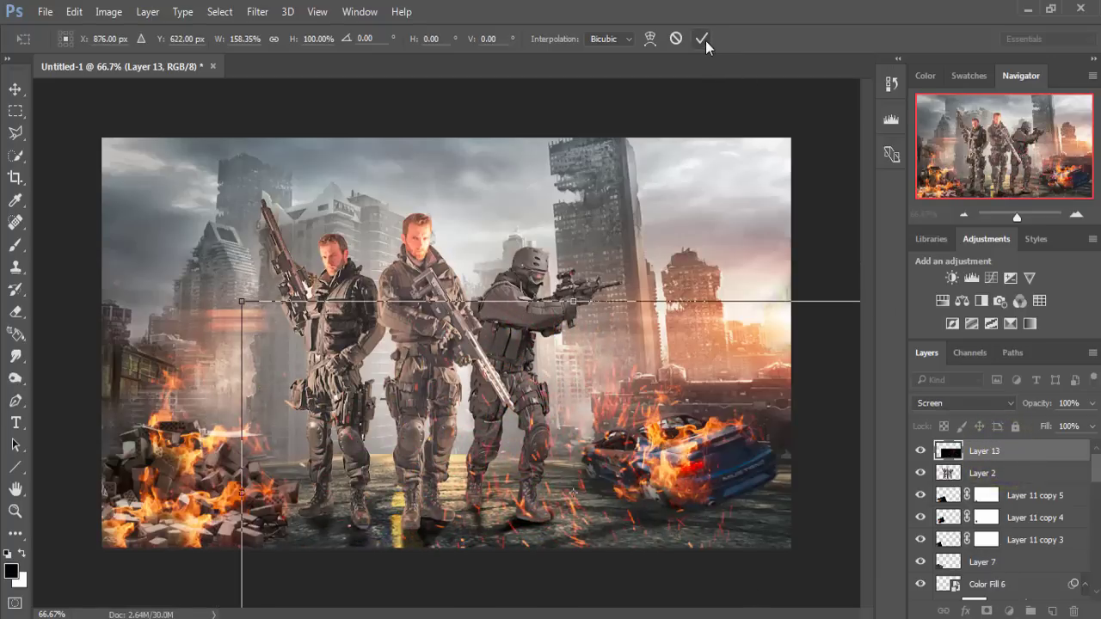
left_click(702, 37)
Duplicate Layer 13 as Layer 13 copy and shift it left and down around the soldiers' legs.
right_click(981, 451)
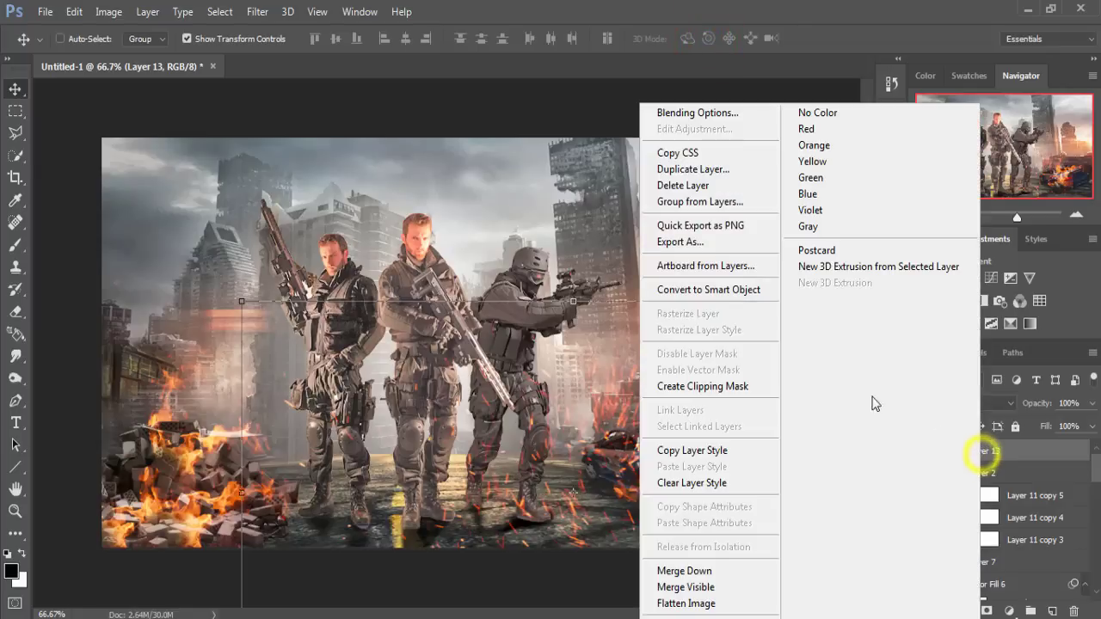
left_click(695, 170)
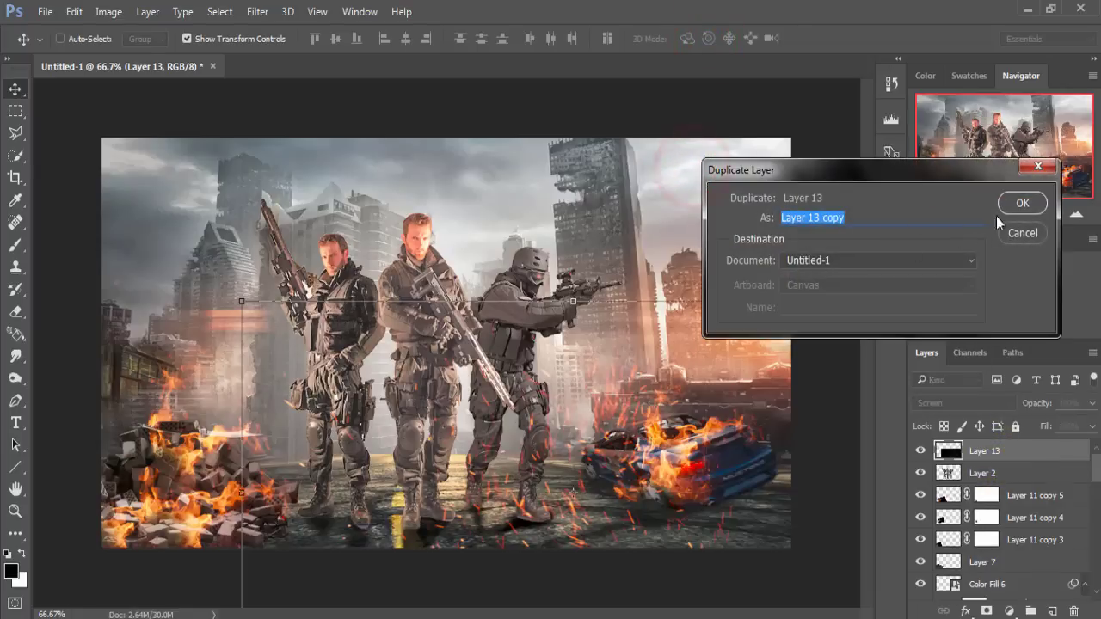
left_click(1015, 207)
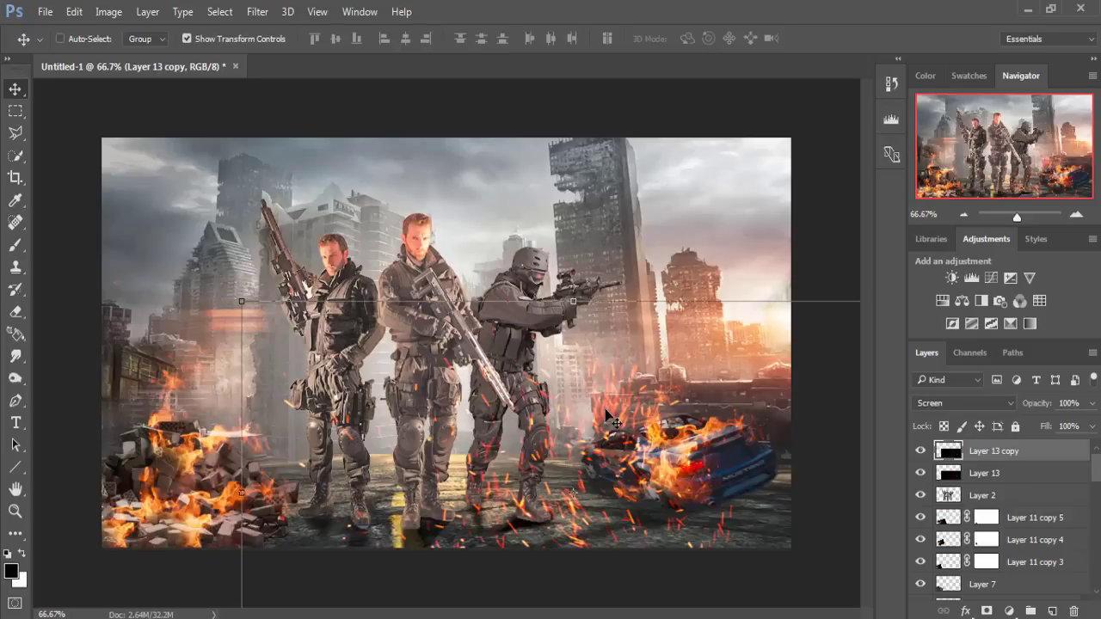
left_click_drag(606, 416, 506, 437)
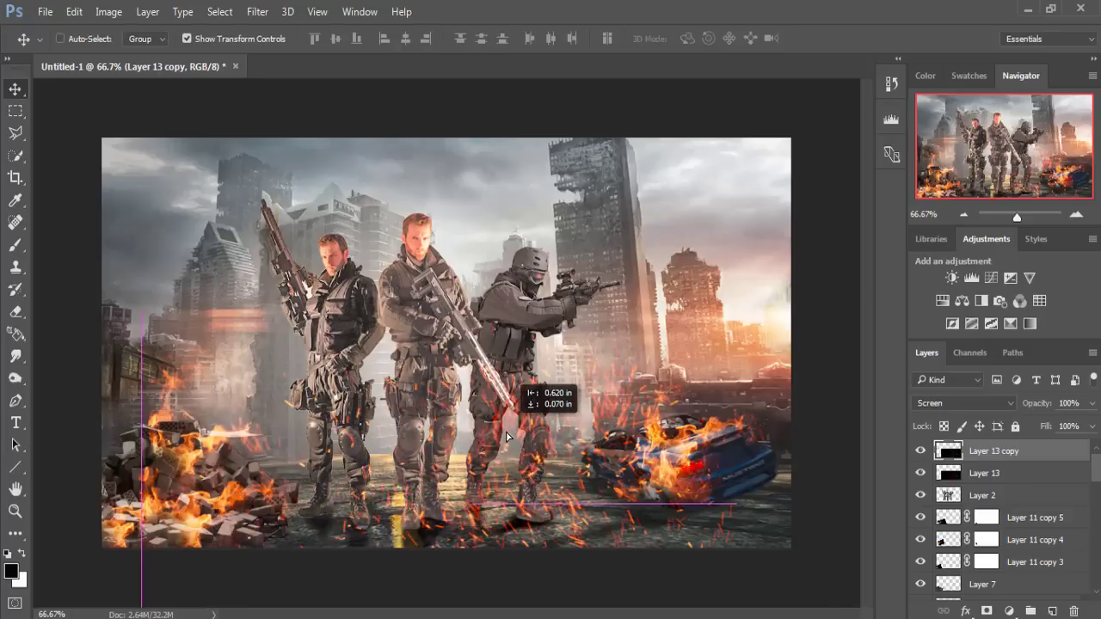
left_click_drag(506, 437, 504, 461)
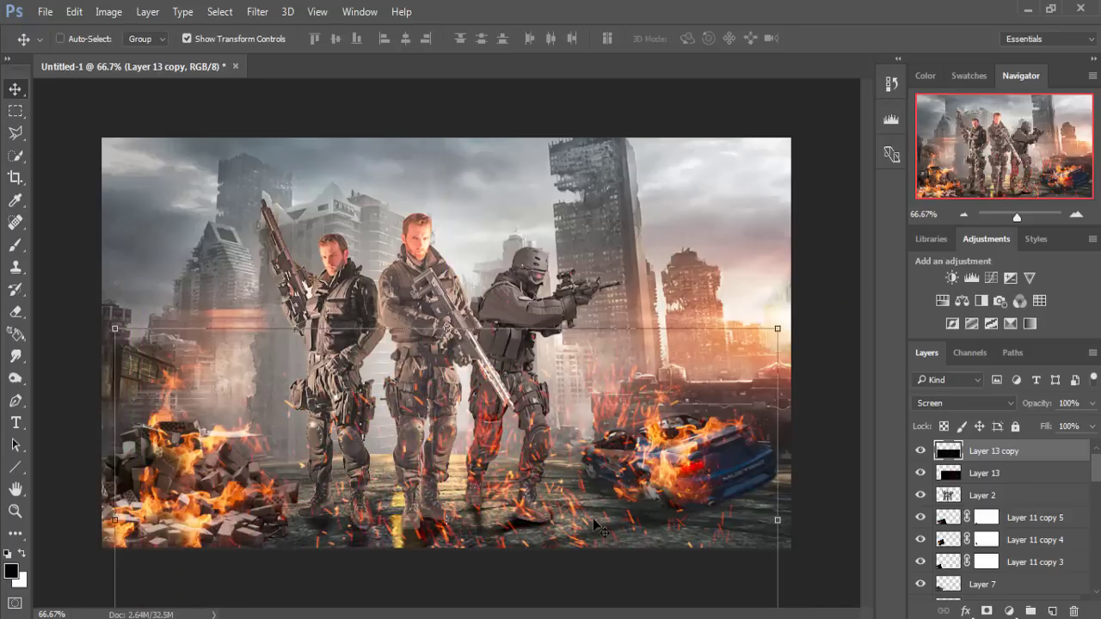
left_click(13, 87)
left_click(1026, 451)
mouse_move(1091, 469)
left_mouse_down()
mouse_move(1095, 499)
mouse_move(1096, 465)
left_mouse_up()
Add a Selective Color layer and adjust its Reds: less cyan and magenta, a little more yellow.
left_click(1009, 612)
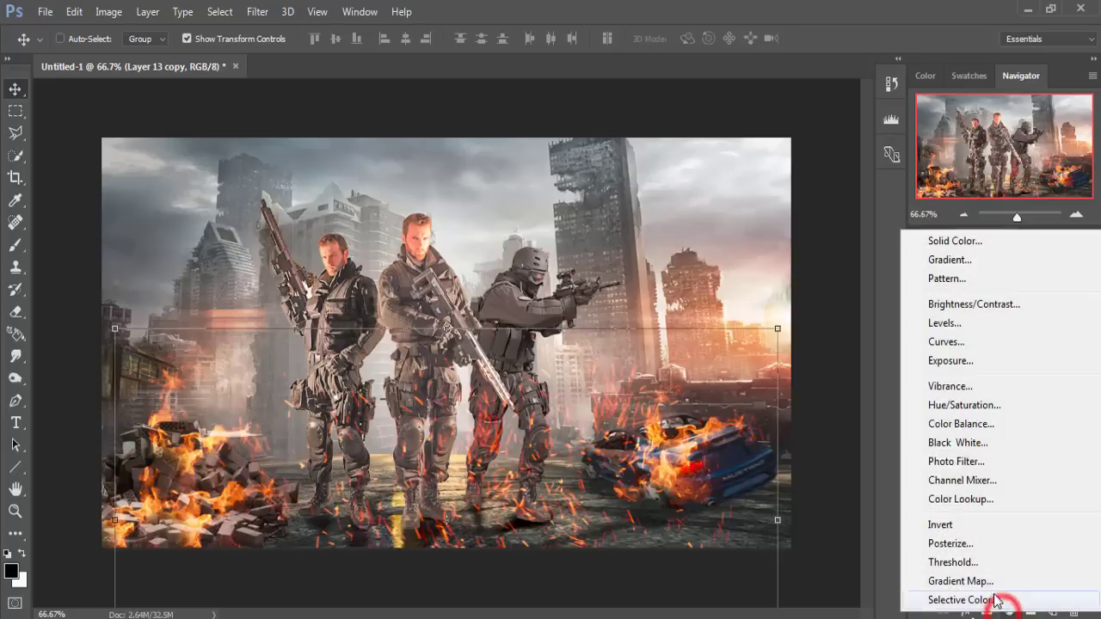
left_click(964, 600)
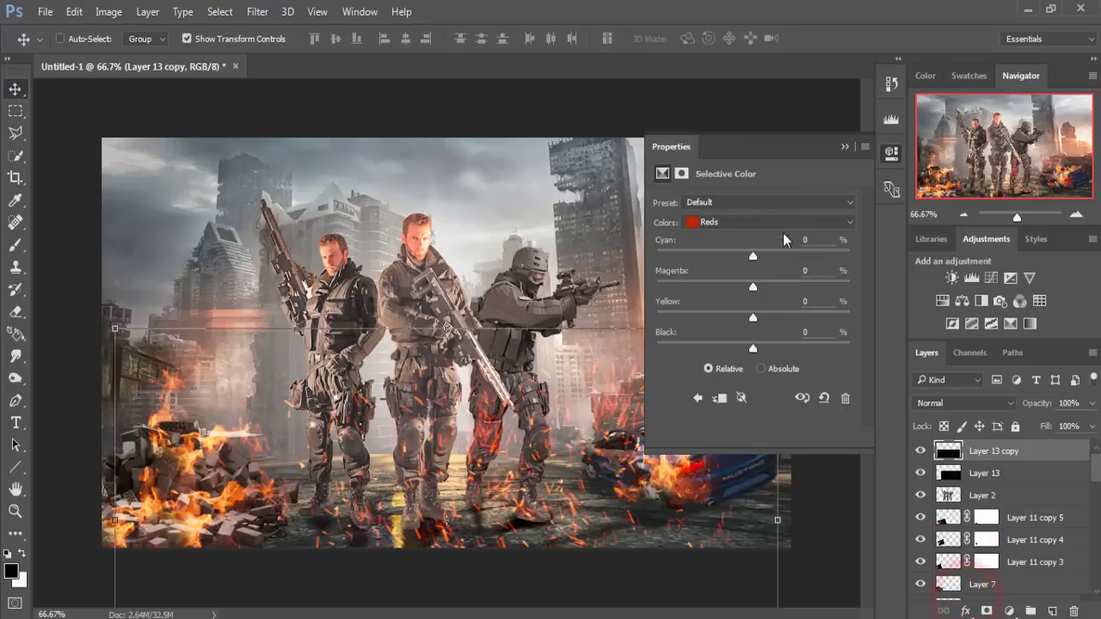
left_click_drag(753, 256, 692, 256)
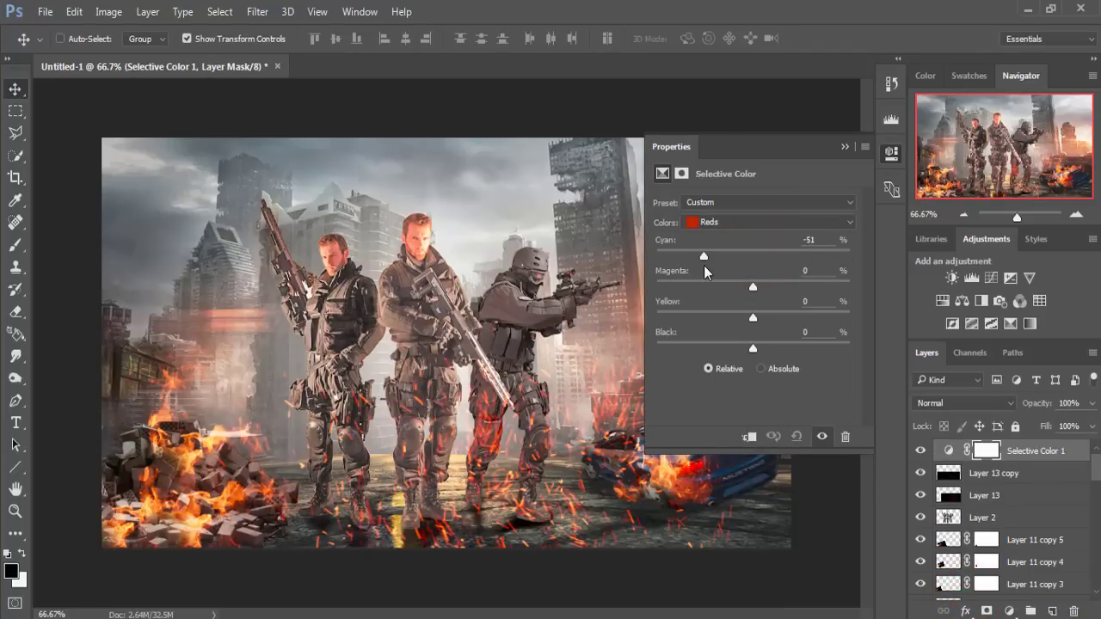
left_click_drag(704, 265, 711, 266)
mouse_move(772, 283)
left_mouse_down()
mouse_move(722, 284)
mouse_move(754, 286)
left_mouse_up()
mouse_move(754, 318)
left_mouse_down()
mouse_move(732, 319)
mouse_move(781, 320)
left_mouse_up()
left_click(845, 146)
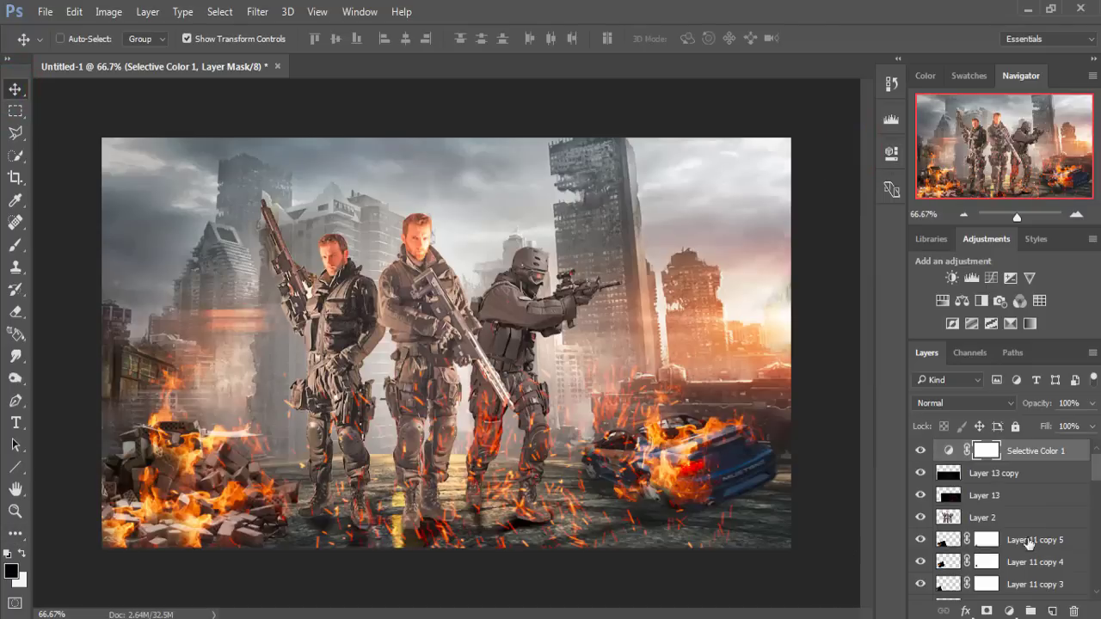
left_click(1041, 452)
Add a Photo Filter 1 adjustment layer using Warming Filter (85) at roughly 37% density.
left_click(1009, 611)
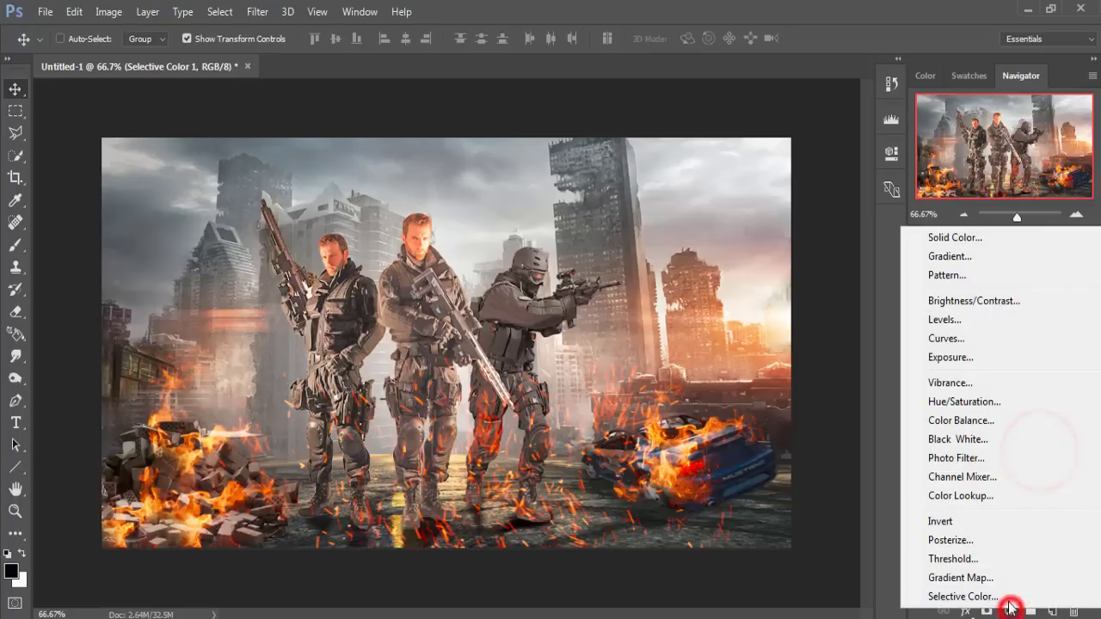
left_click(955, 458)
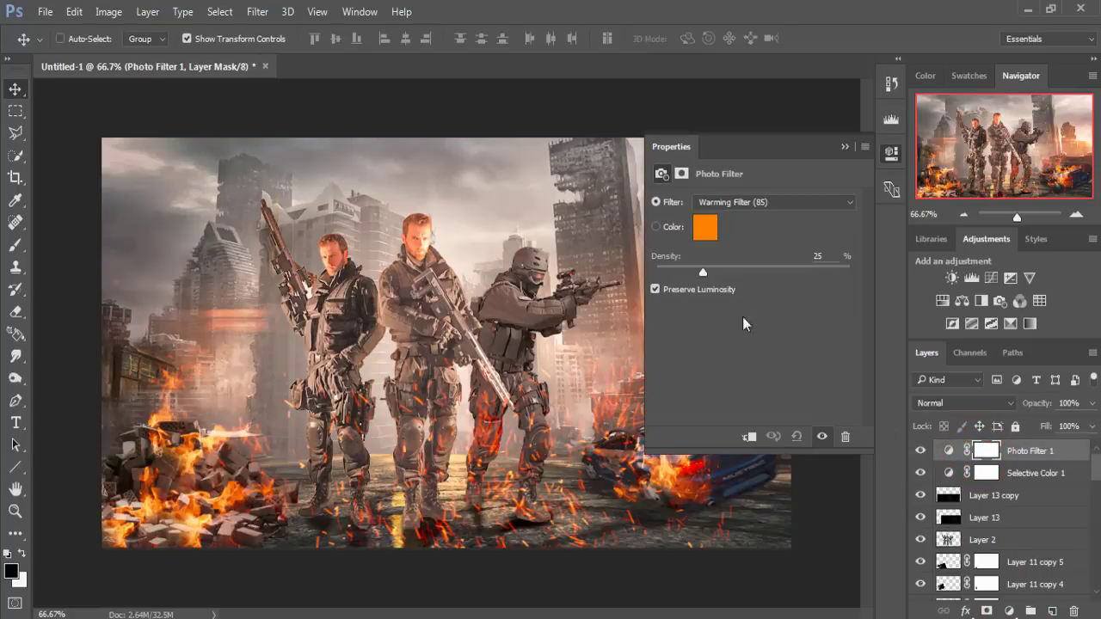
mouse_move(704, 268)
left_mouse_down()
mouse_move(727, 272)
mouse_move(716, 274)
left_mouse_up()
left_click(844, 147)
left_click(1026, 445)
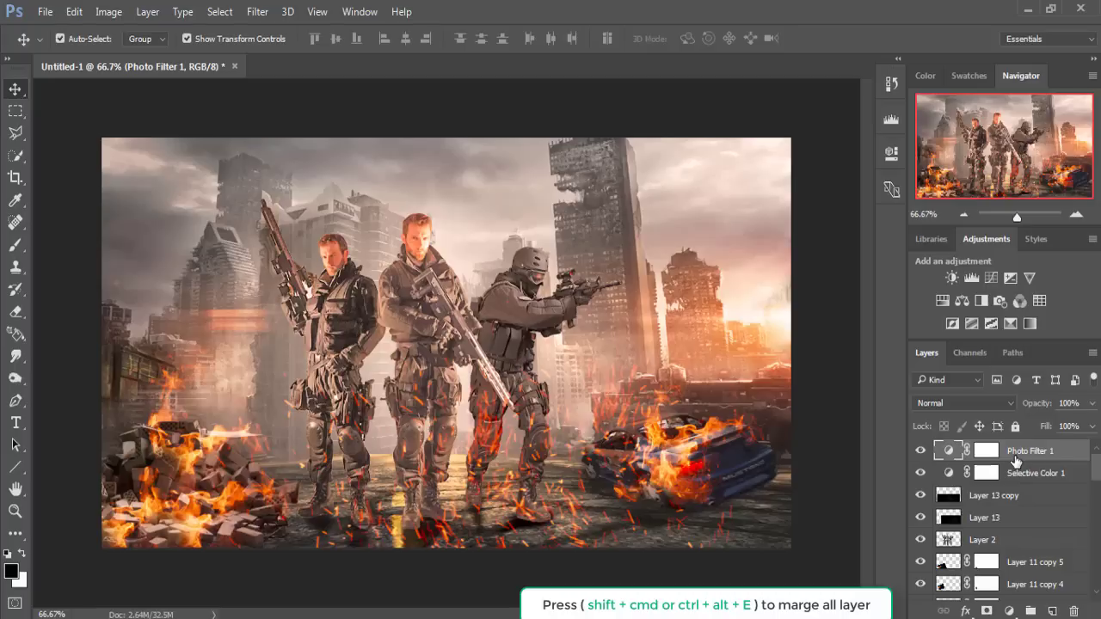
Stamp visible layers to a new layer and apply Color Efex Pro 4 Cross Processing B02 at 52% strength.
key("ctrl+shift+alt+e")
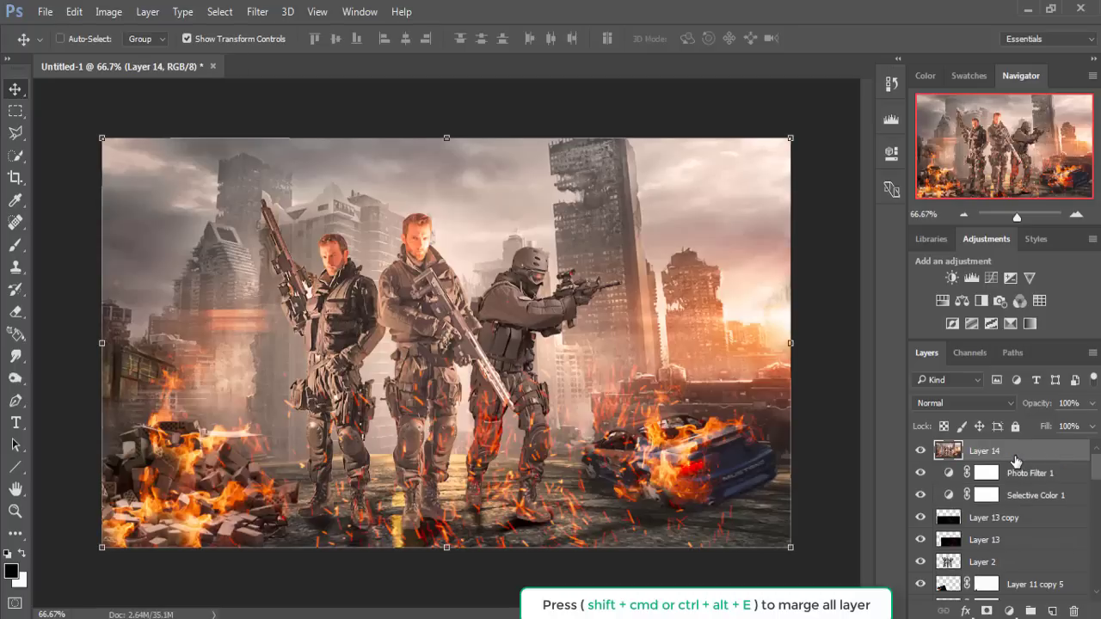
left_click(256, 11)
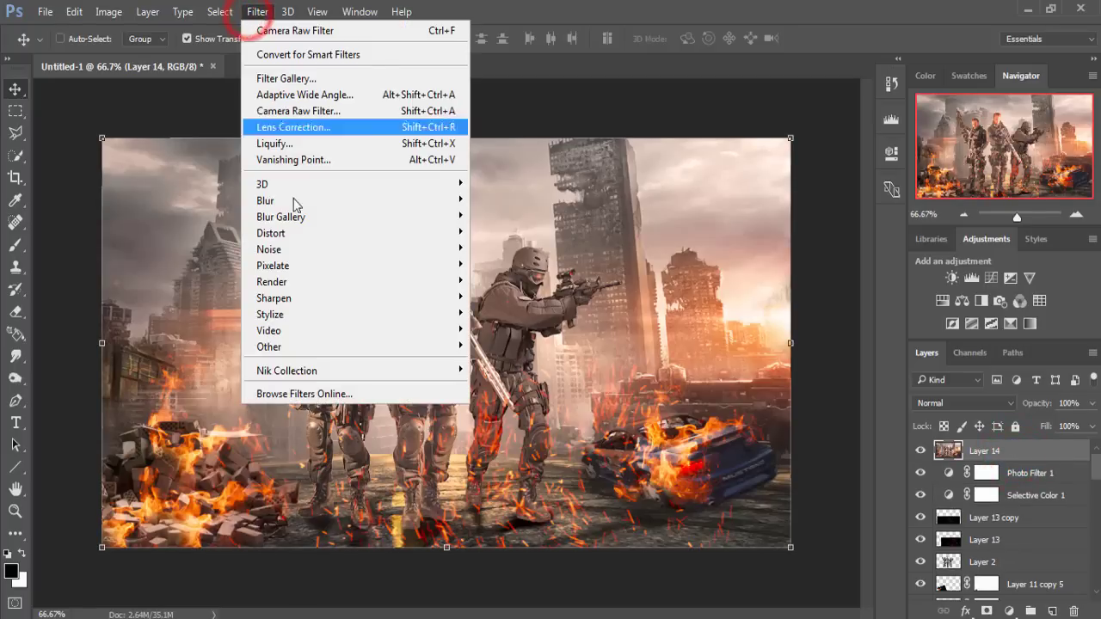
left_click(520, 386)
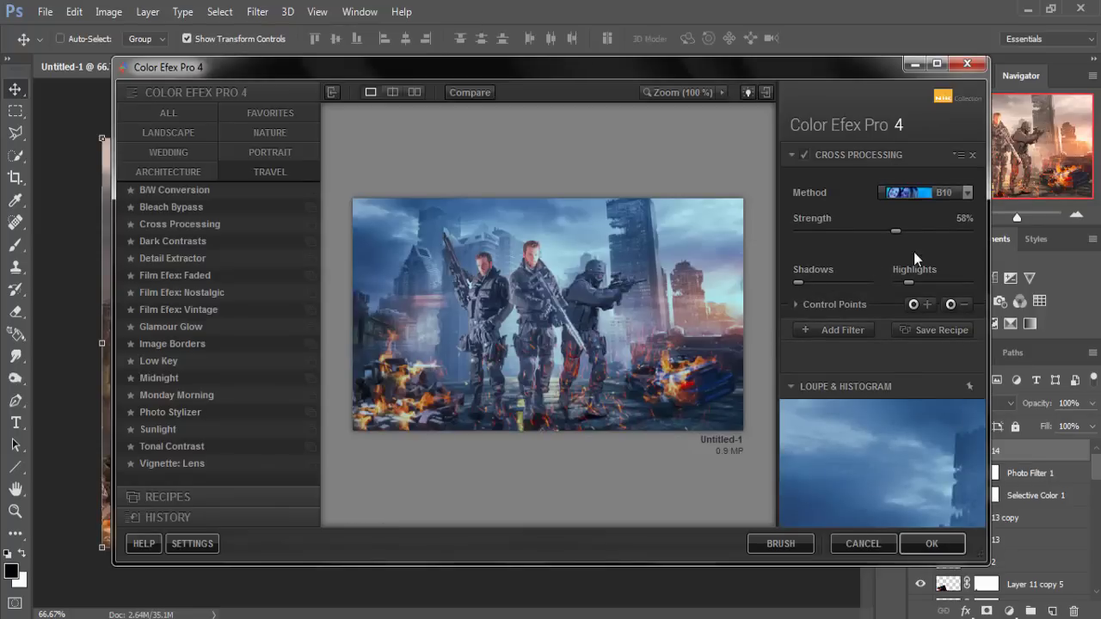
left_click(967, 194)
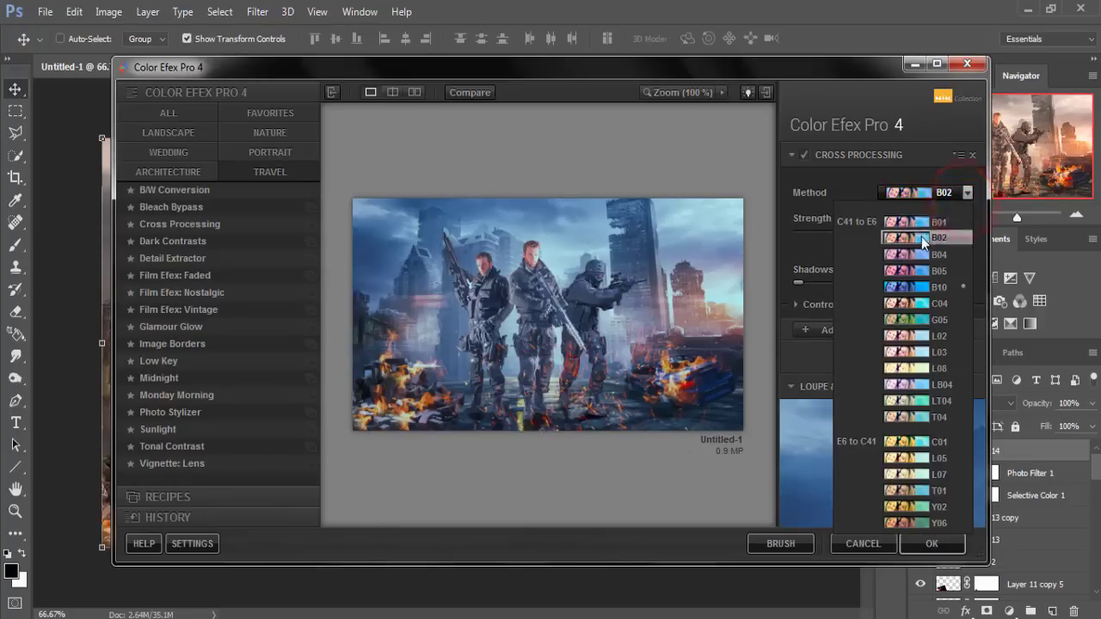
left_click(921, 238)
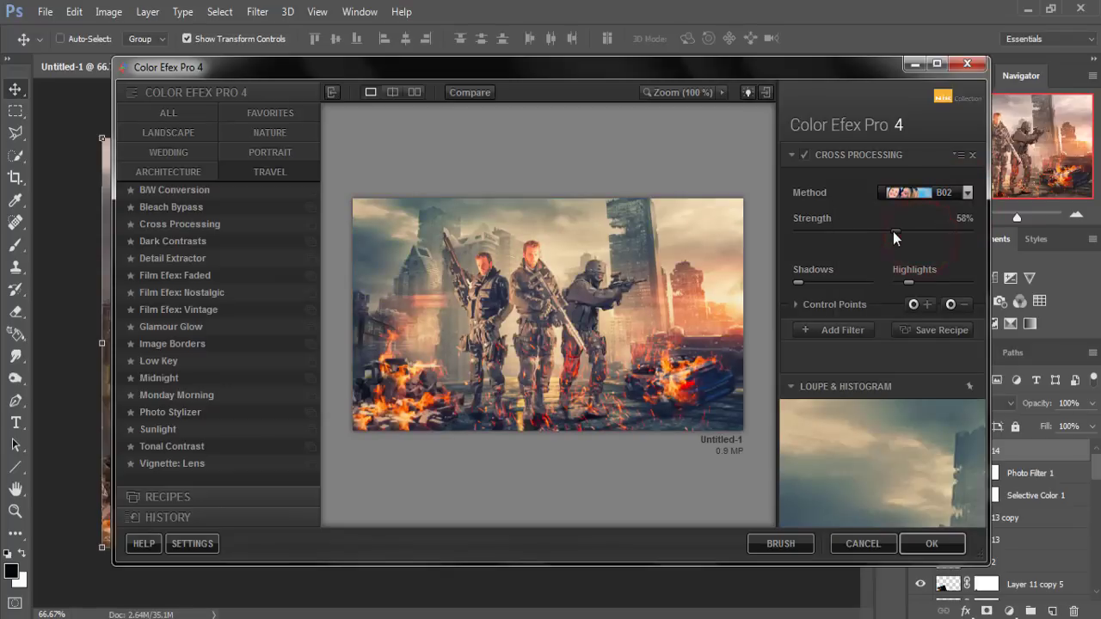
left_click_drag(893, 232, 883, 232)
left_click(923, 544)
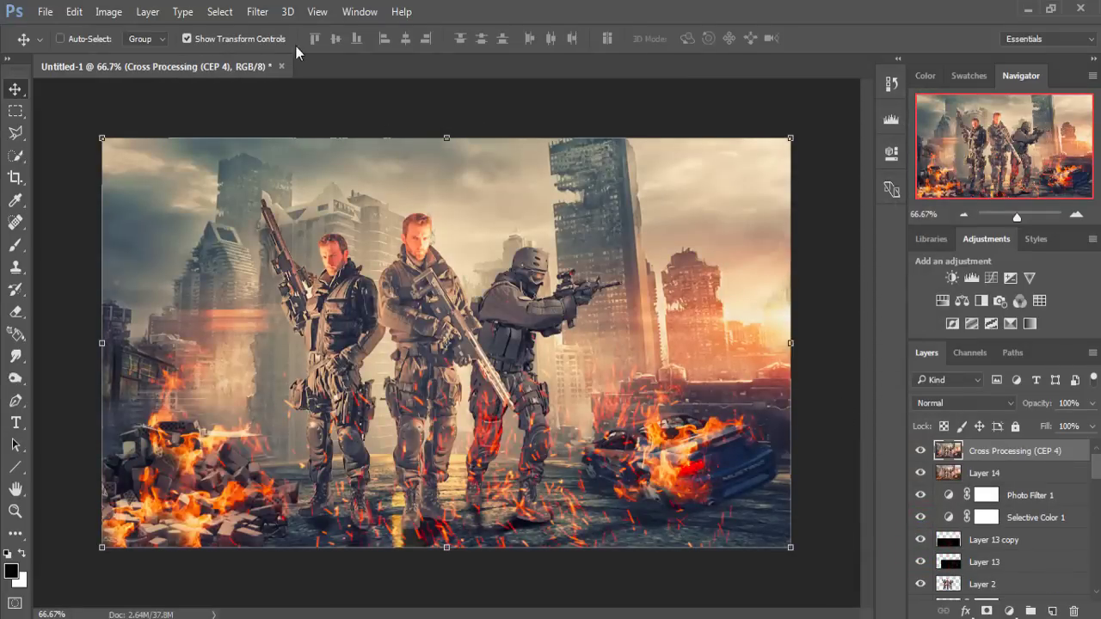
Apply Viveza 2 with saturation raised to 23% and structure adjusted.
left_click(256, 11)
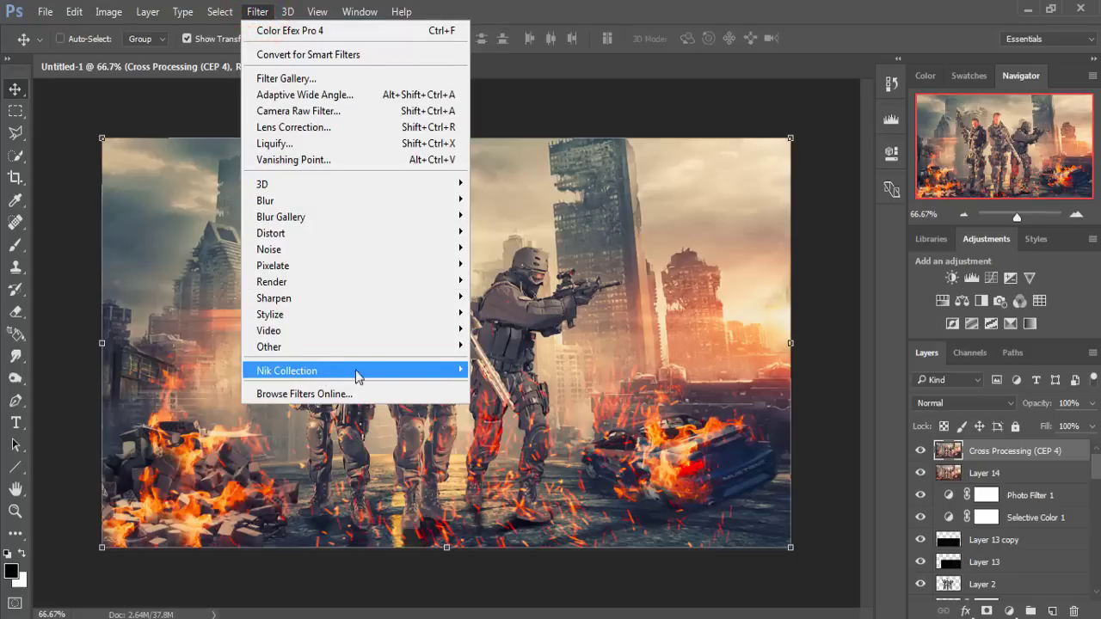
mouse_move(286, 371)
left_click(516, 484)
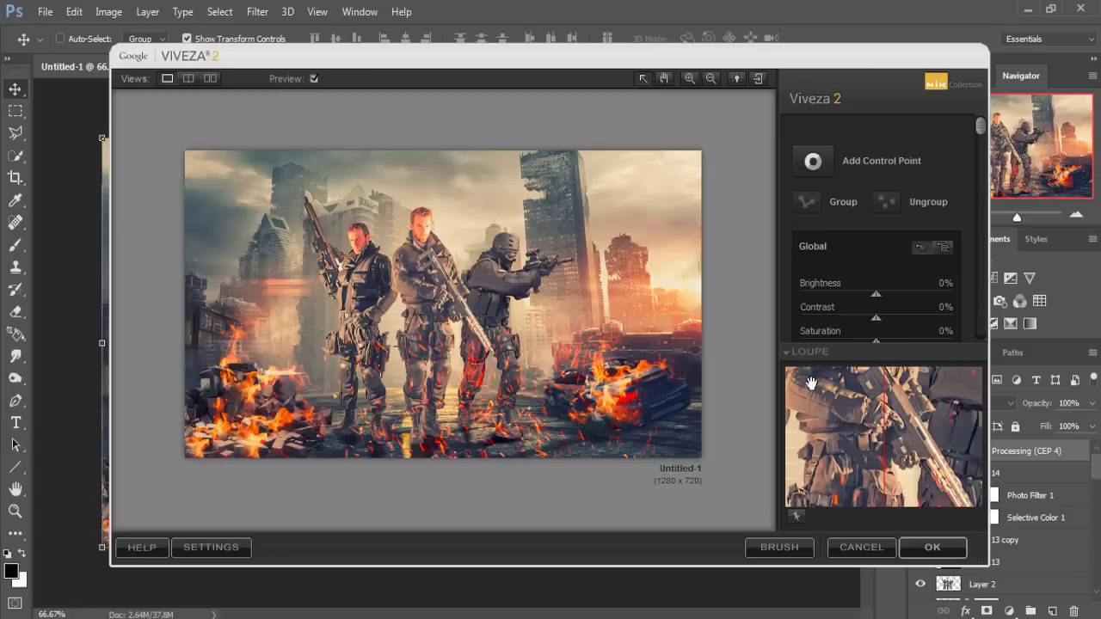
left_click_drag(977, 124, 981, 169)
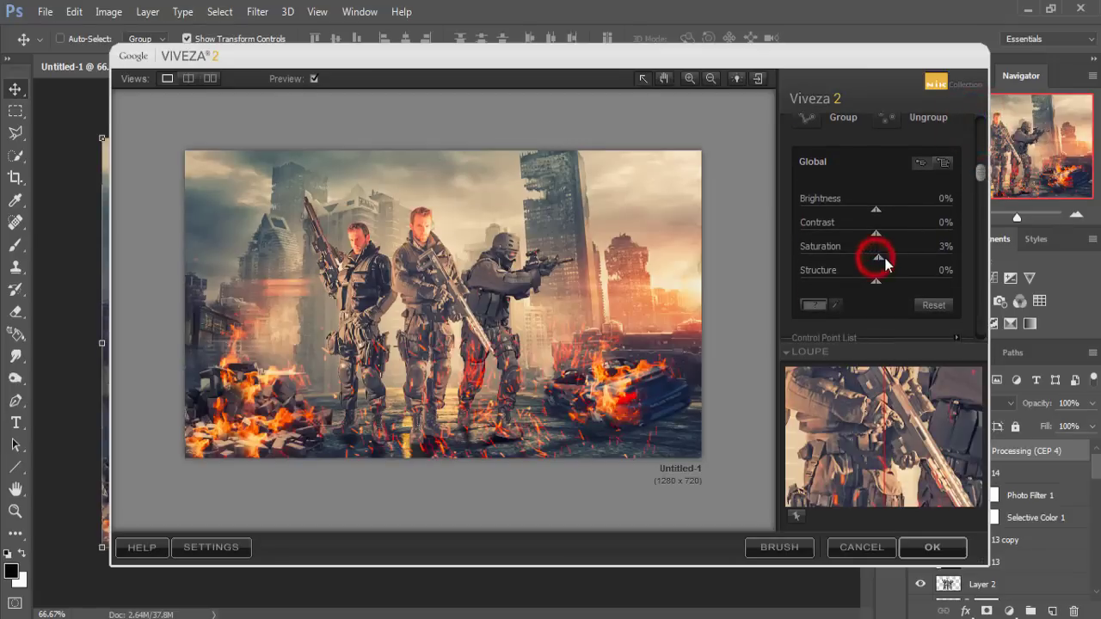
left_click_drag(875, 258, 921, 281)
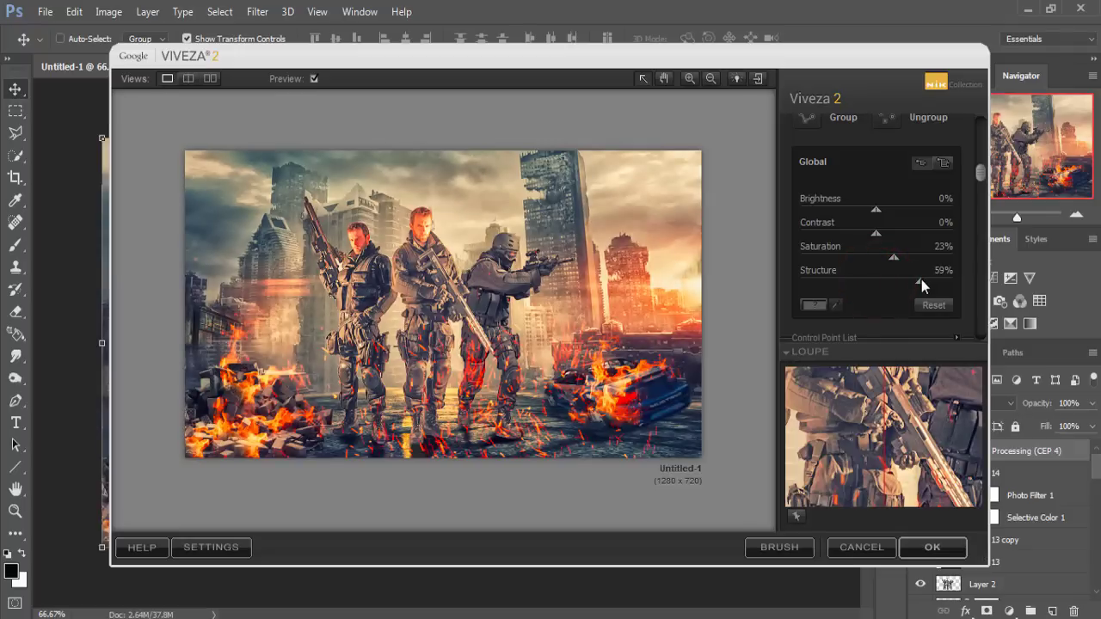
left_click_drag(932, 281, 909, 280)
left_click(934, 549)
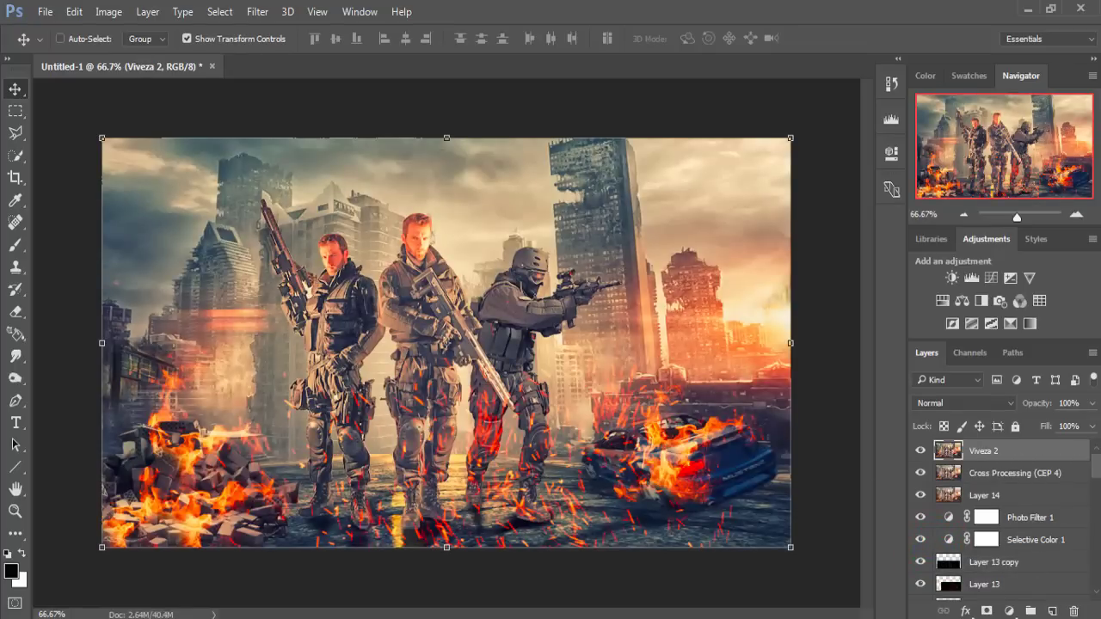
Duplicate the Viveza 2 layer as Viveza 2 copy.
left_click(14, 89)
left_click(990, 451)
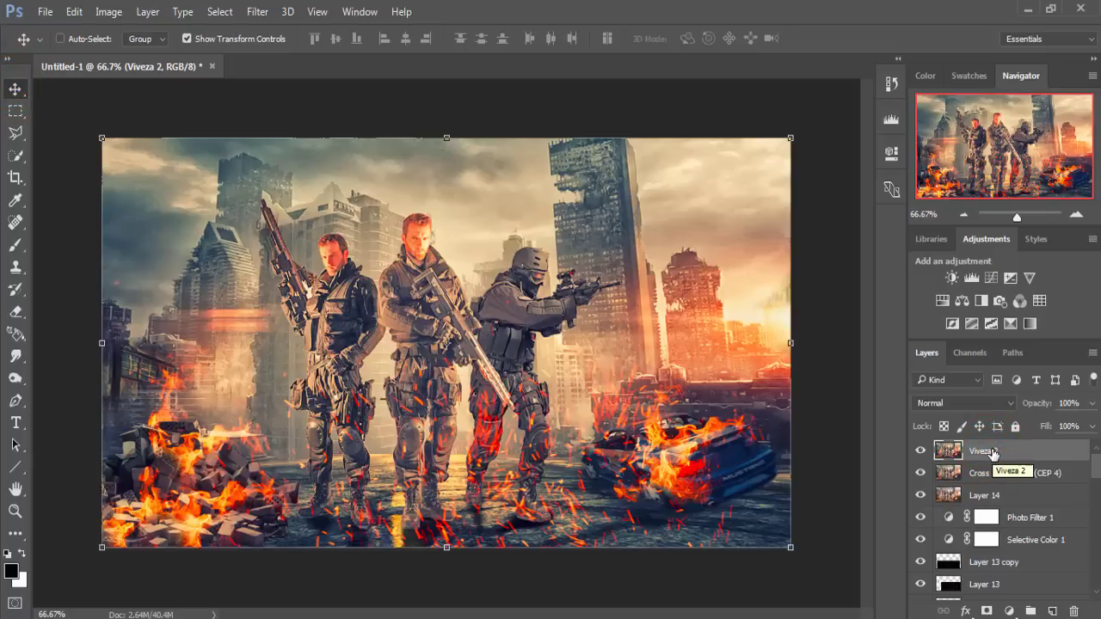
right_click(991, 453)
left_click(700, 180)
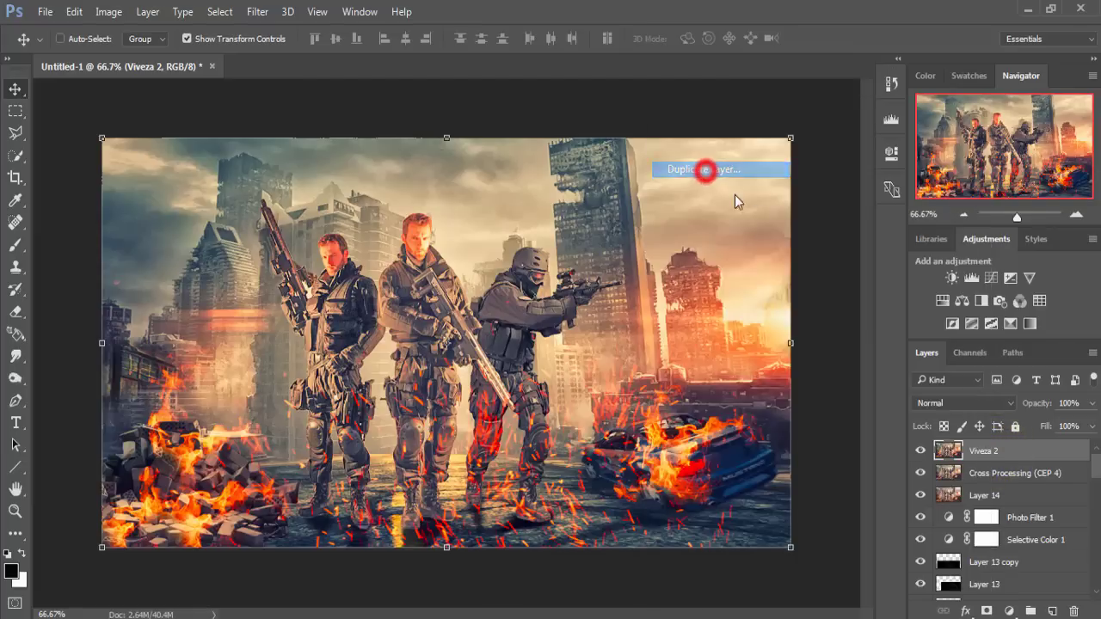
left_click(1022, 203)
Drag the Flare (37).png layer into the composite, then minimize the flare document.
left_click(349, 66)
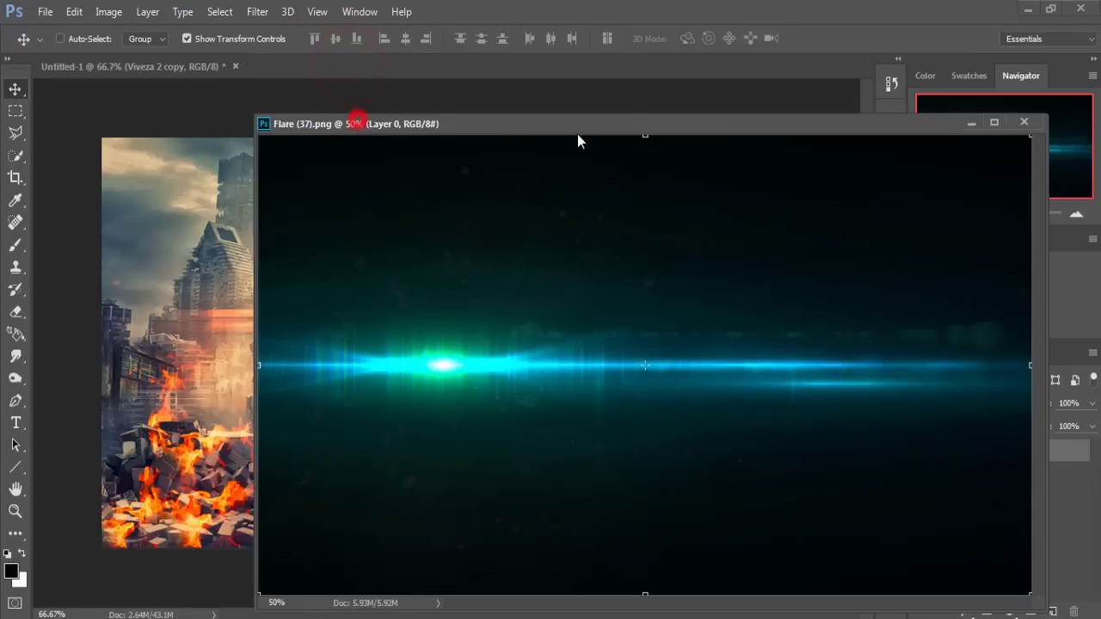
left_click_drag(358, 119, 584, 138)
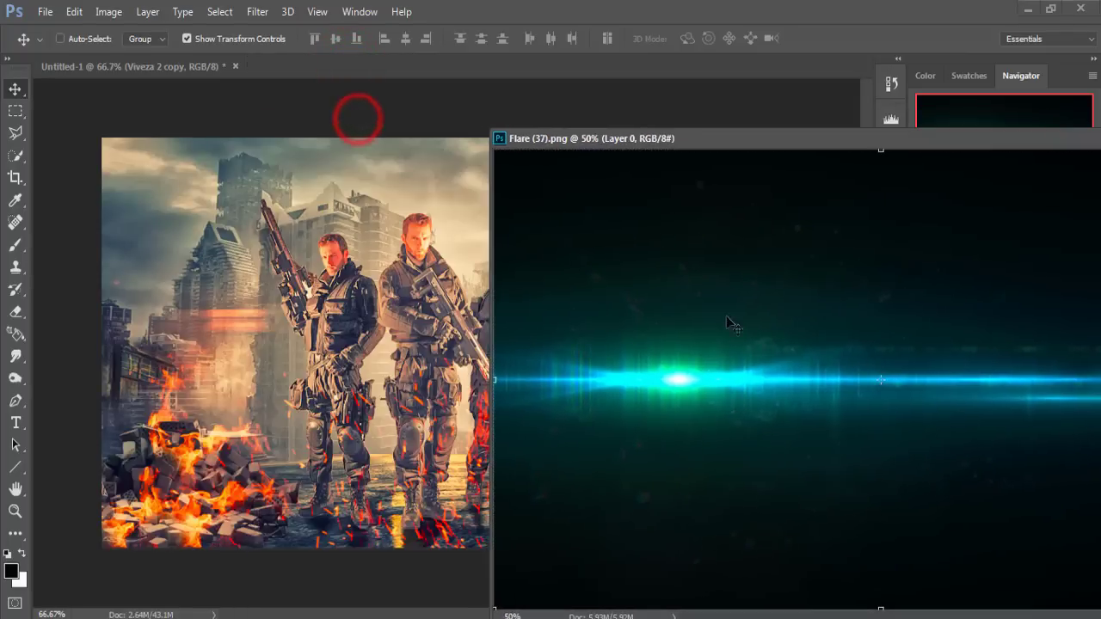
mouse_move(733, 330)
left_mouse_down()
mouse_move(355, 318)
mouse_move(419, 303)
left_mouse_up()
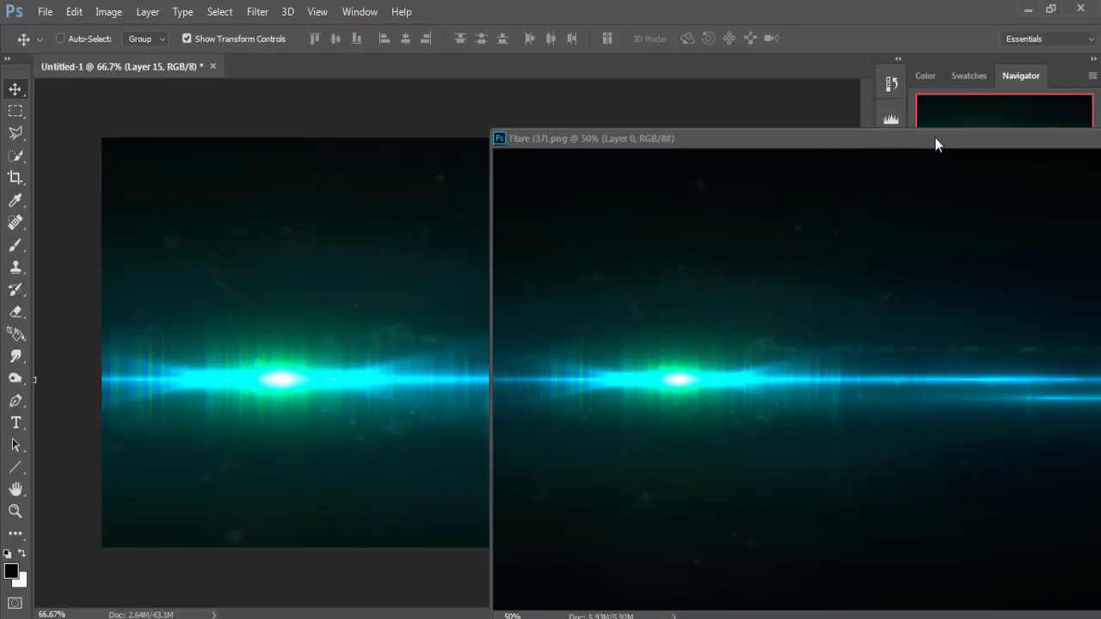
left_click_drag(935, 137, 691, 177)
left_click(957, 176)
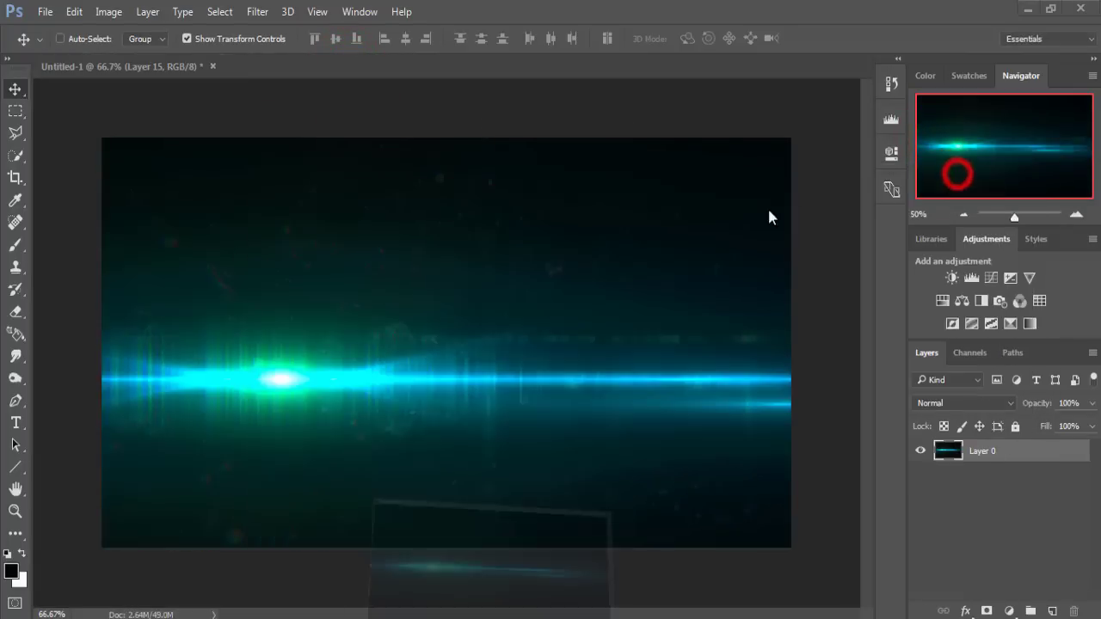
Scale the flare to about 46% and place it over the soldiers.
mouse_move(177, 236)
left_mouse_down()
mouse_move(294, 298)
mouse_move(278, 328)
left_mouse_up()
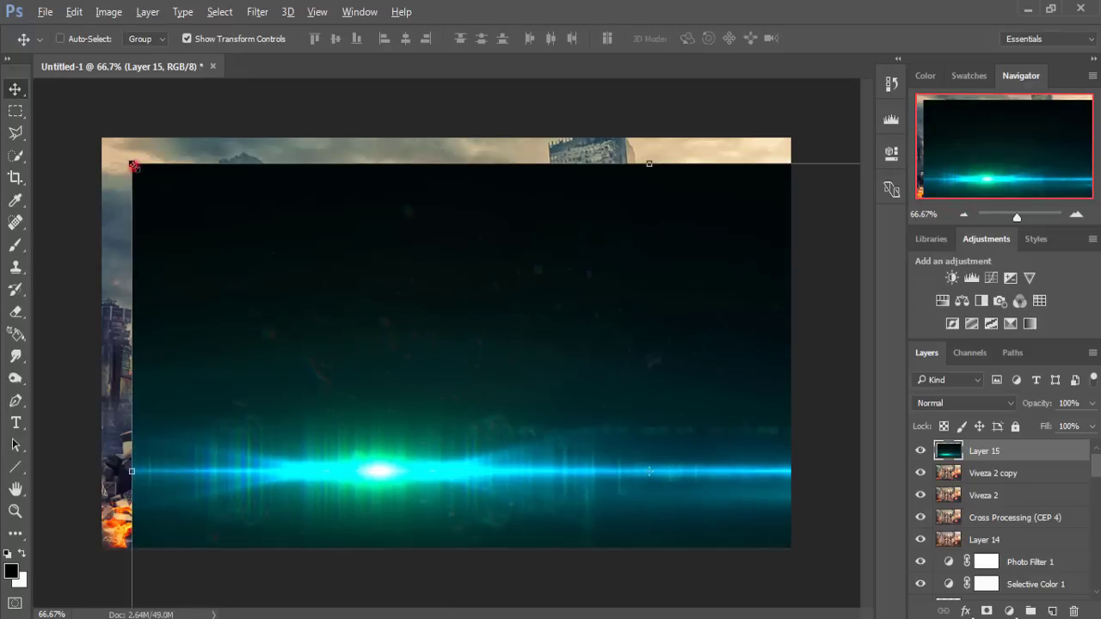
left_click_drag(134, 166, 410, 328)
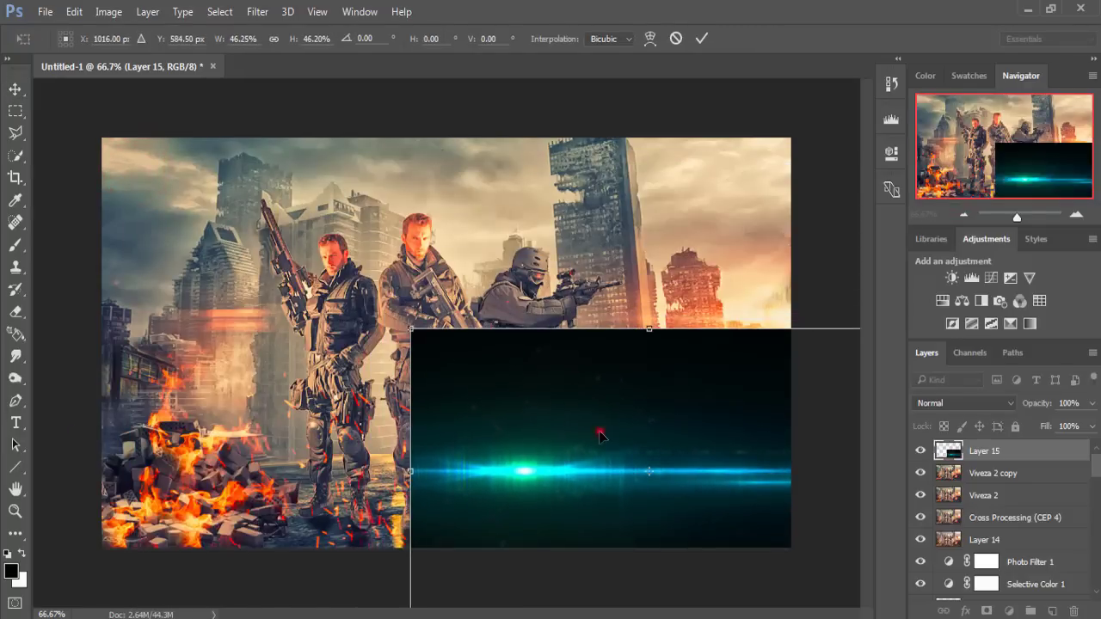
left_click_drag(599, 434, 572, 312)
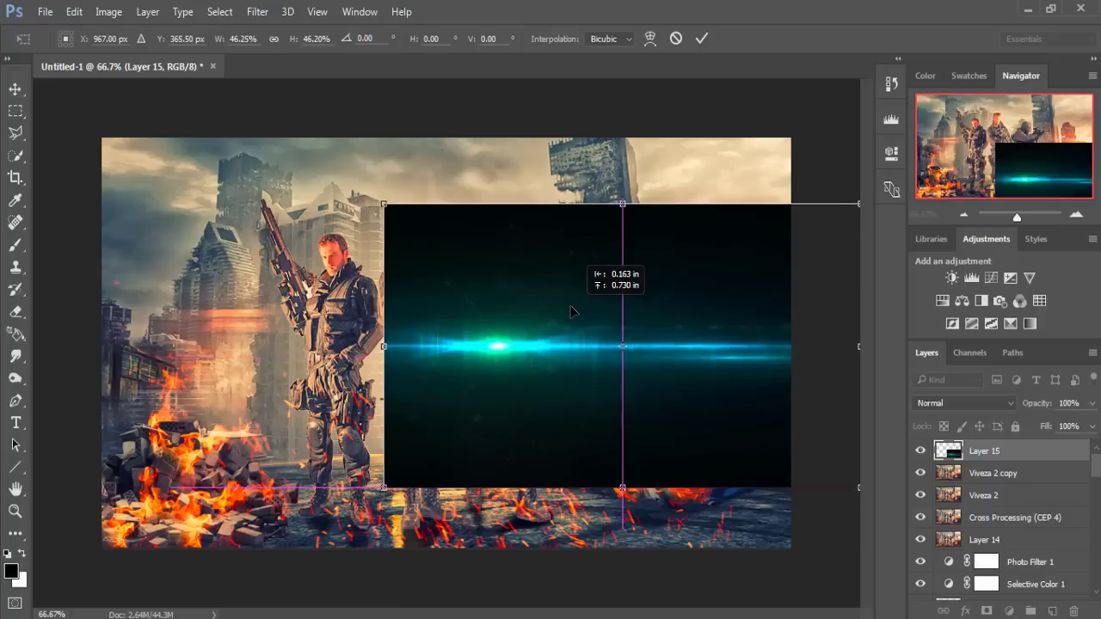
left_click_drag(572, 312, 563, 315)
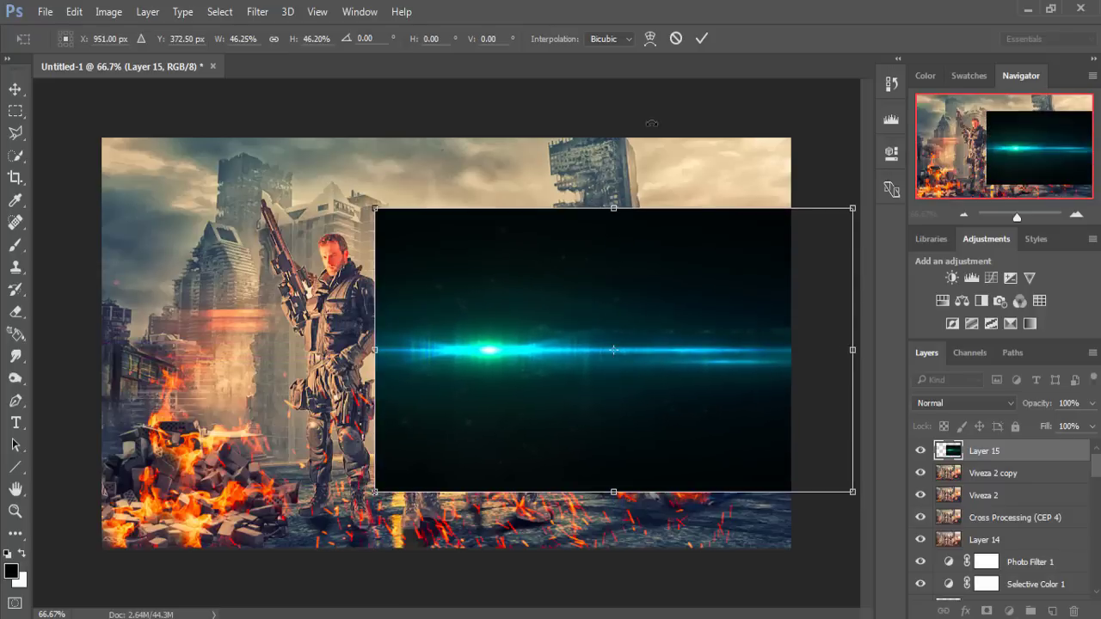
left_click(701, 38)
Set Layer 15 to Screen blend mode and shift the cyan streak slightly left.
left_click(986, 404)
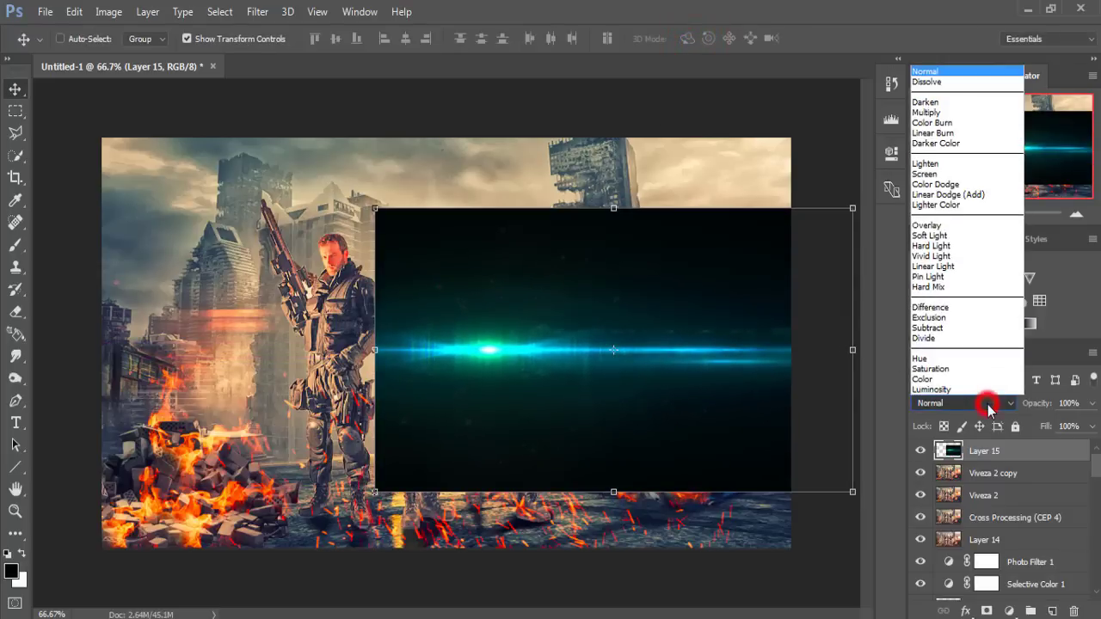
left_click(939, 174)
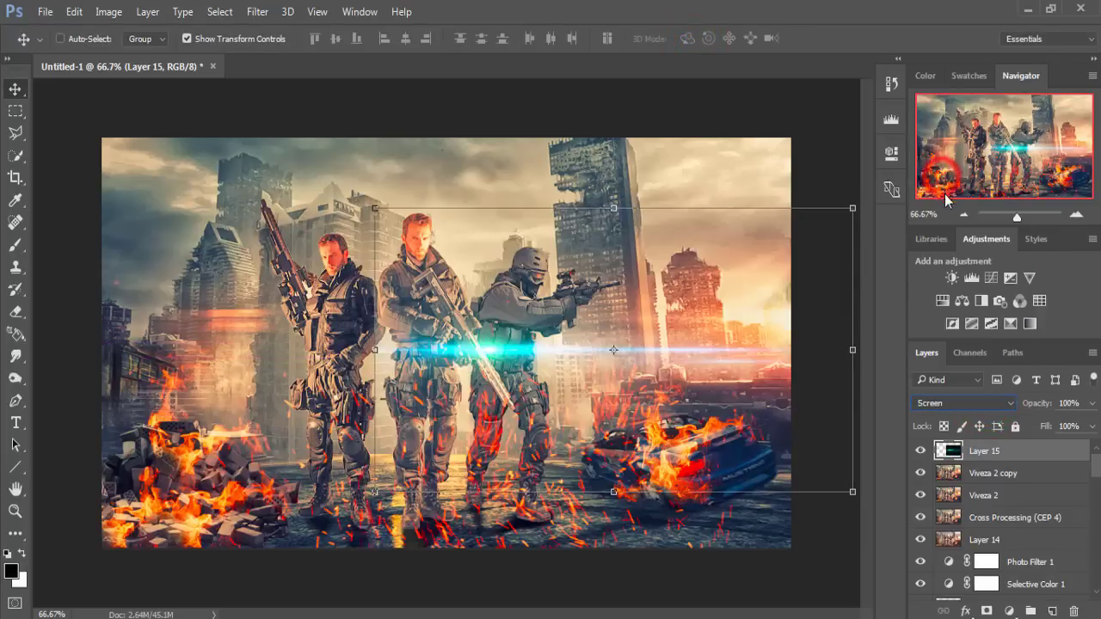
left_click_drag(512, 362, 484, 358)
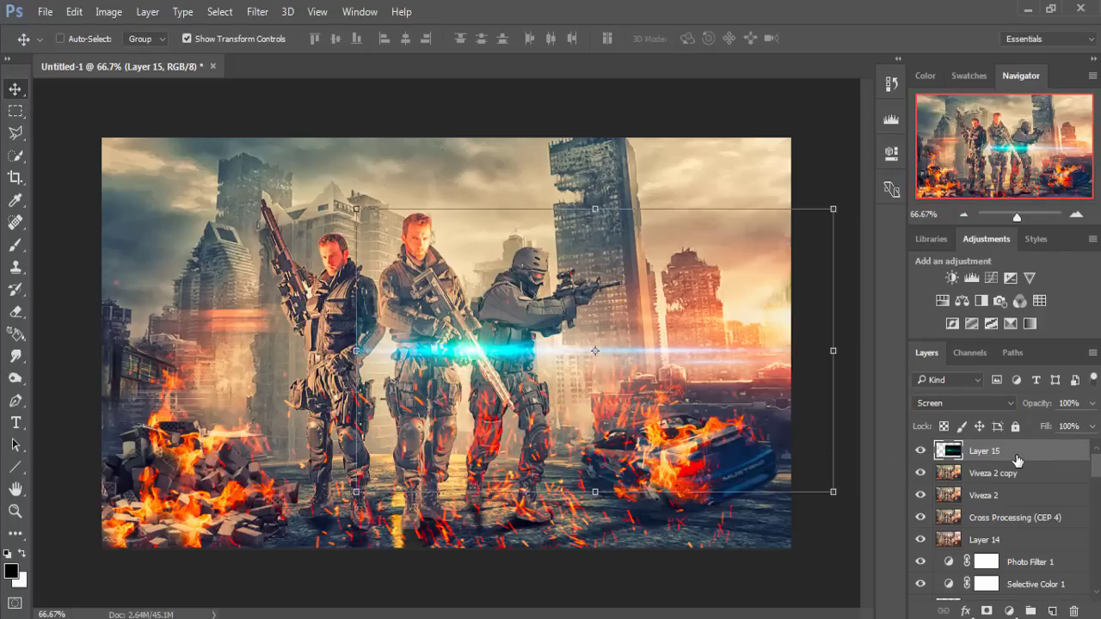
left_click(1010, 450)
Duplicate Layer 15 as Layer 15 copy.
right_click(1020, 457)
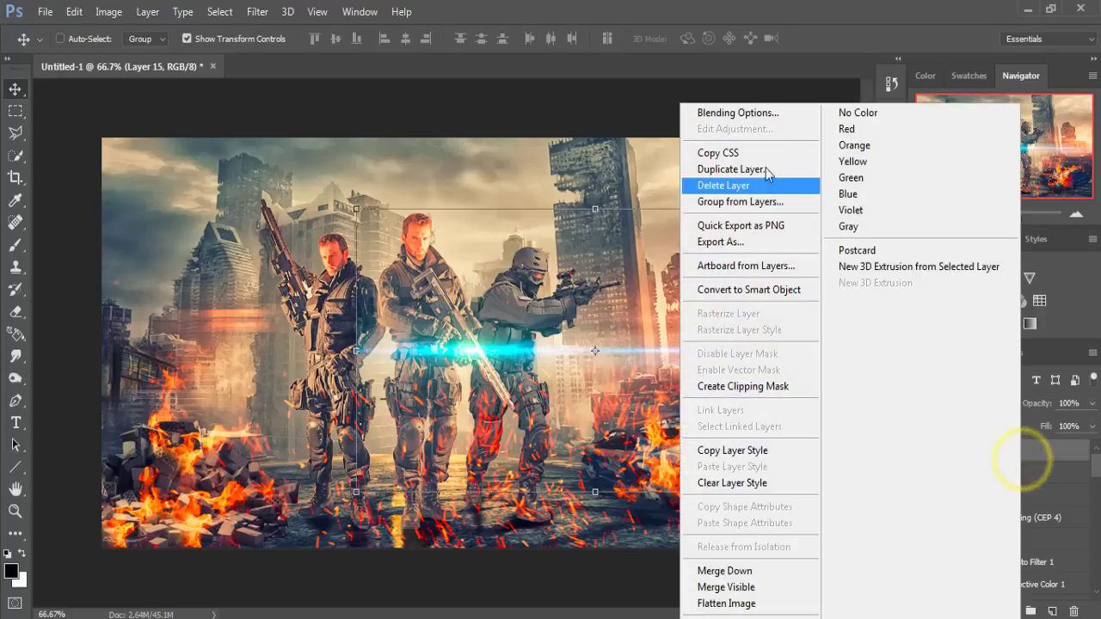
left_click(763, 155)
right_click(1015, 449)
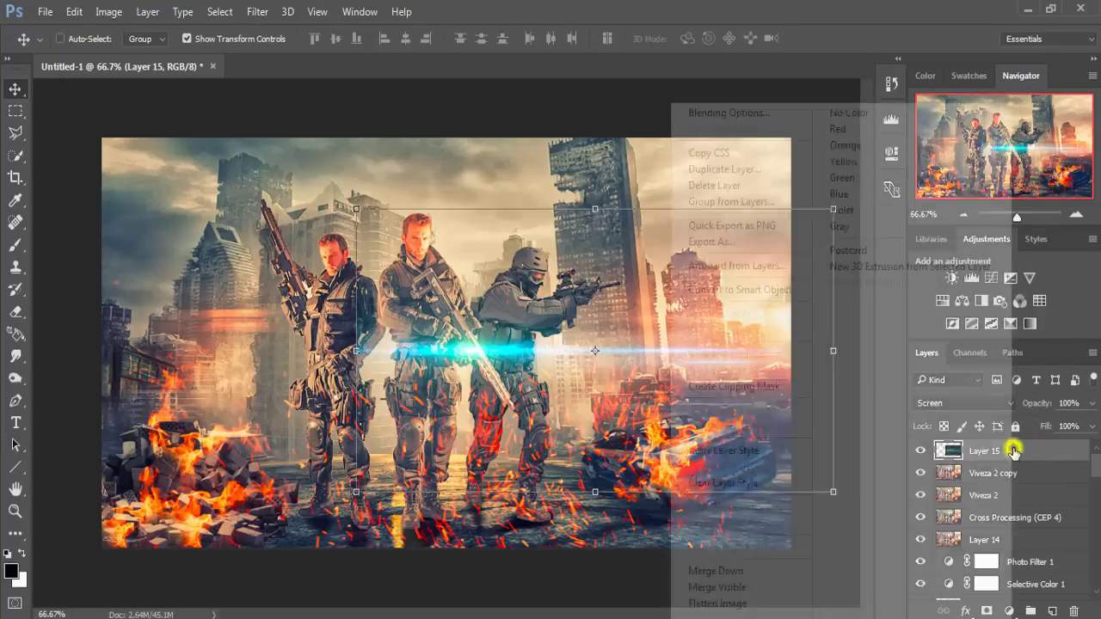
left_click(727, 169)
left_click(1012, 205)
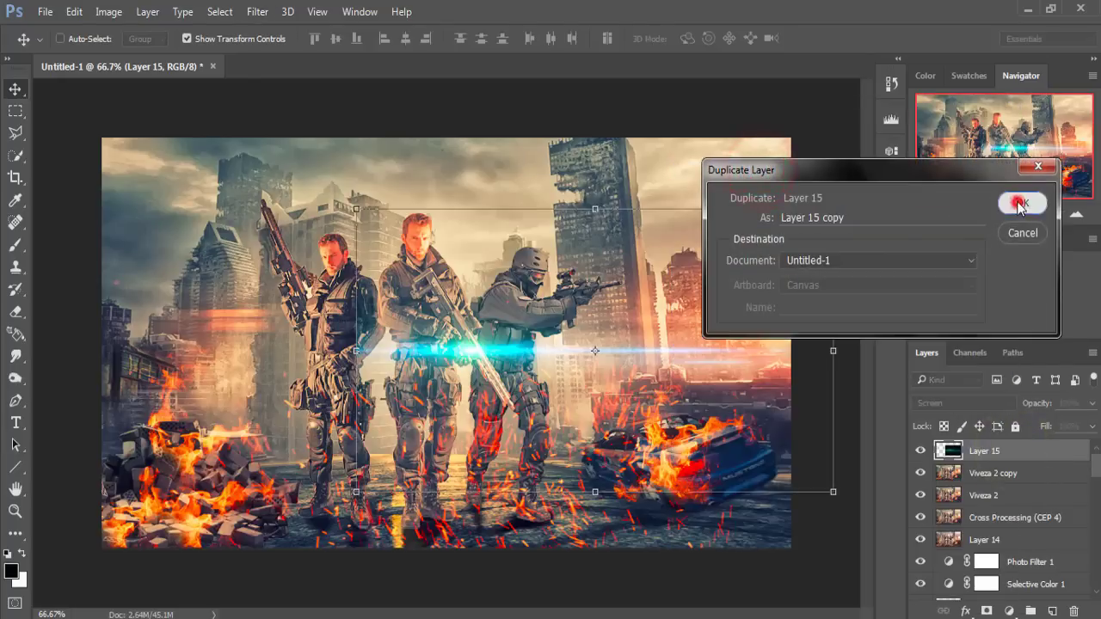
Hide the original Layer 15 and keep Layer 15 copy selected.
left_click(920, 473)
left_click(989, 452)
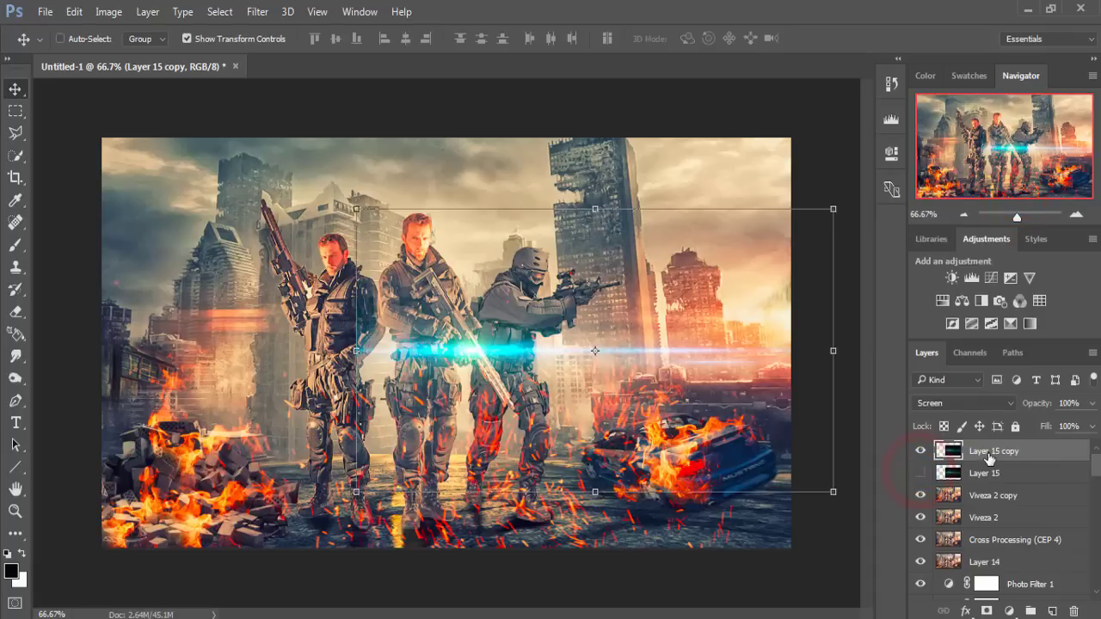
left_click(257, 11)
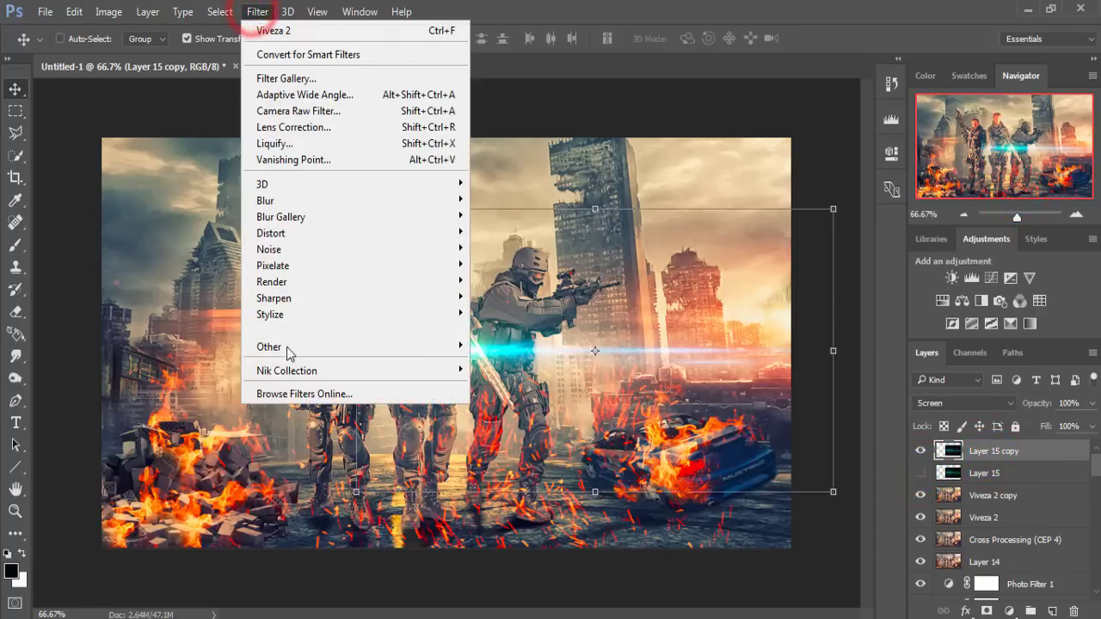
left_click(983, 453)
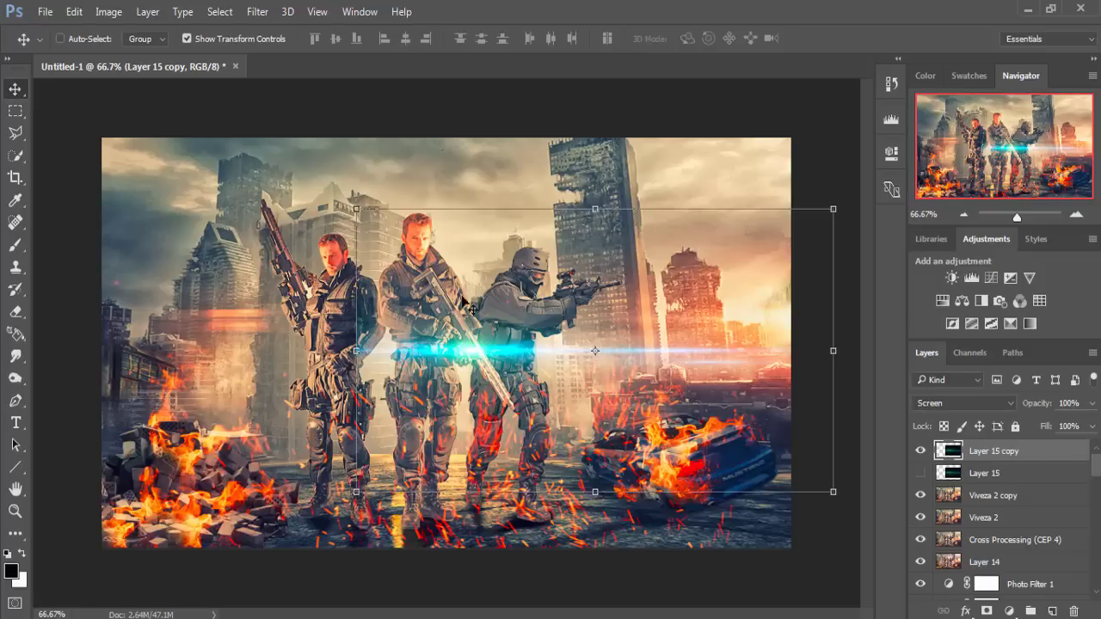
left_click(108, 12)
mouse_move(133, 55)
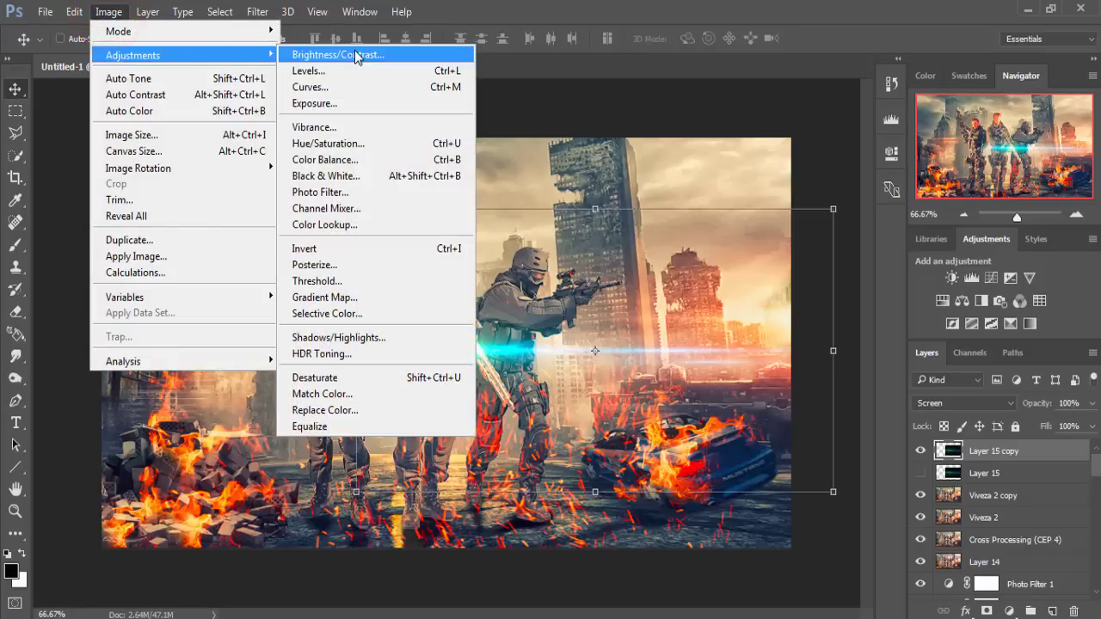
Colorize Layer 15 copy with Hue 26, Saturation 79, Lightness -16.
left_click(354, 149)
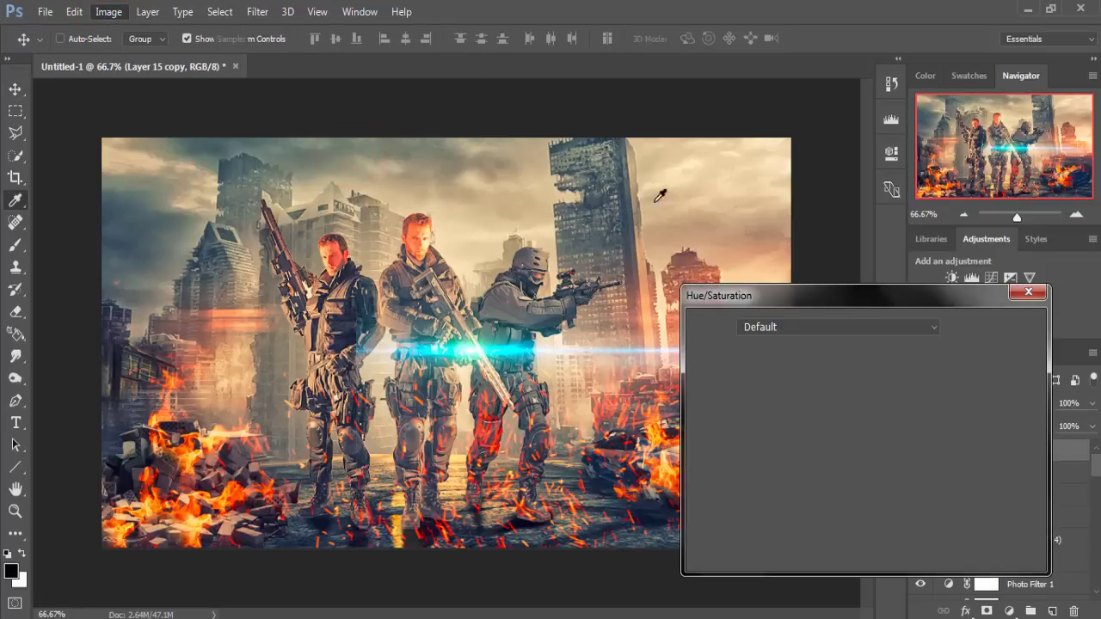
left_click(986, 494)
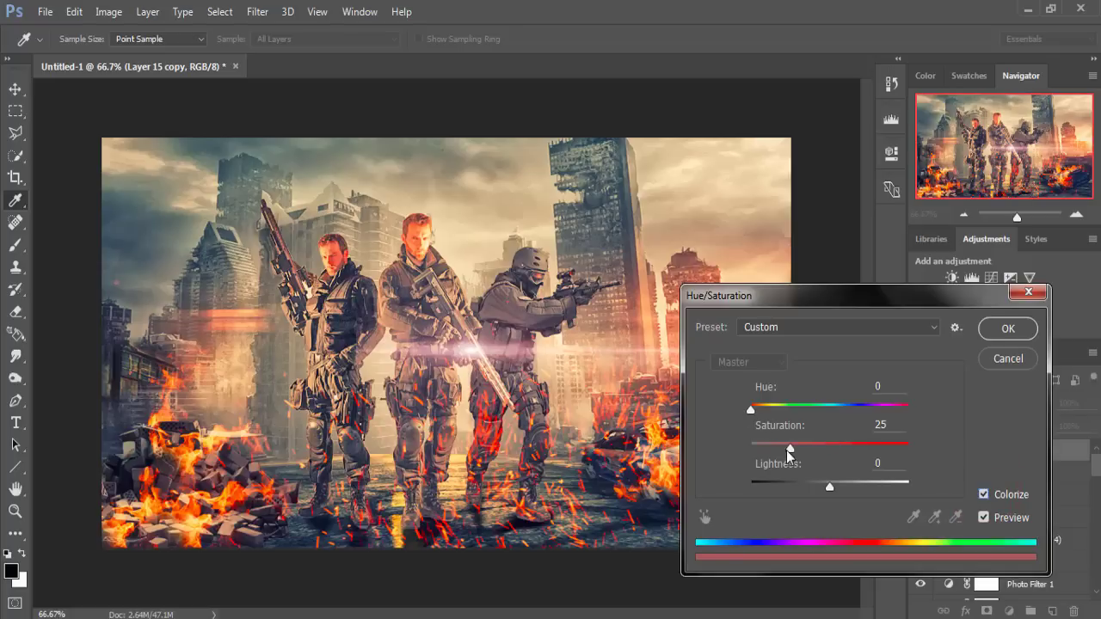
left_click_drag(789, 449, 863, 453)
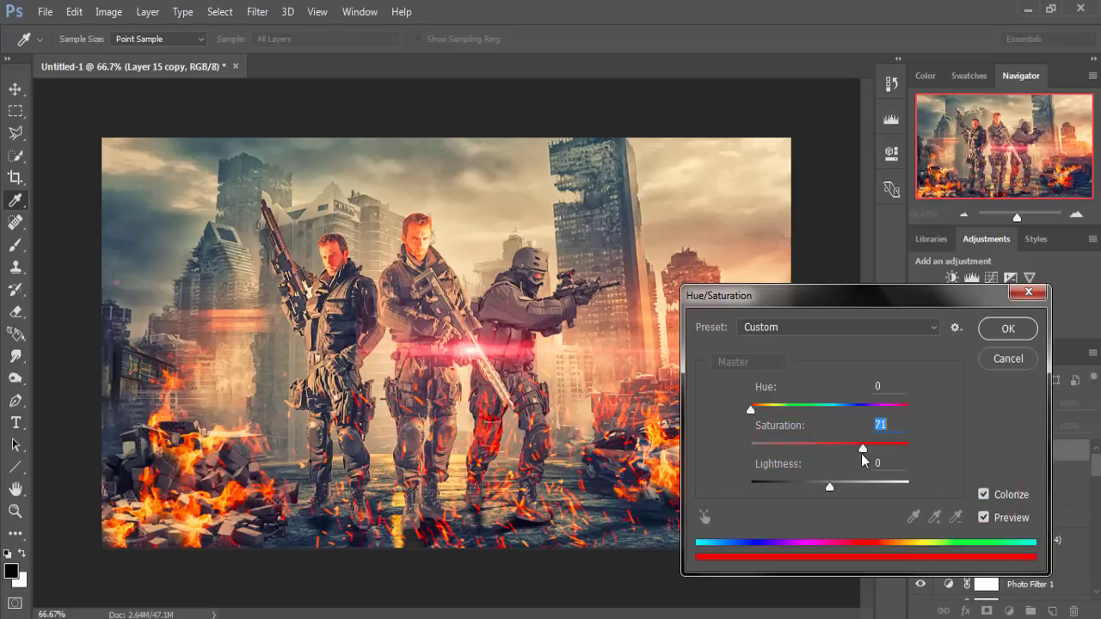
left_click_drag(749, 410, 762, 411)
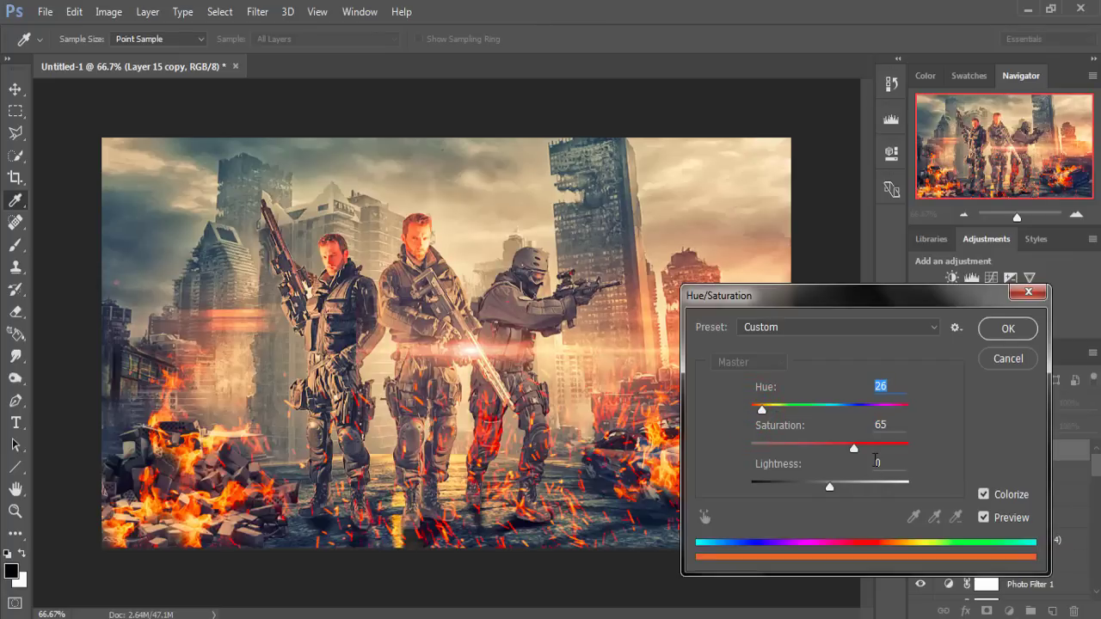
left_click_drag(853, 445, 872, 445)
mouse_move(831, 485)
left_mouse_down()
mouse_move(842, 485)
mouse_move(814, 486)
left_mouse_up()
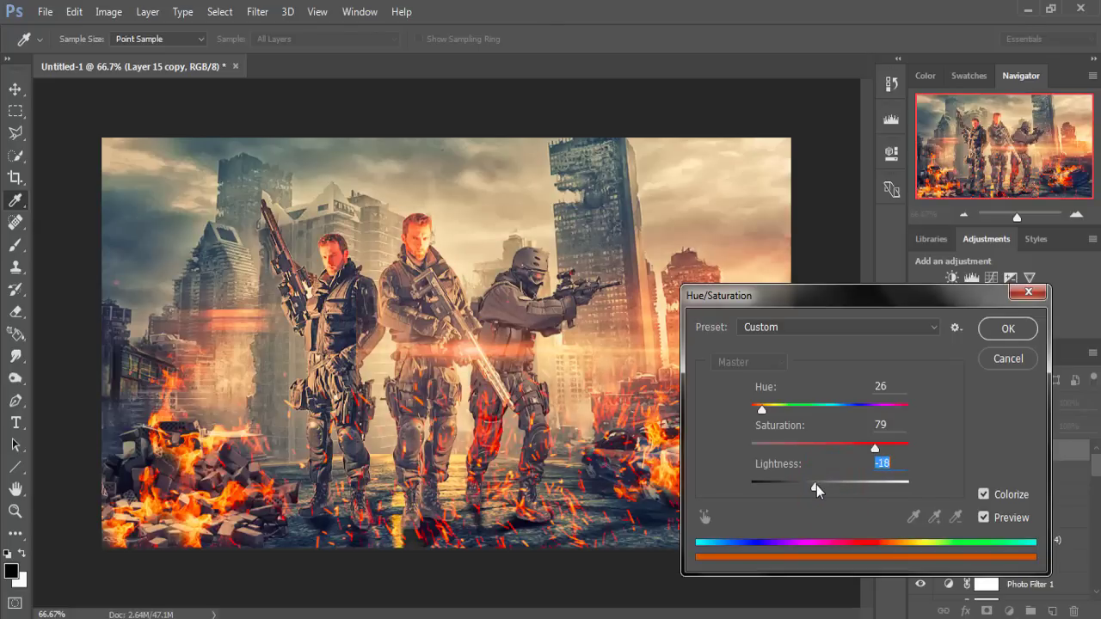
left_click(993, 331)
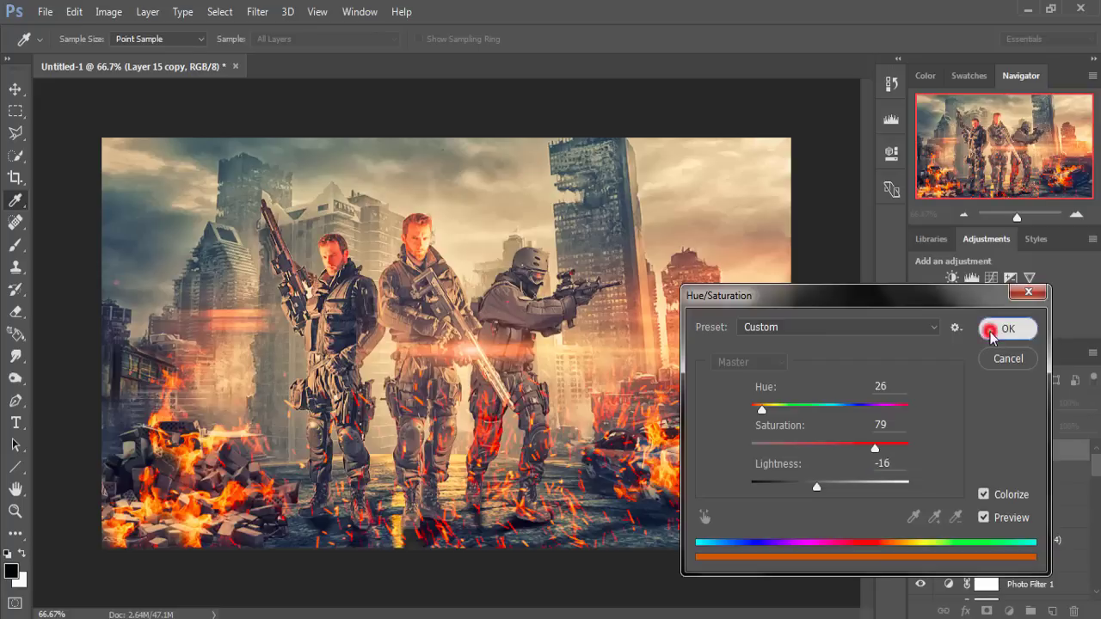
key("v")
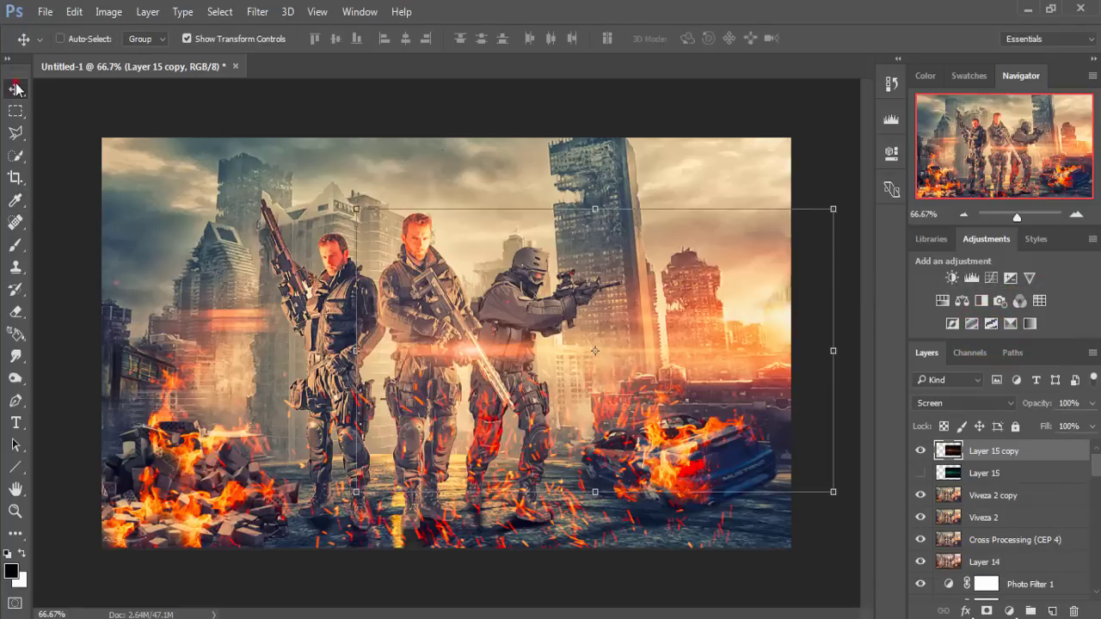
Duplicate the orange flare as Layer 15 copy 2 and move it over the left soldier.
right_click(1018, 457)
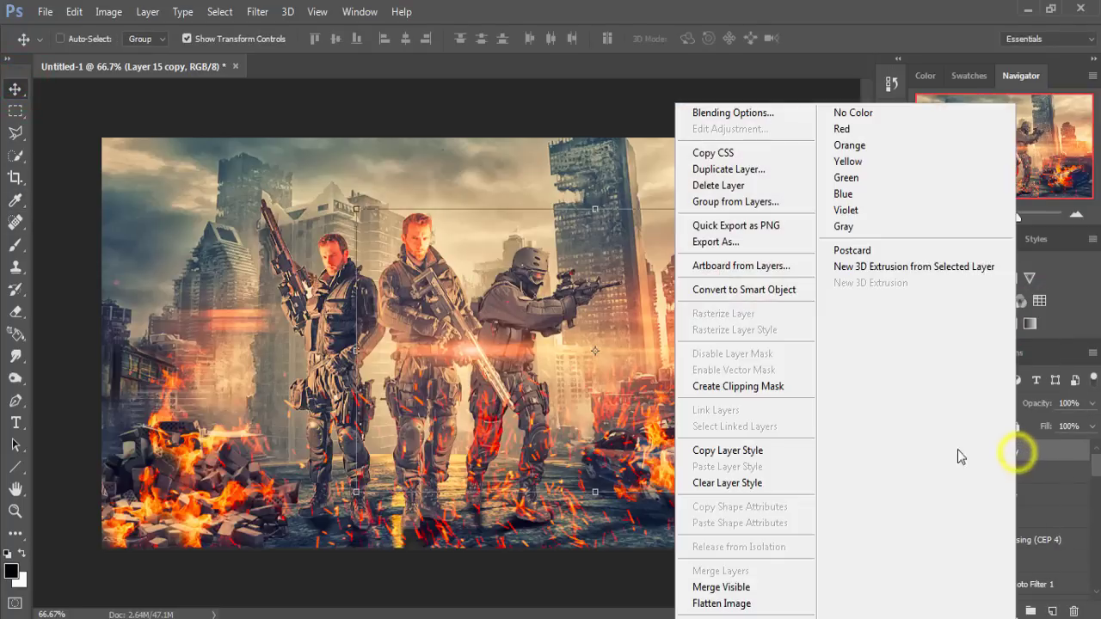
left_click(750, 166)
left_click(1019, 205)
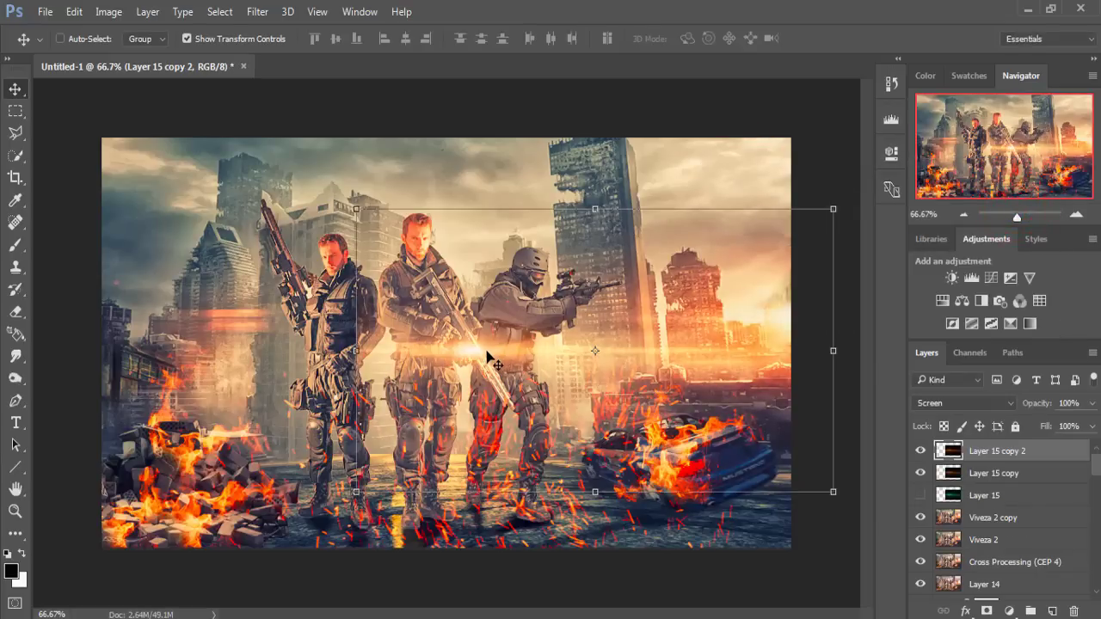
mouse_move(485, 350)
left_mouse_down()
mouse_move(426, 439)
mouse_move(242, 336)
mouse_move(167, 330)
left_mouse_up()
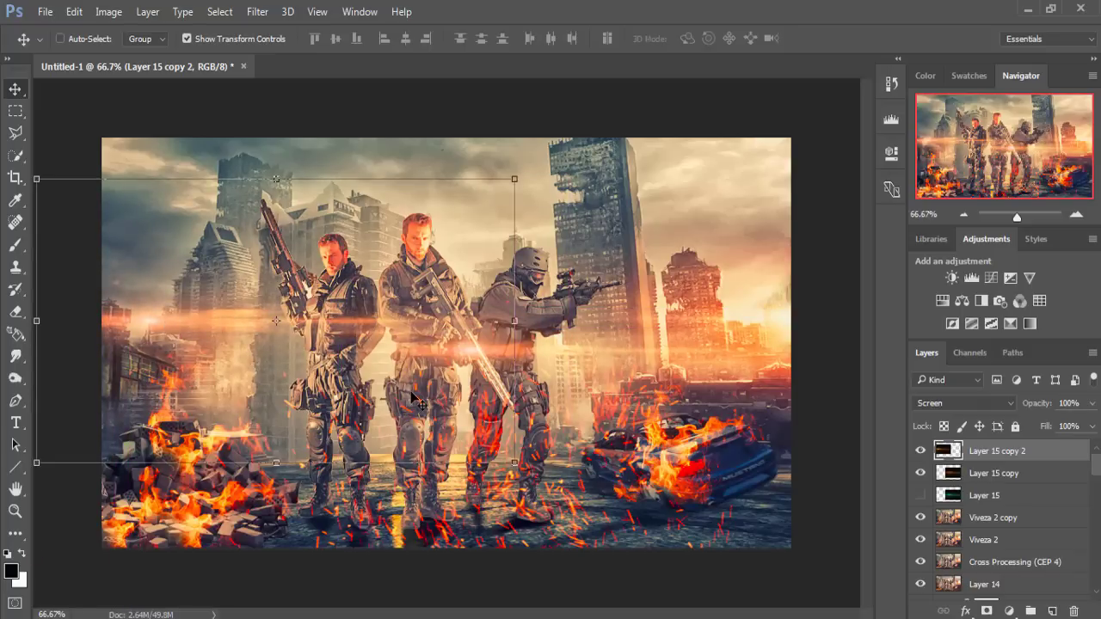
left_click(16, 88)
left_click_drag(141, 320, 142, 318)
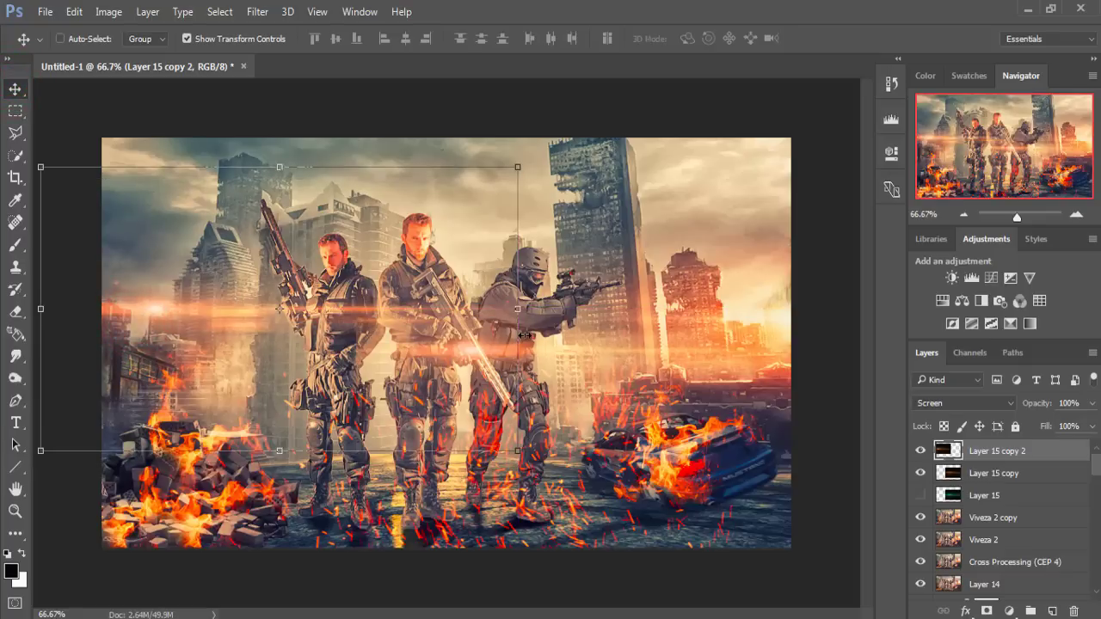
left_click(9, 95)
Stamp all visible layers into a new merged Layer 16.
key("ctrl")
key("ctrl+shift+alt+e")
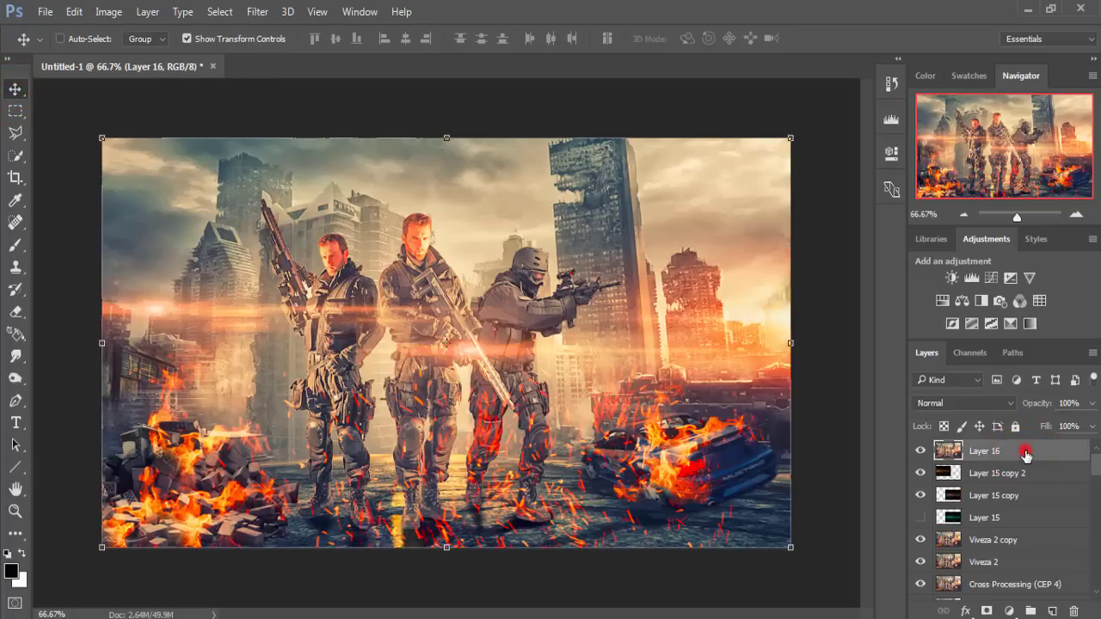
left_click(1026, 454)
Add a Green Photo Filter adjustment layer with reduced density.
left_click(1008, 610)
left_click(954, 459)
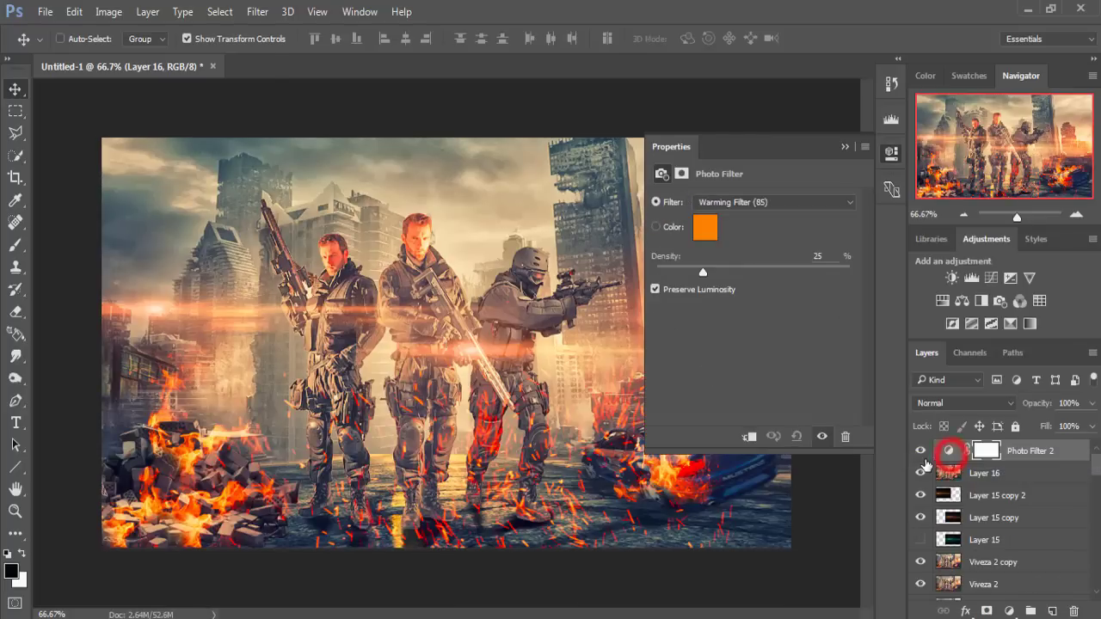
left_click(761, 201)
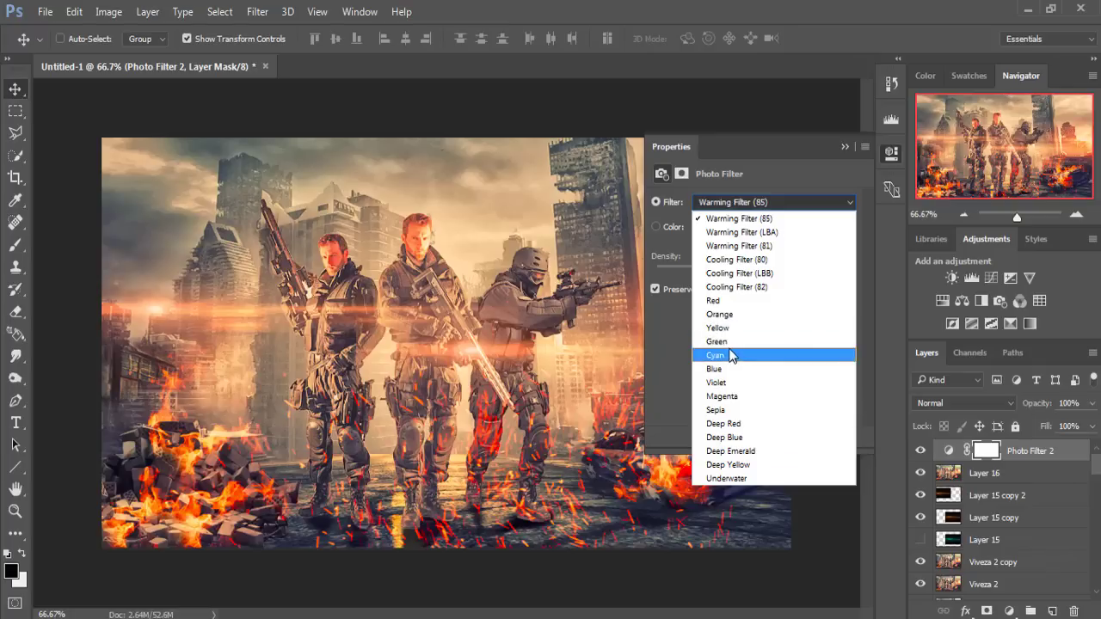
left_click(731, 344)
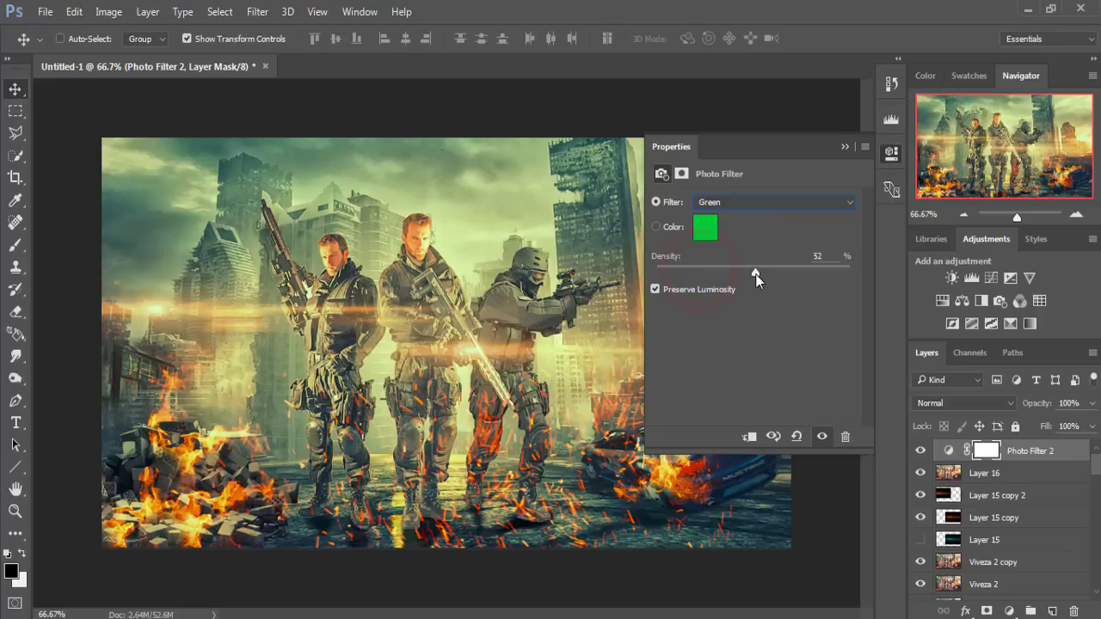
left_click_drag(756, 273, 687, 270)
left_click(842, 148)
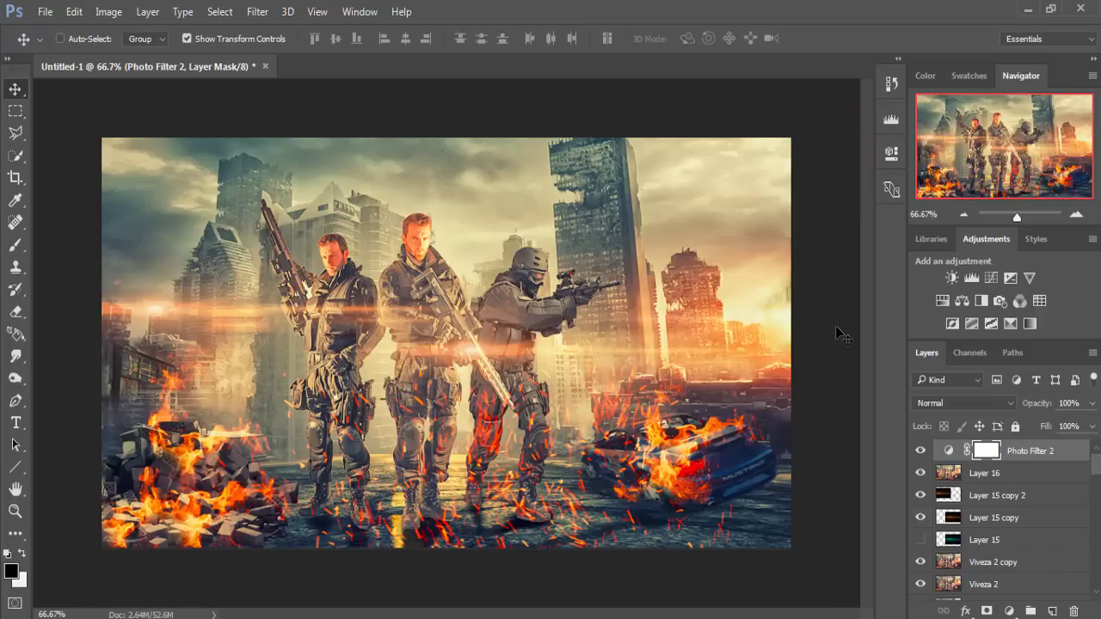